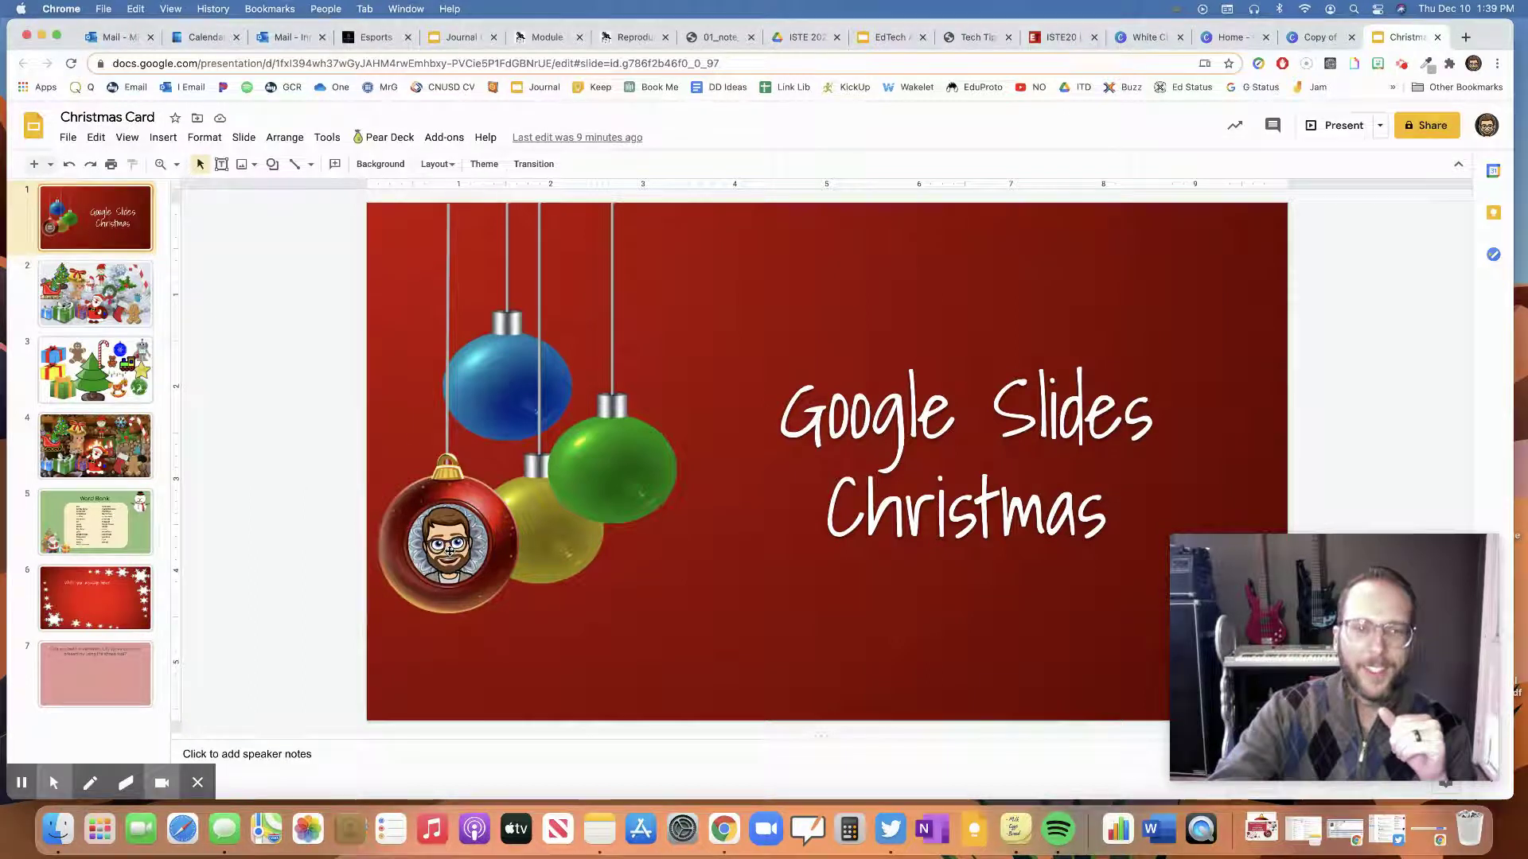
On the title slide, select the ornament picture, browse Bitmoji stickers, and click into the title
click(449, 551)
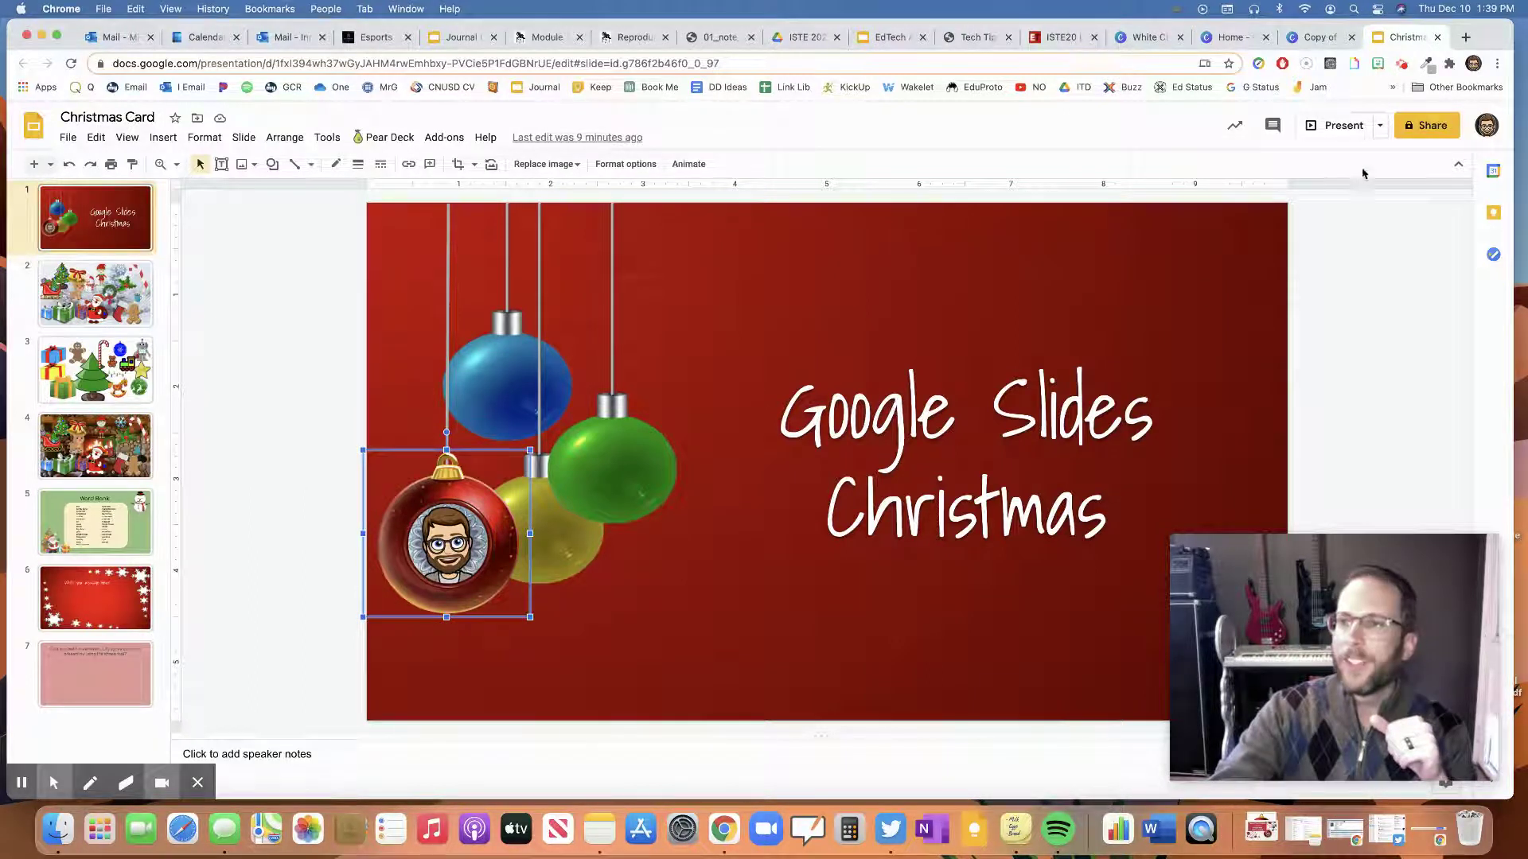
click(1377, 63)
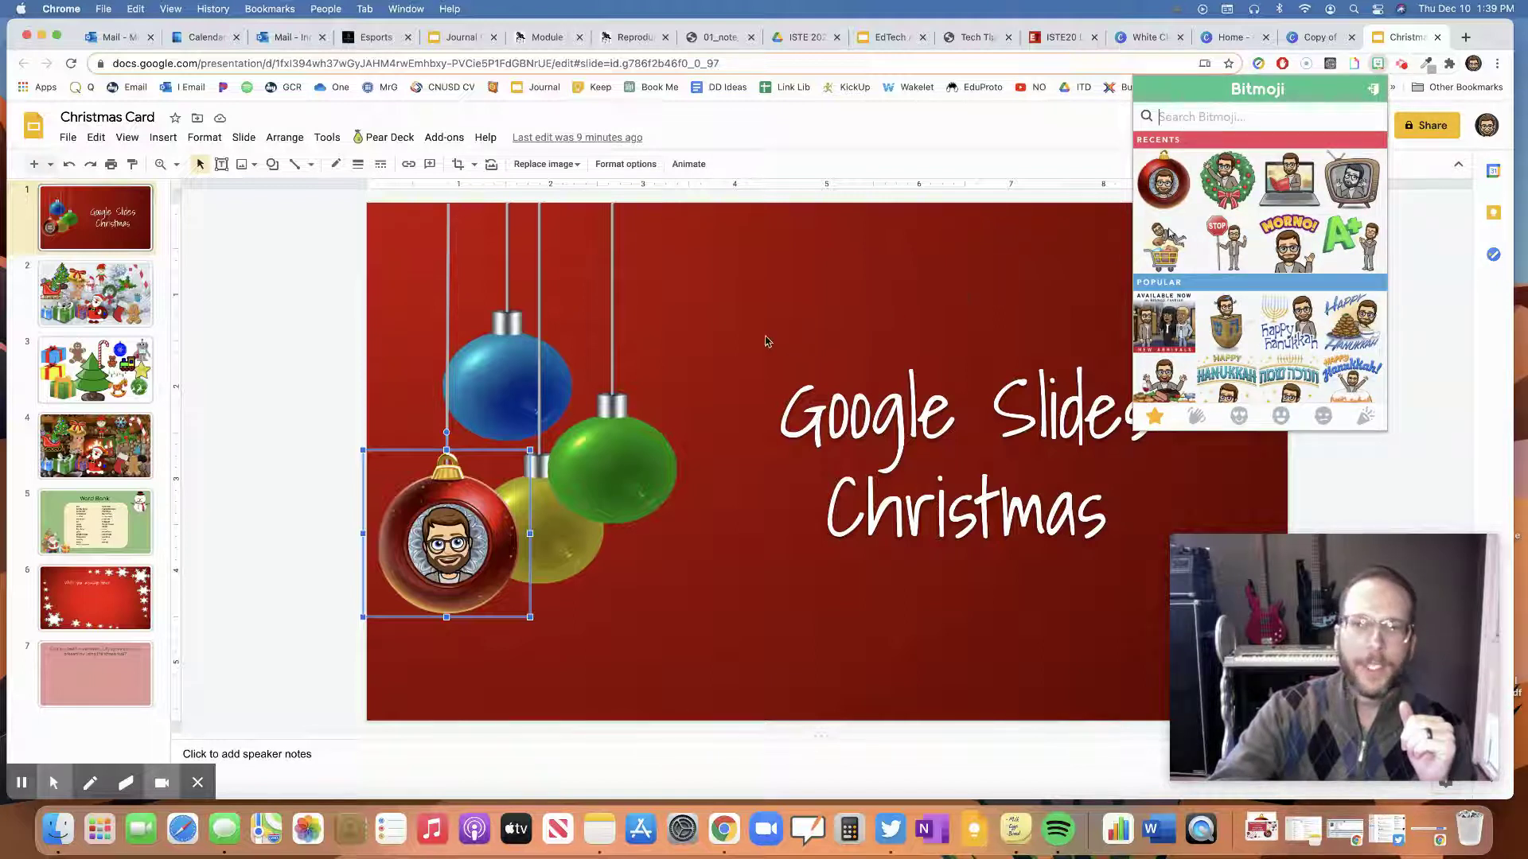
click(471, 527)
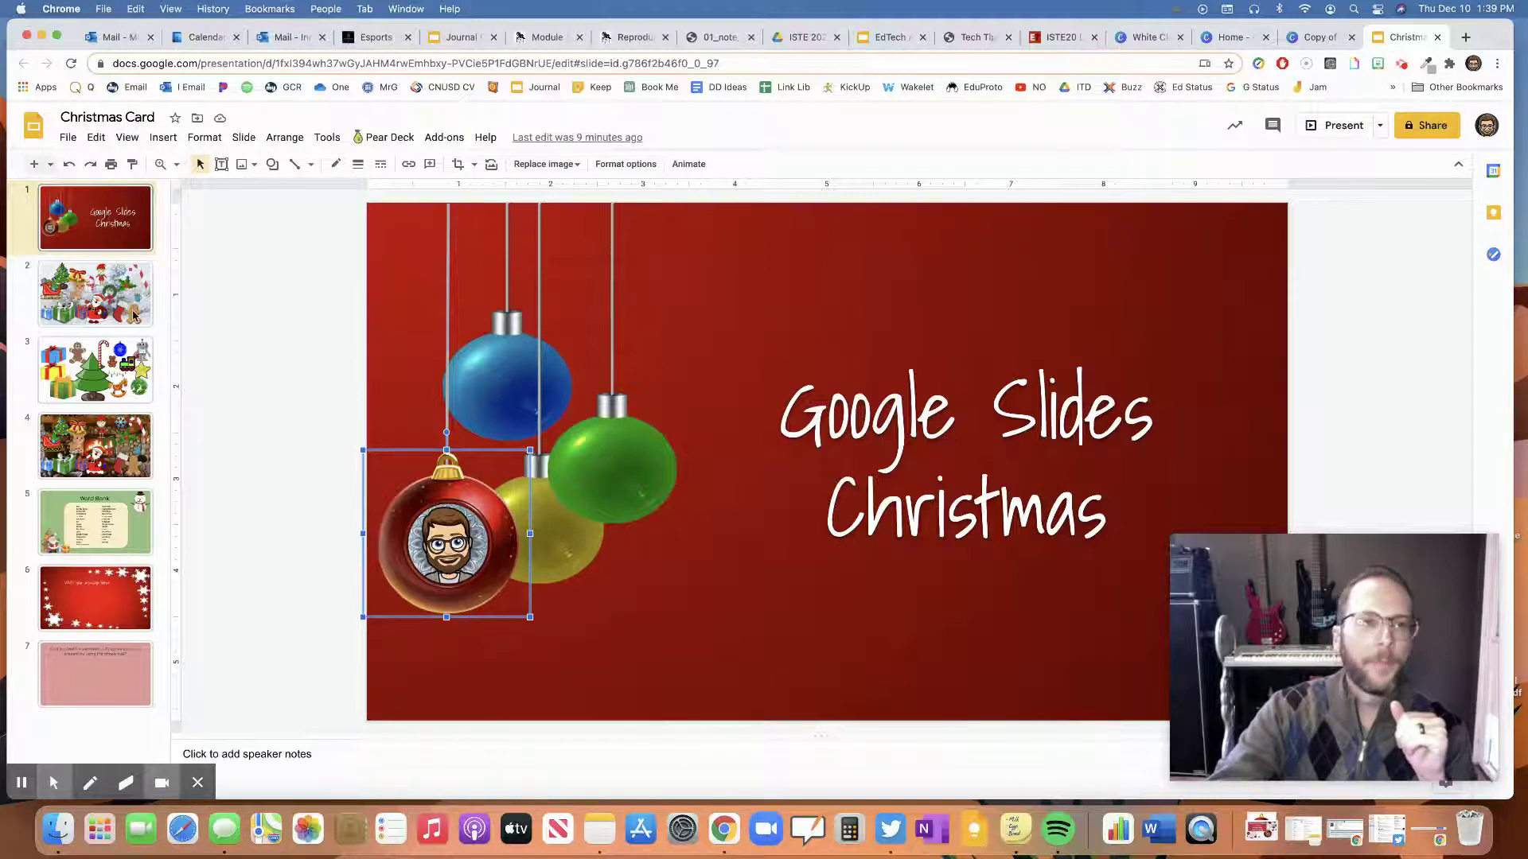
click(875, 442)
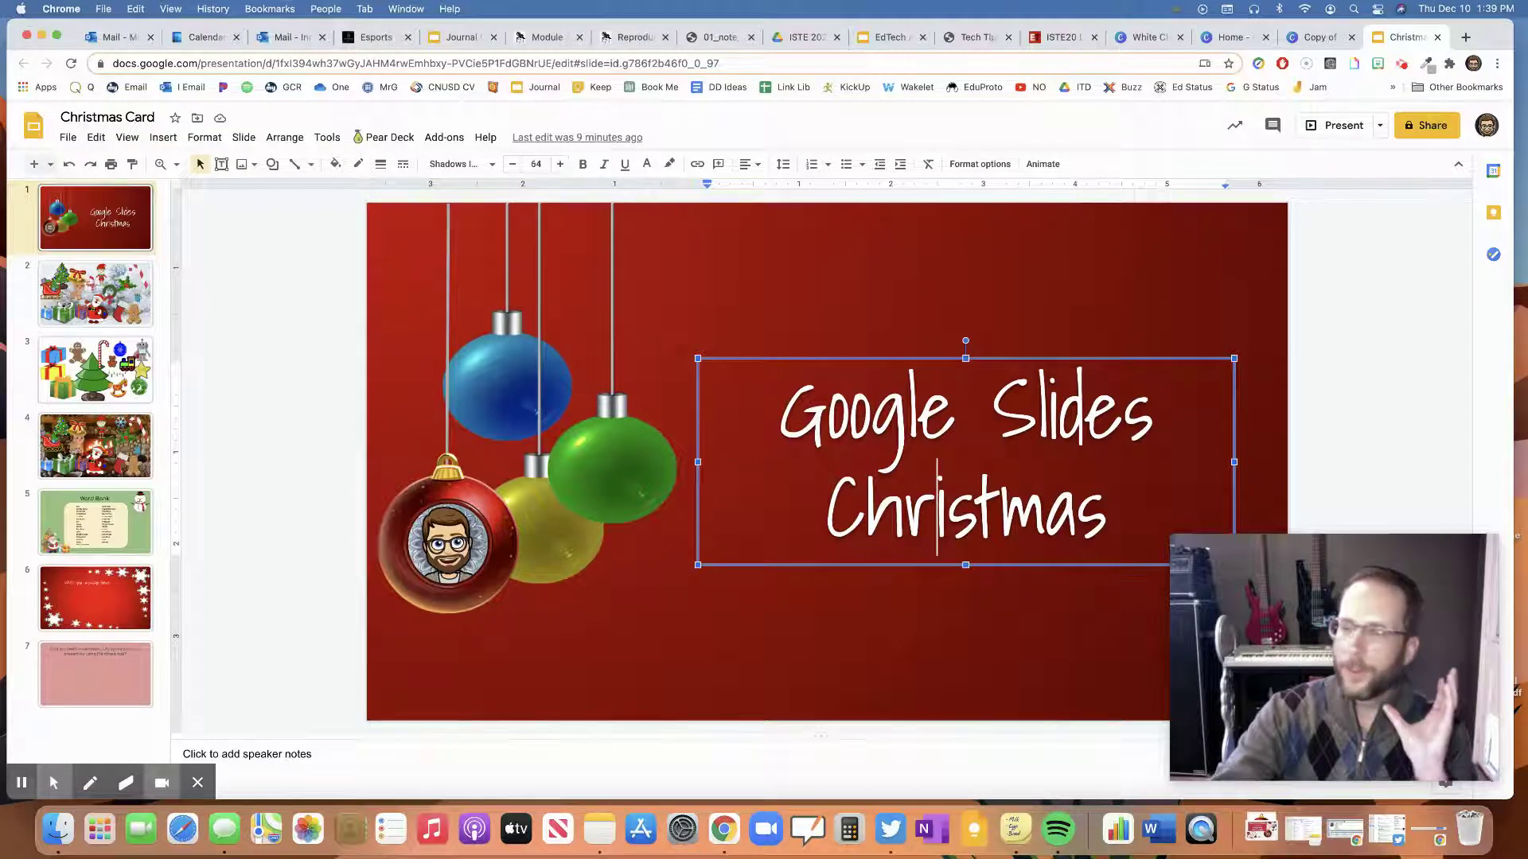
click(279, 348)
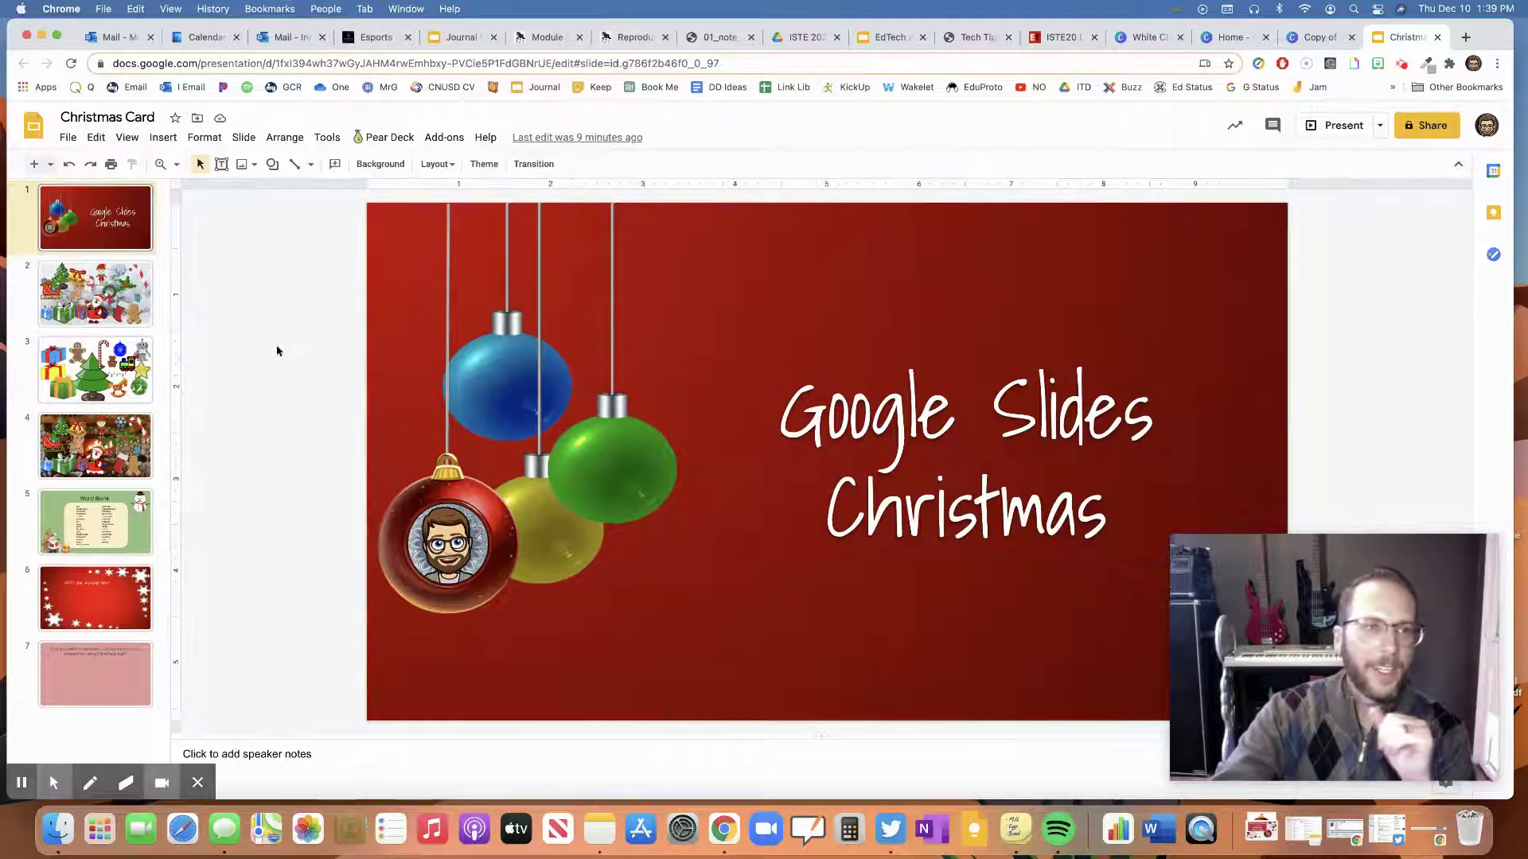
On slide 2, drag the sleigh with gifts slightly right so it overlaps the tree
click(100, 293)
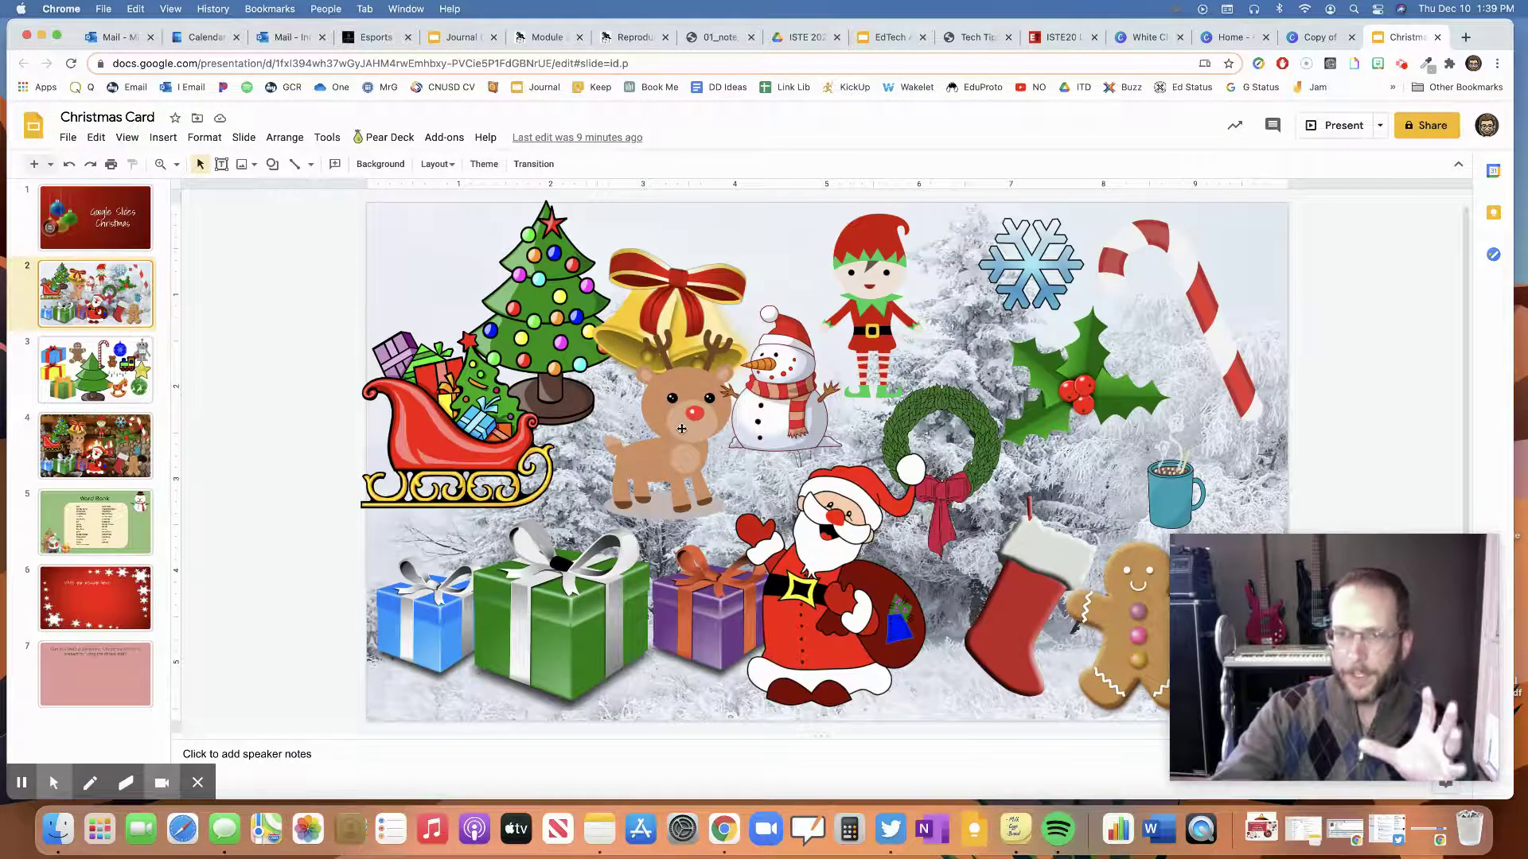
mouse_move(1190, 551)
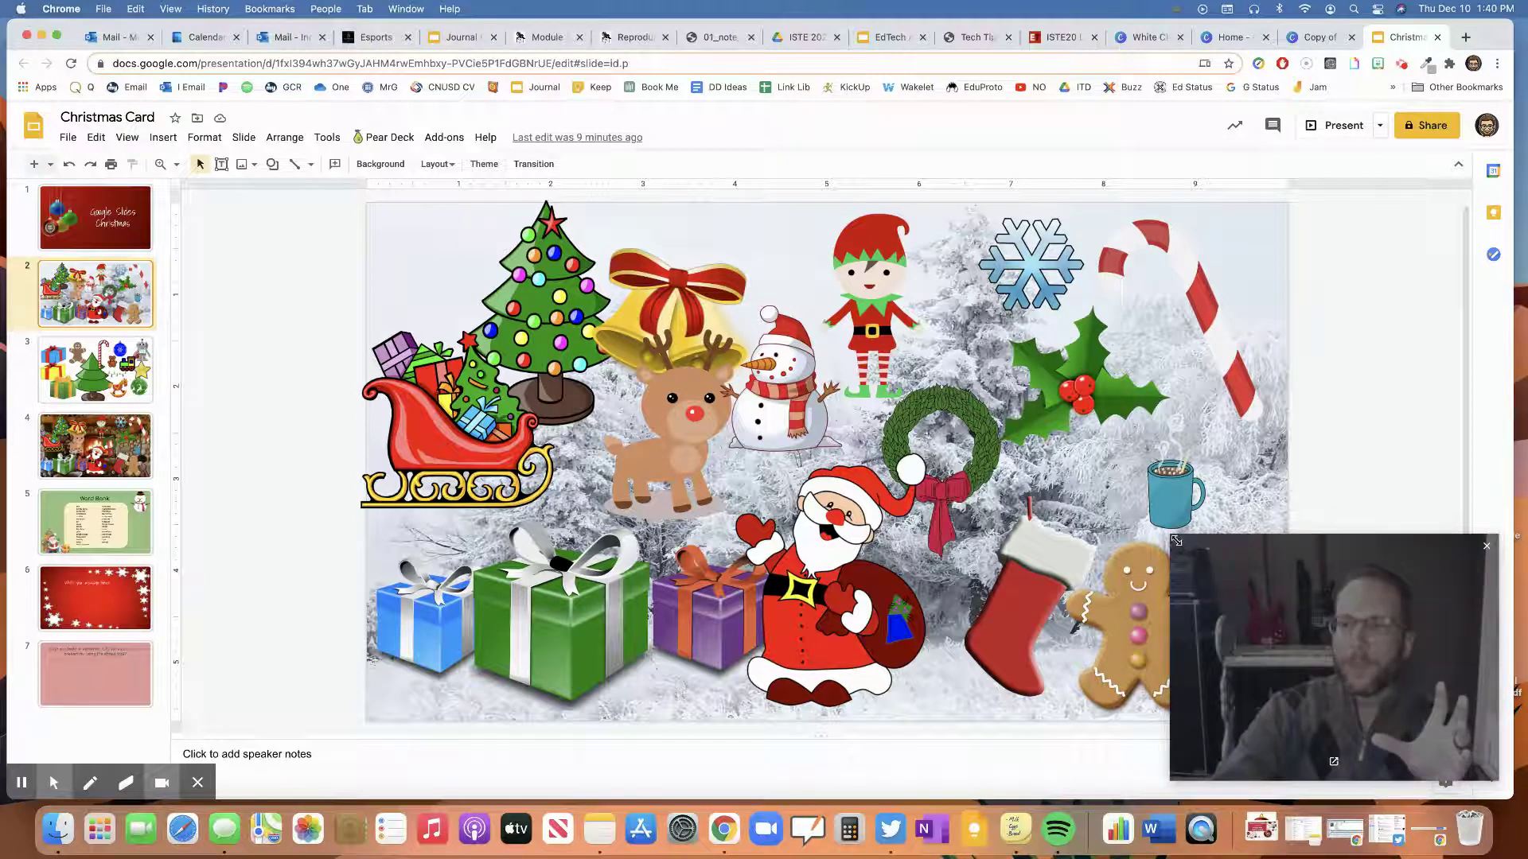
drag(1172, 538, 1264, 607)
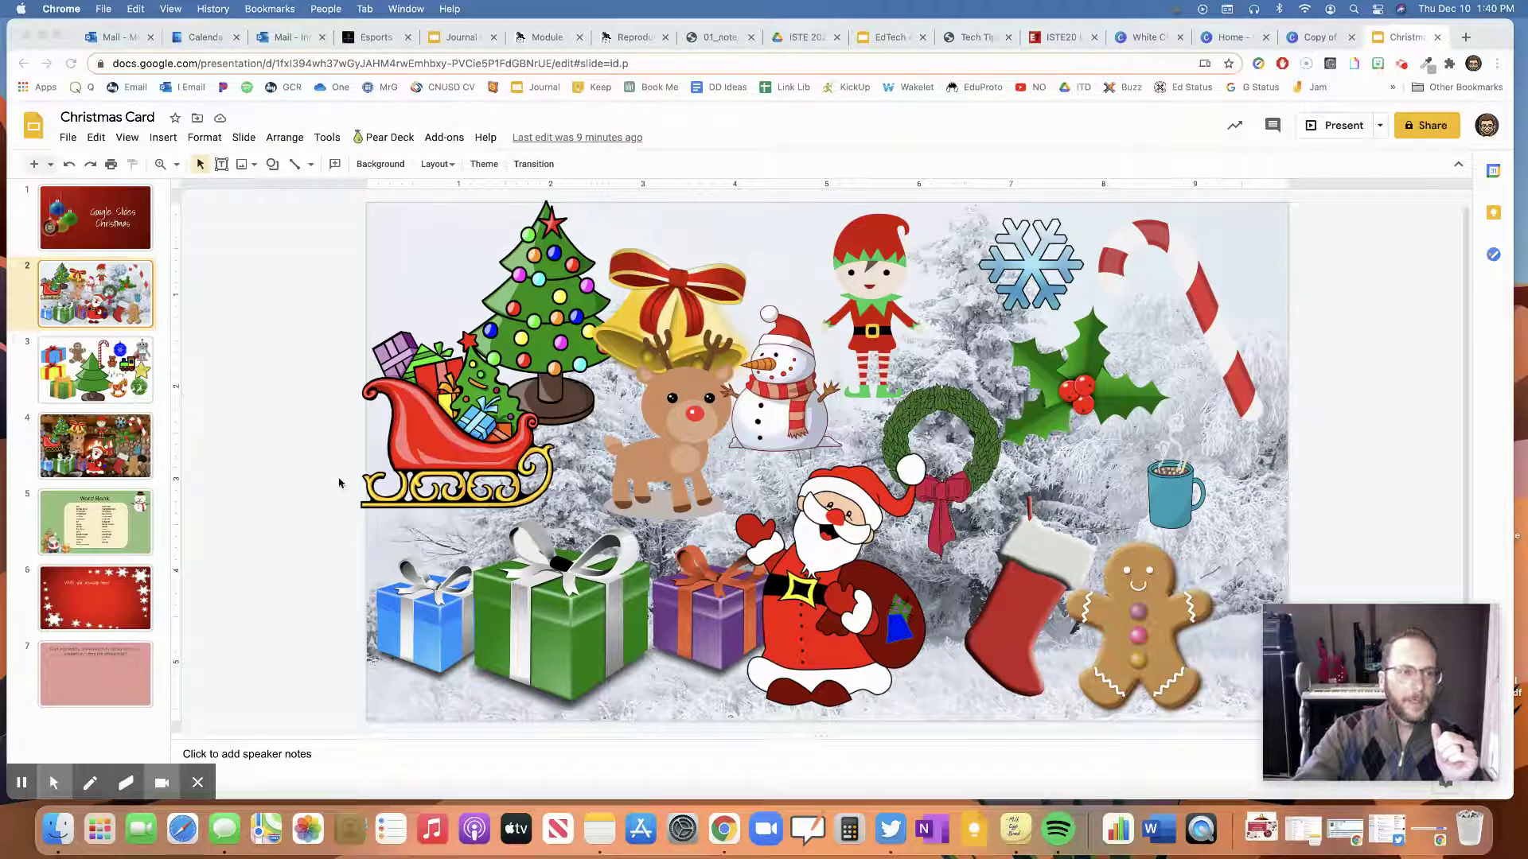
Move the fireplace slide up from position 4 to slide 3, then return to slide 2
click(106, 446)
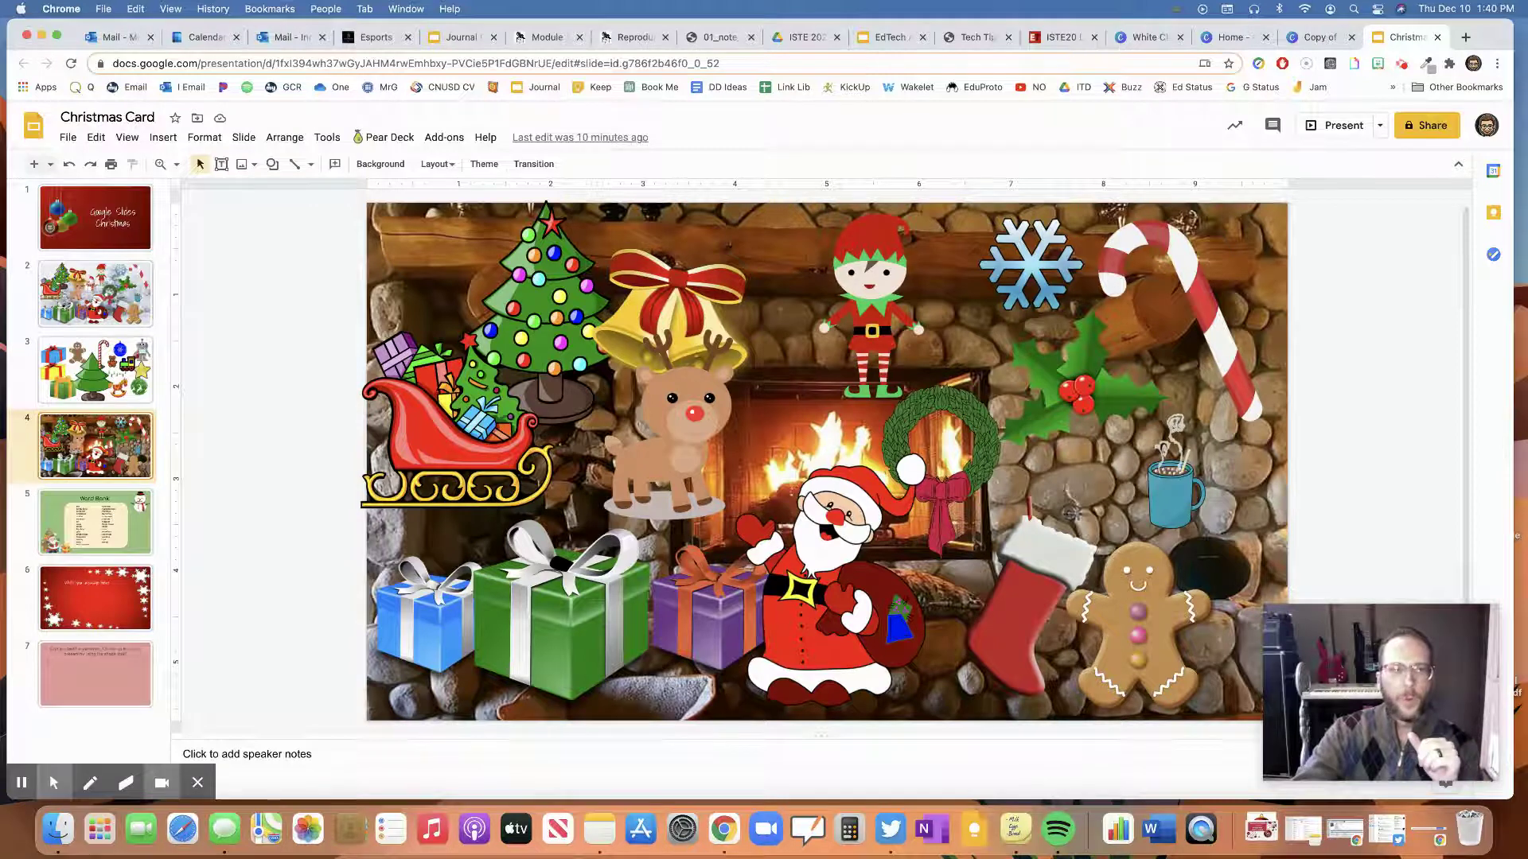
click(76, 304)
drag(99, 434, 96, 343)
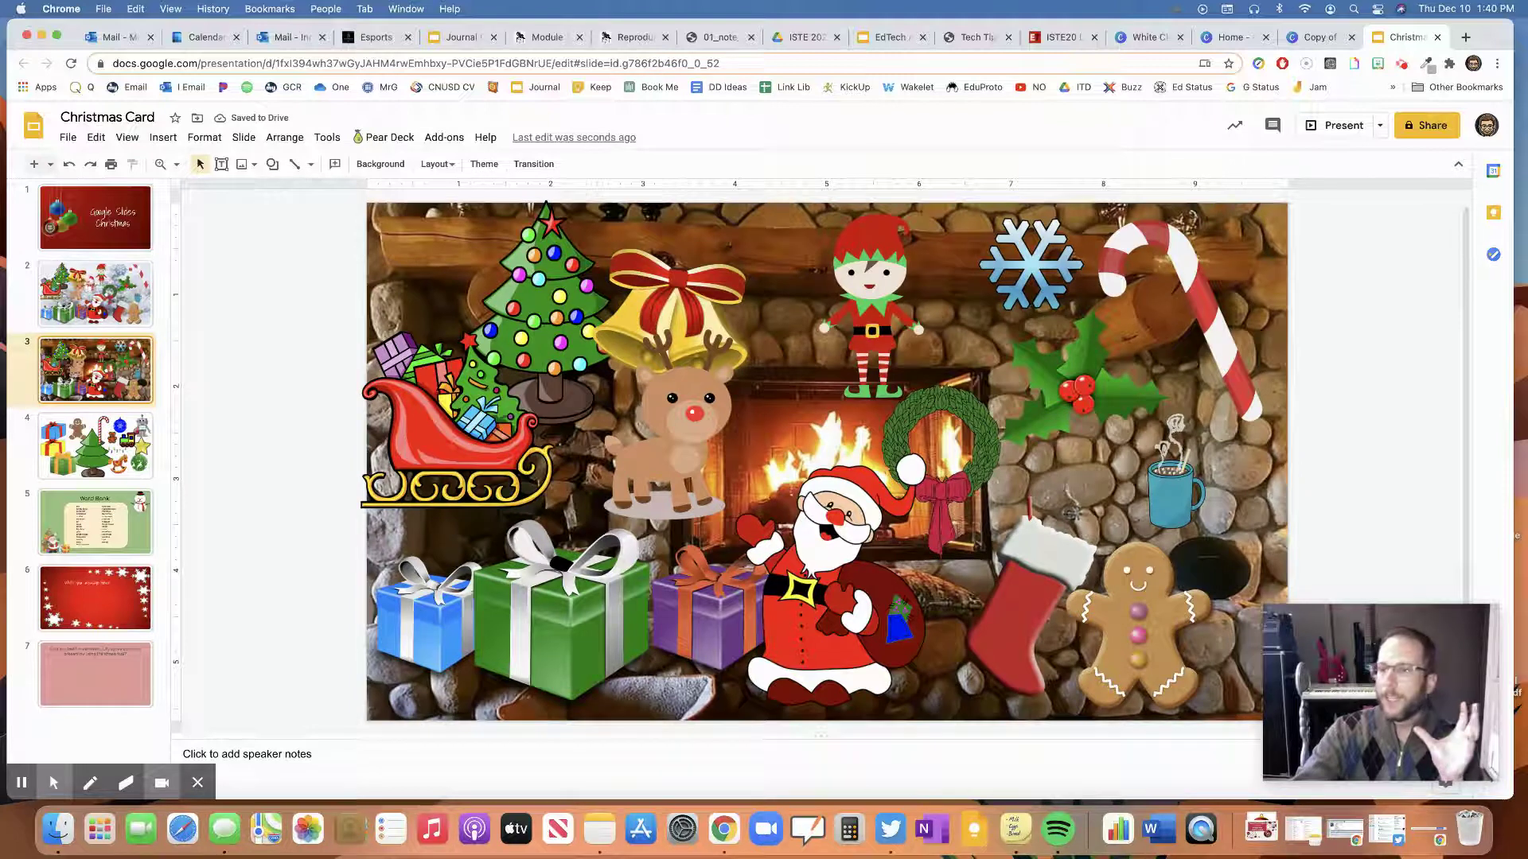
click(93, 291)
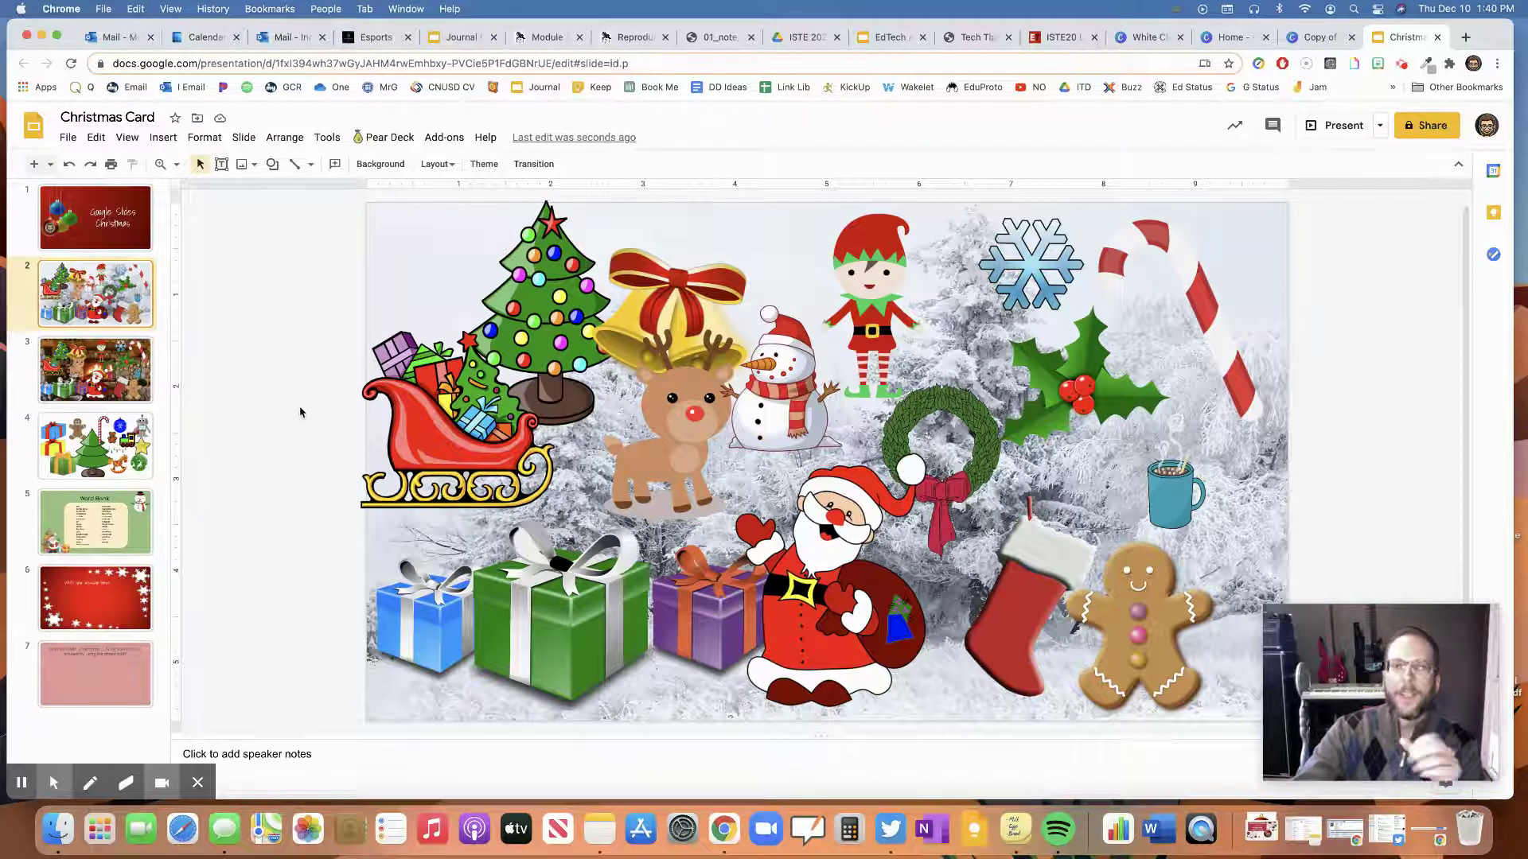
click(466, 428)
Shift the sleigh right, shrink it from its corner, then nudge it back left and down
drag(466, 427, 522, 424)
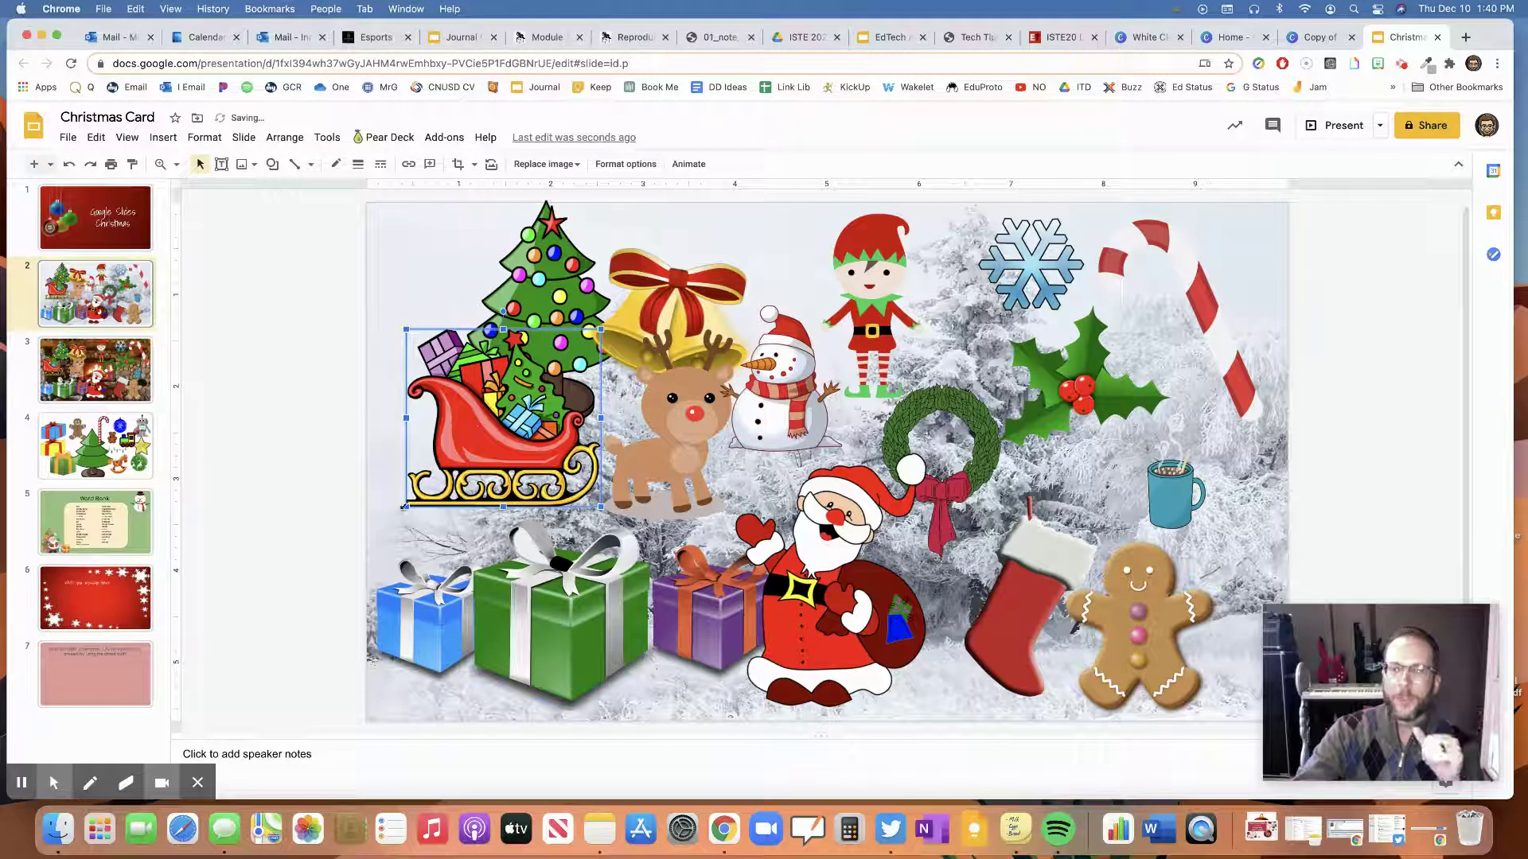
mouse_move(407, 506)
mouse_down()
mouse_move(433, 486)
mouse_move(419, 475)
mouse_move(400, 503)
mouse_up()
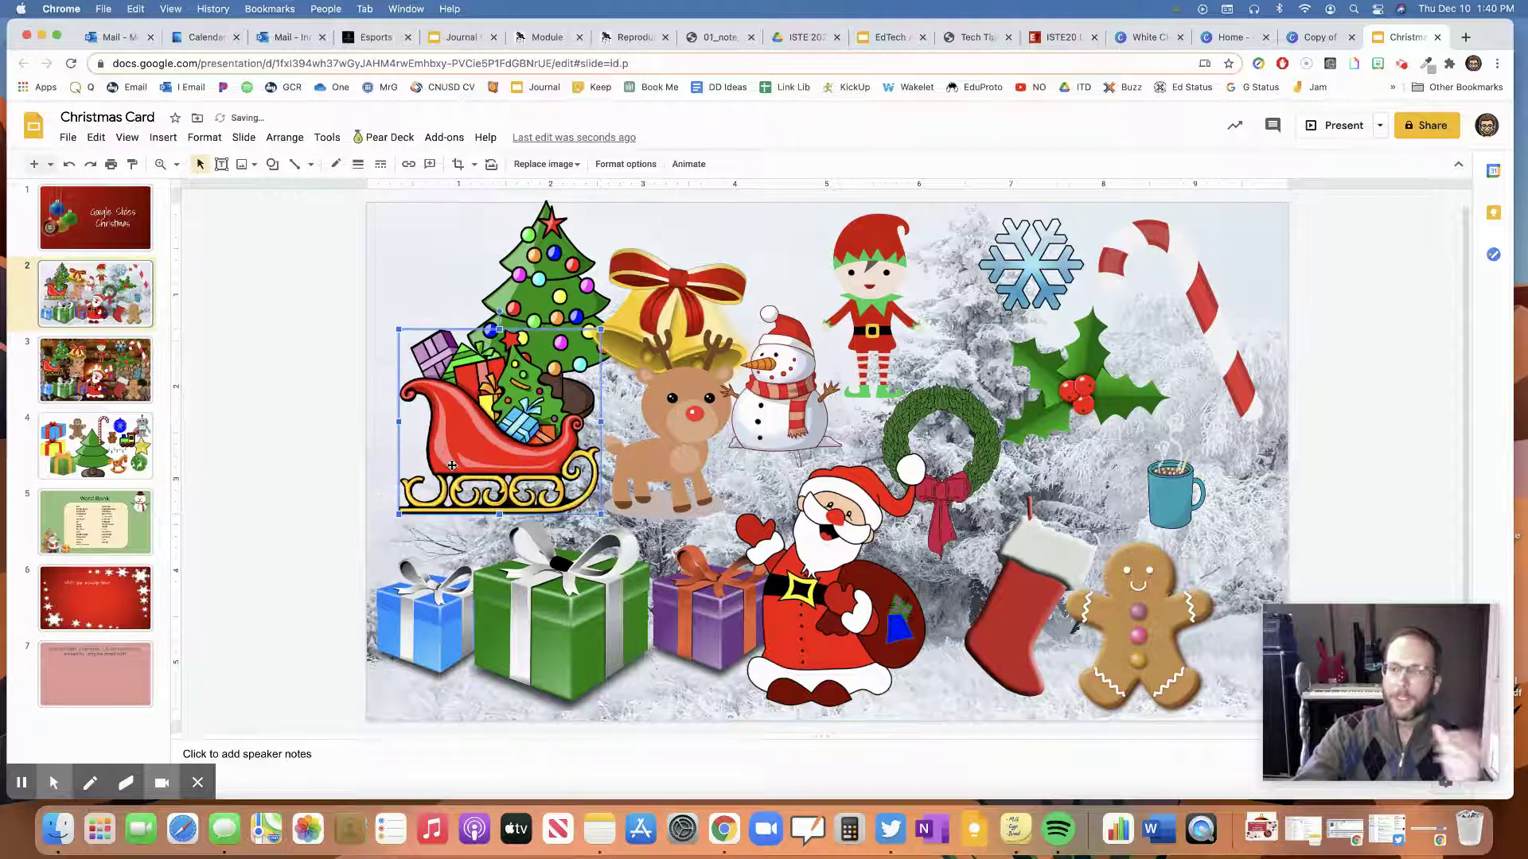
drag(468, 456, 459, 465)
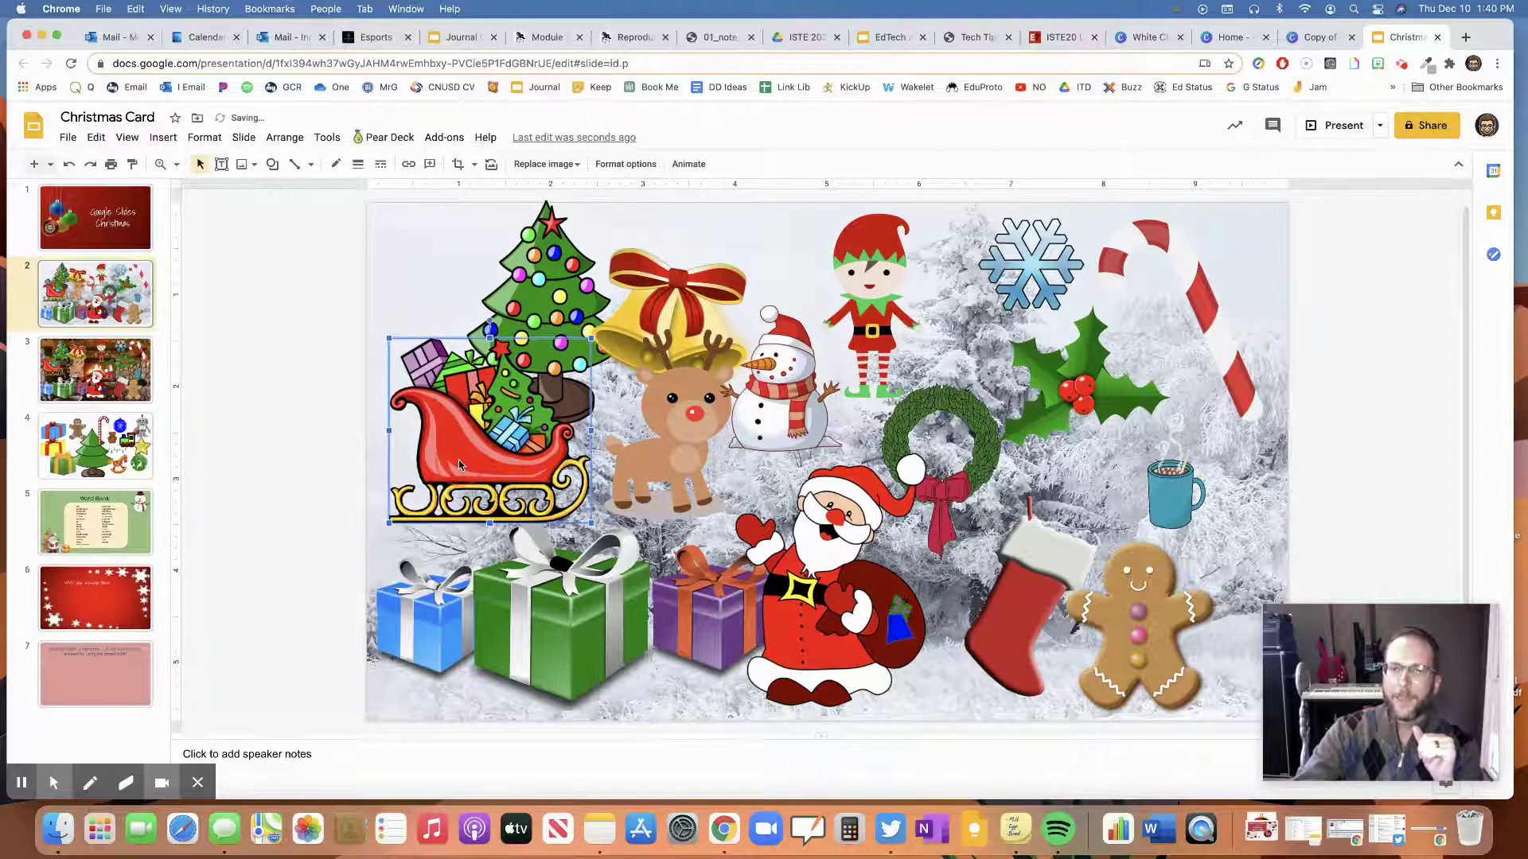
Nudge the Christmas tree slightly upward above the sleigh
click(555, 277)
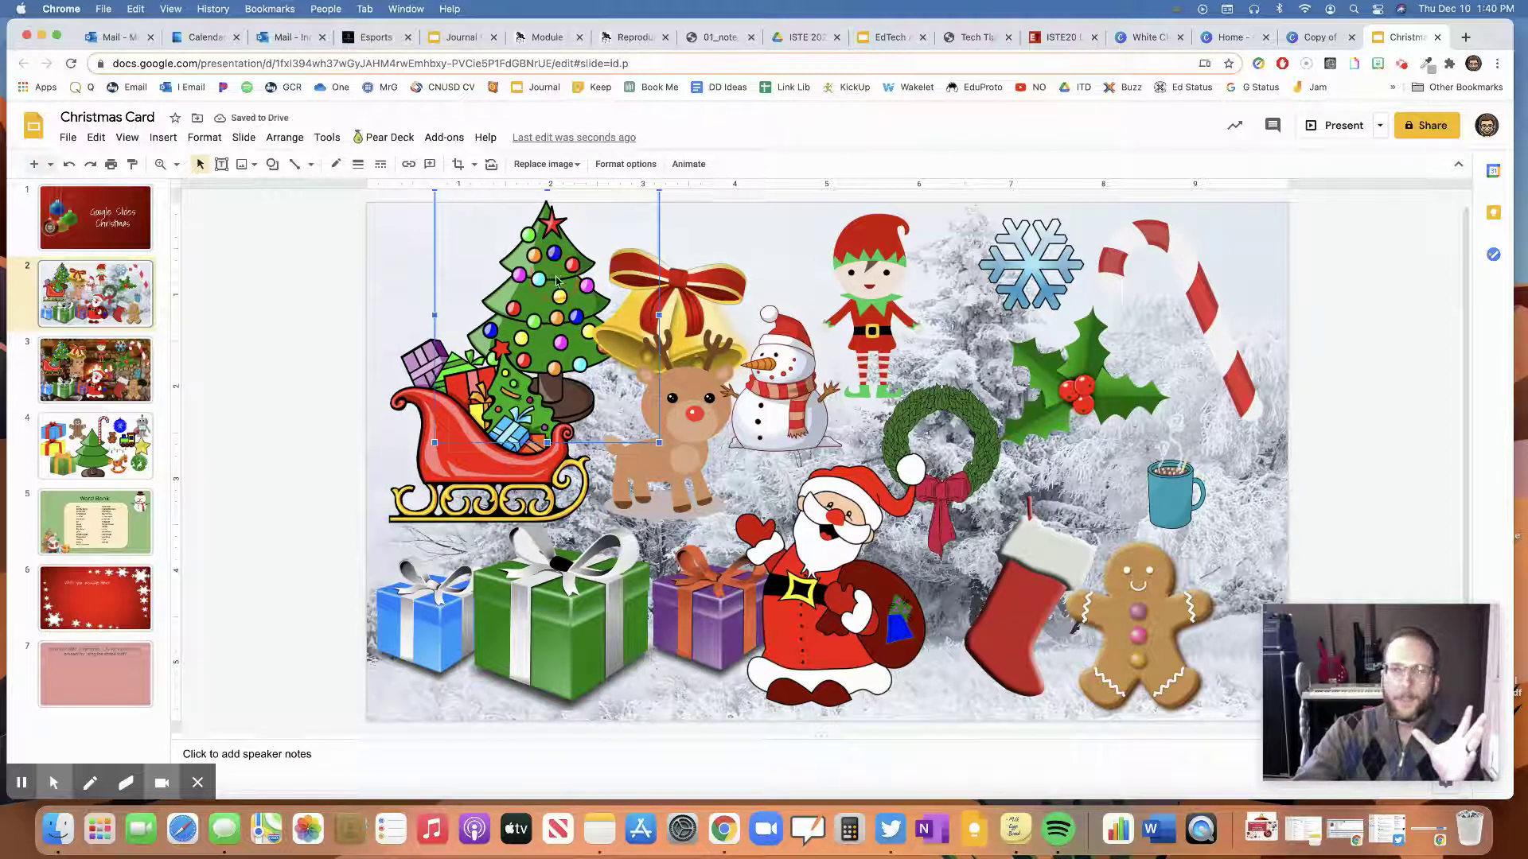
drag(555, 288, 553, 284)
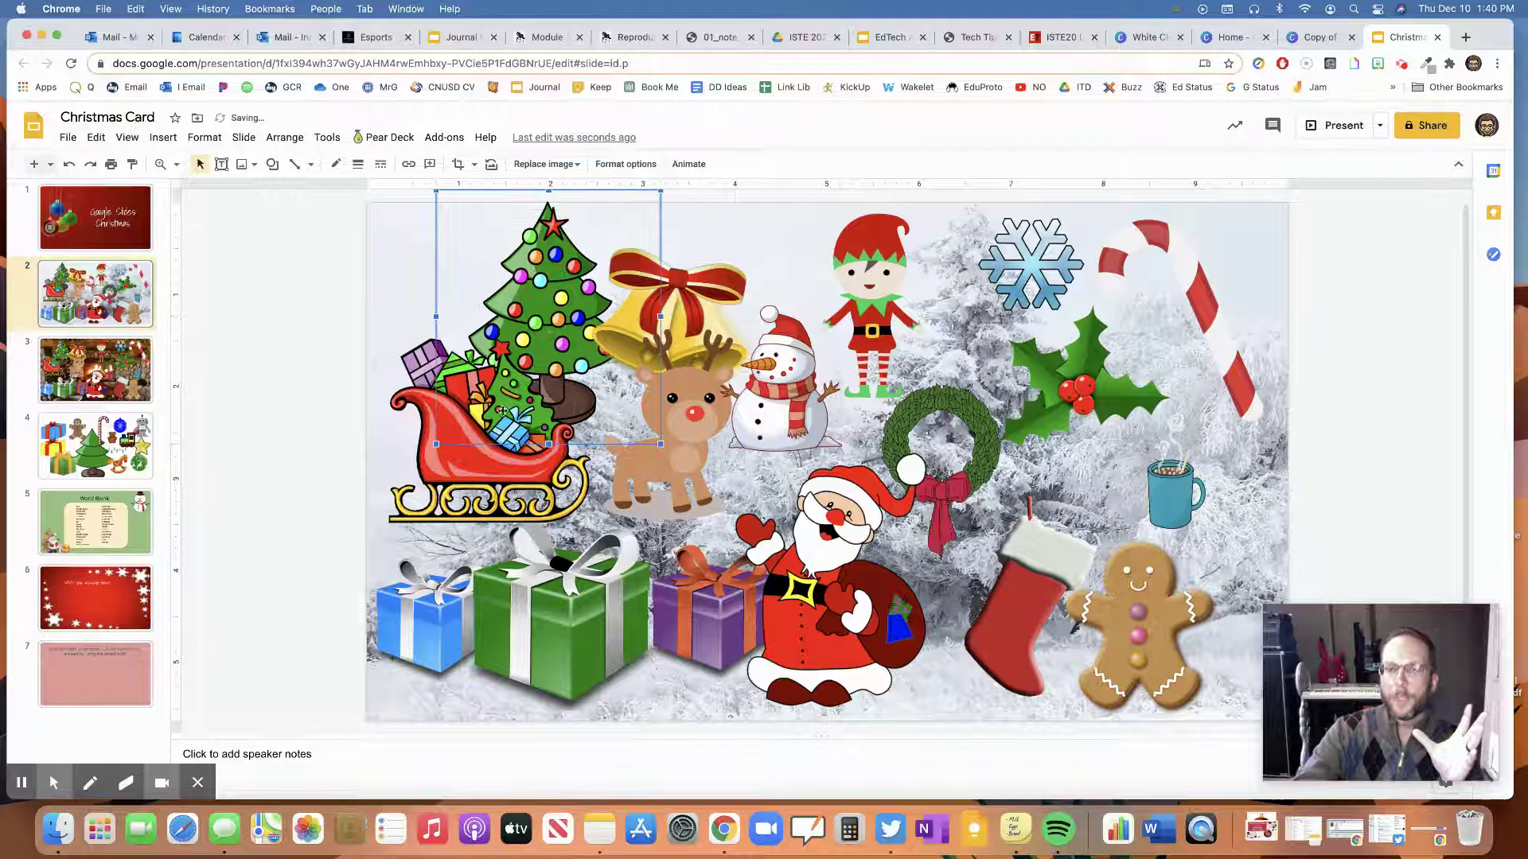
click(493, 452)
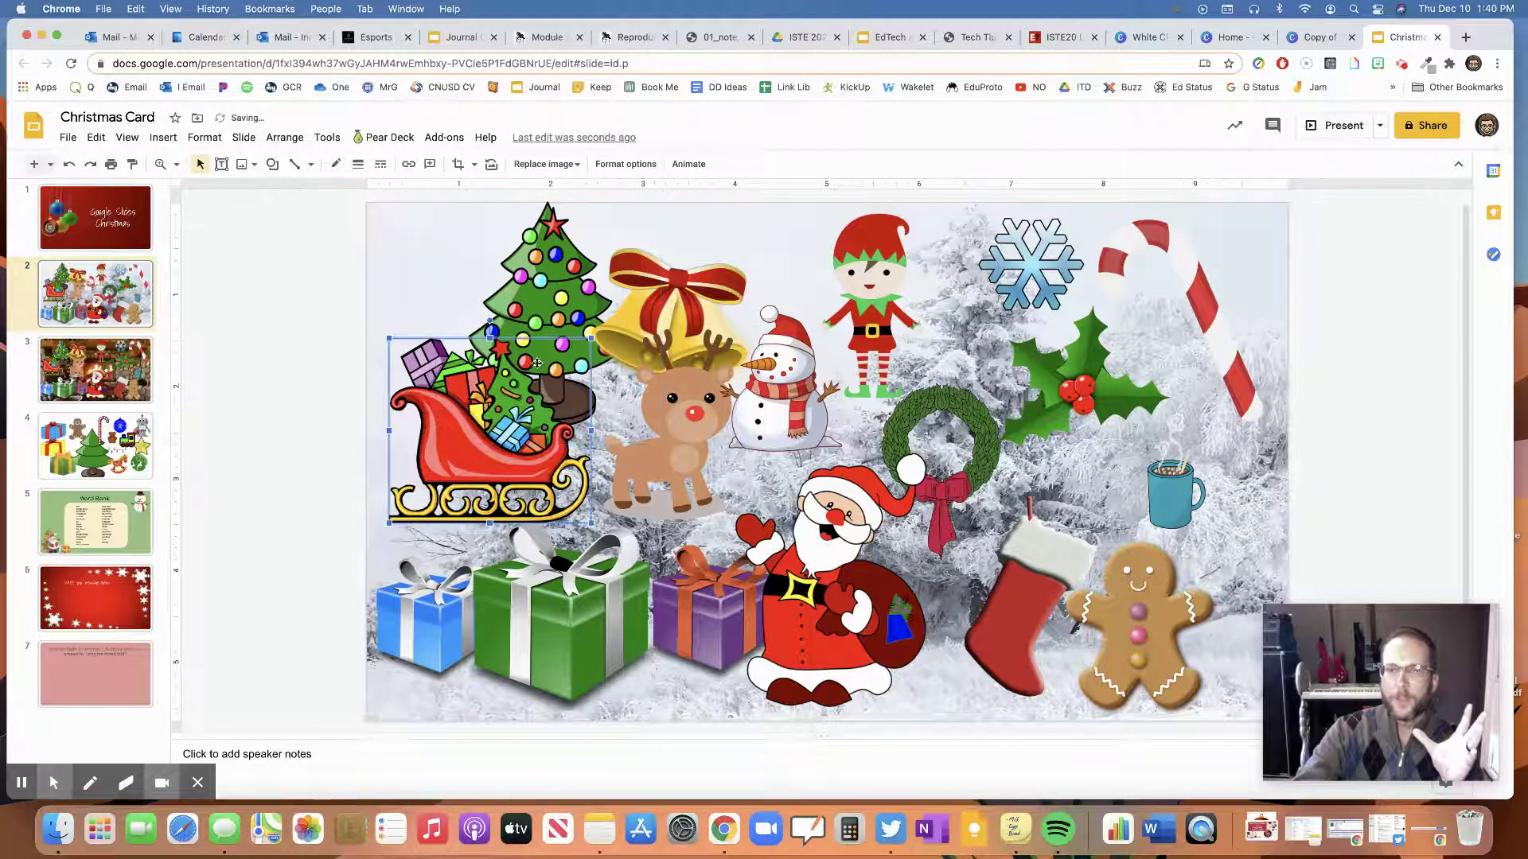
click(538, 315)
Bring the Christmas tree to the front and drag it left over the sleigh's gifts
right_click(539, 319)
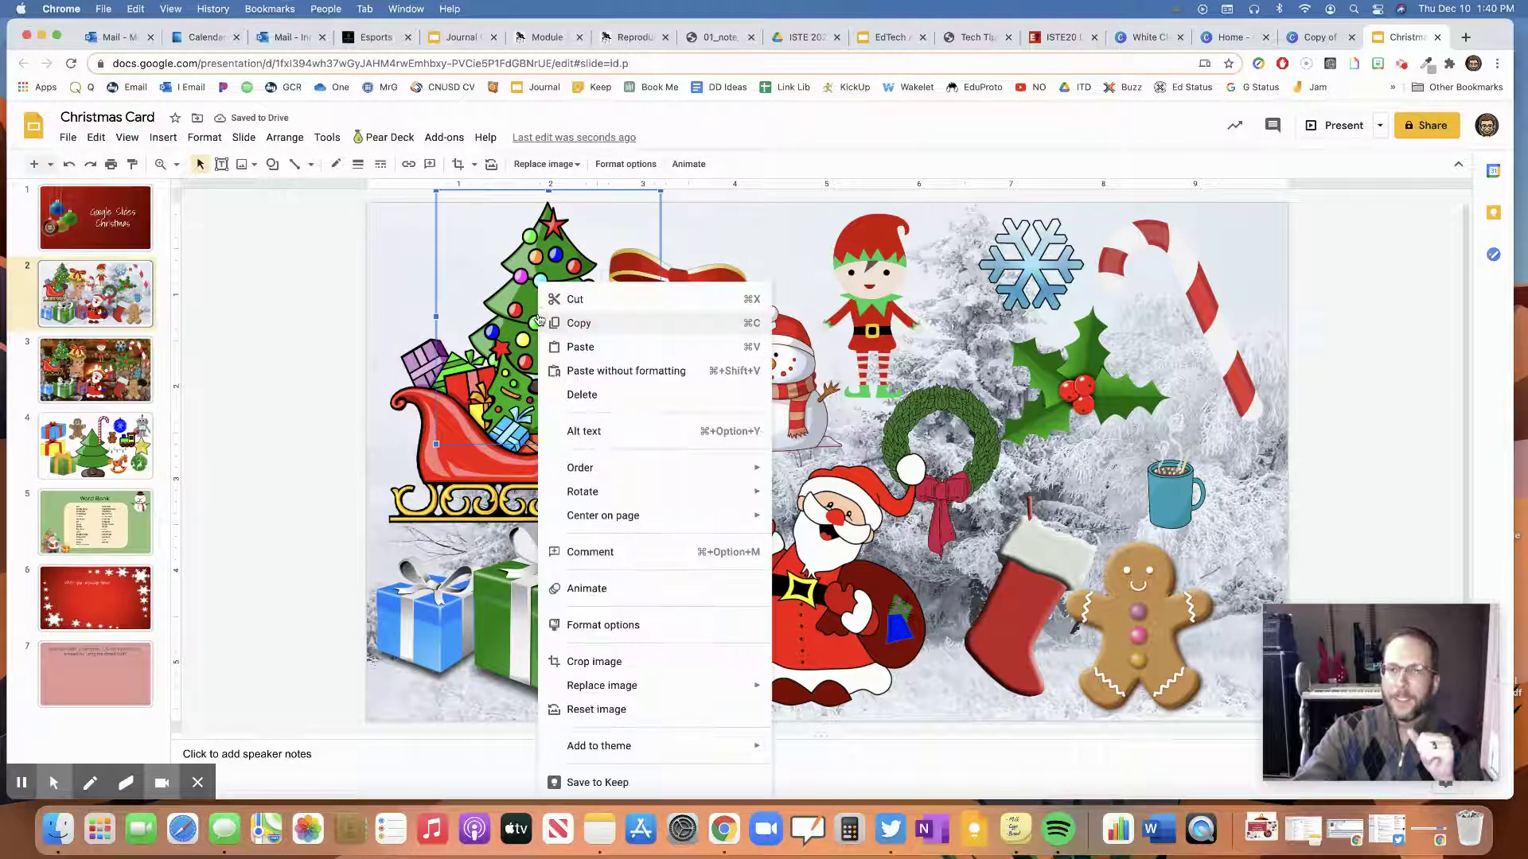
mouse_move(591, 474)
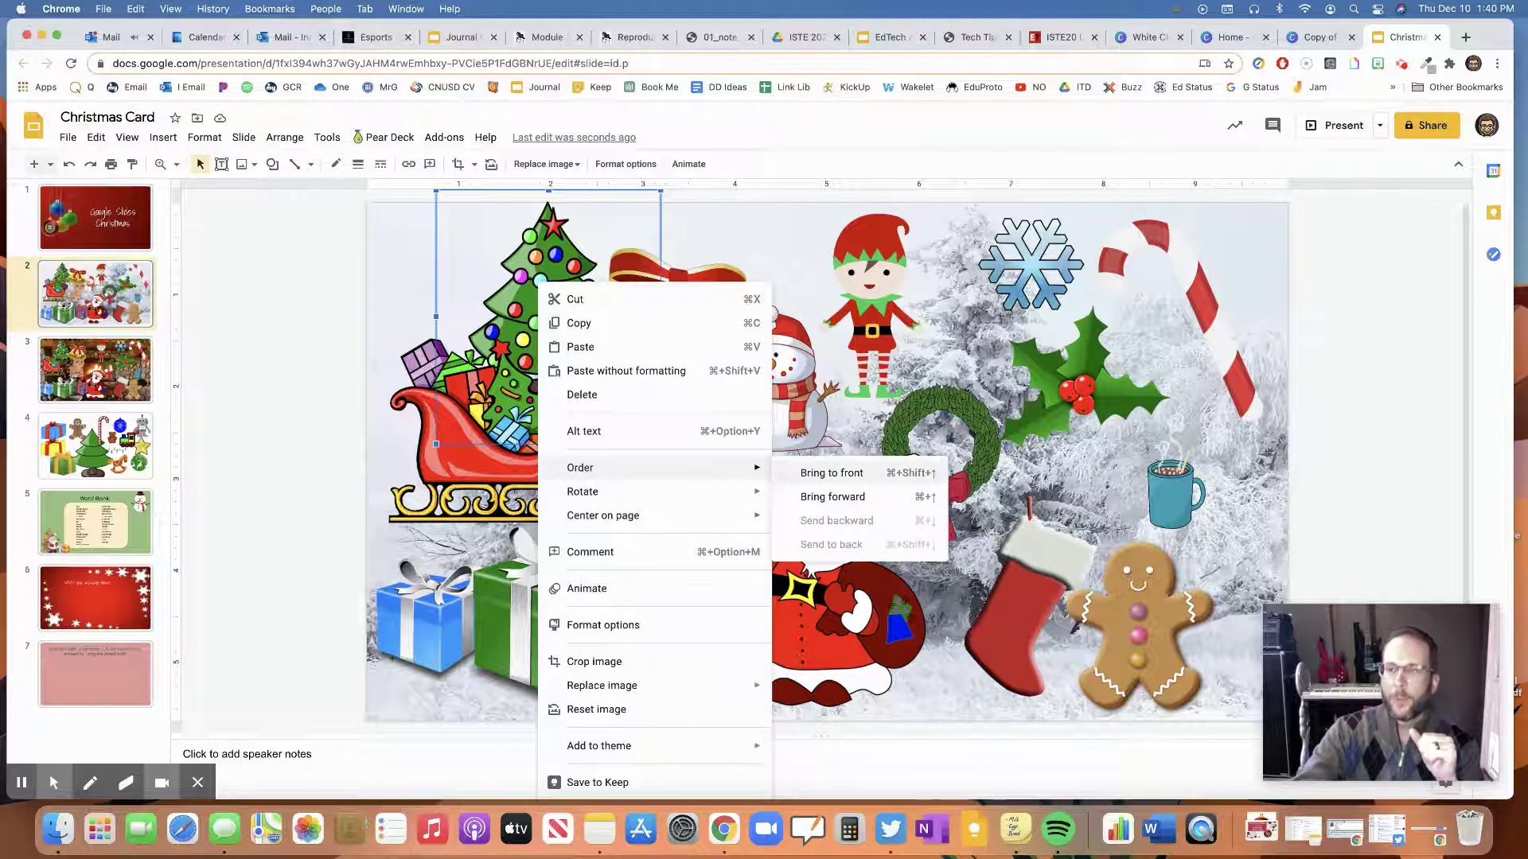
click(832, 473)
click(434, 310)
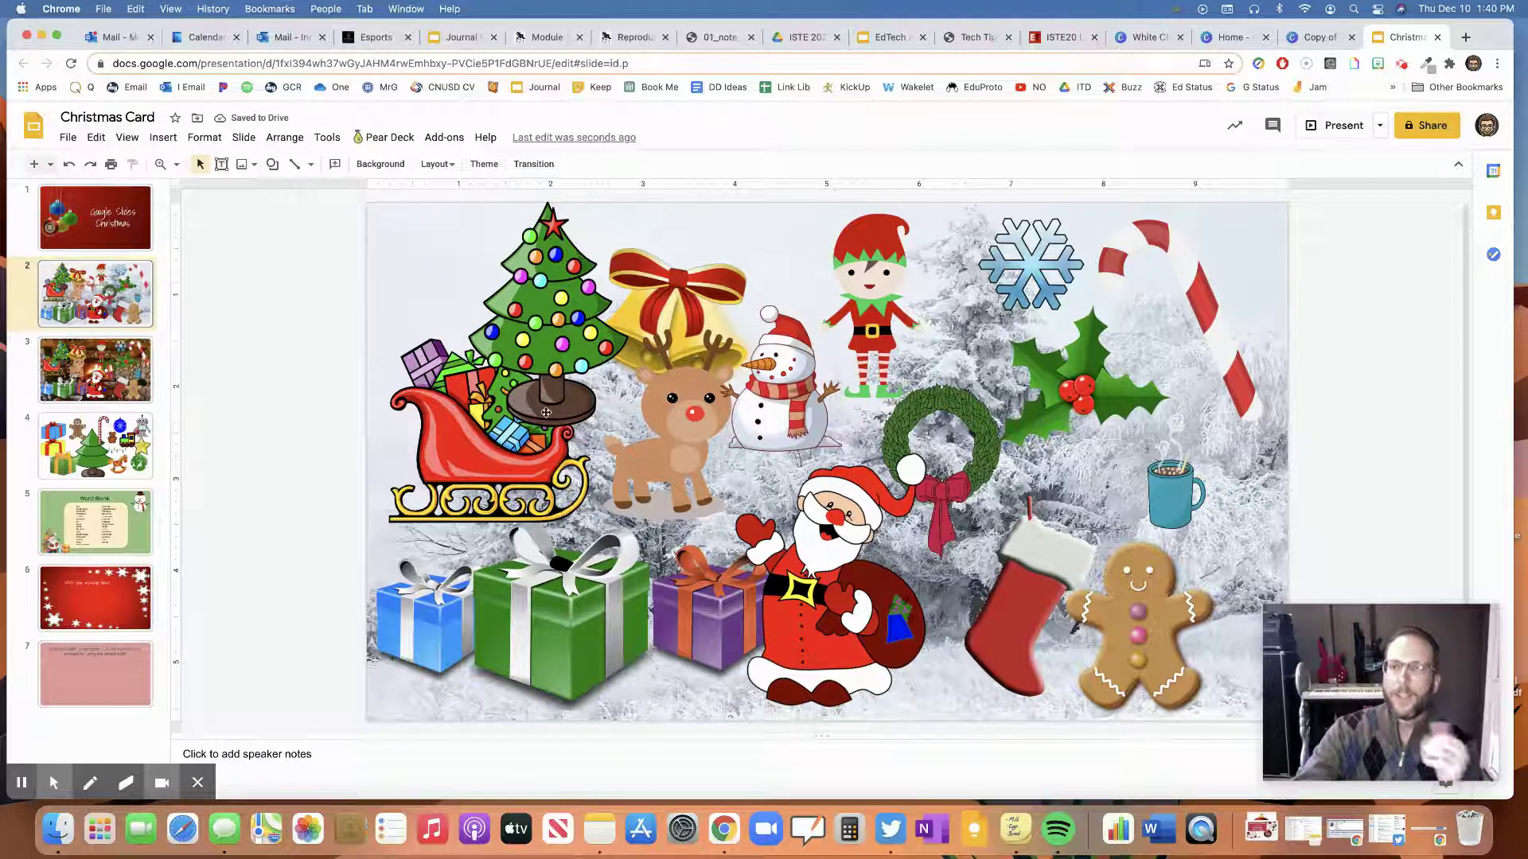
drag(554, 344, 513, 341)
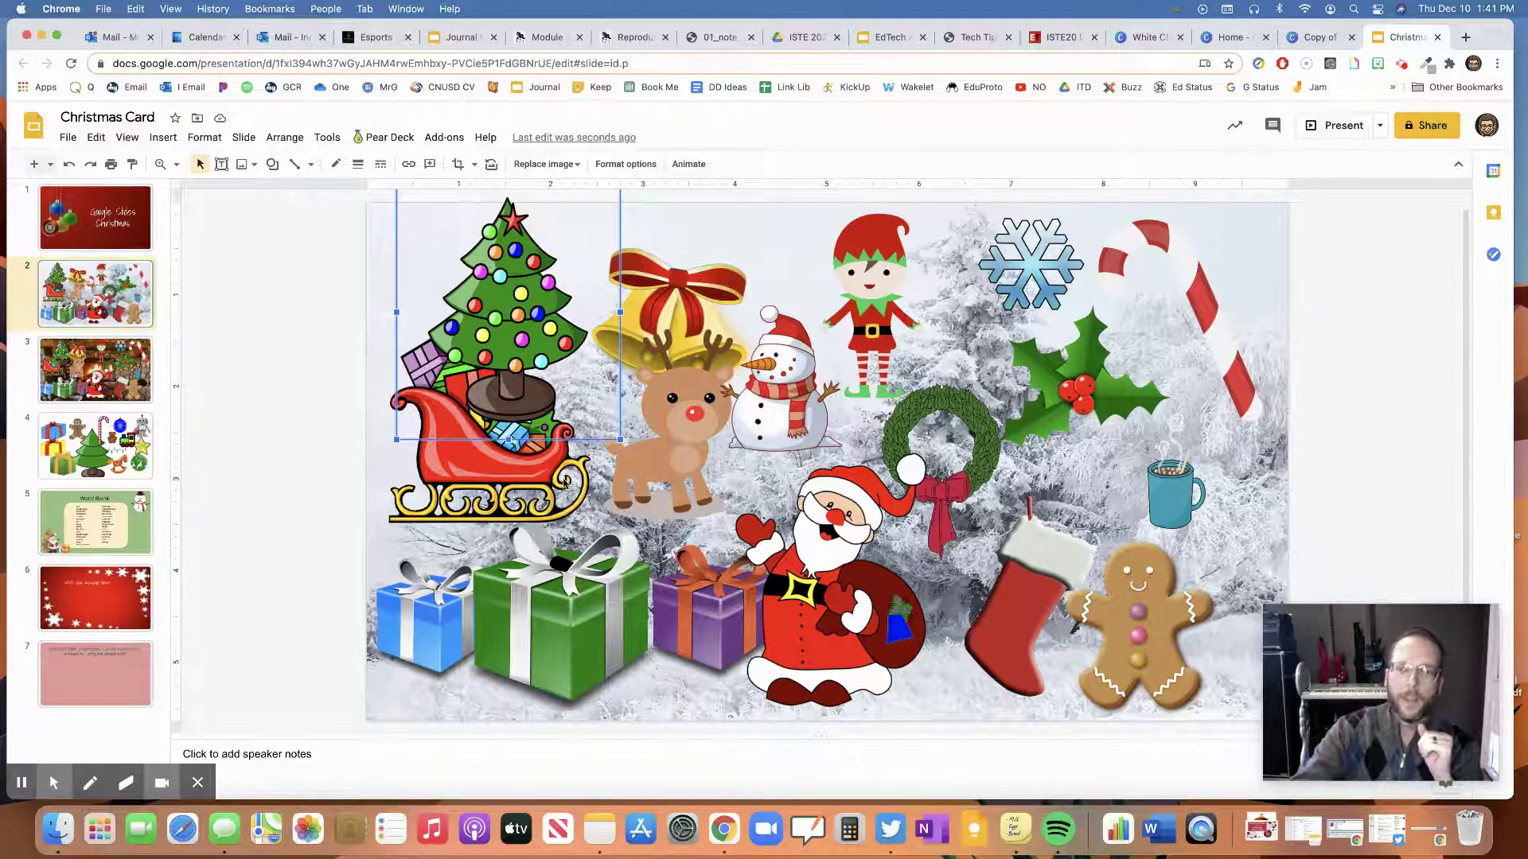
click(541, 596)
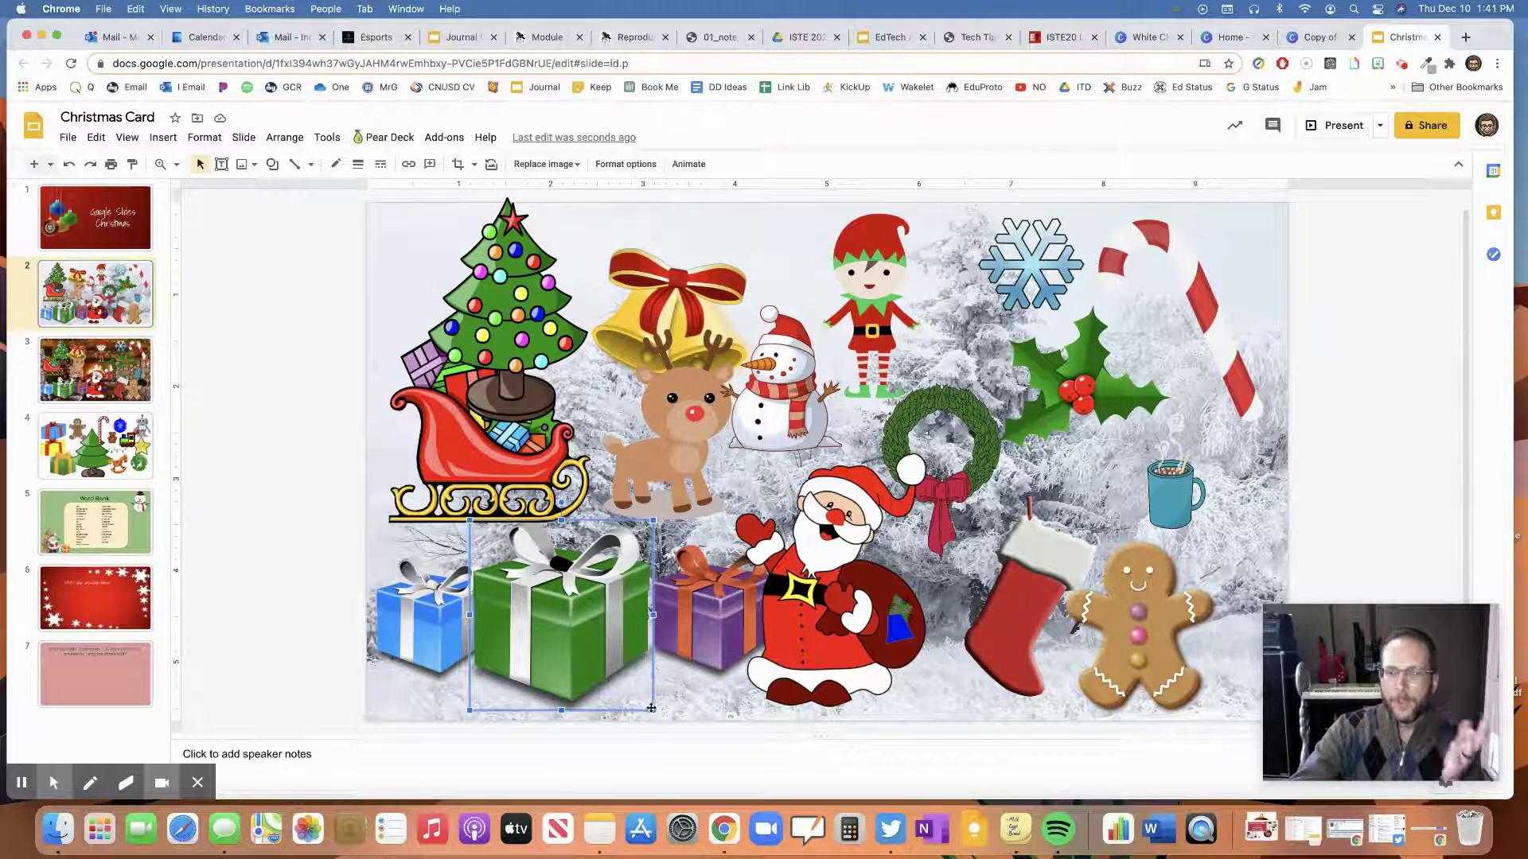
drag(556, 636, 571, 639)
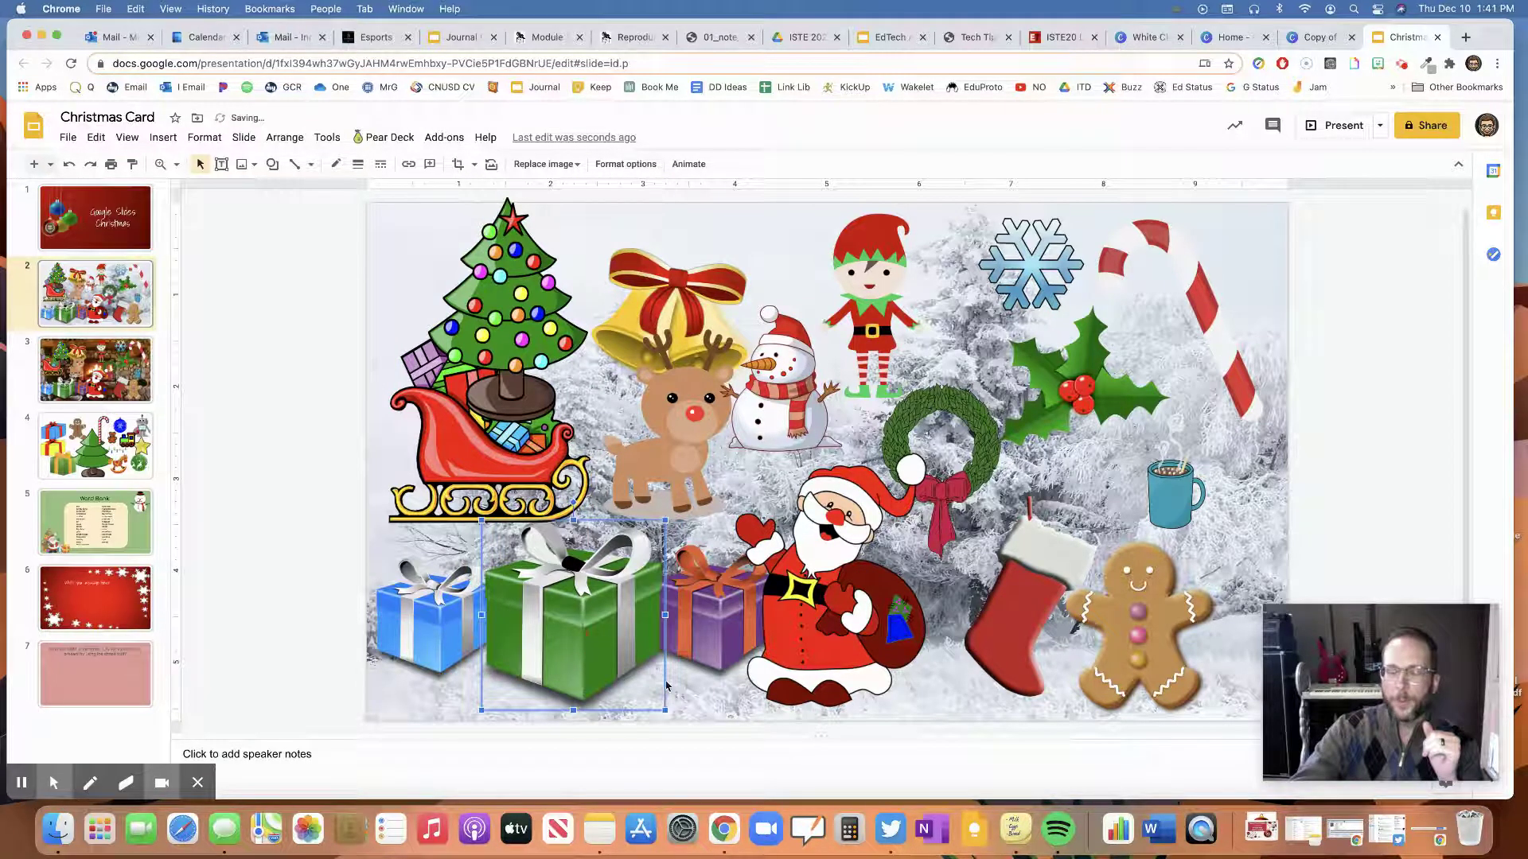
click(712, 618)
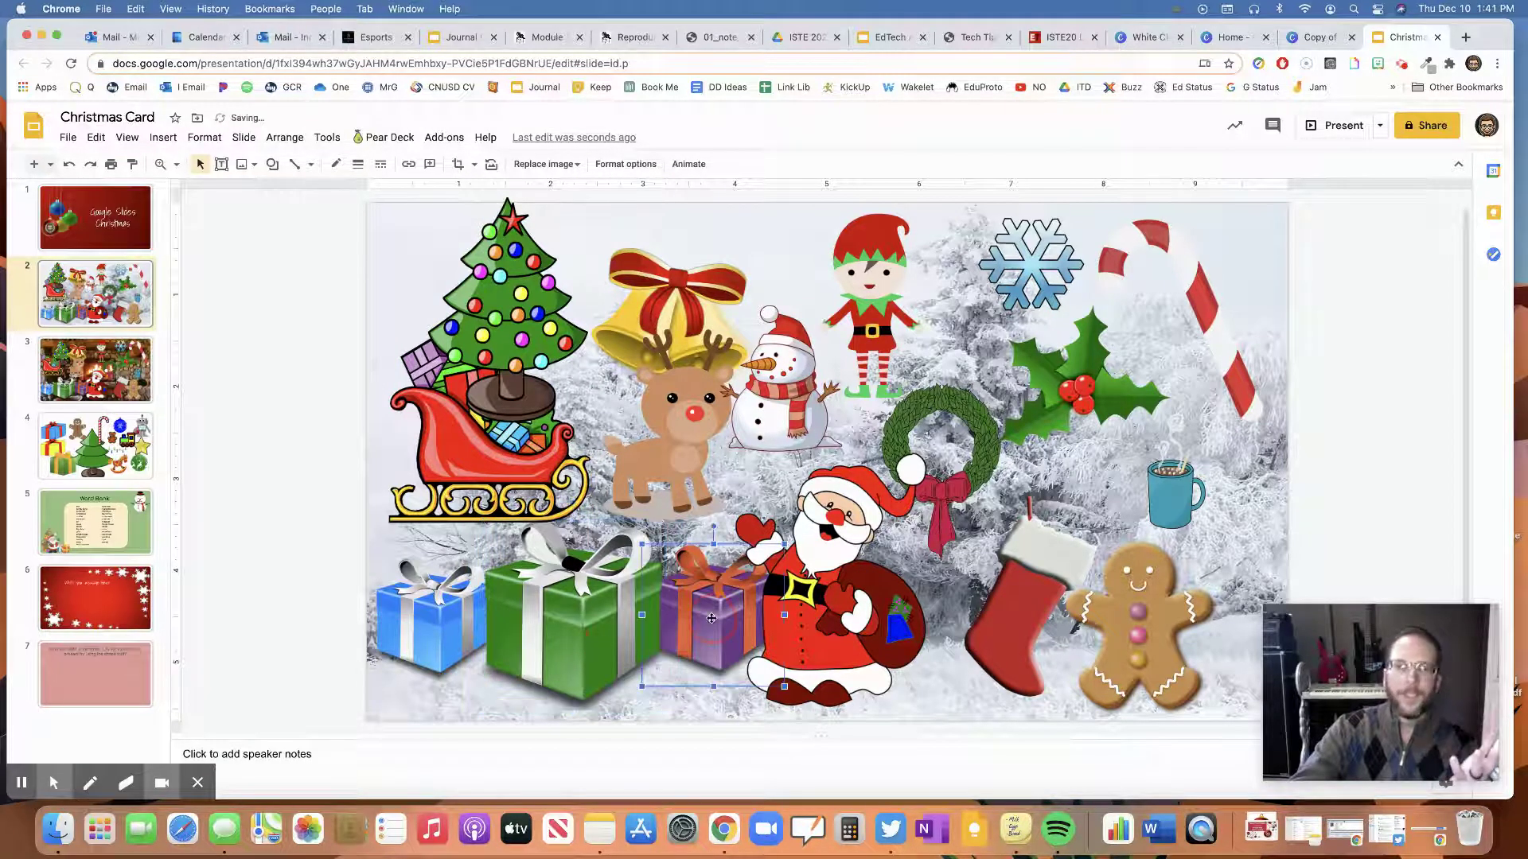
click(532, 638)
click(448, 635)
drag(820, 579, 865, 579)
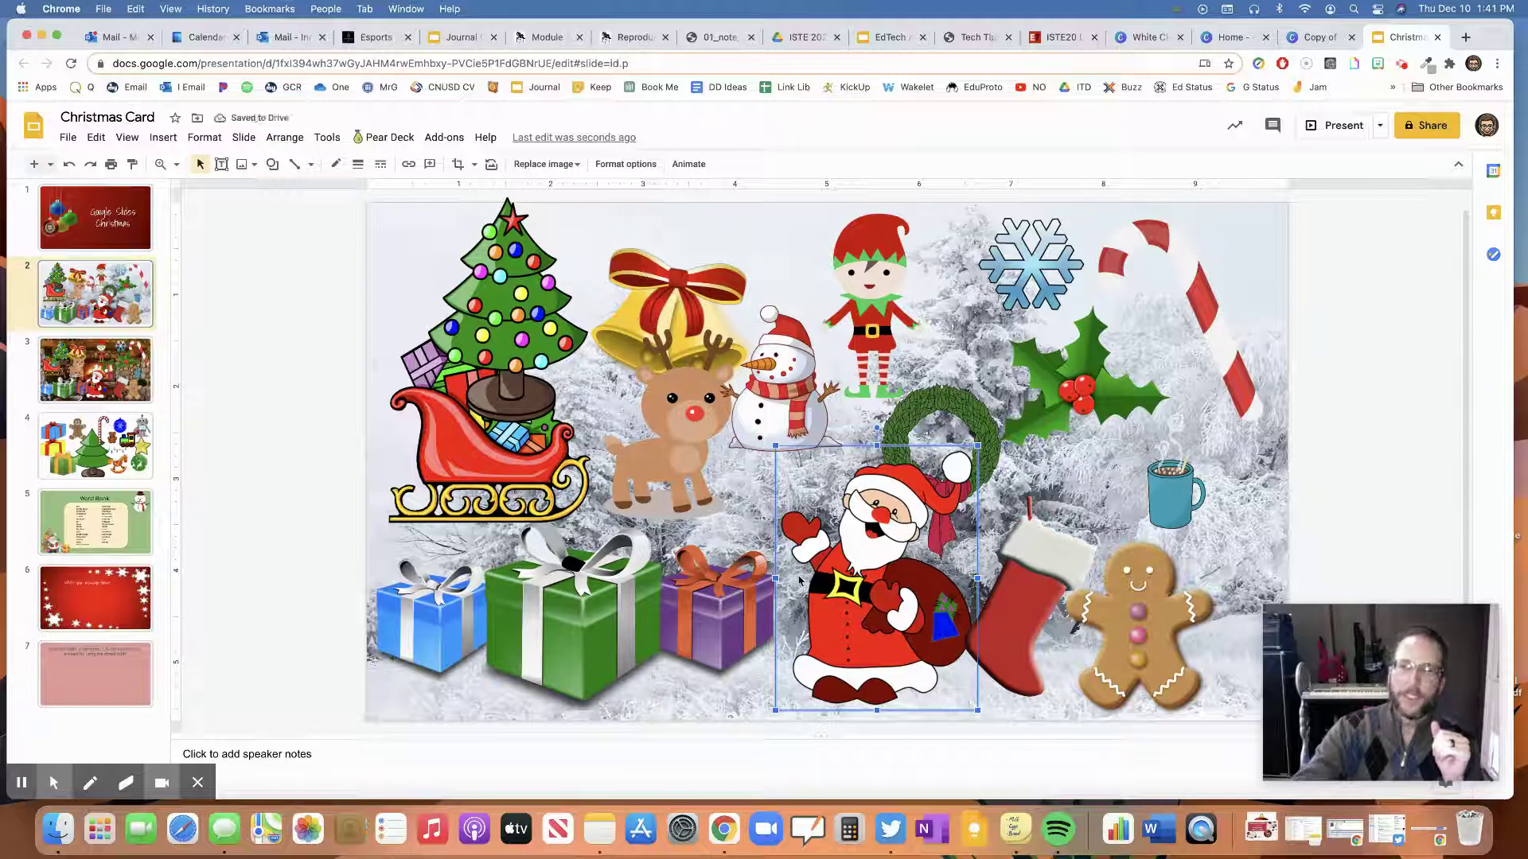
right_click(855, 565)
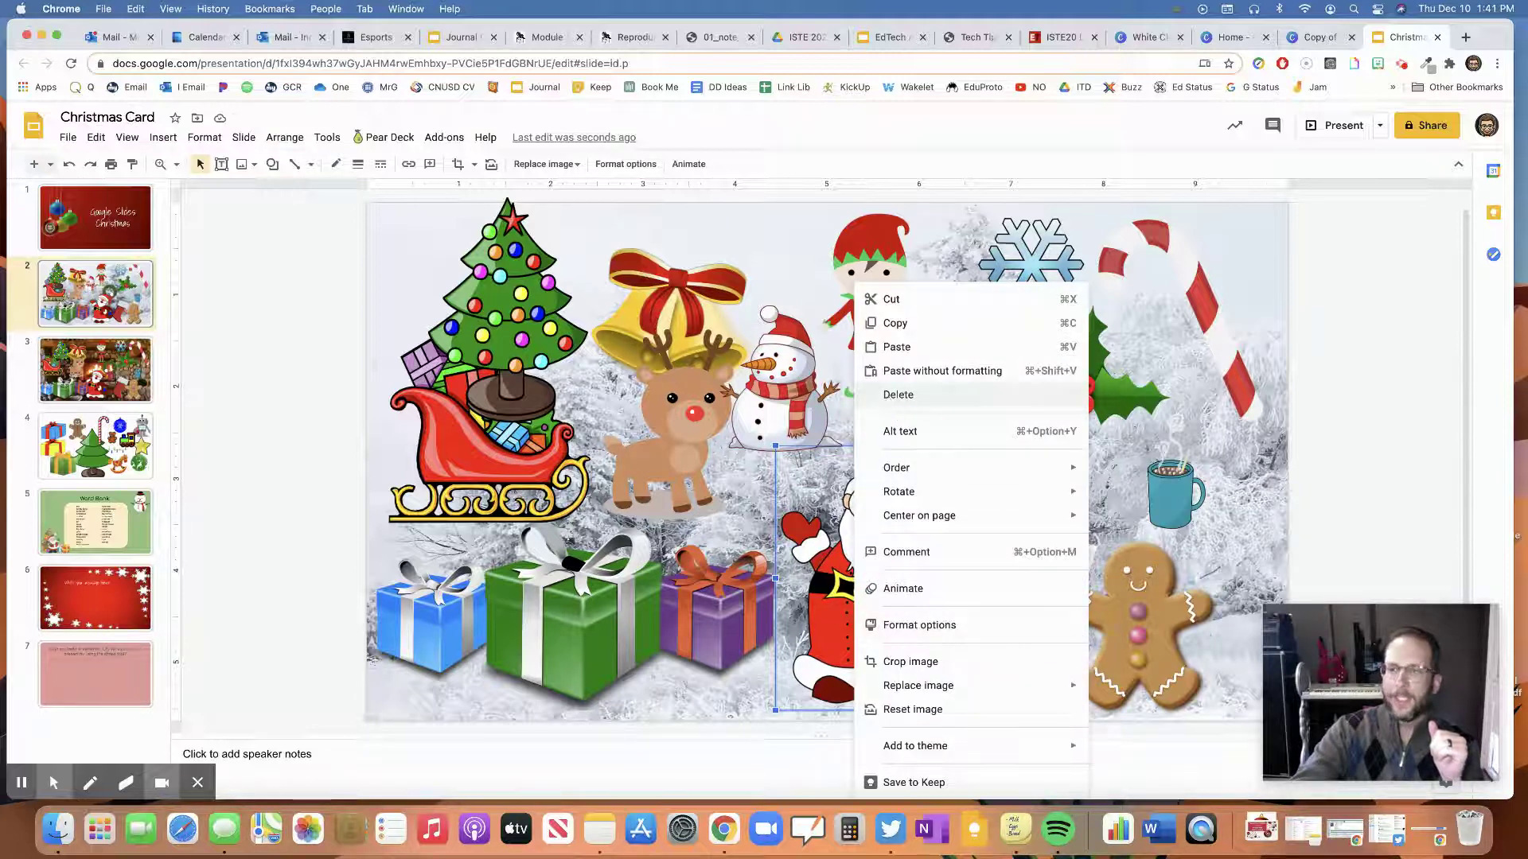
click(768, 497)
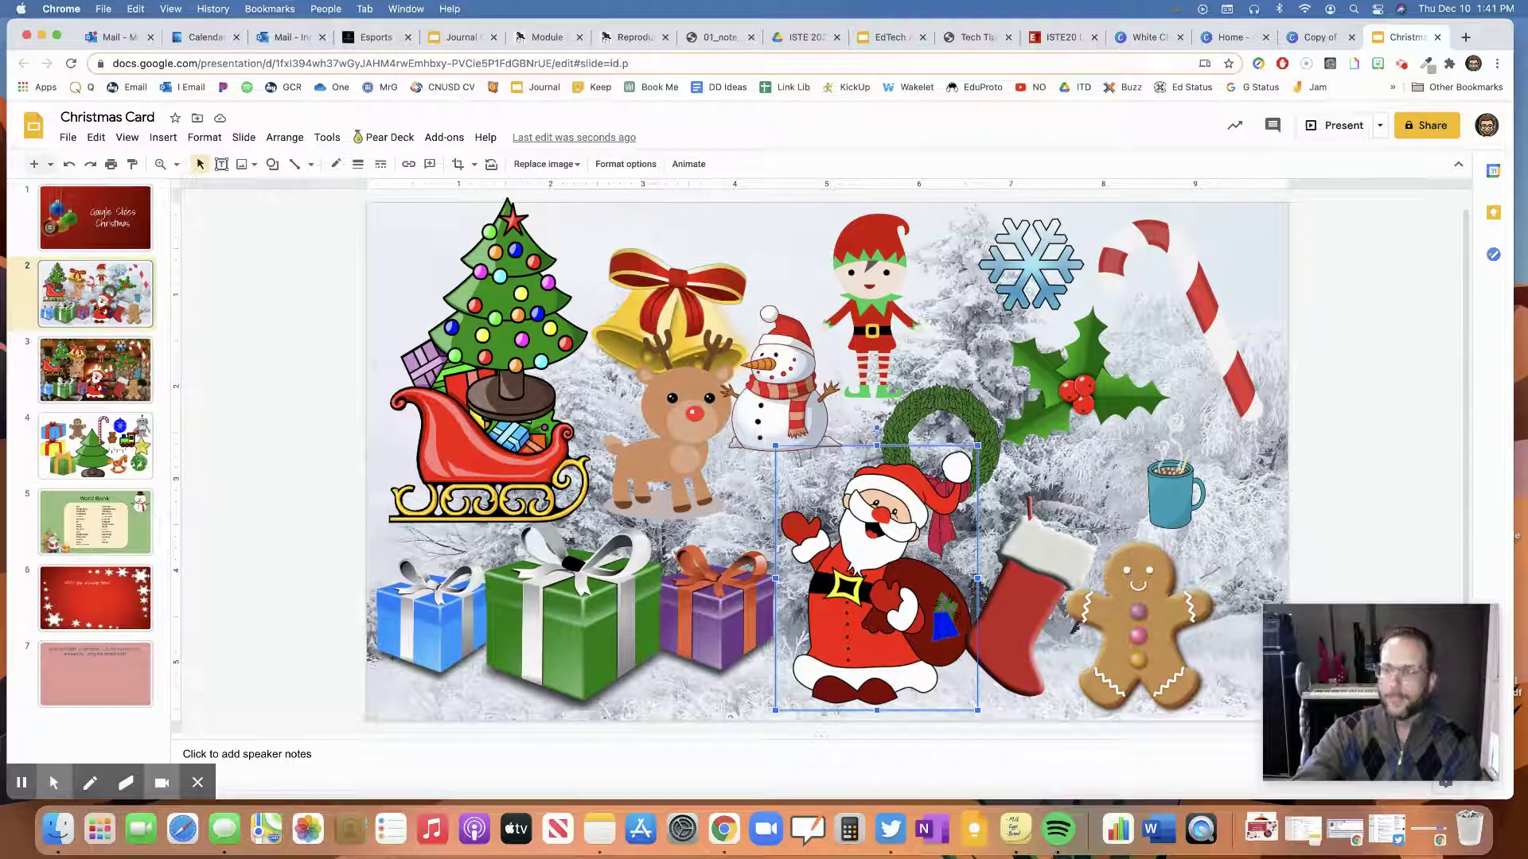
drag(876, 578, 892, 593)
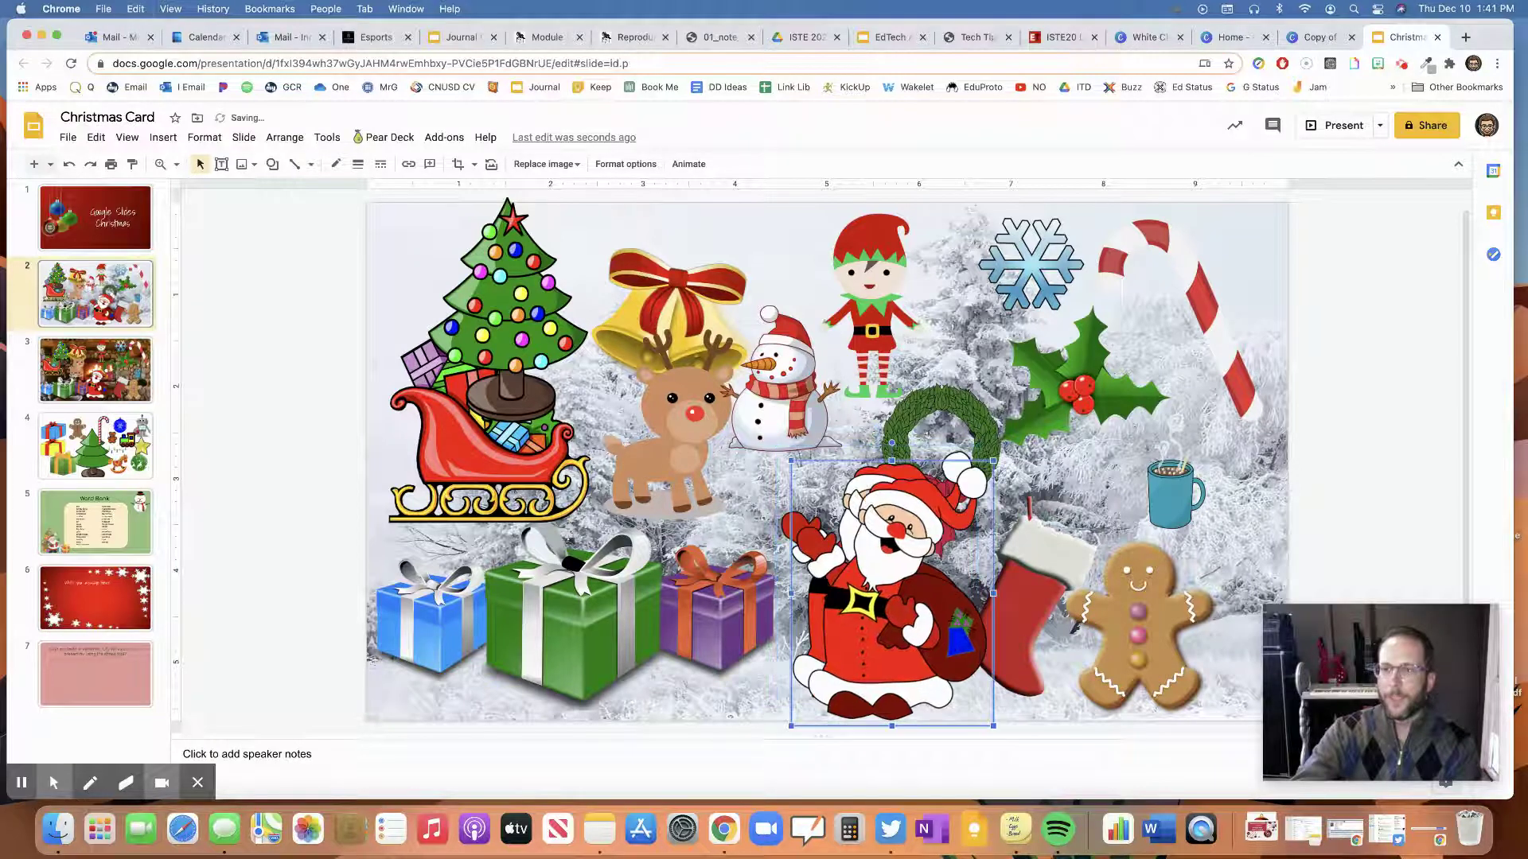
key(Escape)
right_click(857, 558)
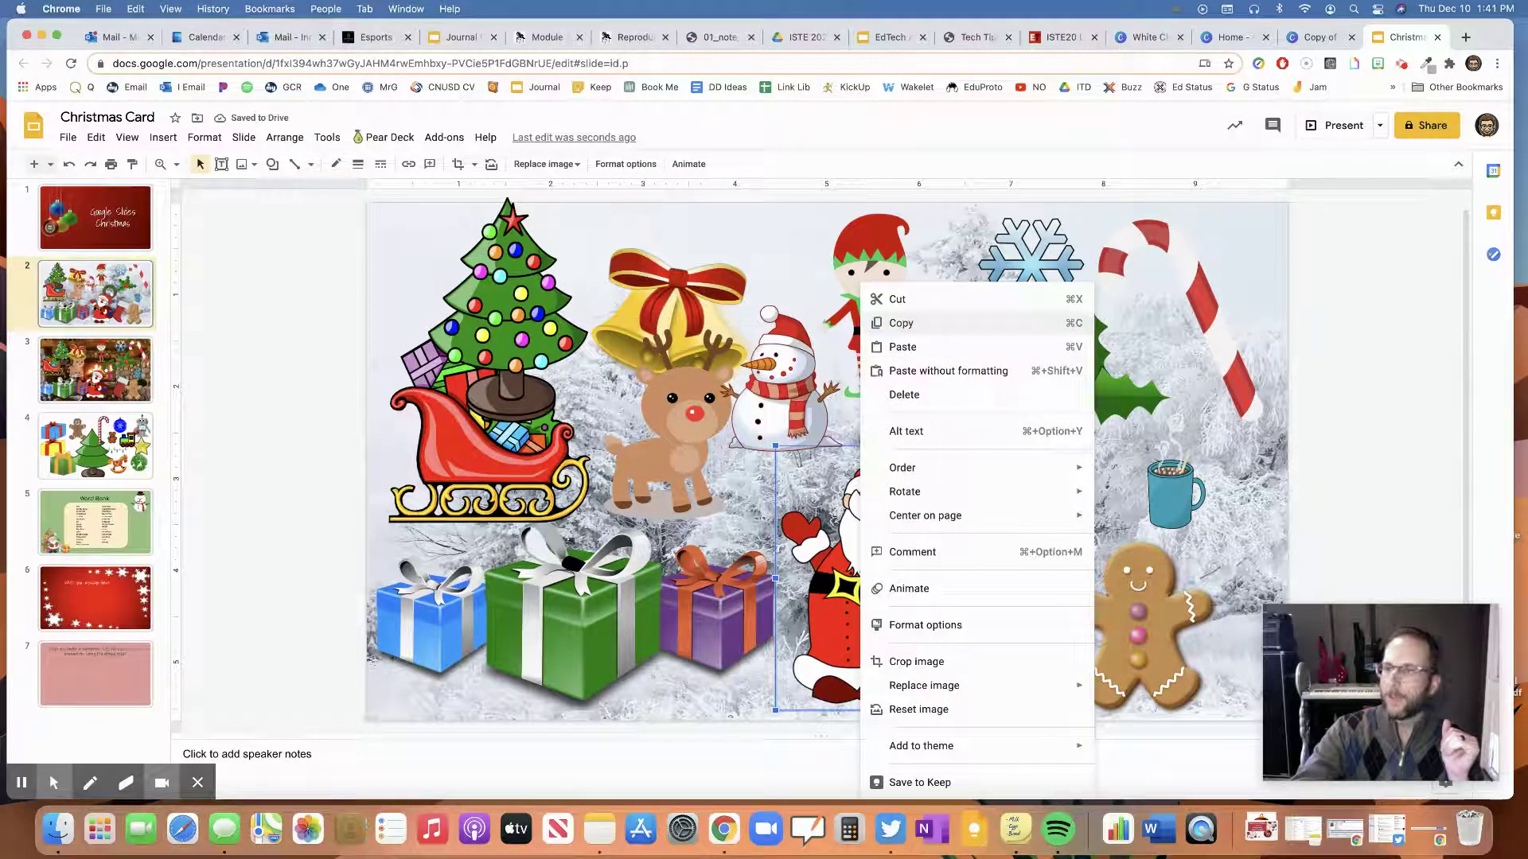
click(903, 323)
right_click(744, 508)
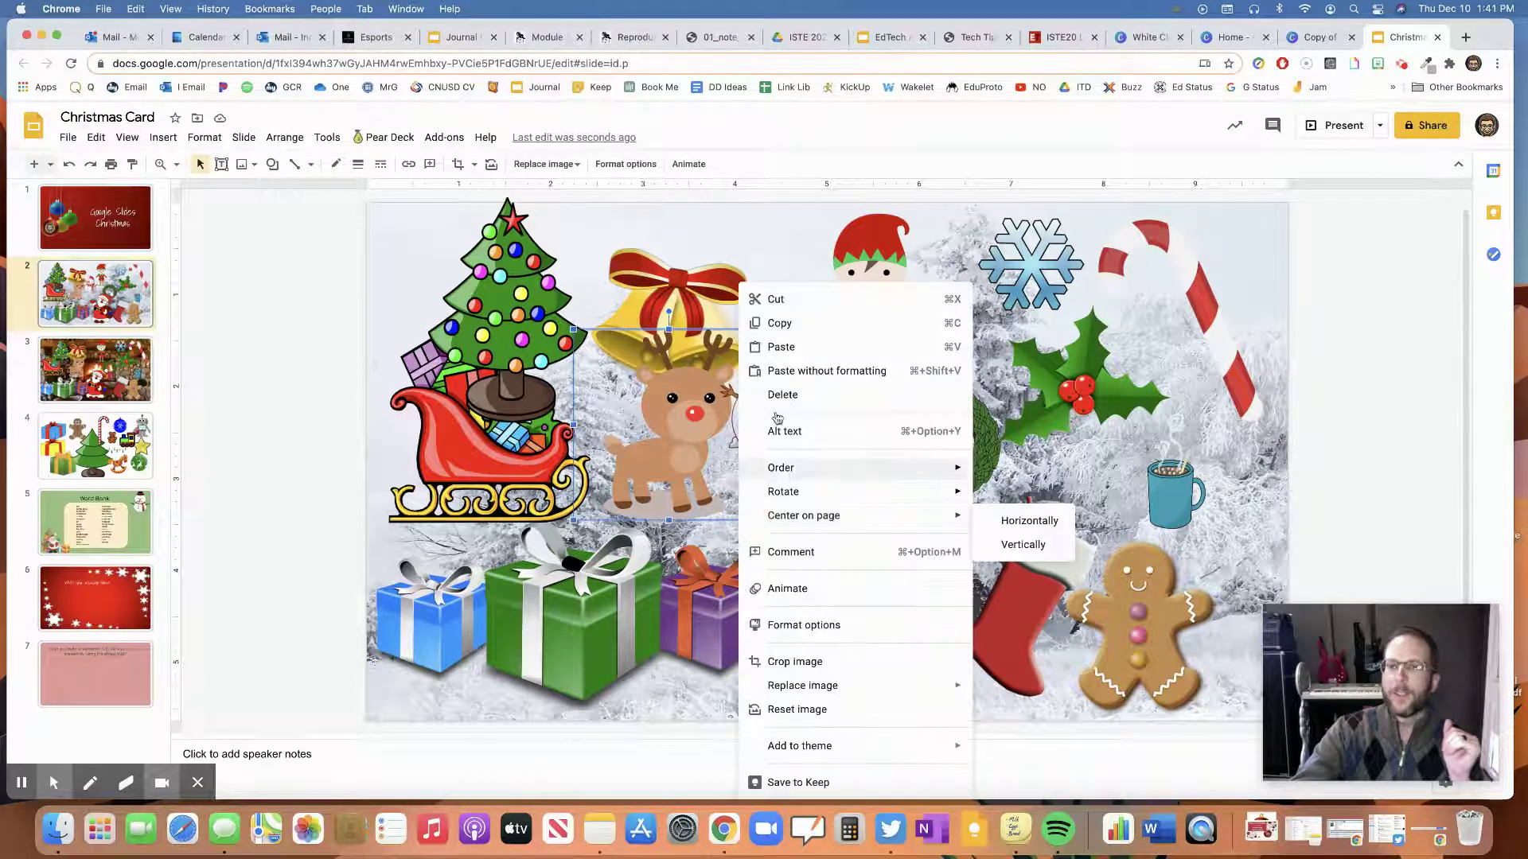
click(777, 344)
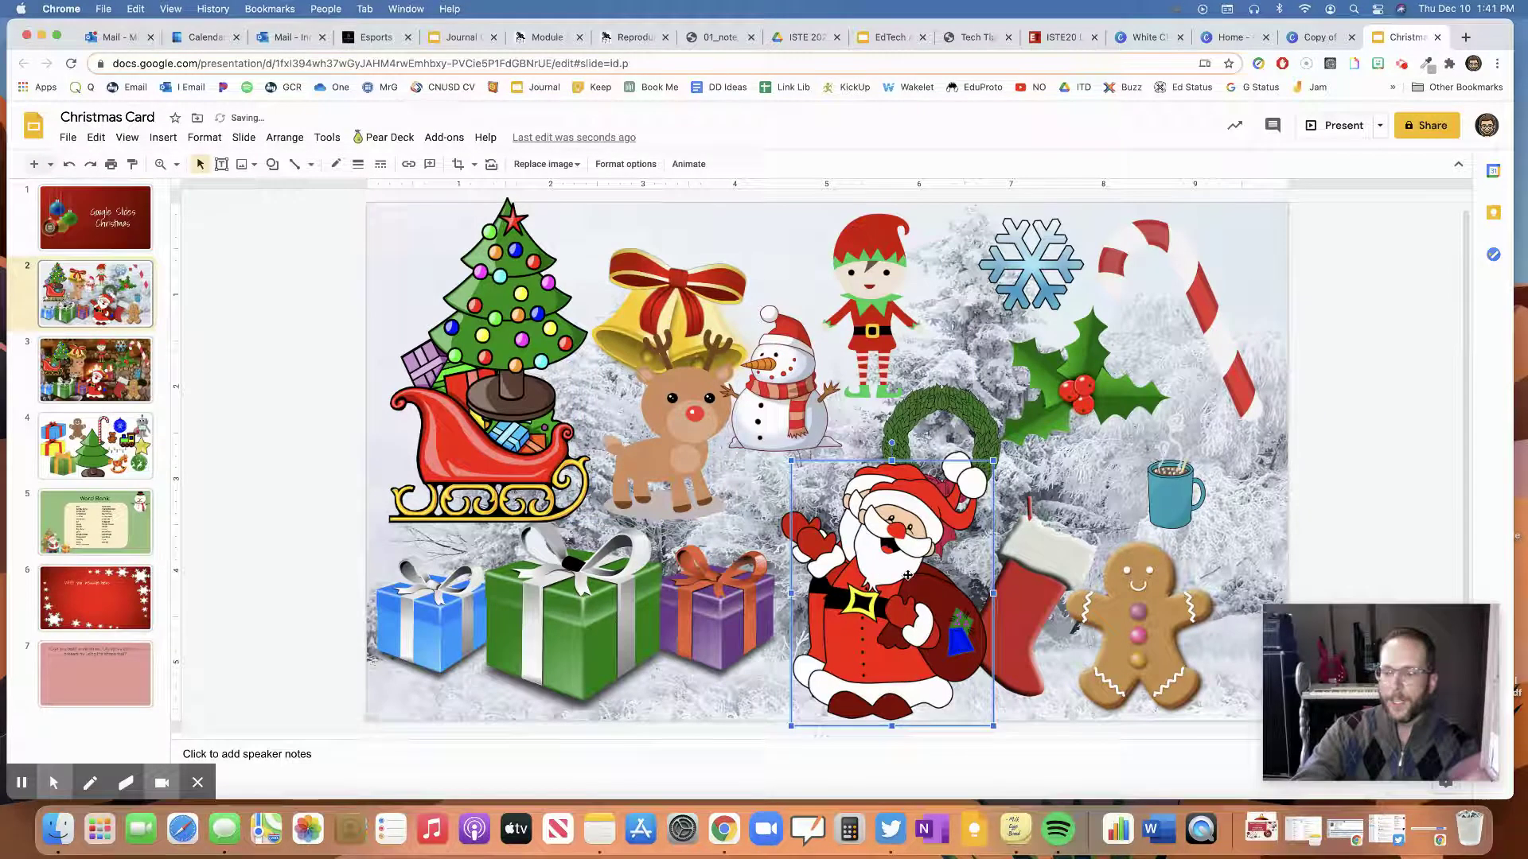
key(Delete)
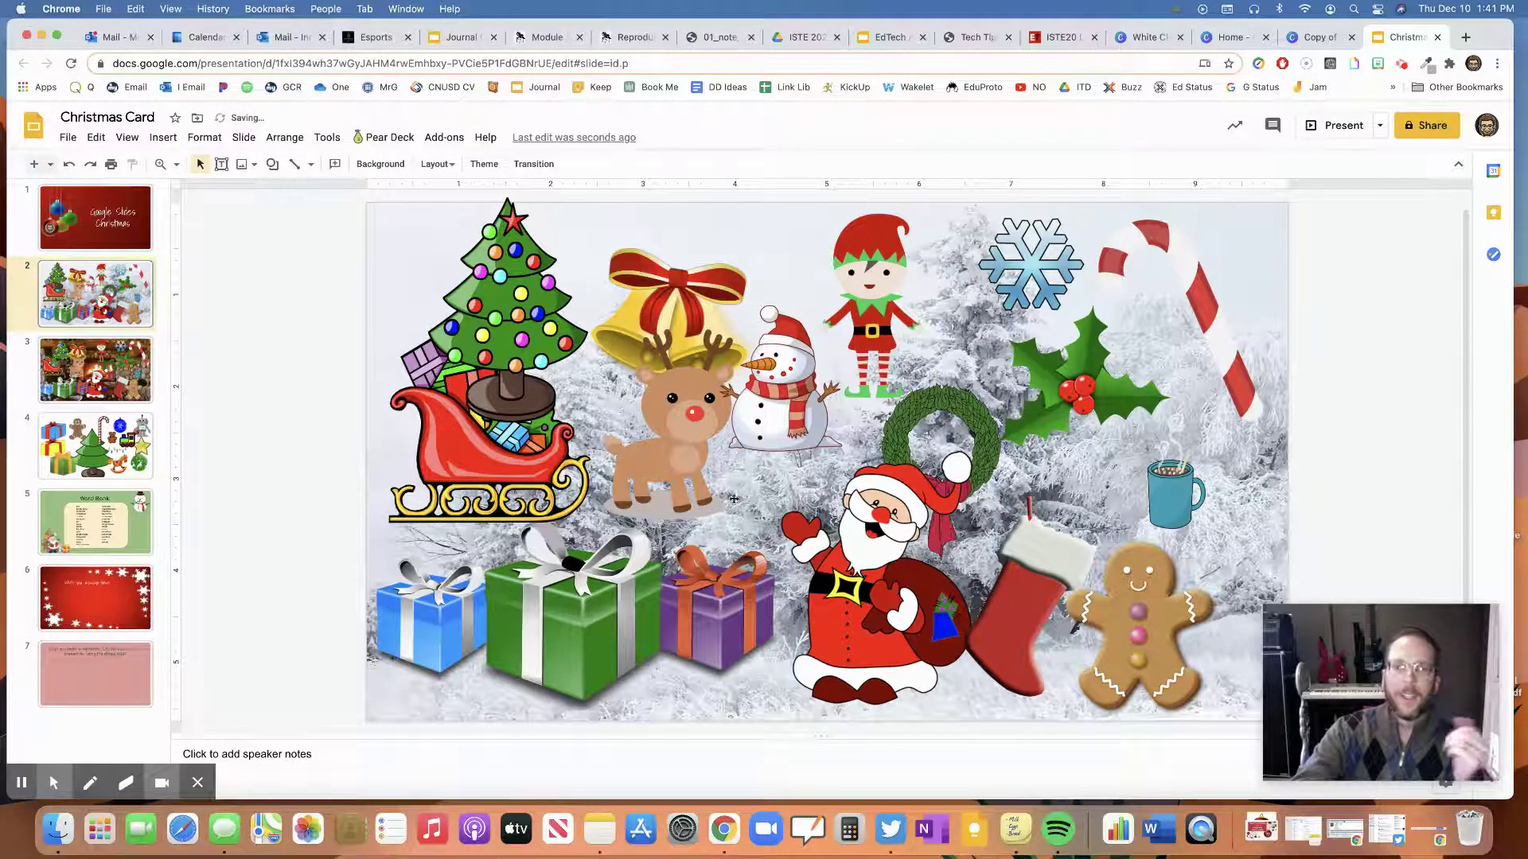
click(668, 459)
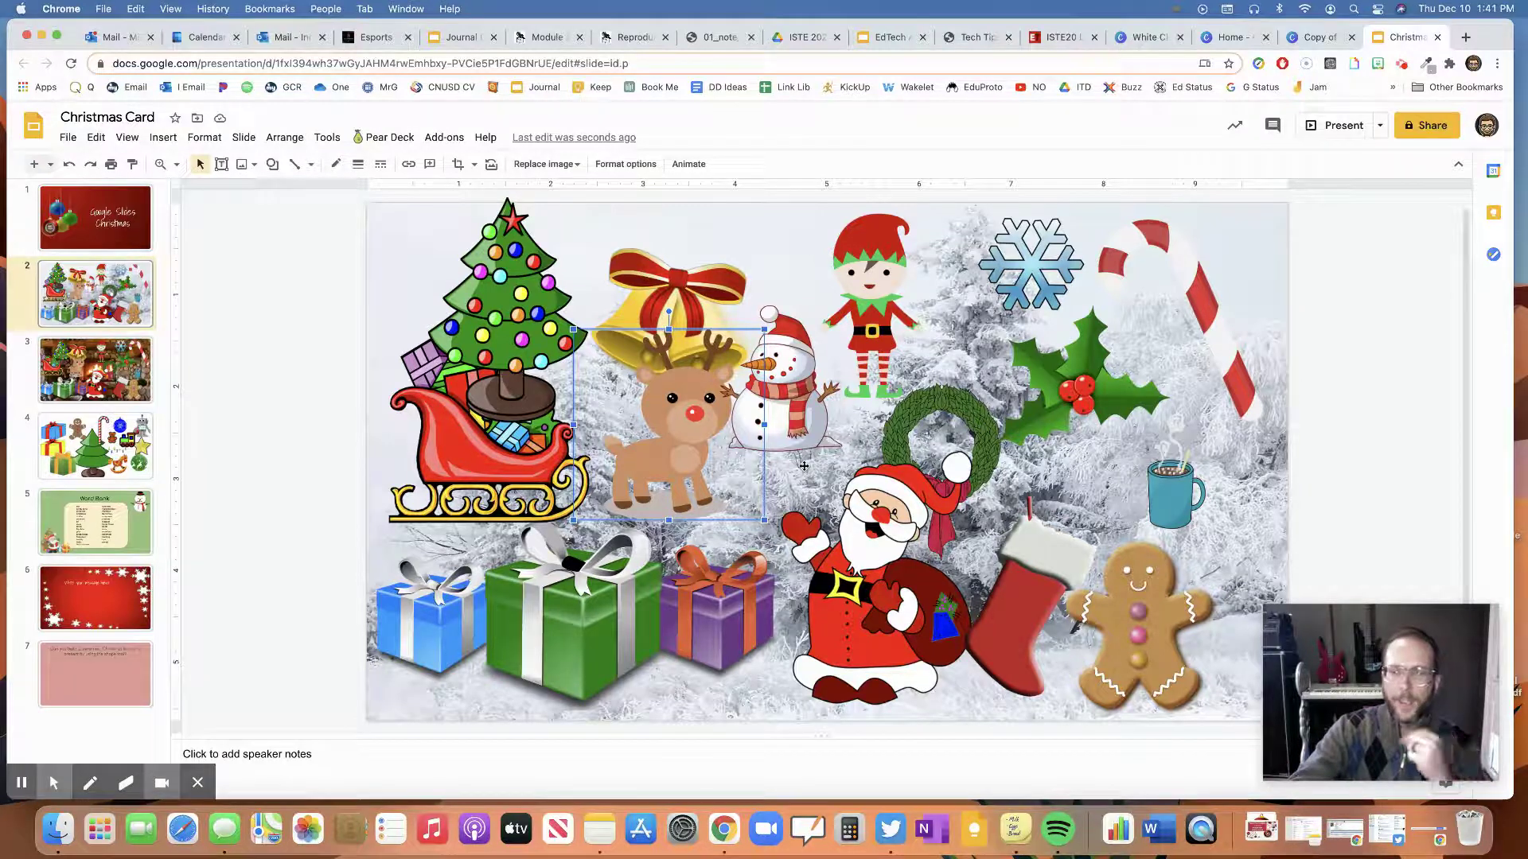
click(1023, 261)
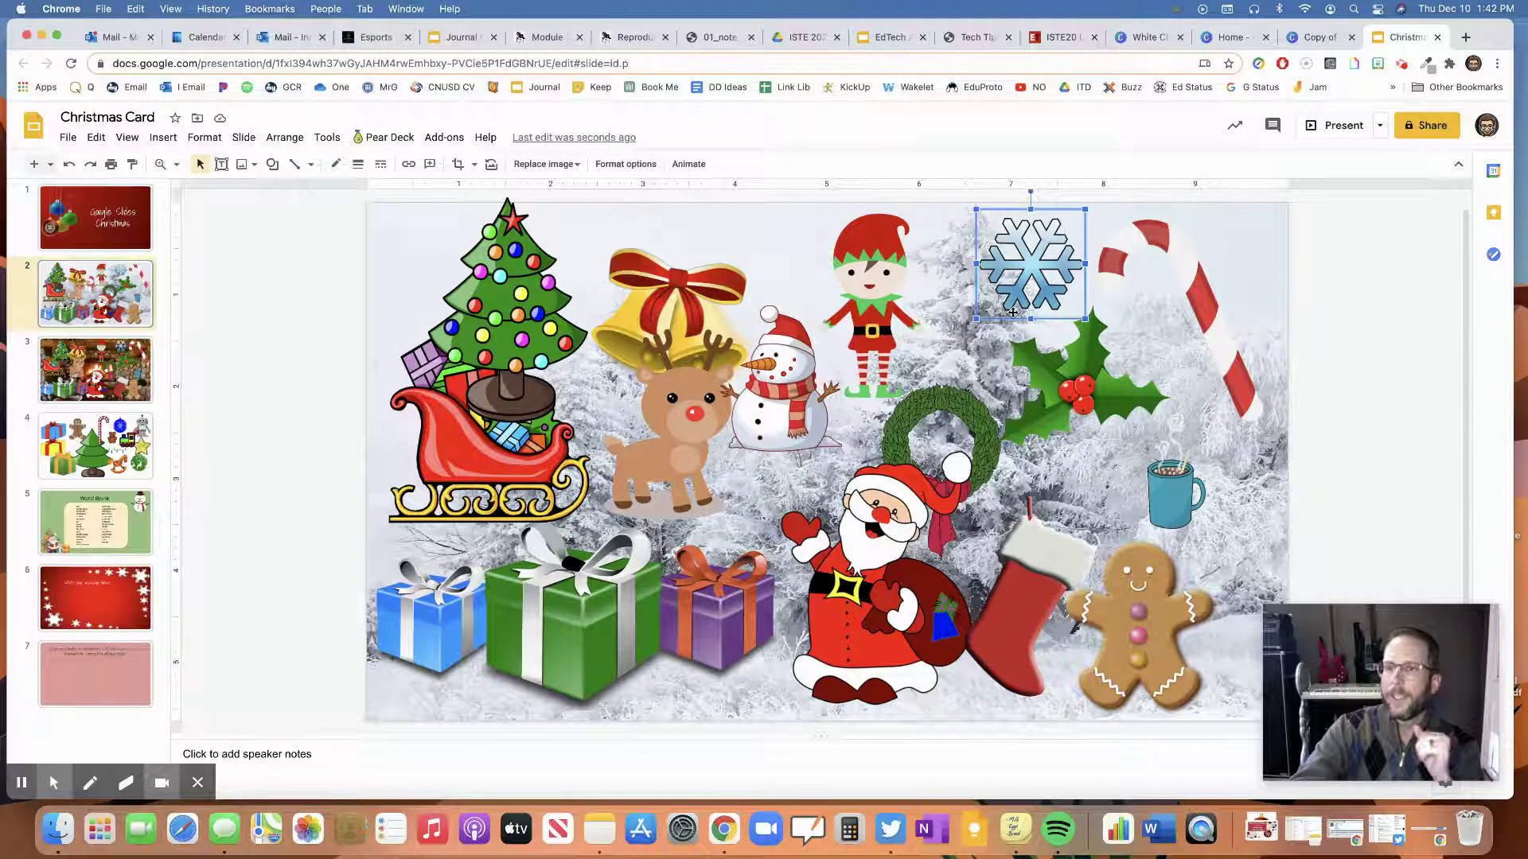
Open the snowflake's Format options, recolour a duplicate snowflake with Light 2, then delete it
click(626, 164)
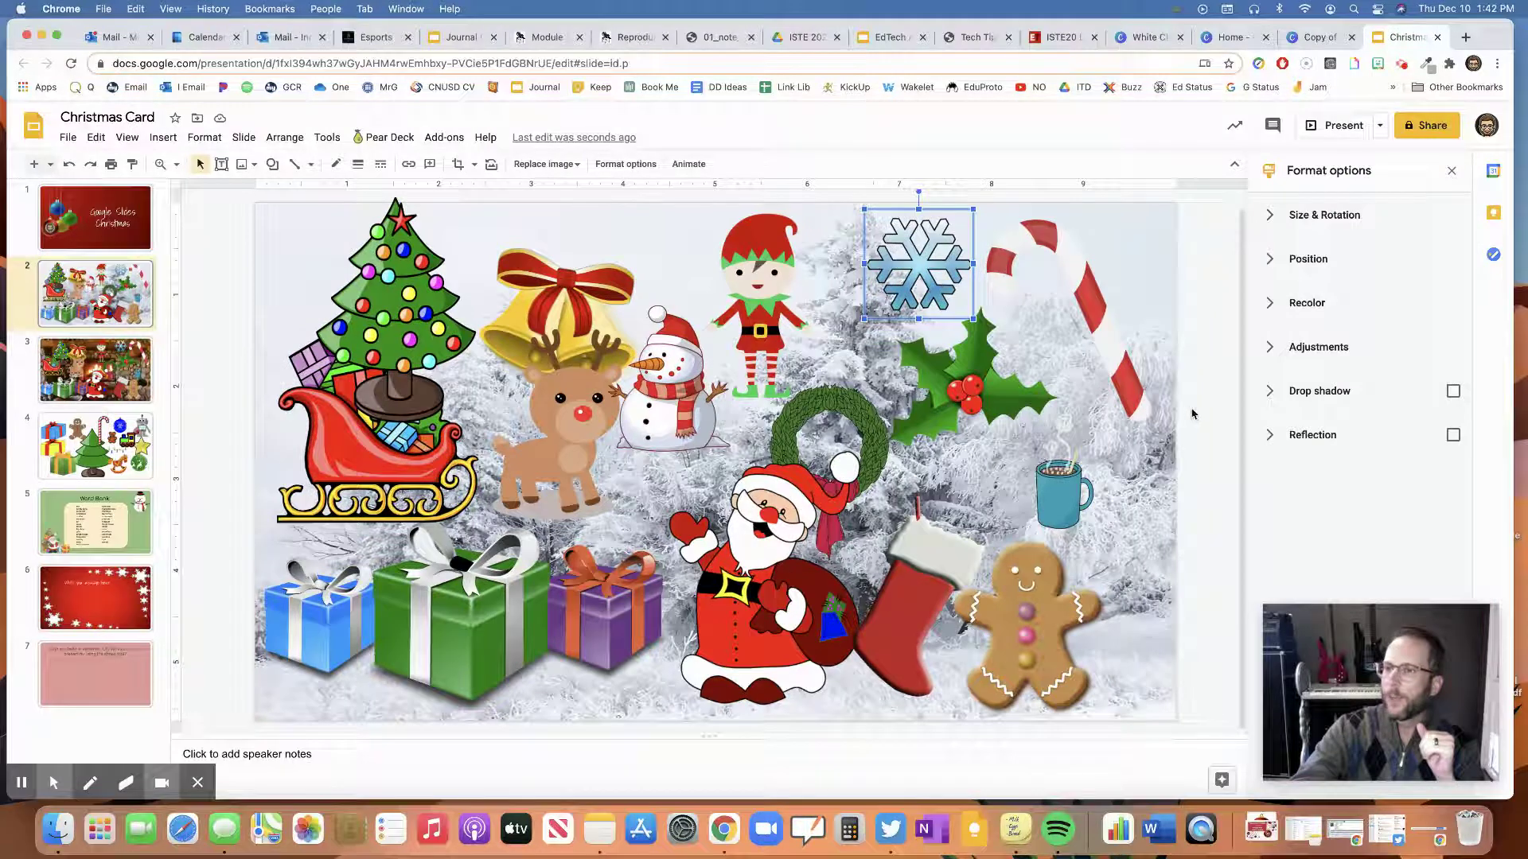
click(1271, 311)
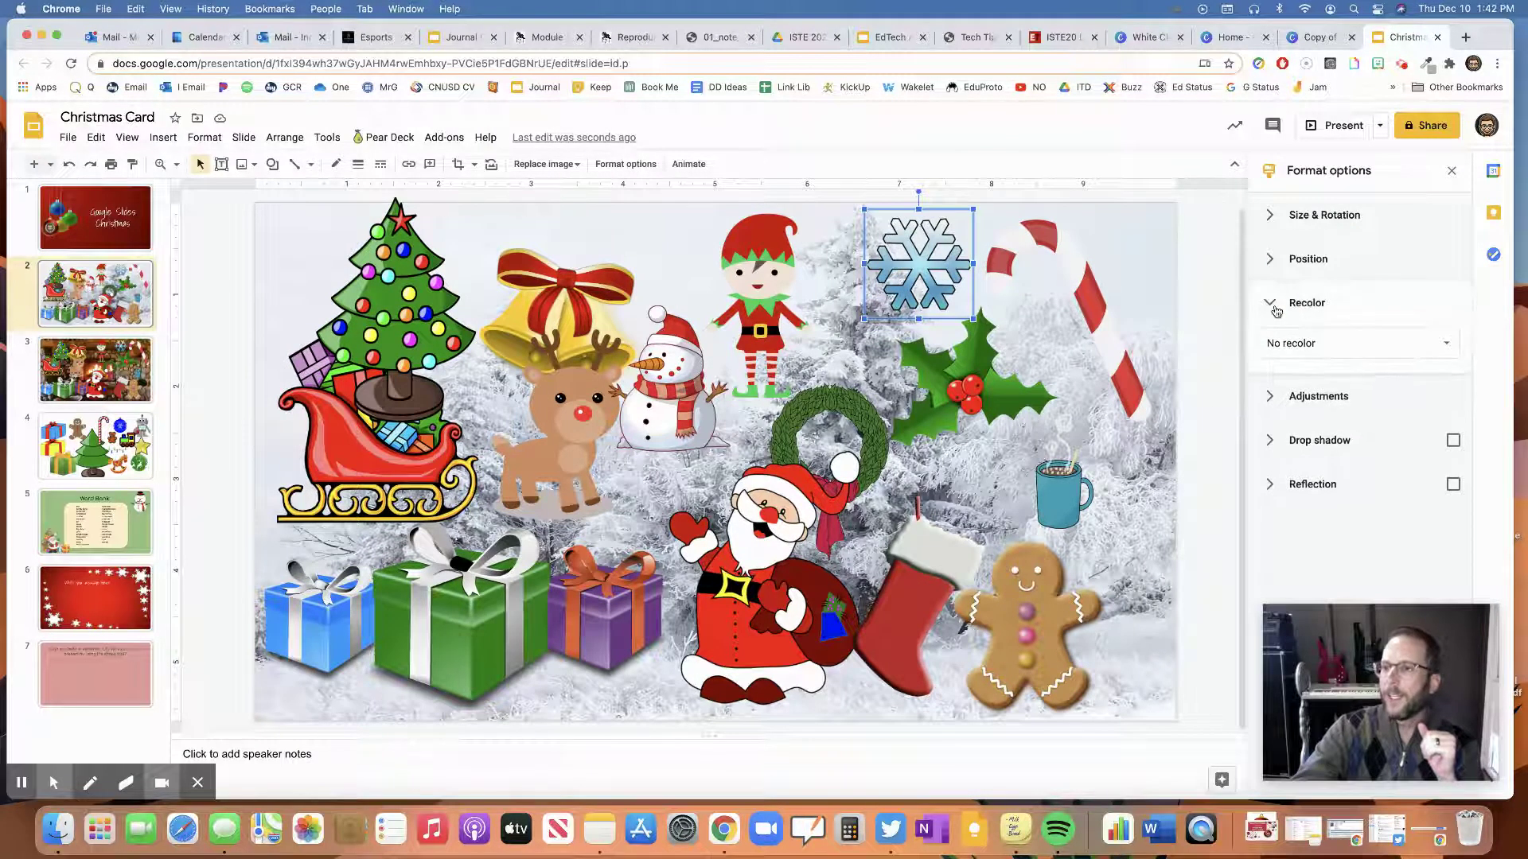
click(1314, 352)
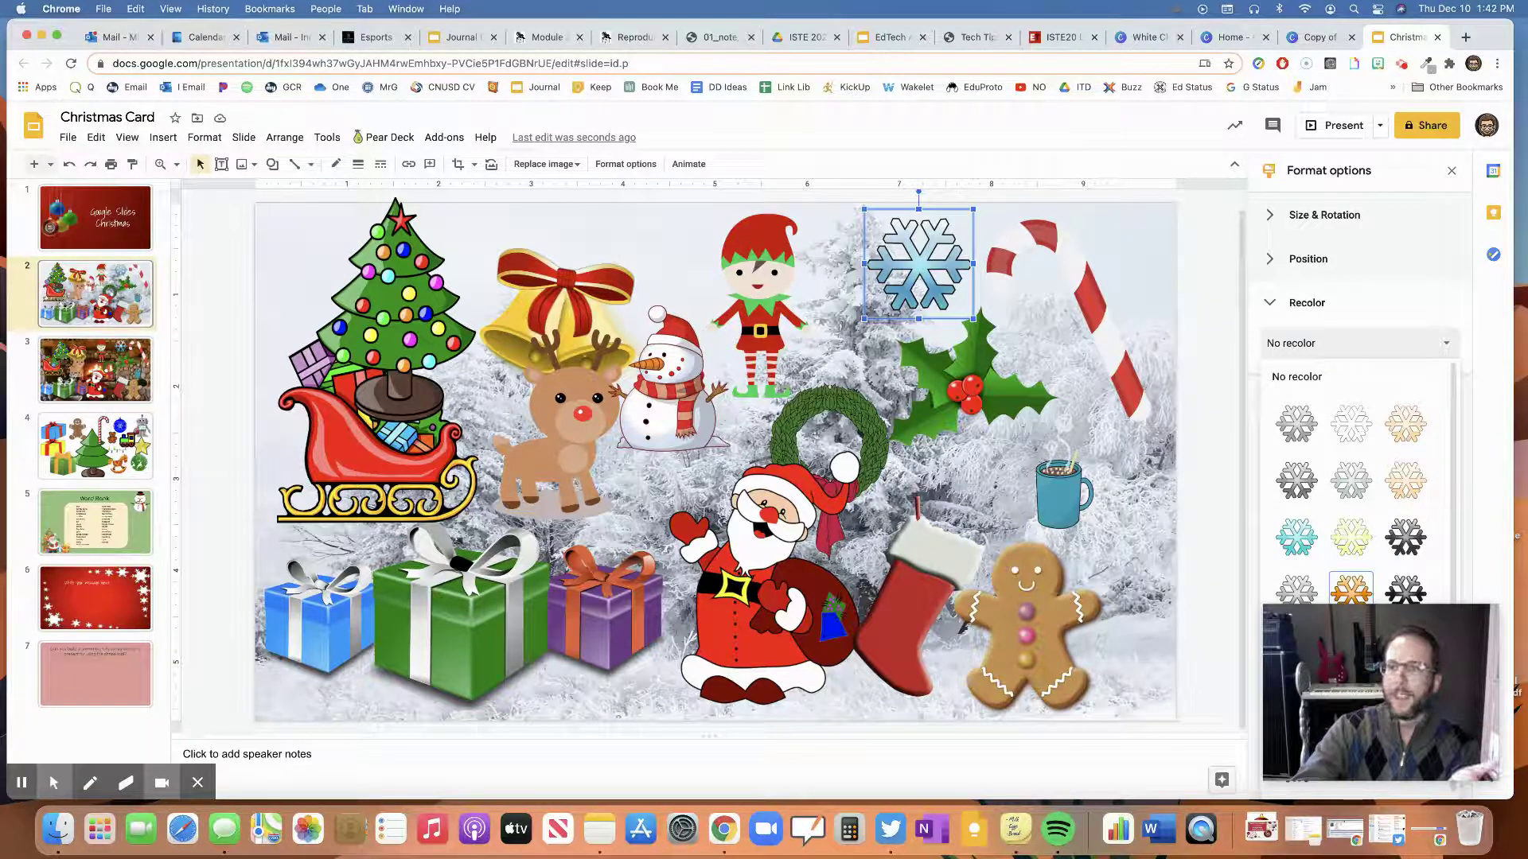
click(878, 280)
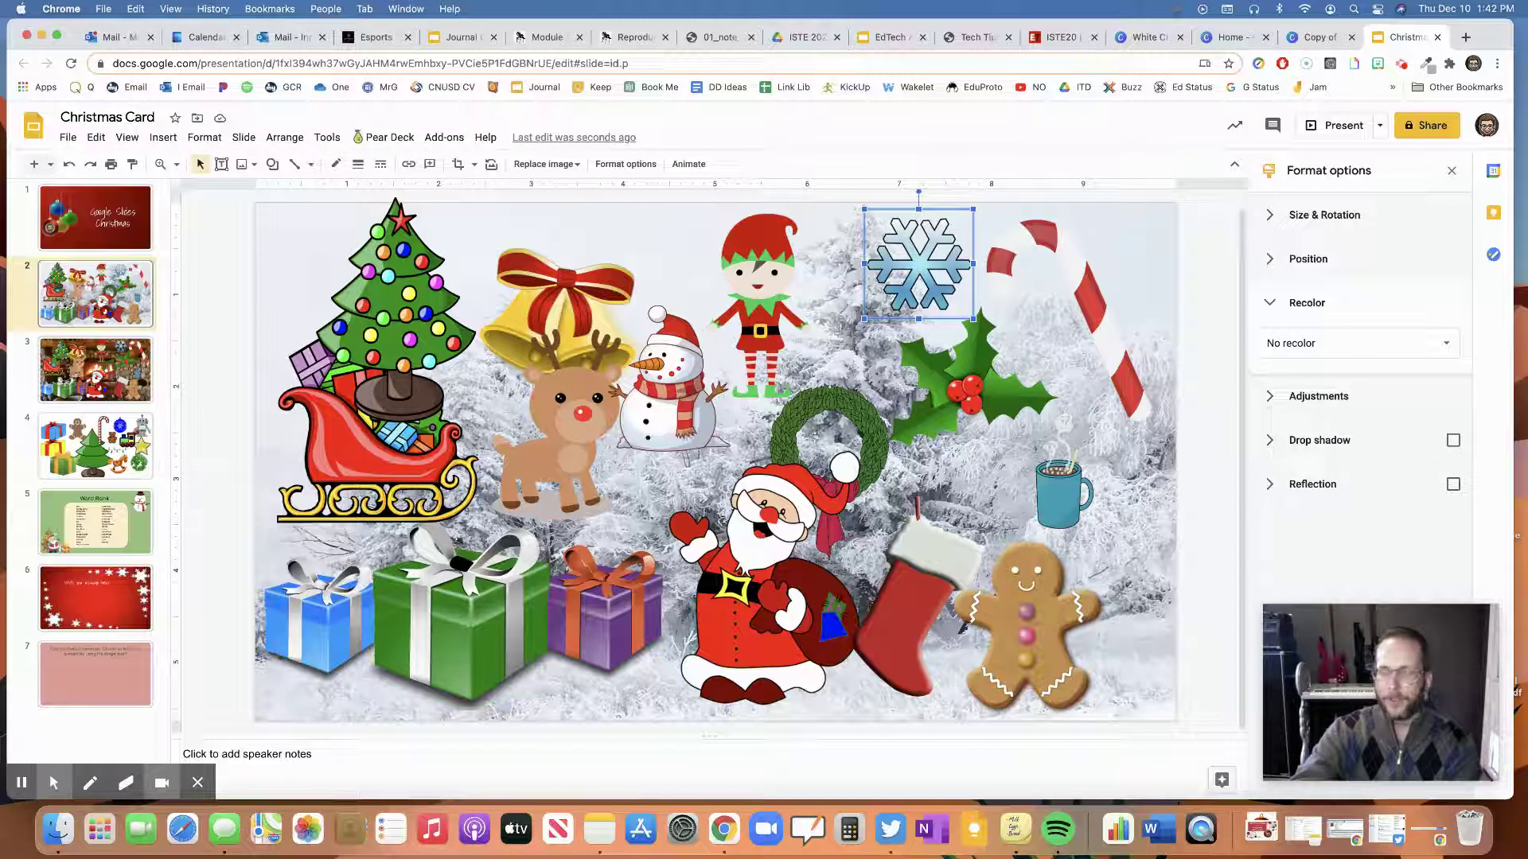
drag(923, 260, 850, 288)
click(1276, 345)
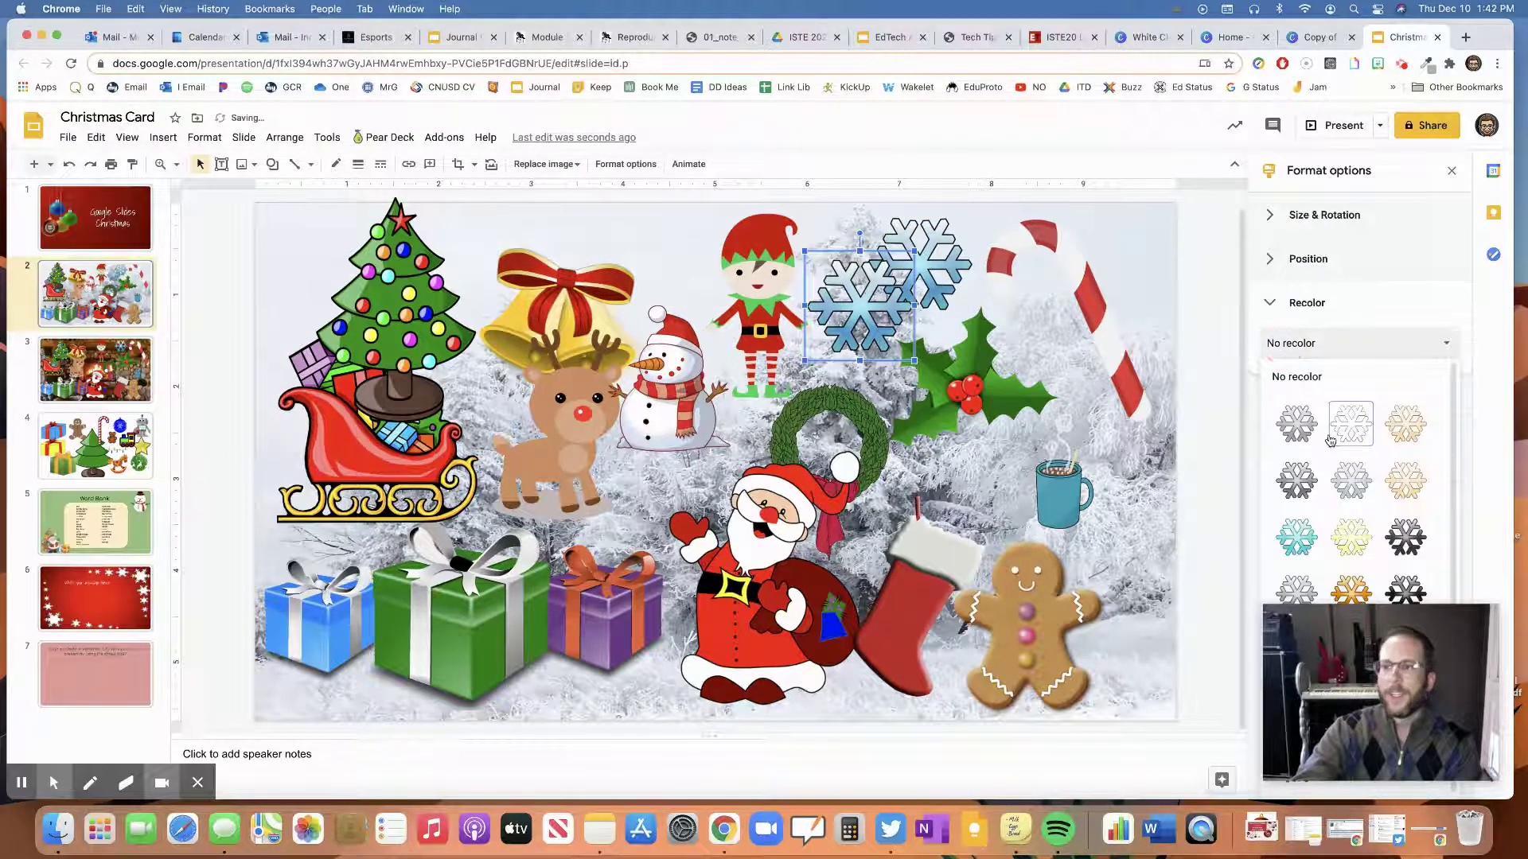
click(1353, 426)
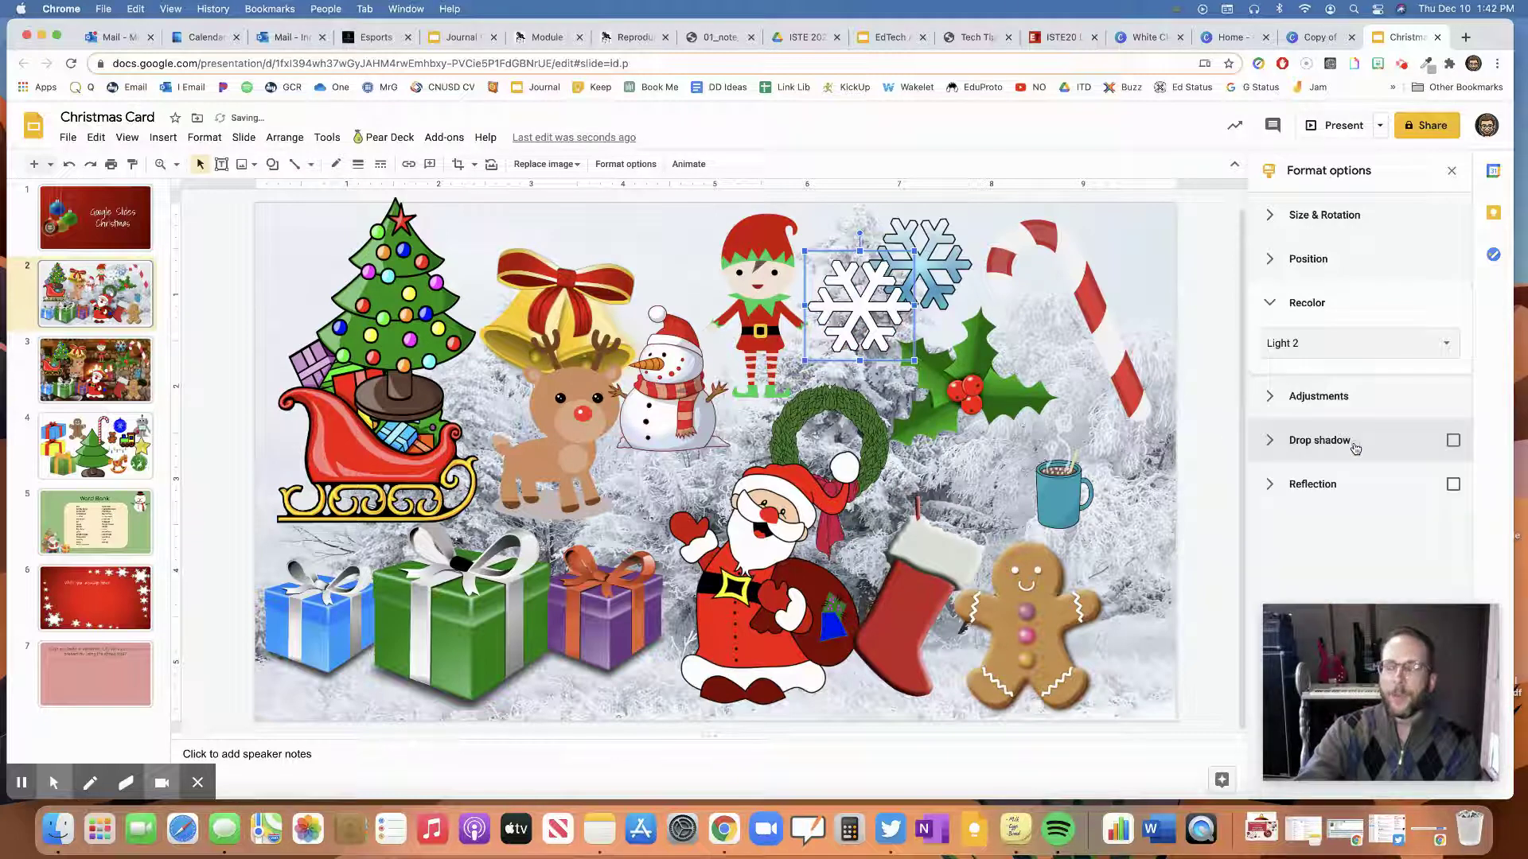
key(BackSpace)
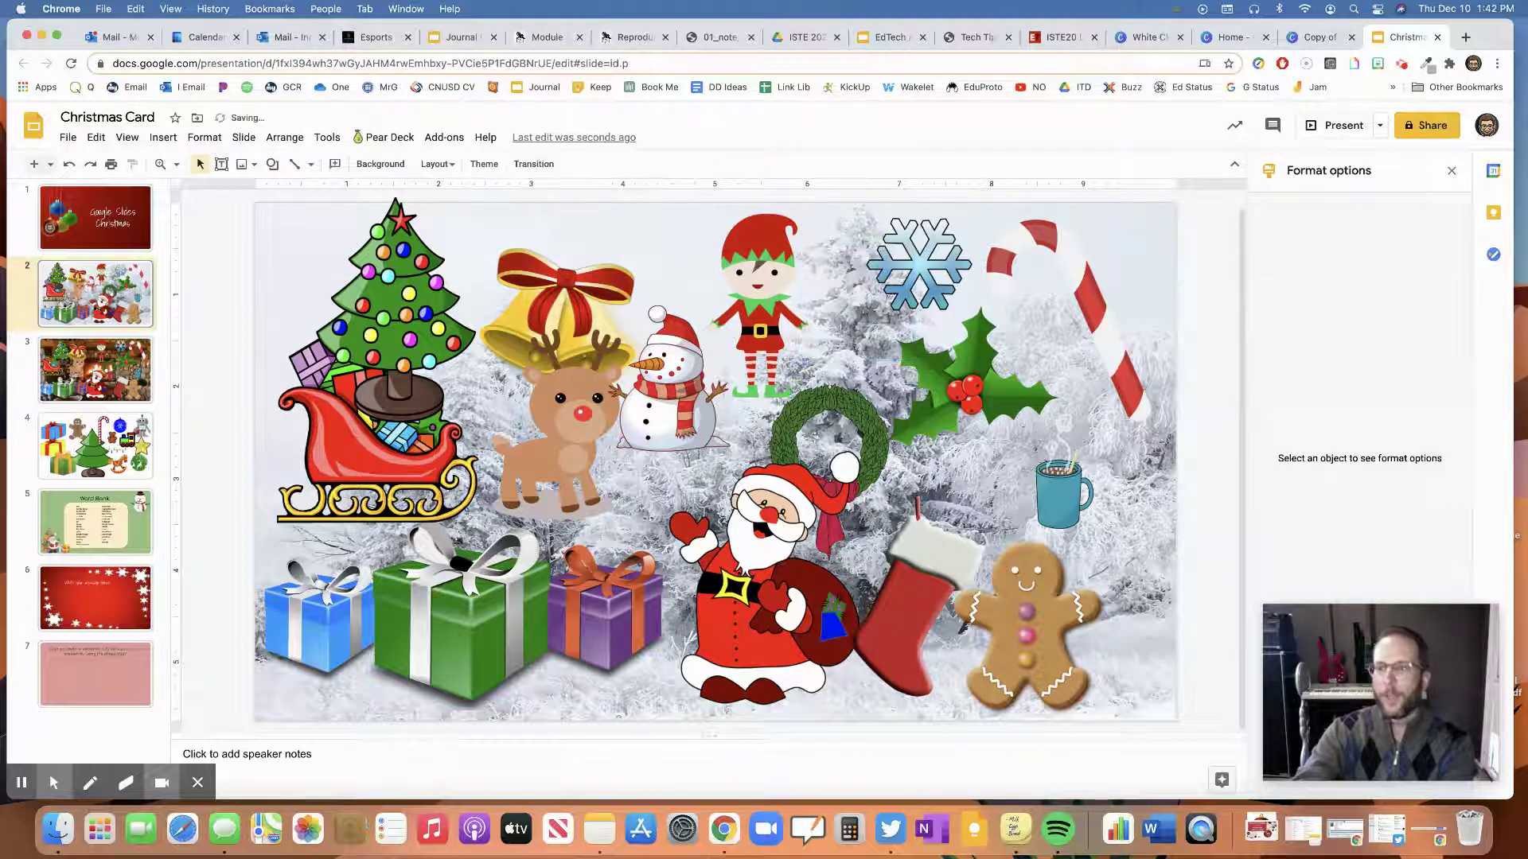
Try the teal Light 7 recolour on the candy cane, then undo it to keep red-and-white
click(1054, 270)
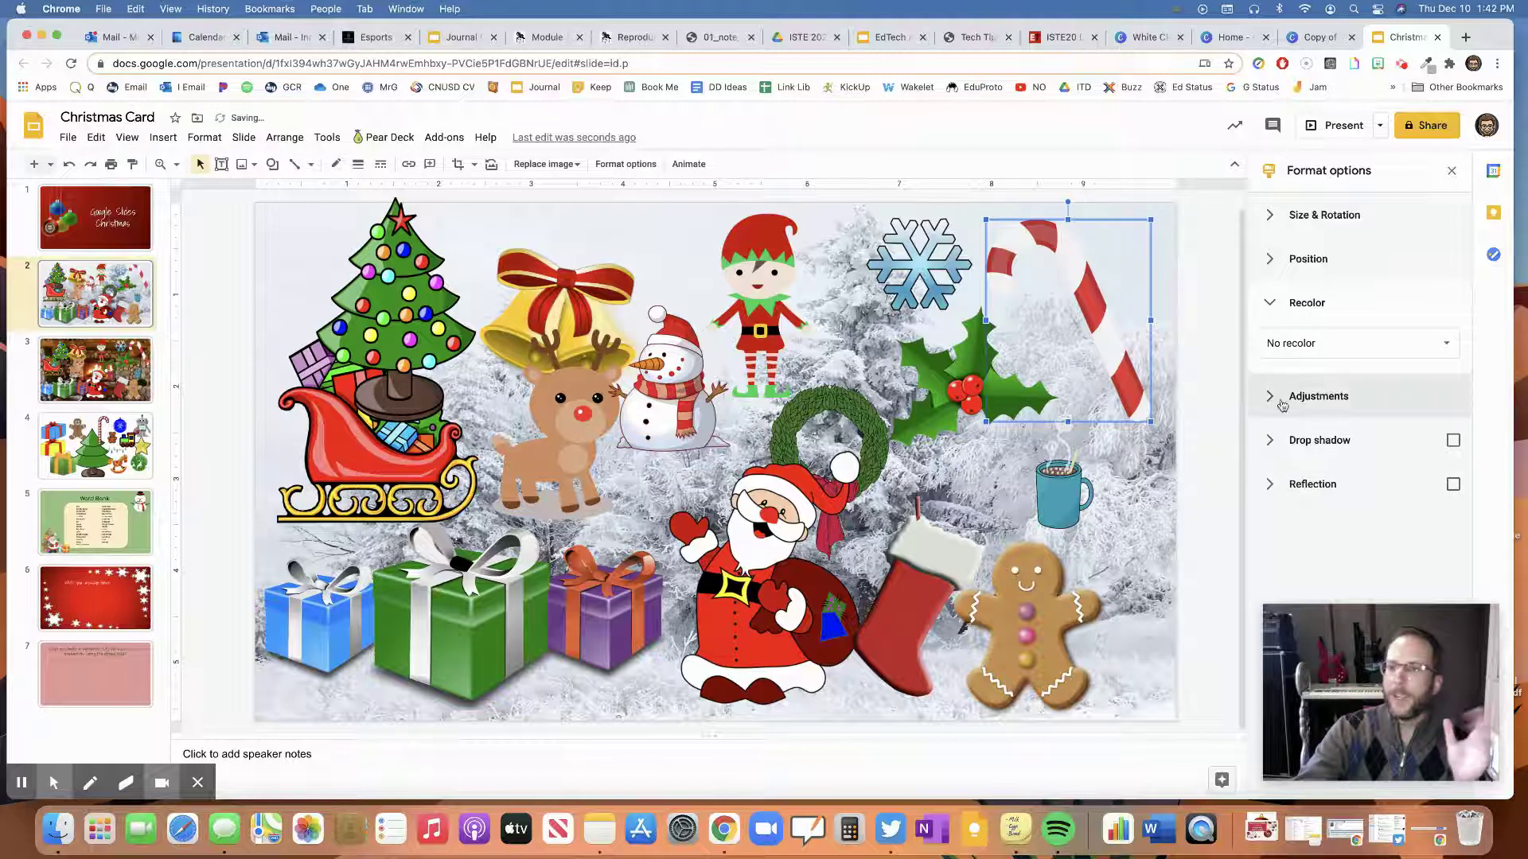
click(1293, 352)
click(1292, 526)
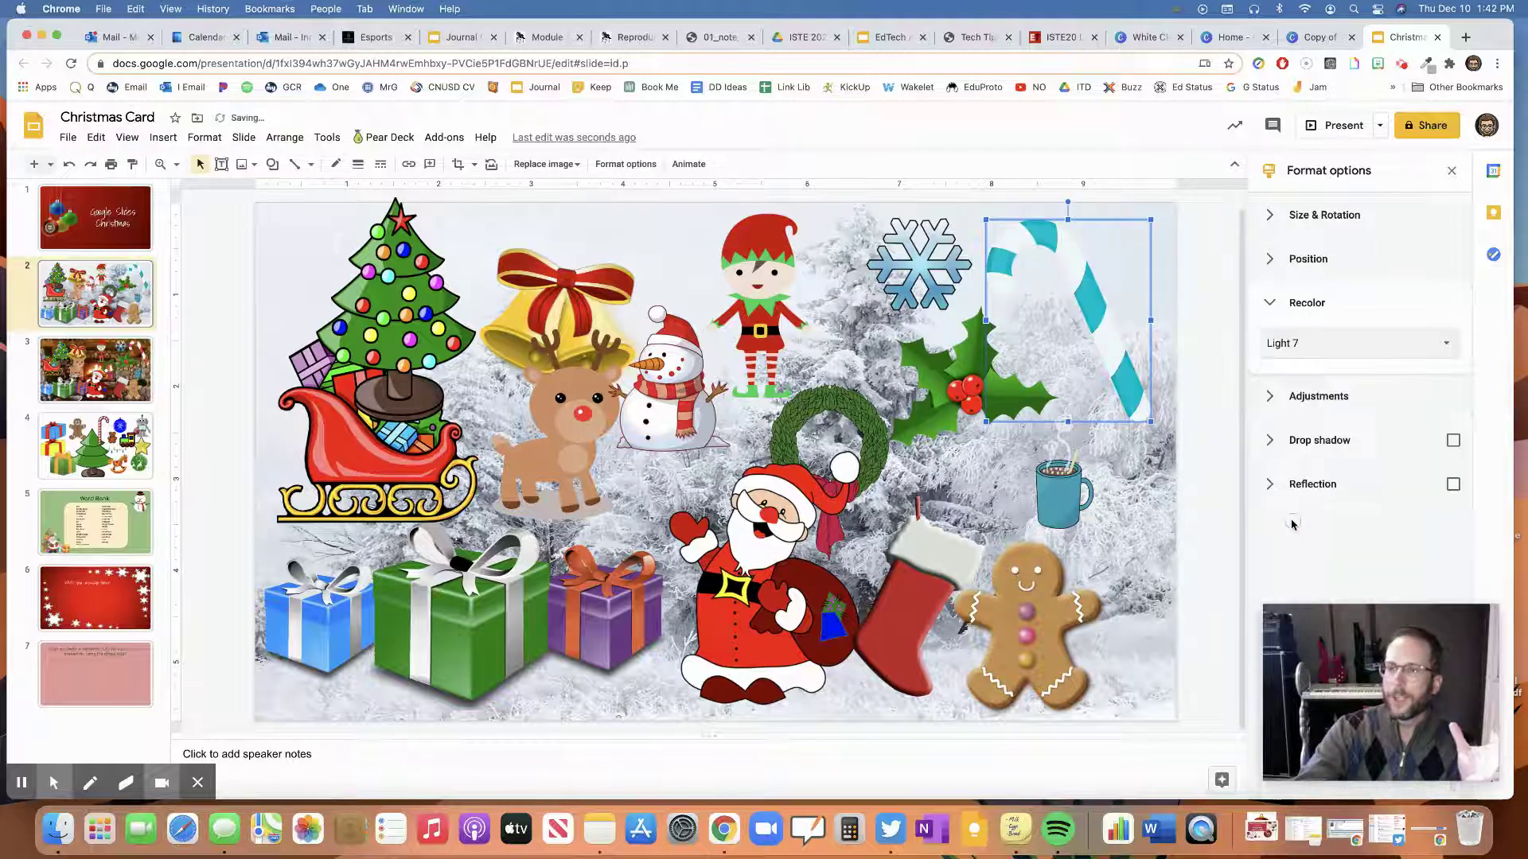
key(super+z)
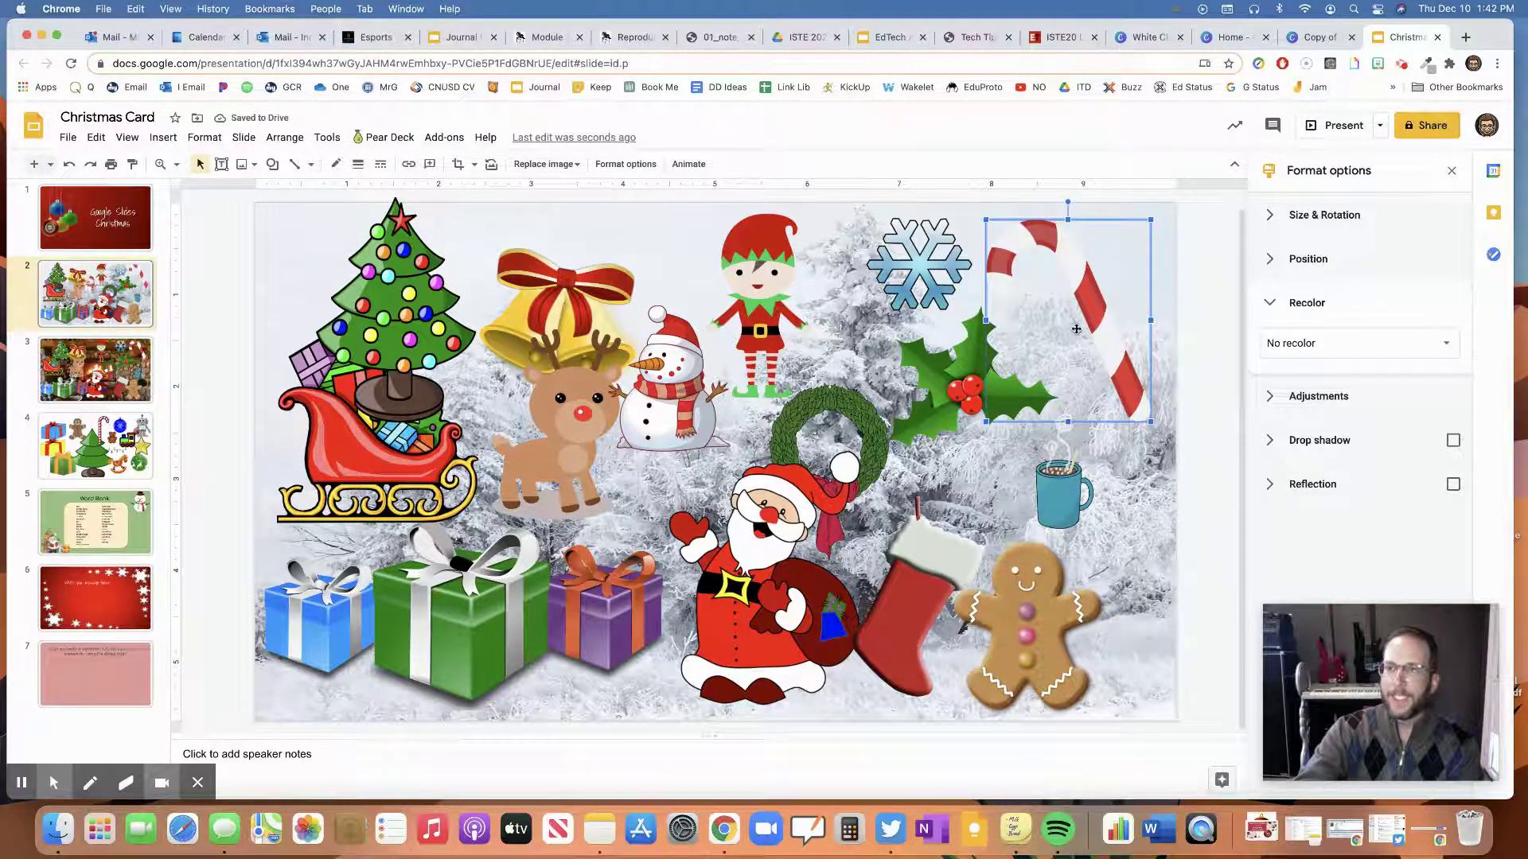
right_click(1033, 268)
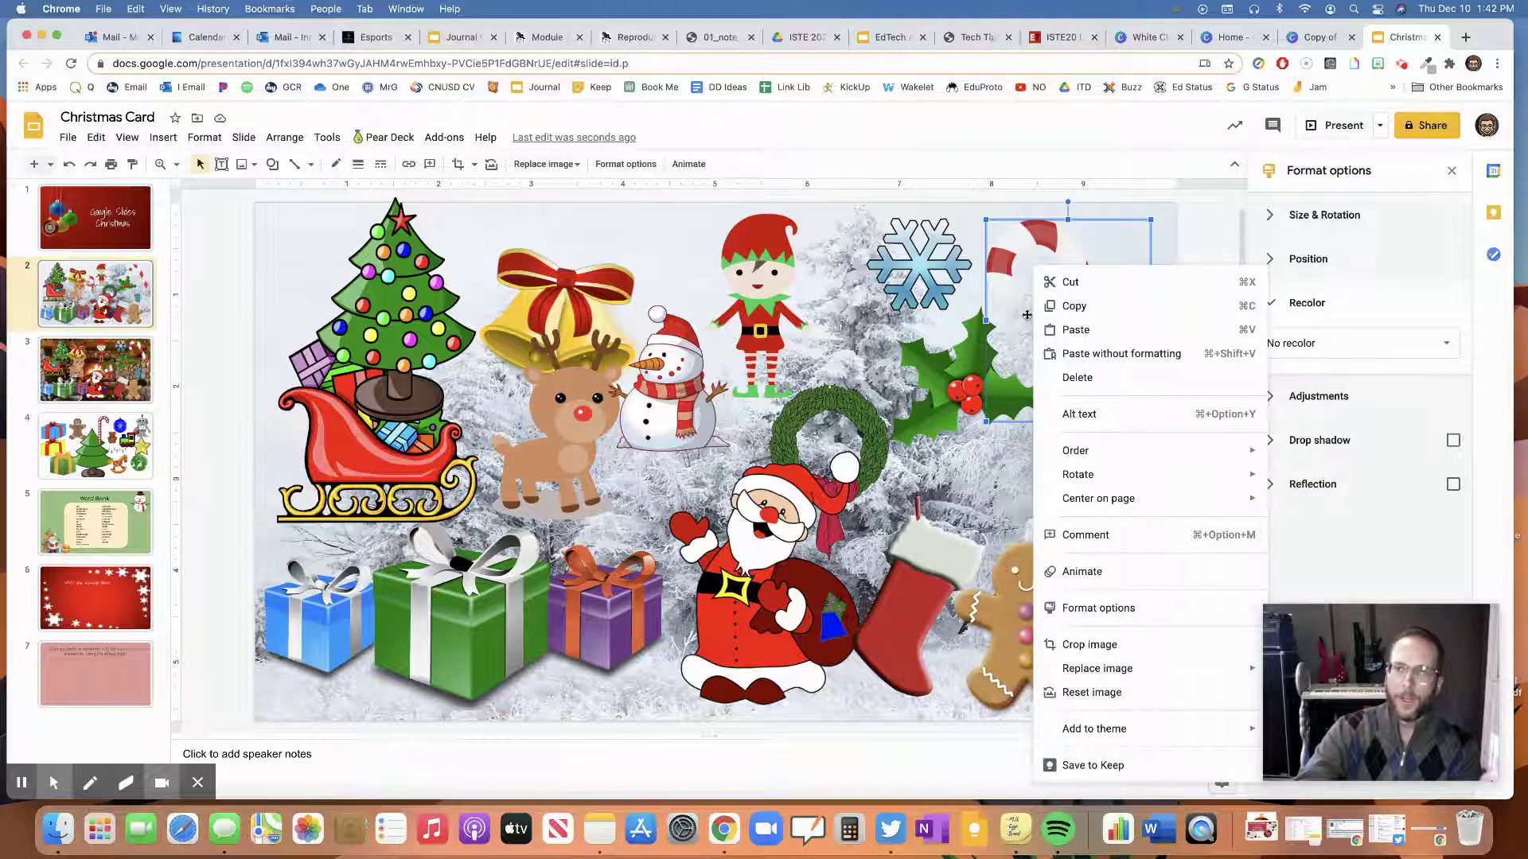
click(1027, 261)
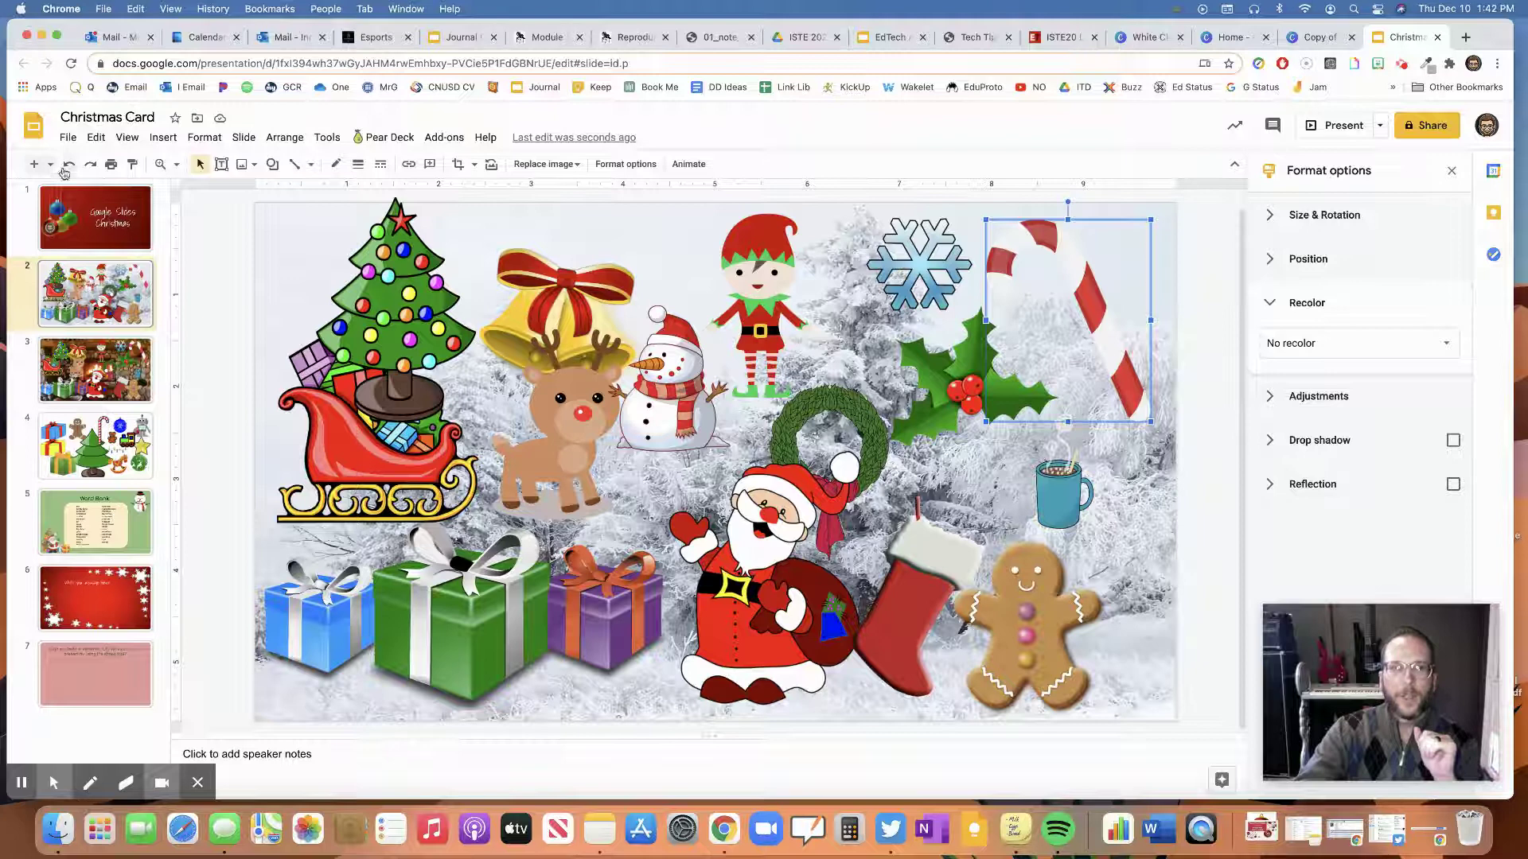
click(88, 166)
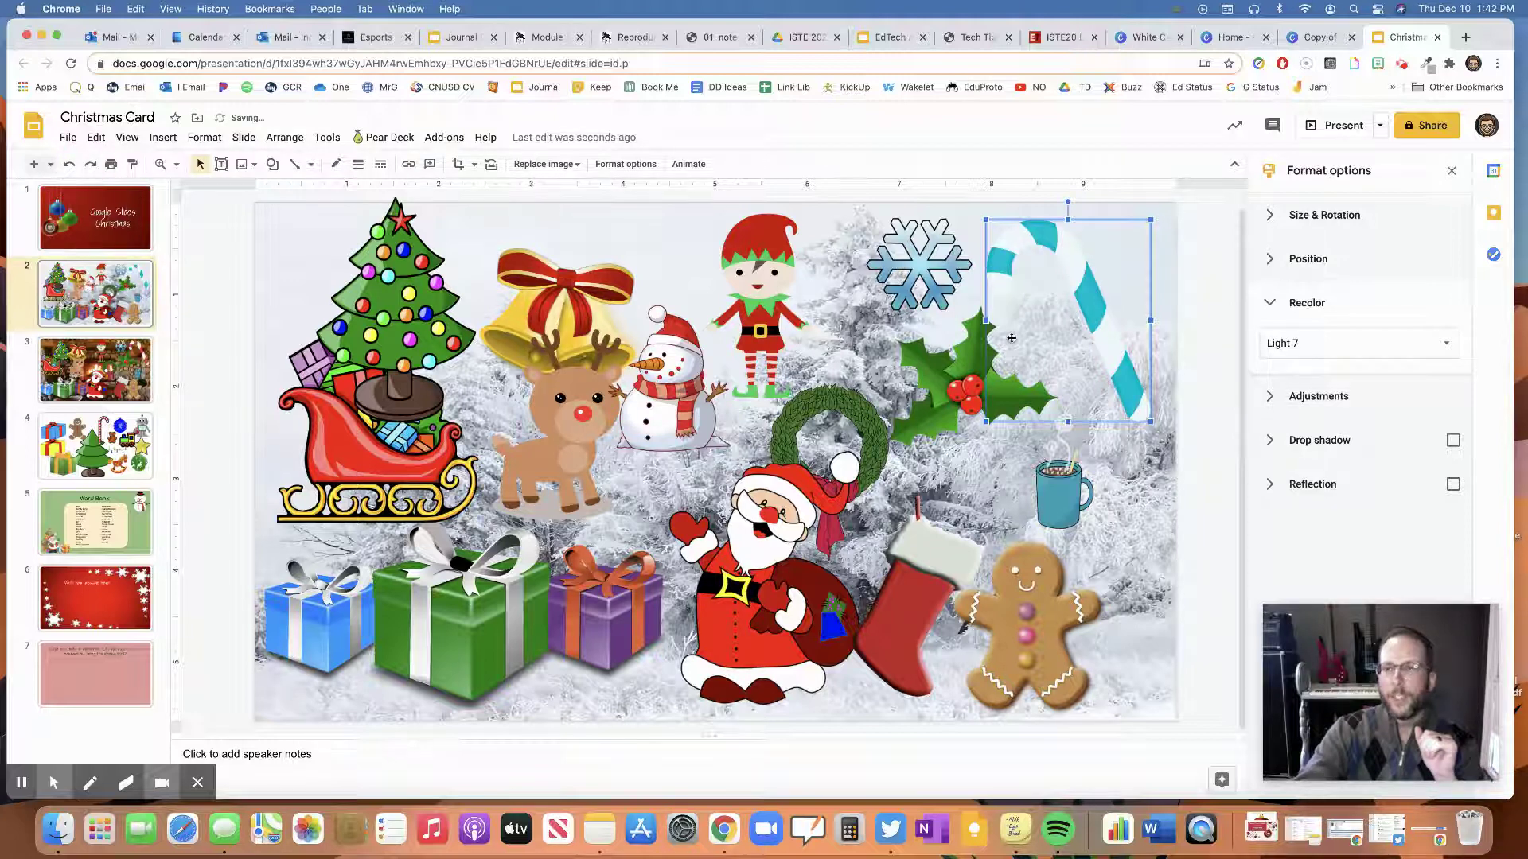
click(69, 164)
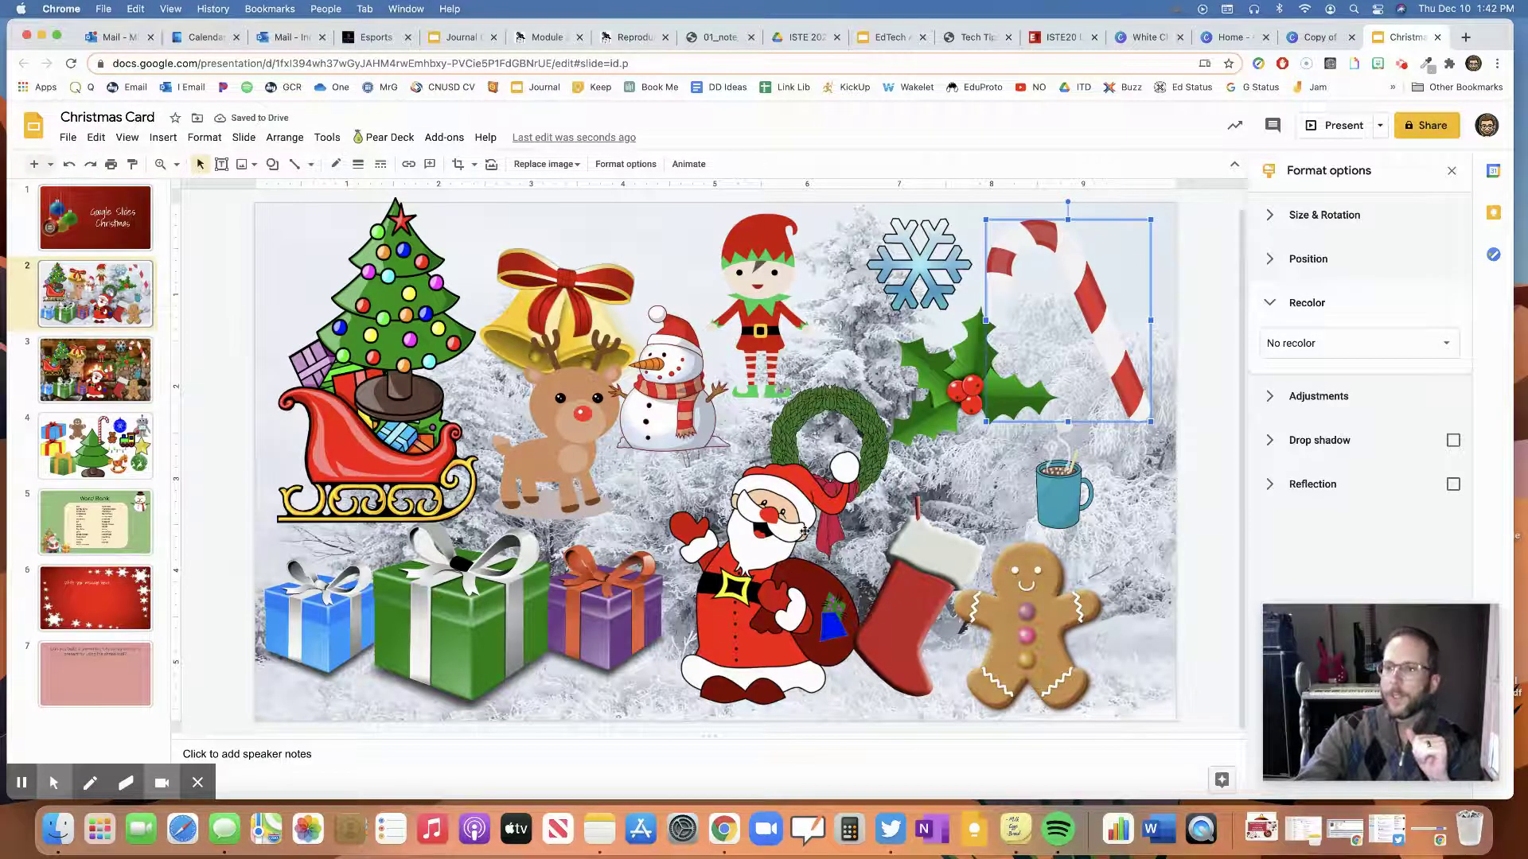
Toggle the cocoa mug's drop shadow on and off, then move it below the snowman by Santa's hand
click(1055, 490)
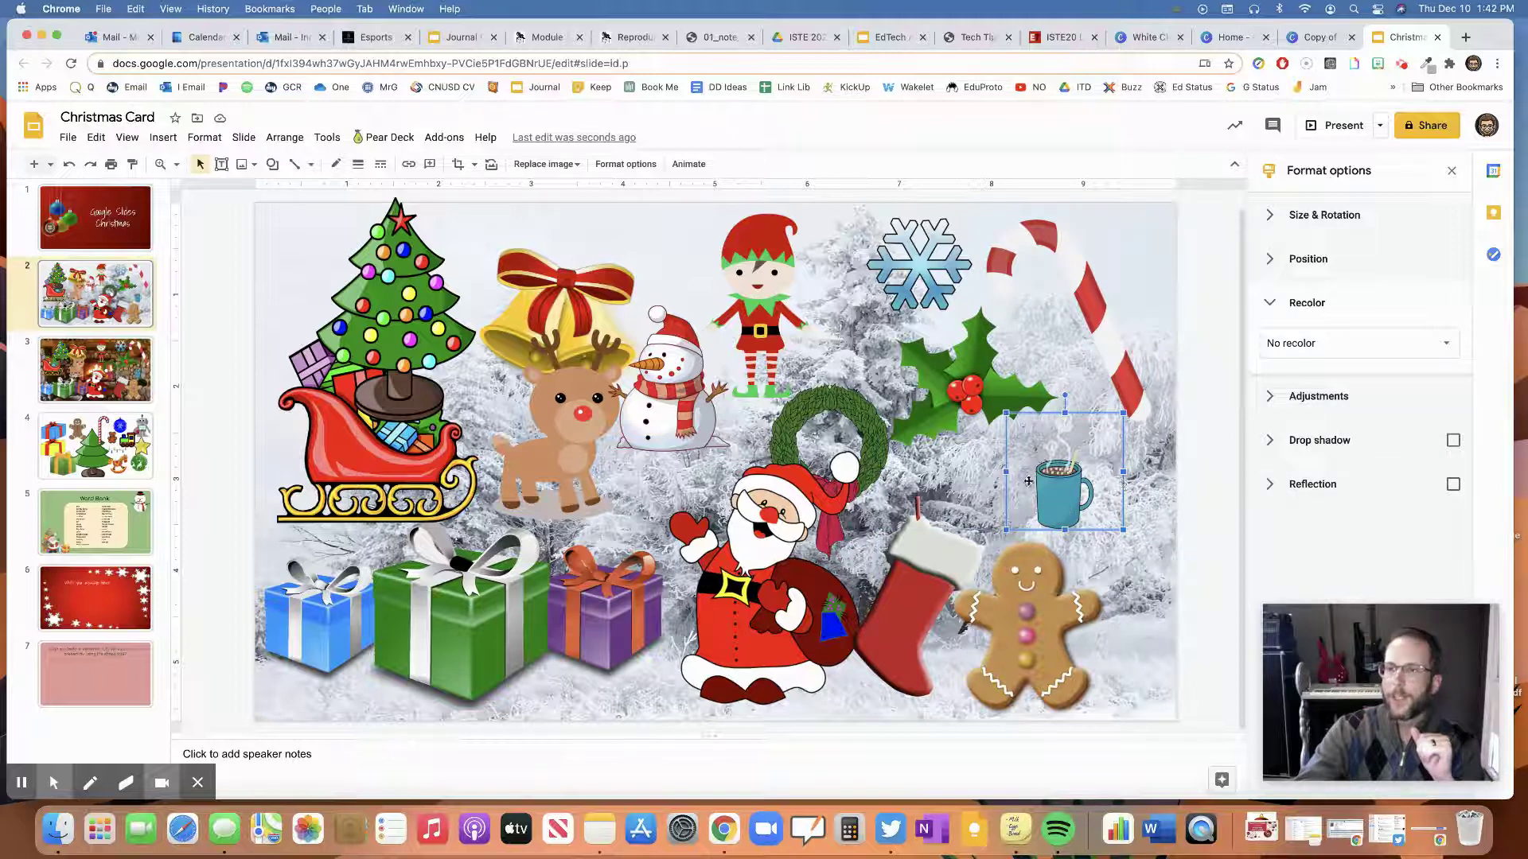
click(1453, 441)
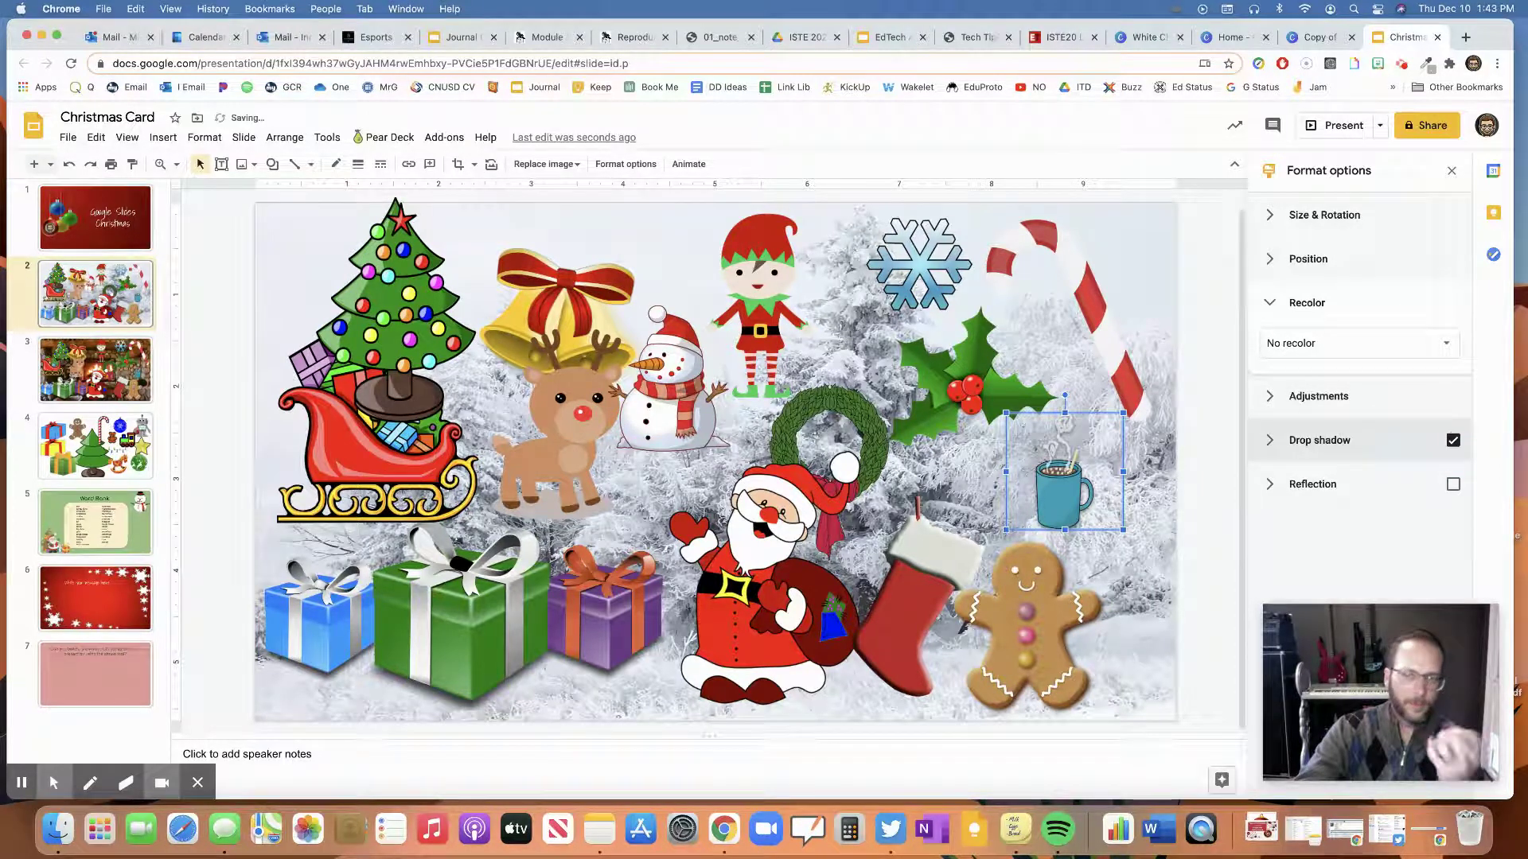
click(1453, 442)
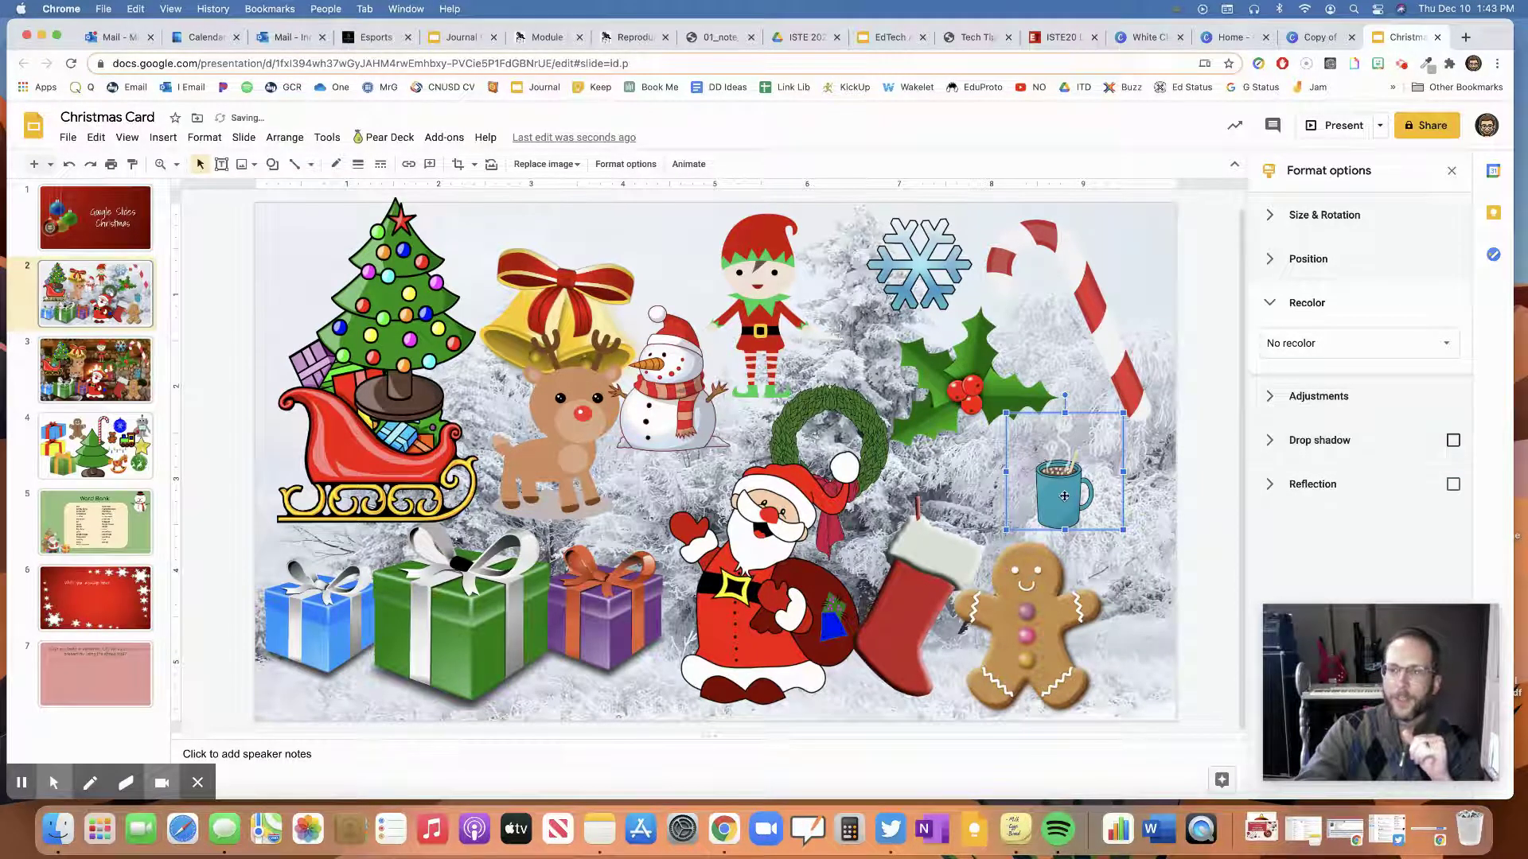
drag(1063, 496, 665, 521)
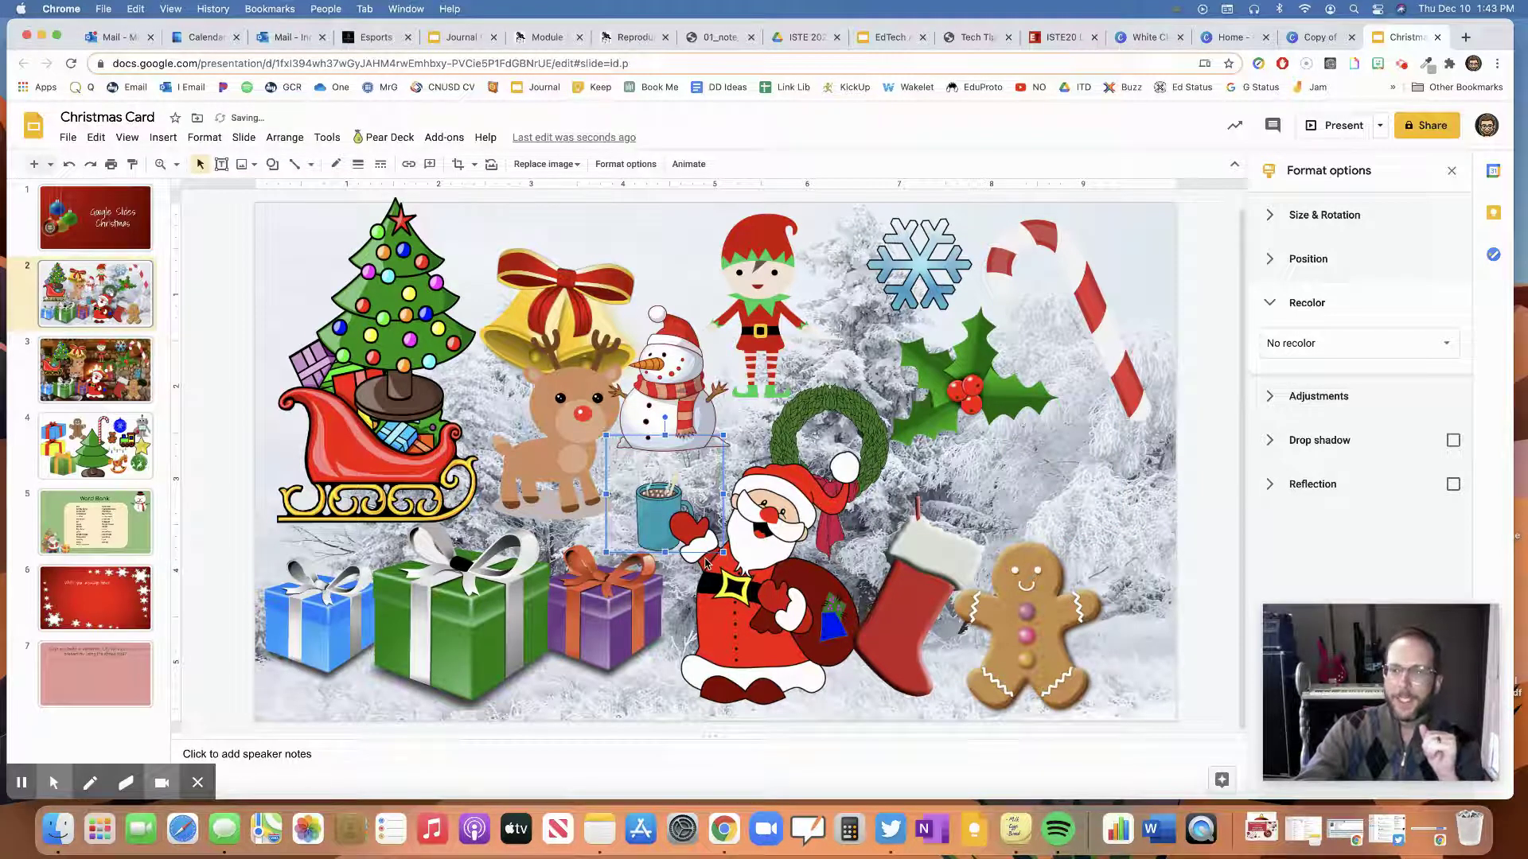
right_click(648, 490)
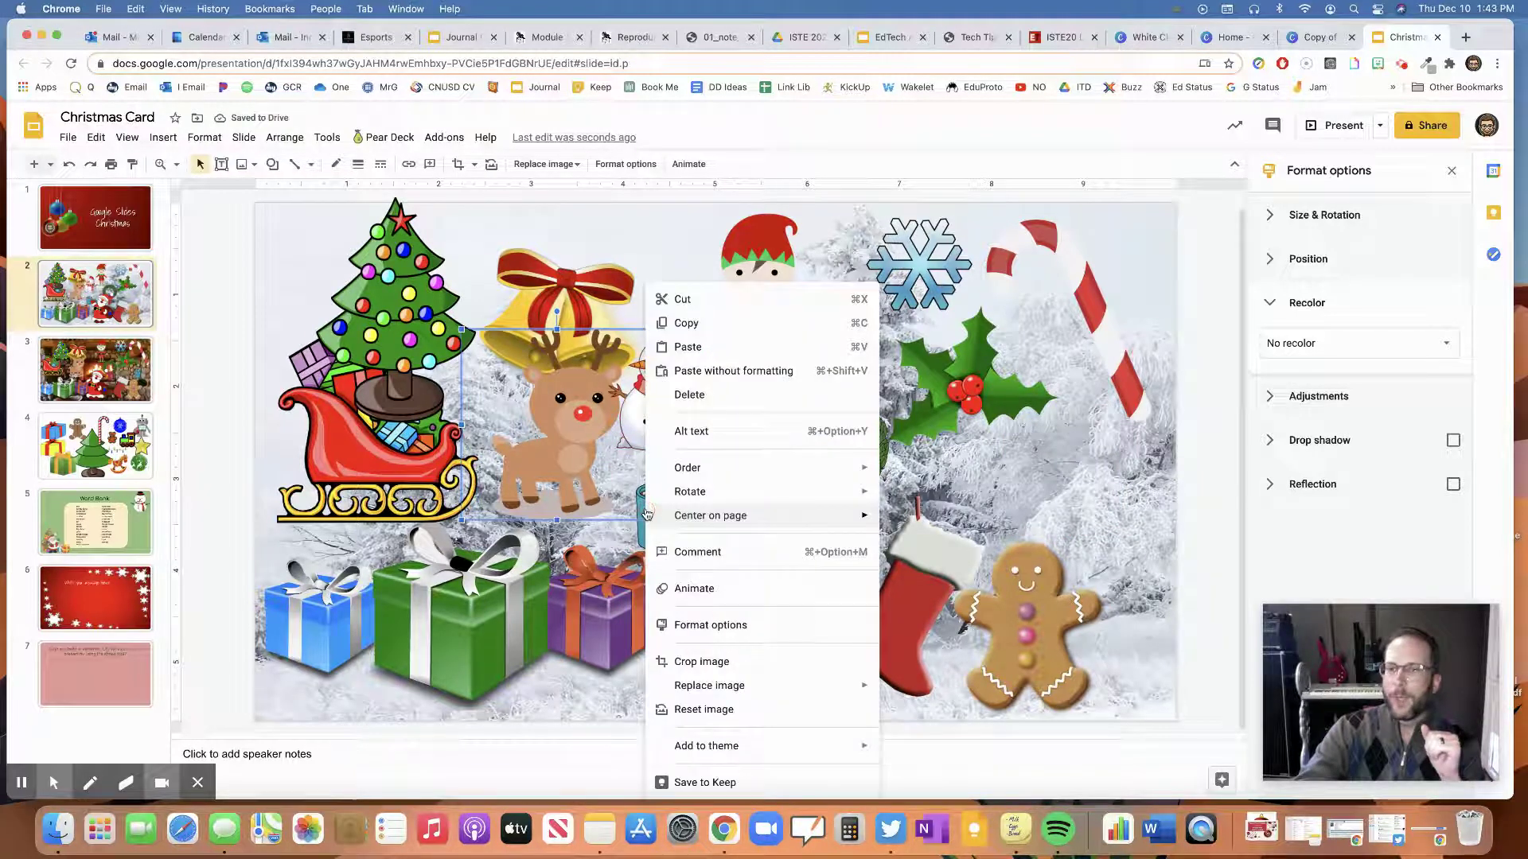
mouse_move(716, 468)
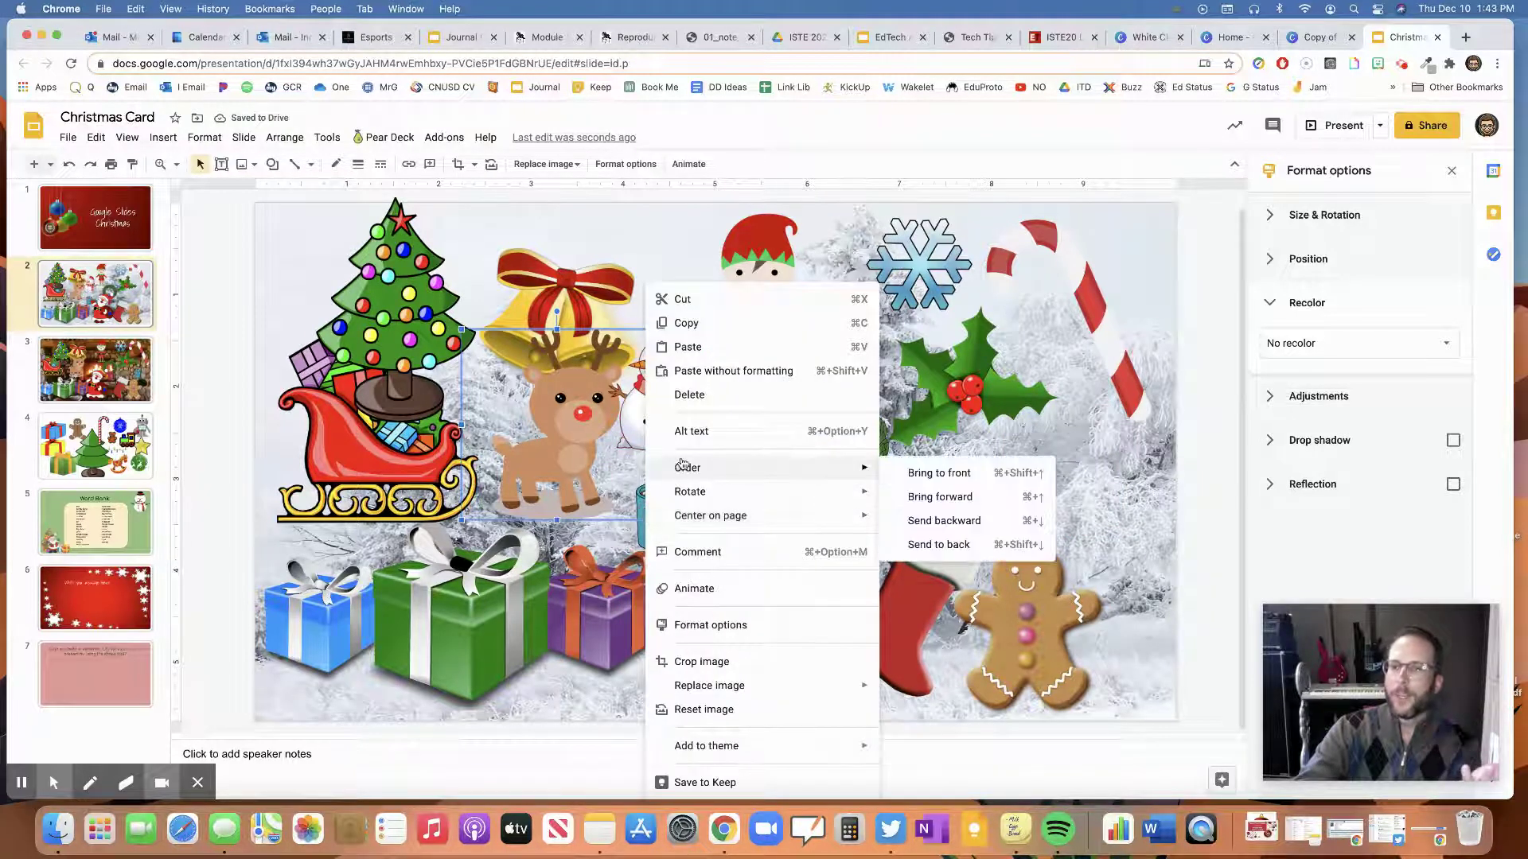
click(957, 473)
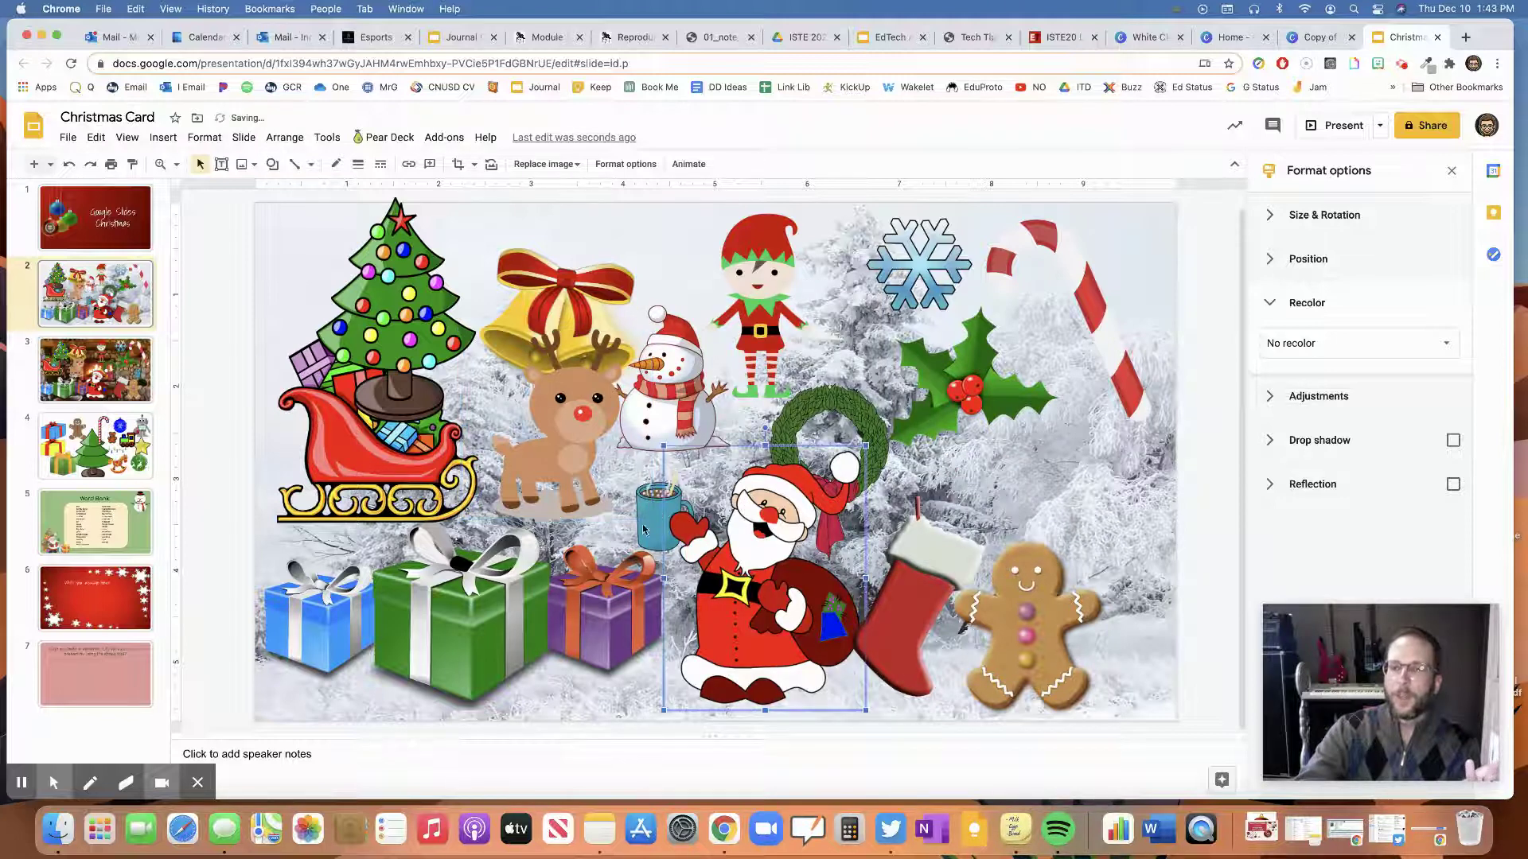
right_click(730, 543)
mouse_move(820, 468)
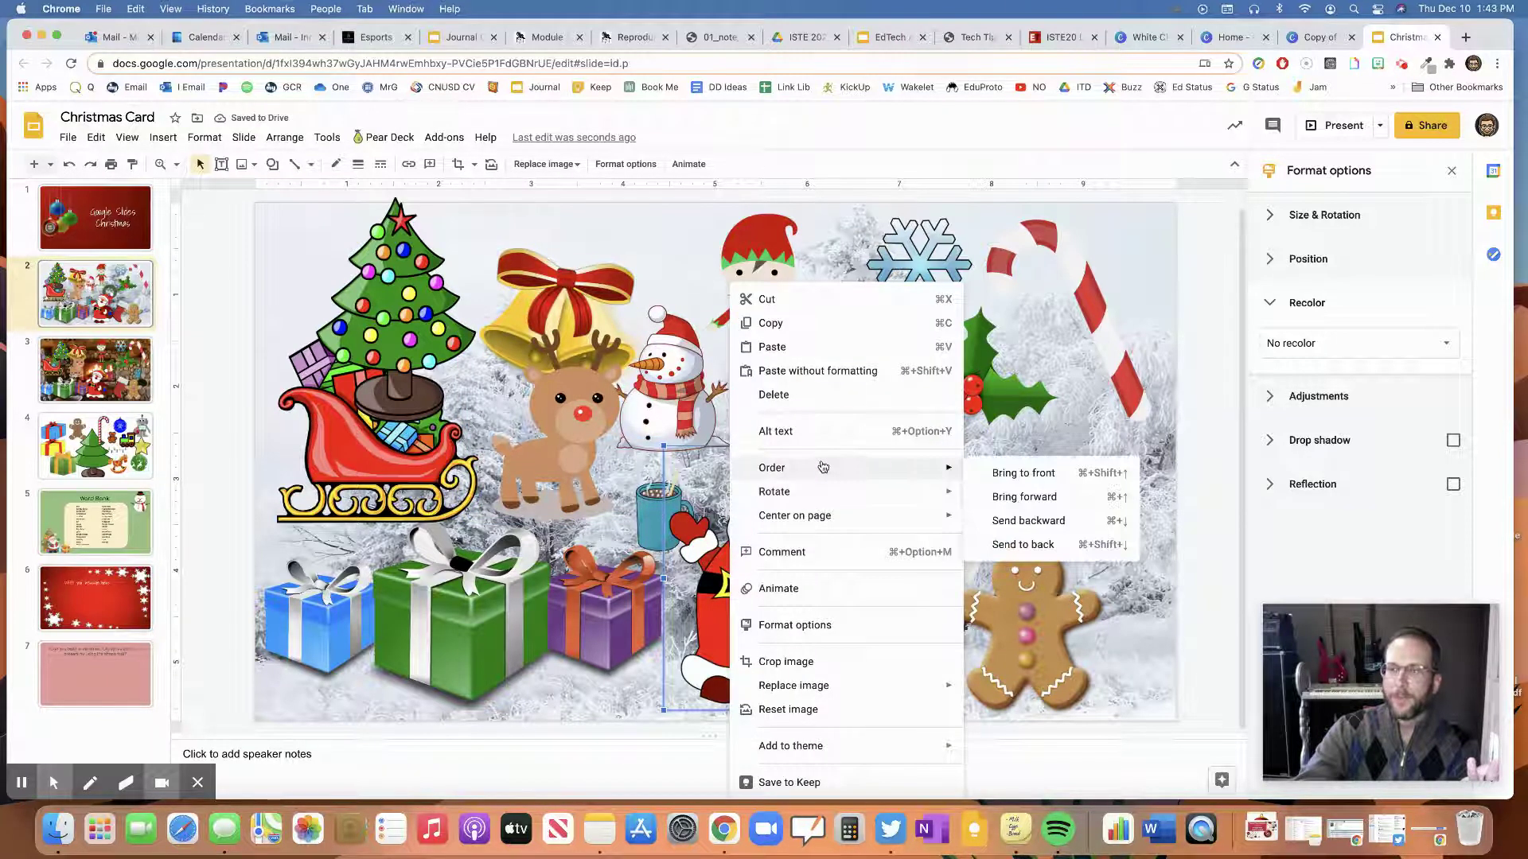
click(1026, 545)
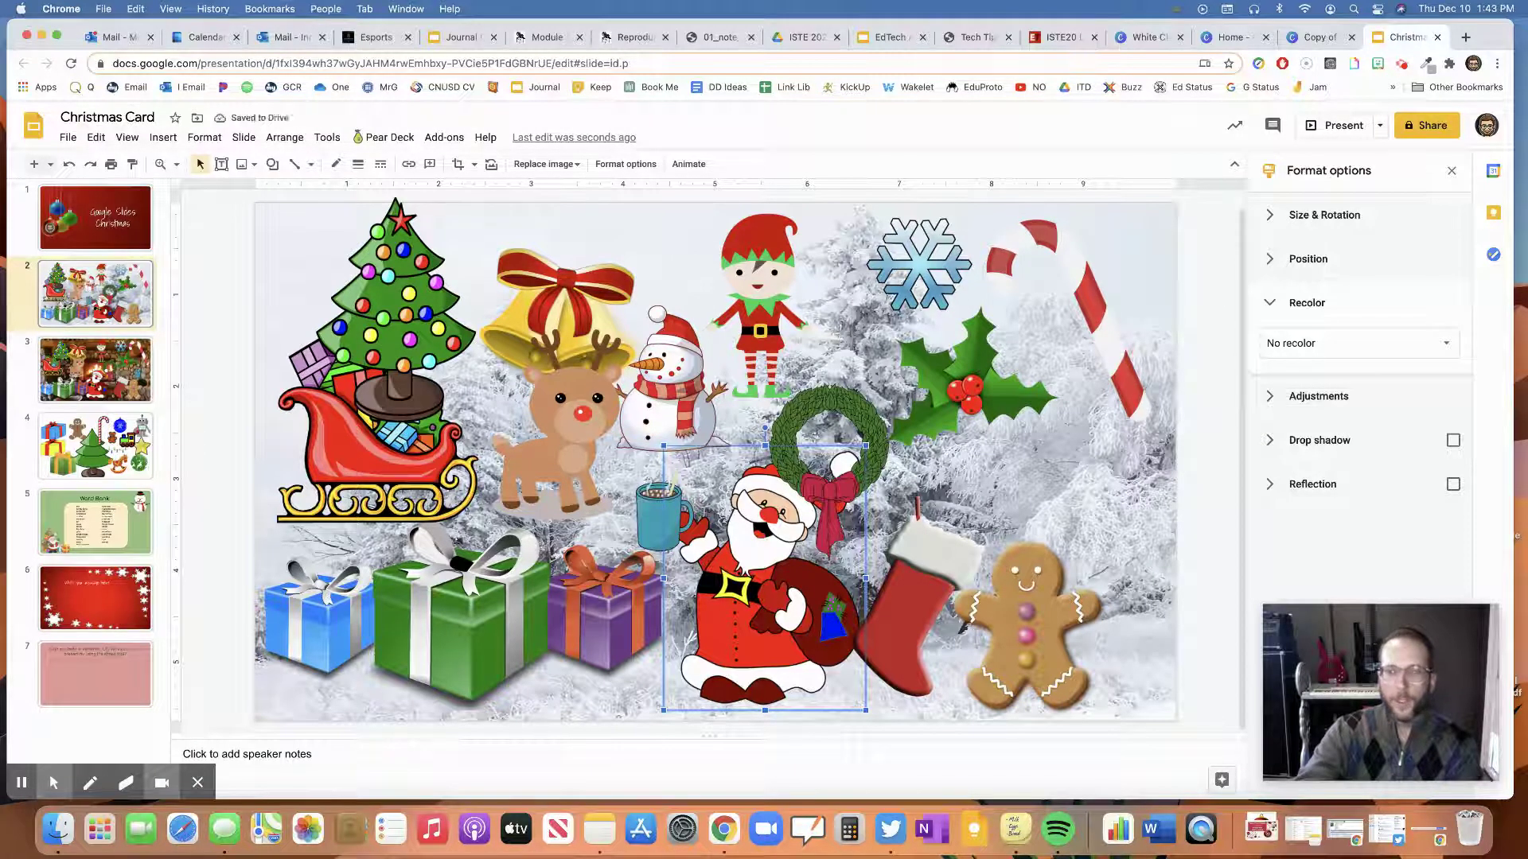
key(super+z)
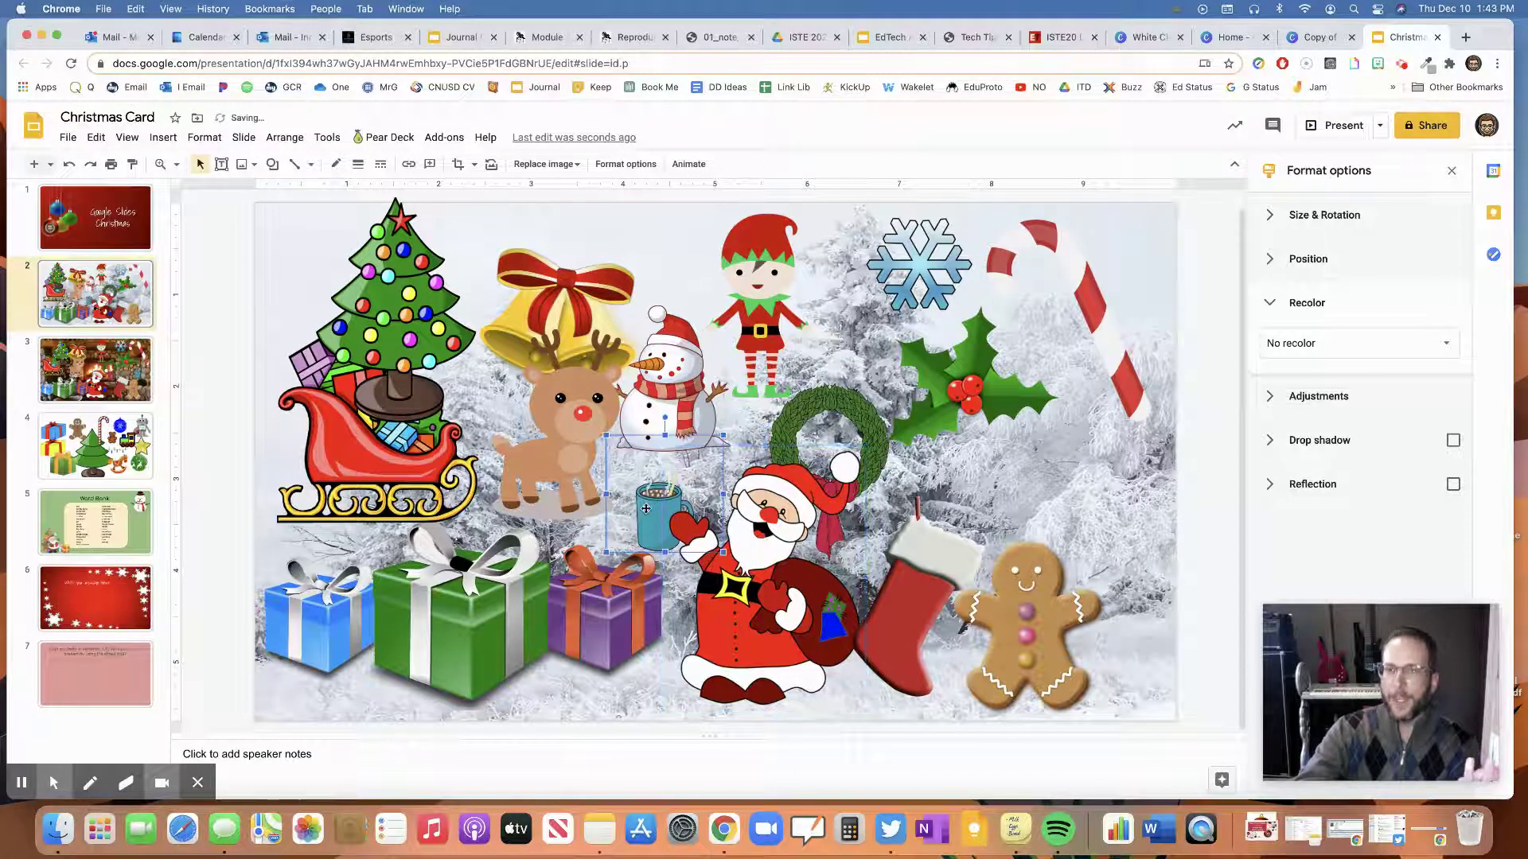
click(557, 430)
Drag the reindeer toward the holly and back beside the snowman, twice
drag(1072, 480, 1072, 482)
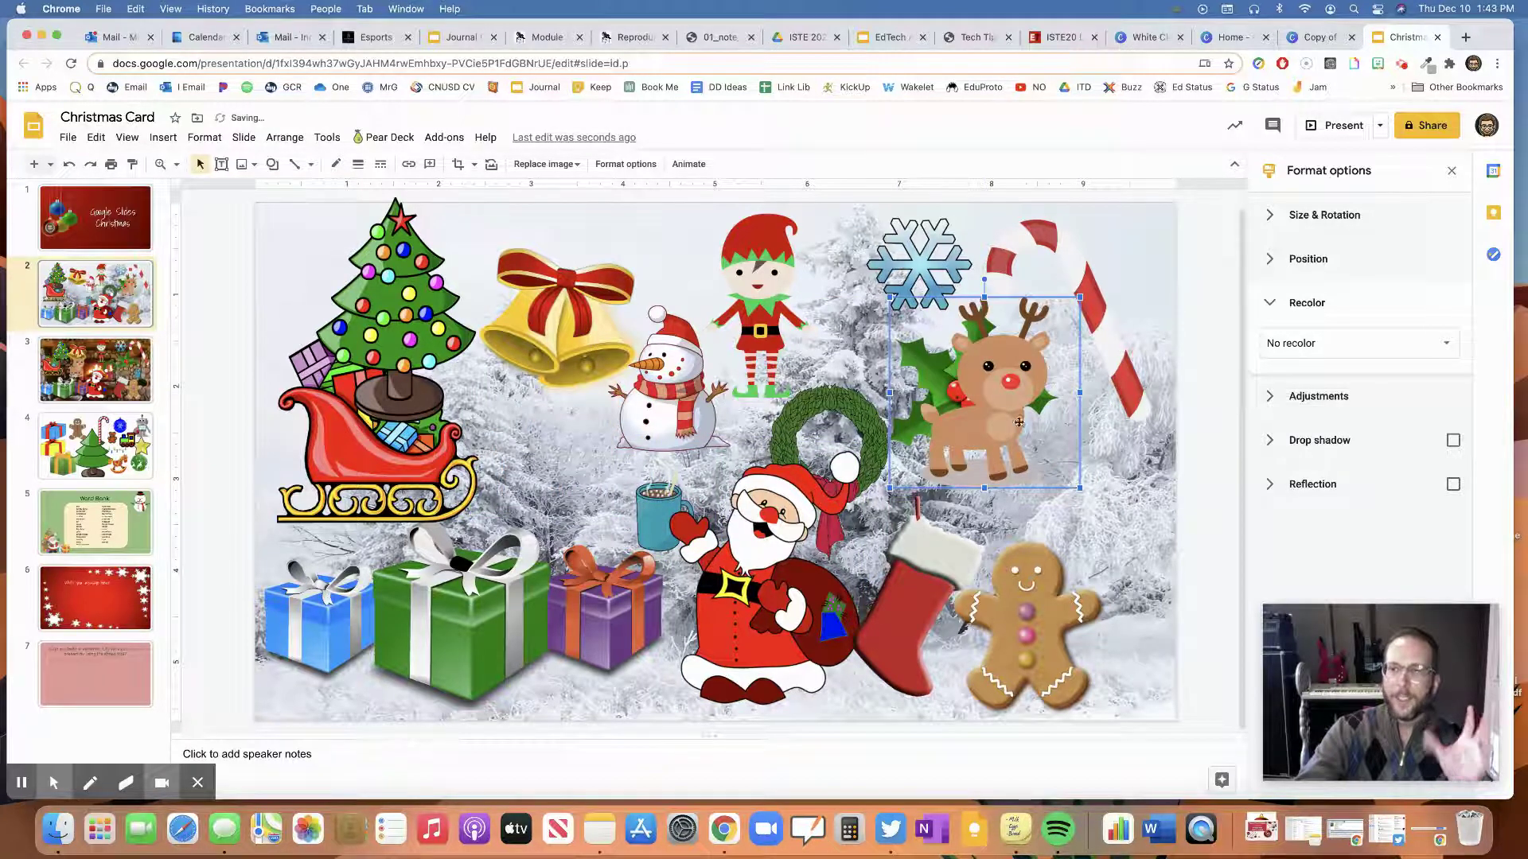
drag(585, 488, 588, 489)
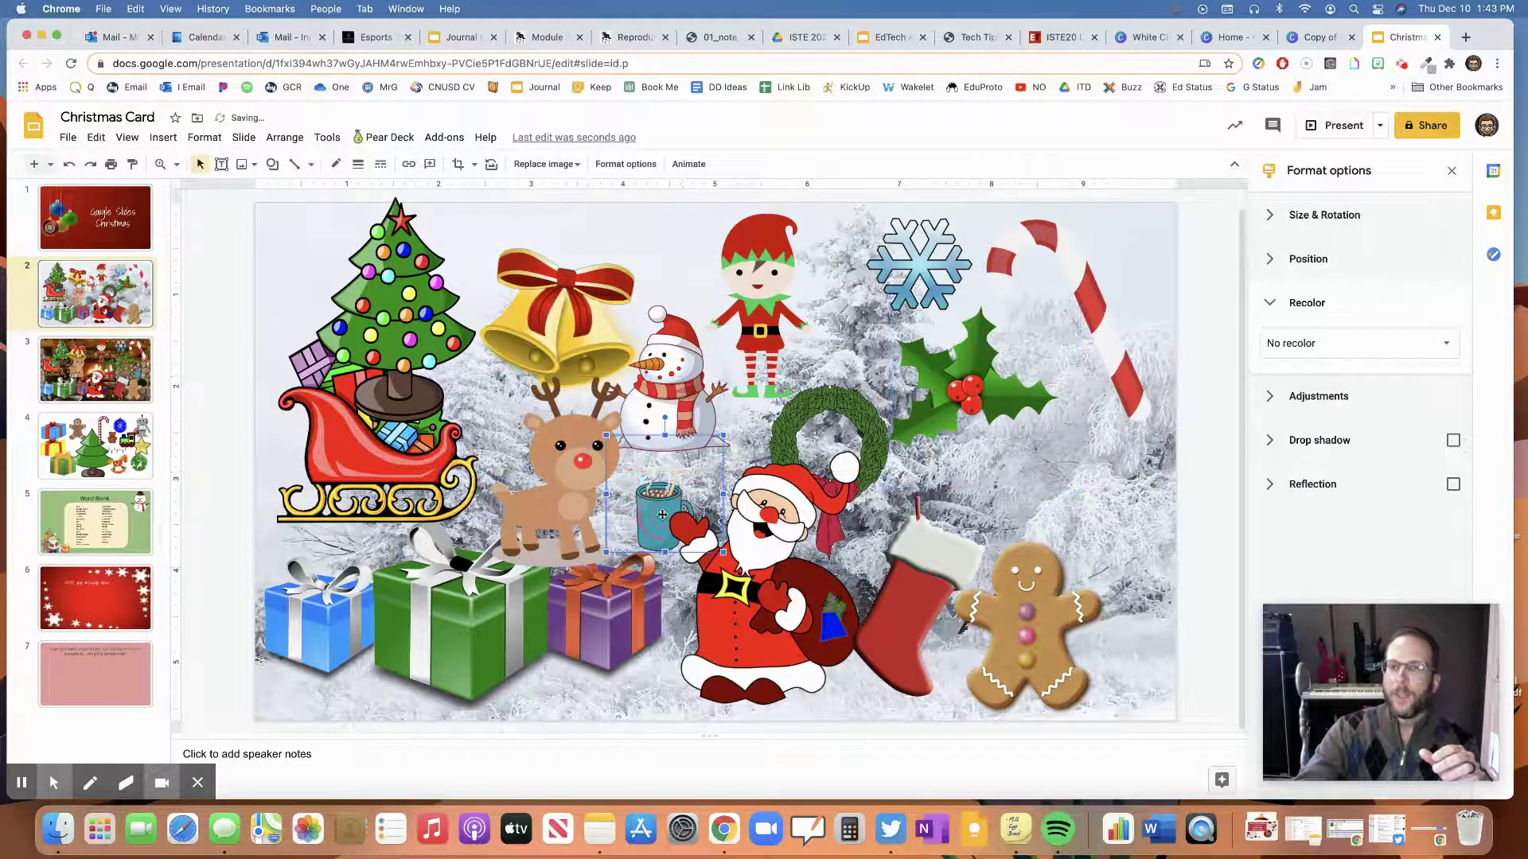
drag(1015, 499, 986, 478)
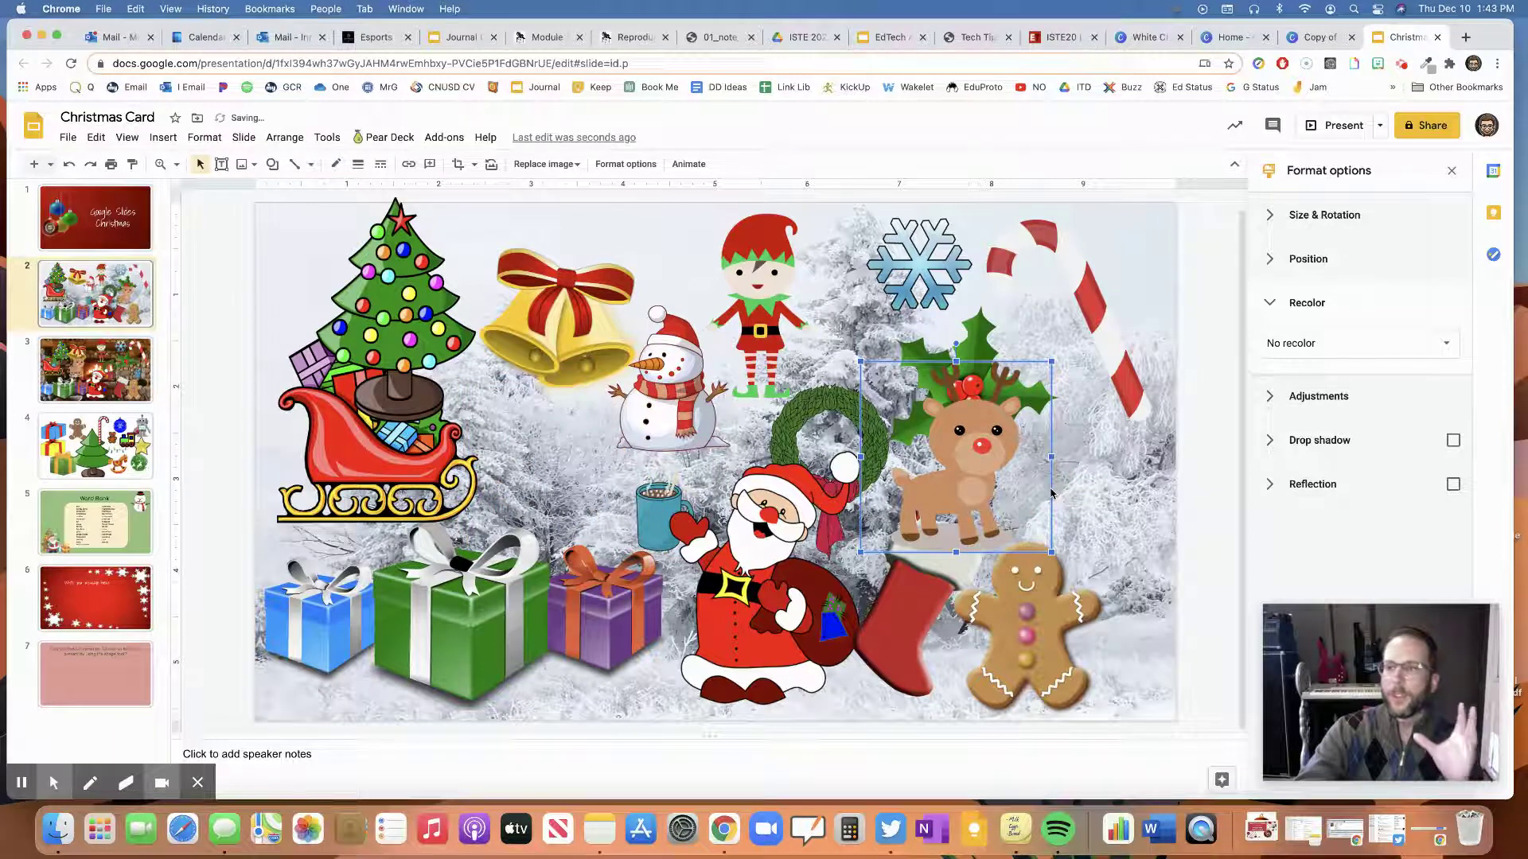
drag(643, 483, 605, 481)
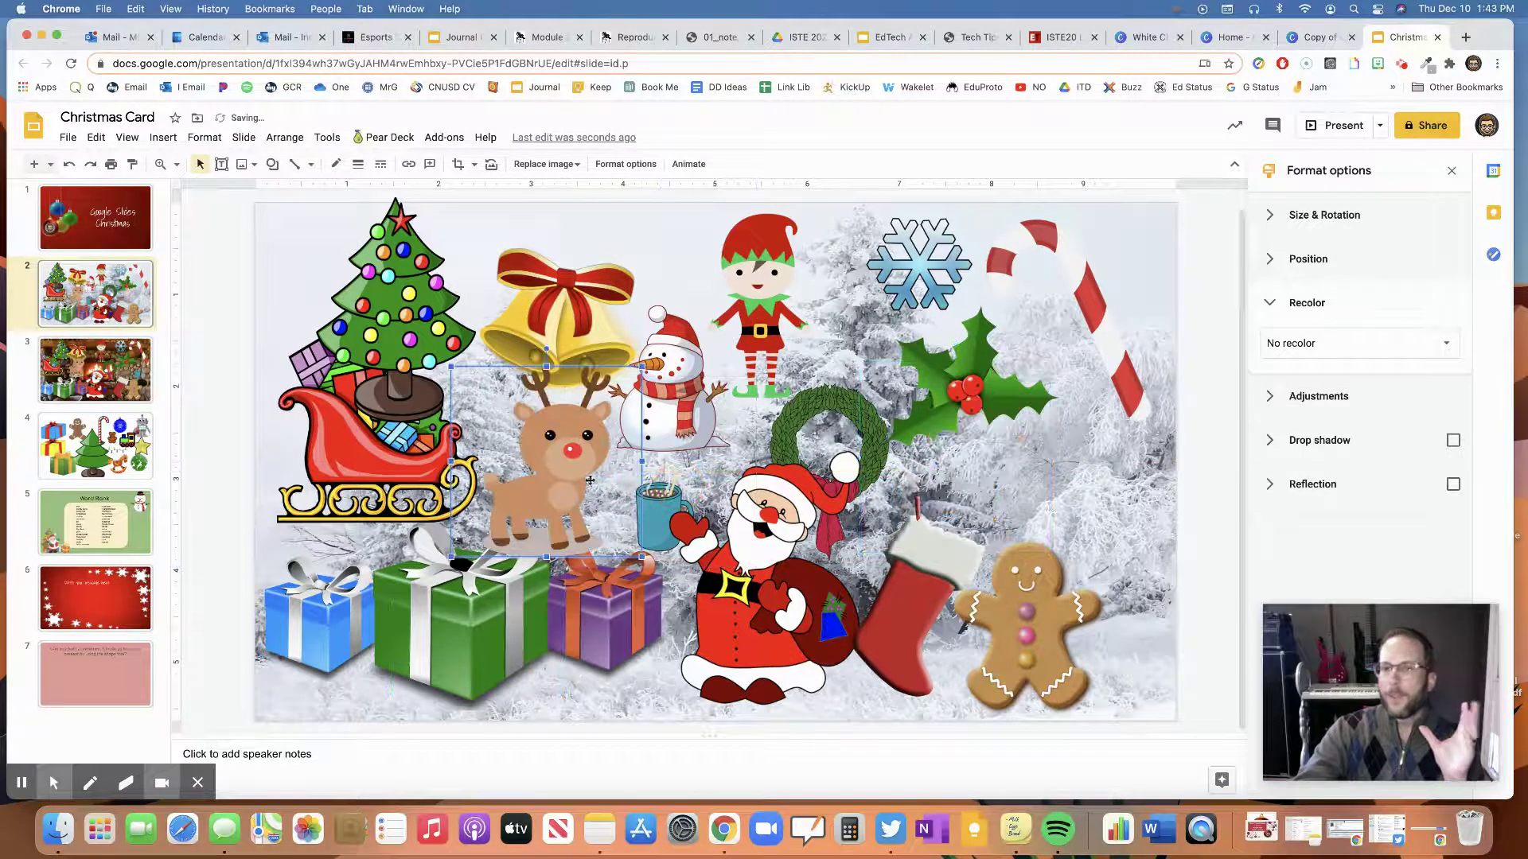
click(1092, 511)
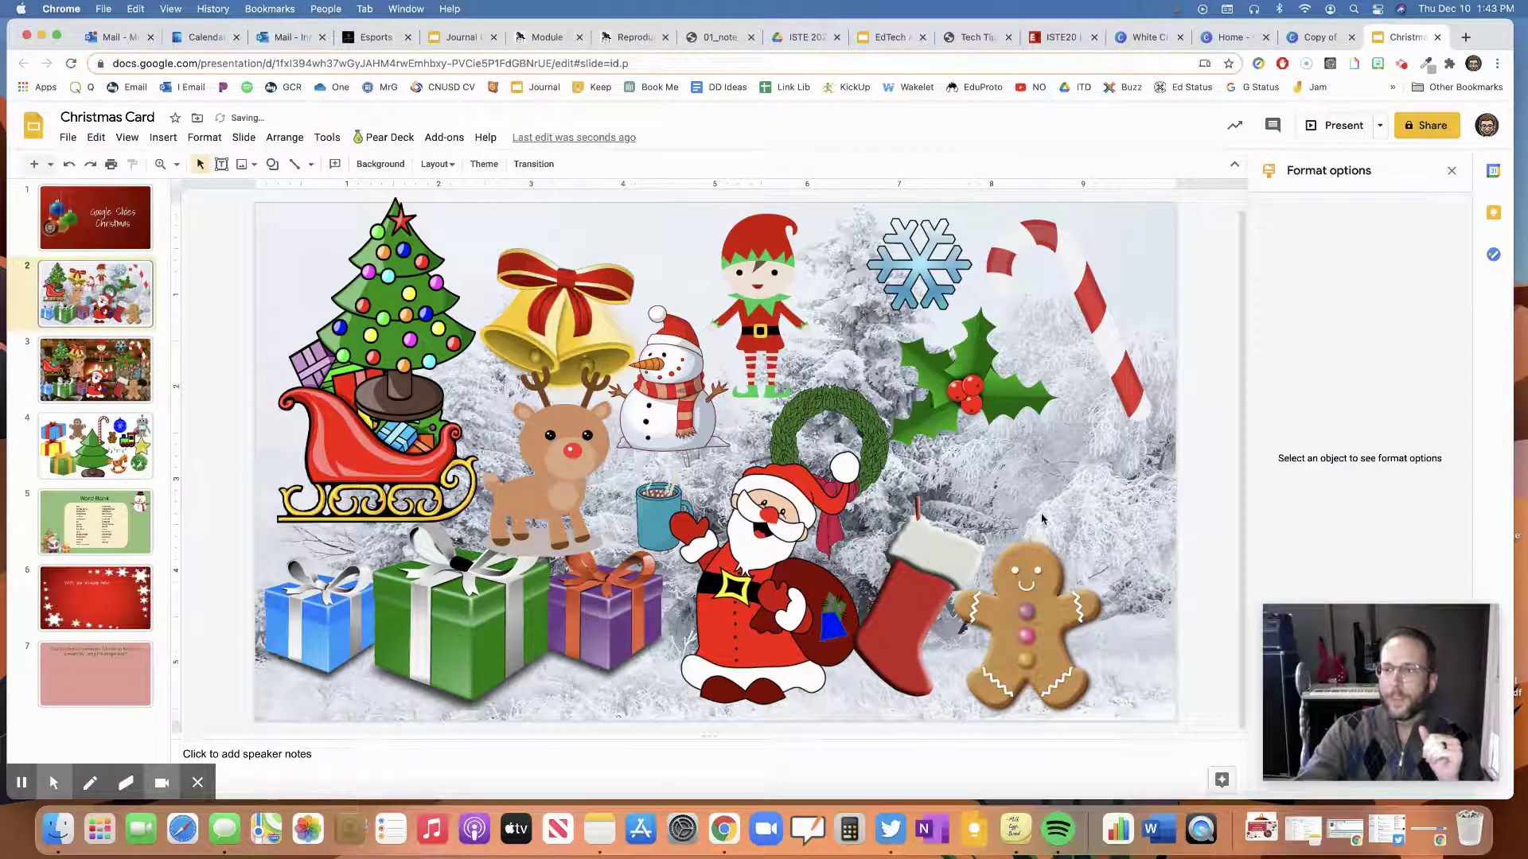
Glance at slide 3, return to slide 2, and open its Background settings
click(113, 380)
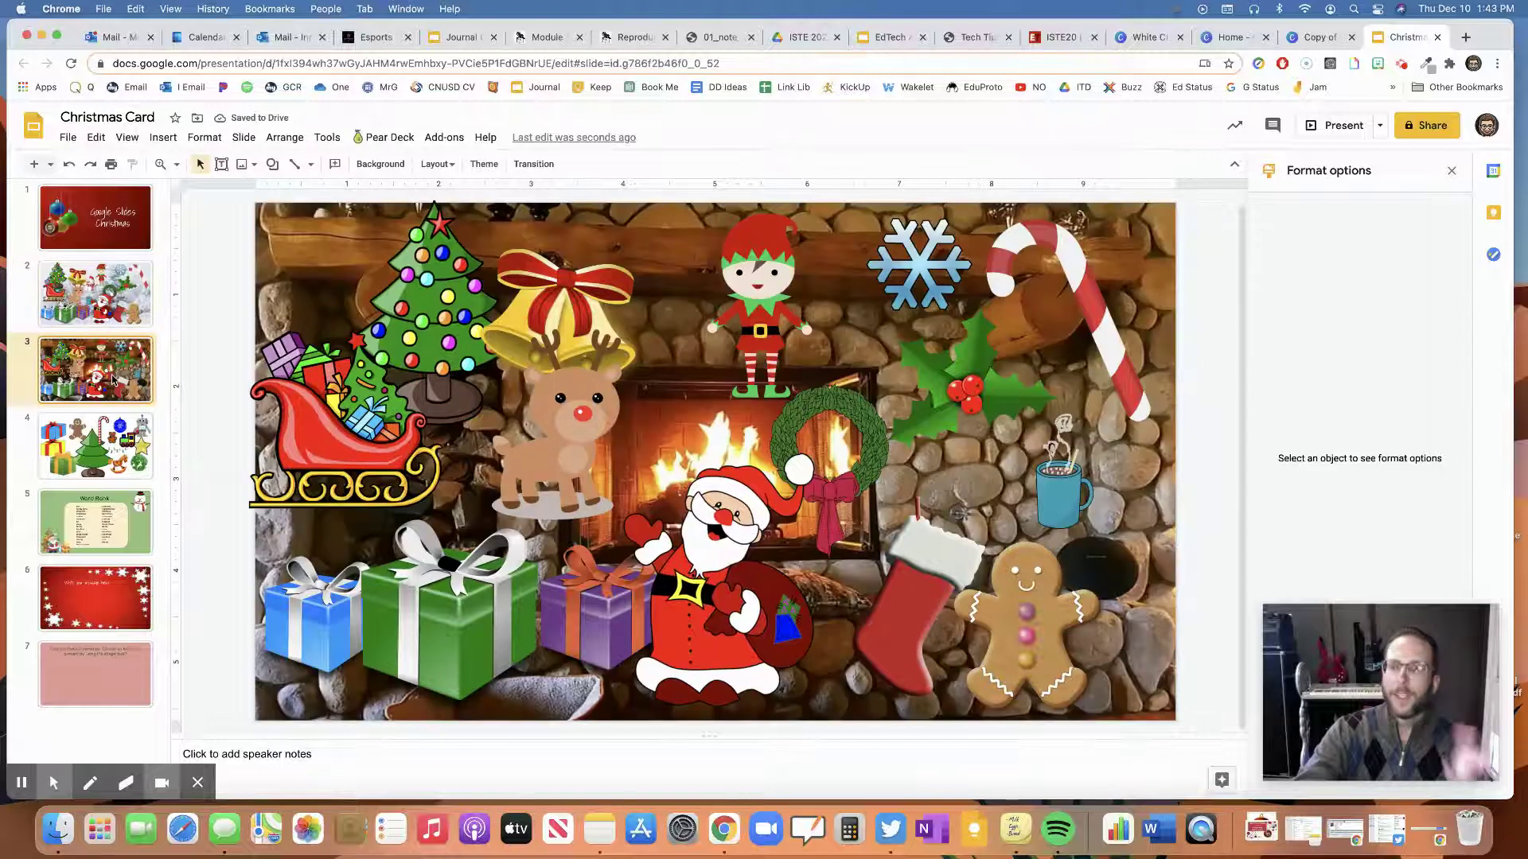
click(98, 315)
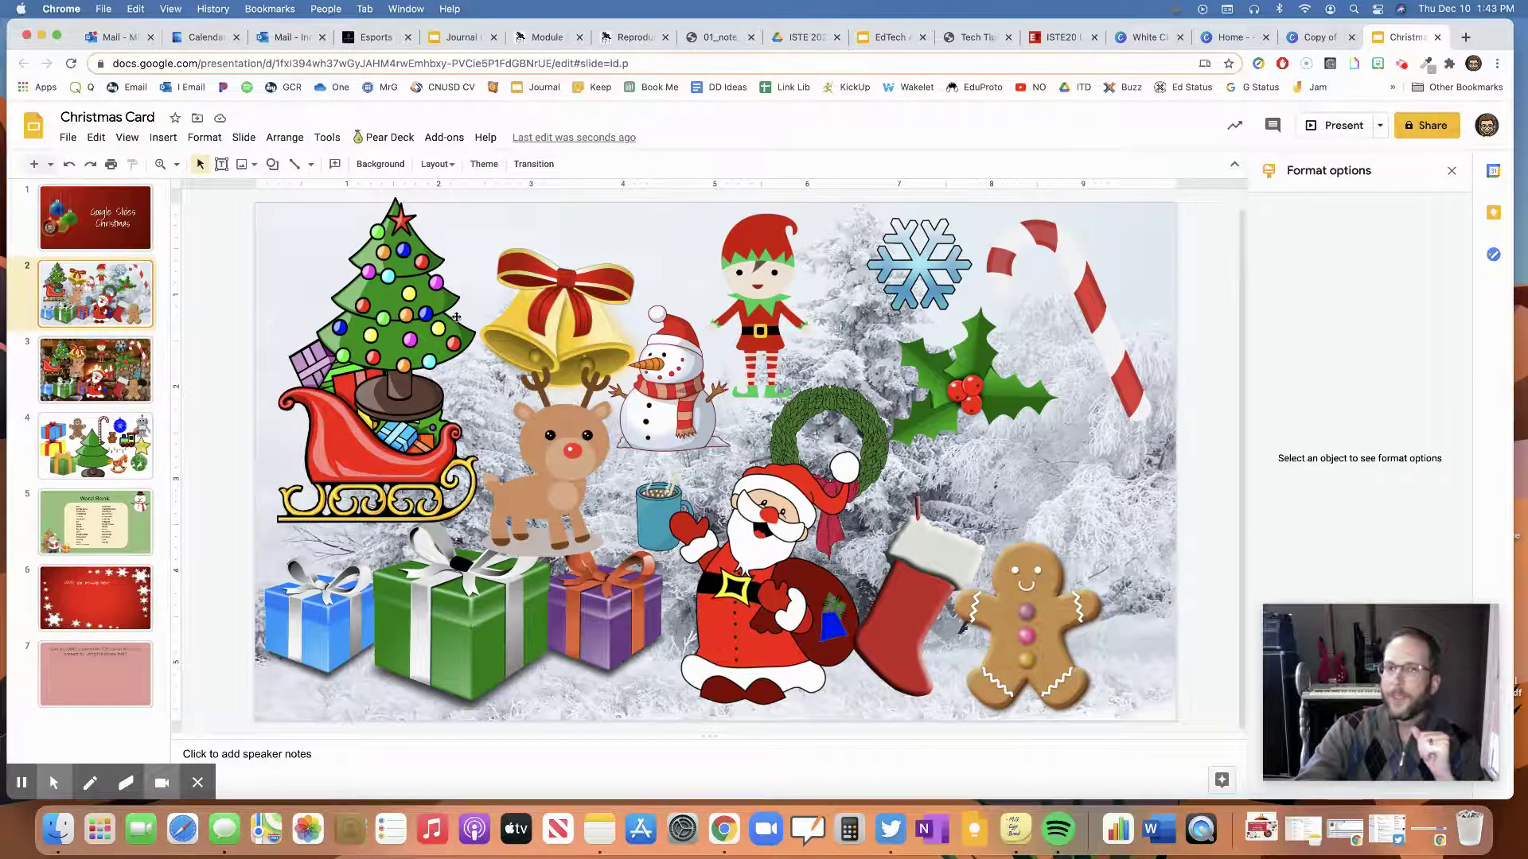
click(379, 166)
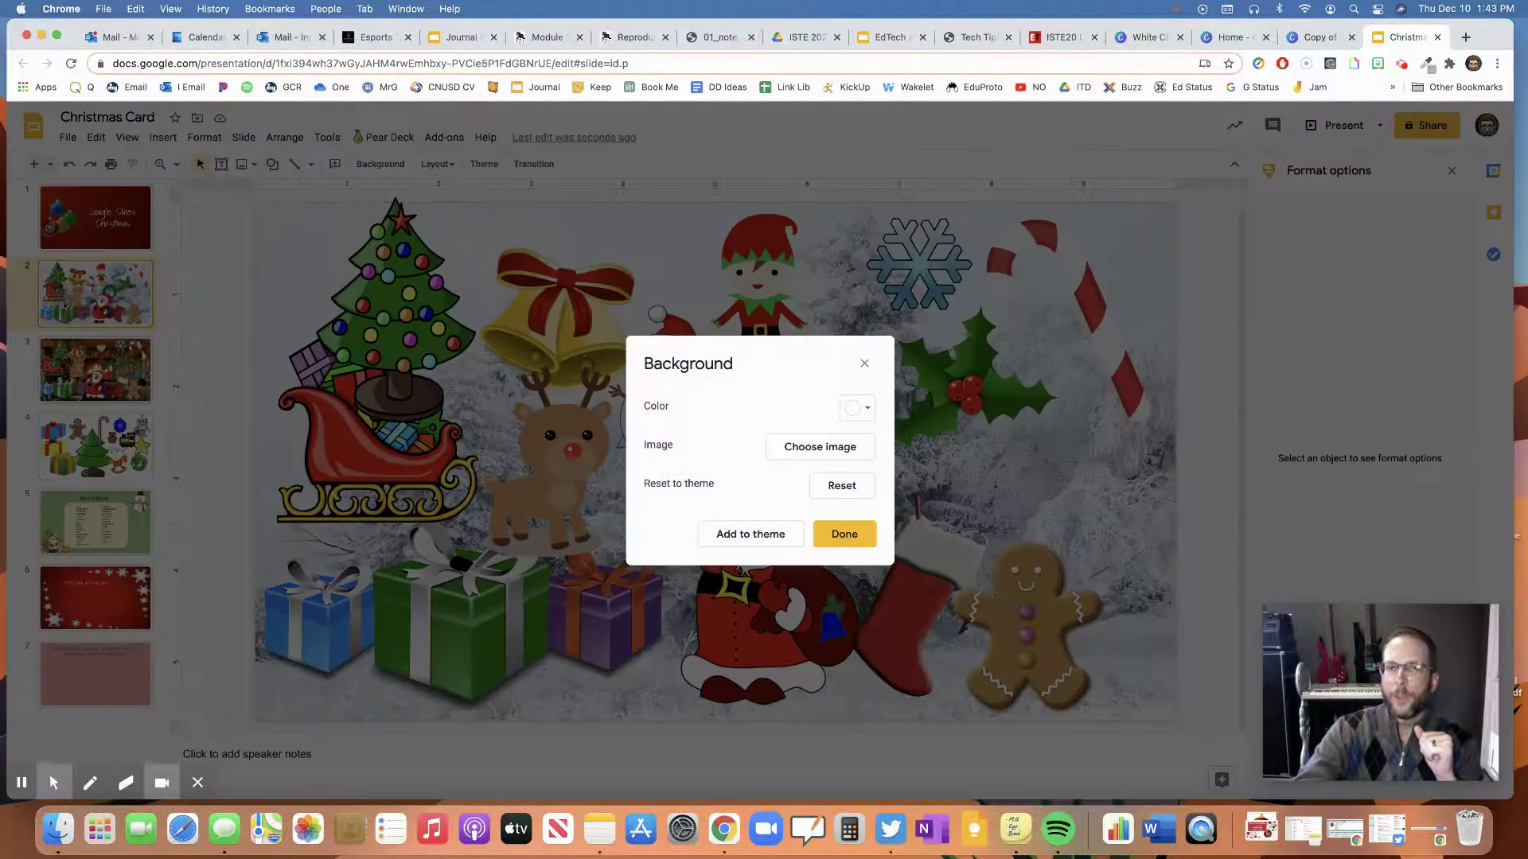
click(817, 448)
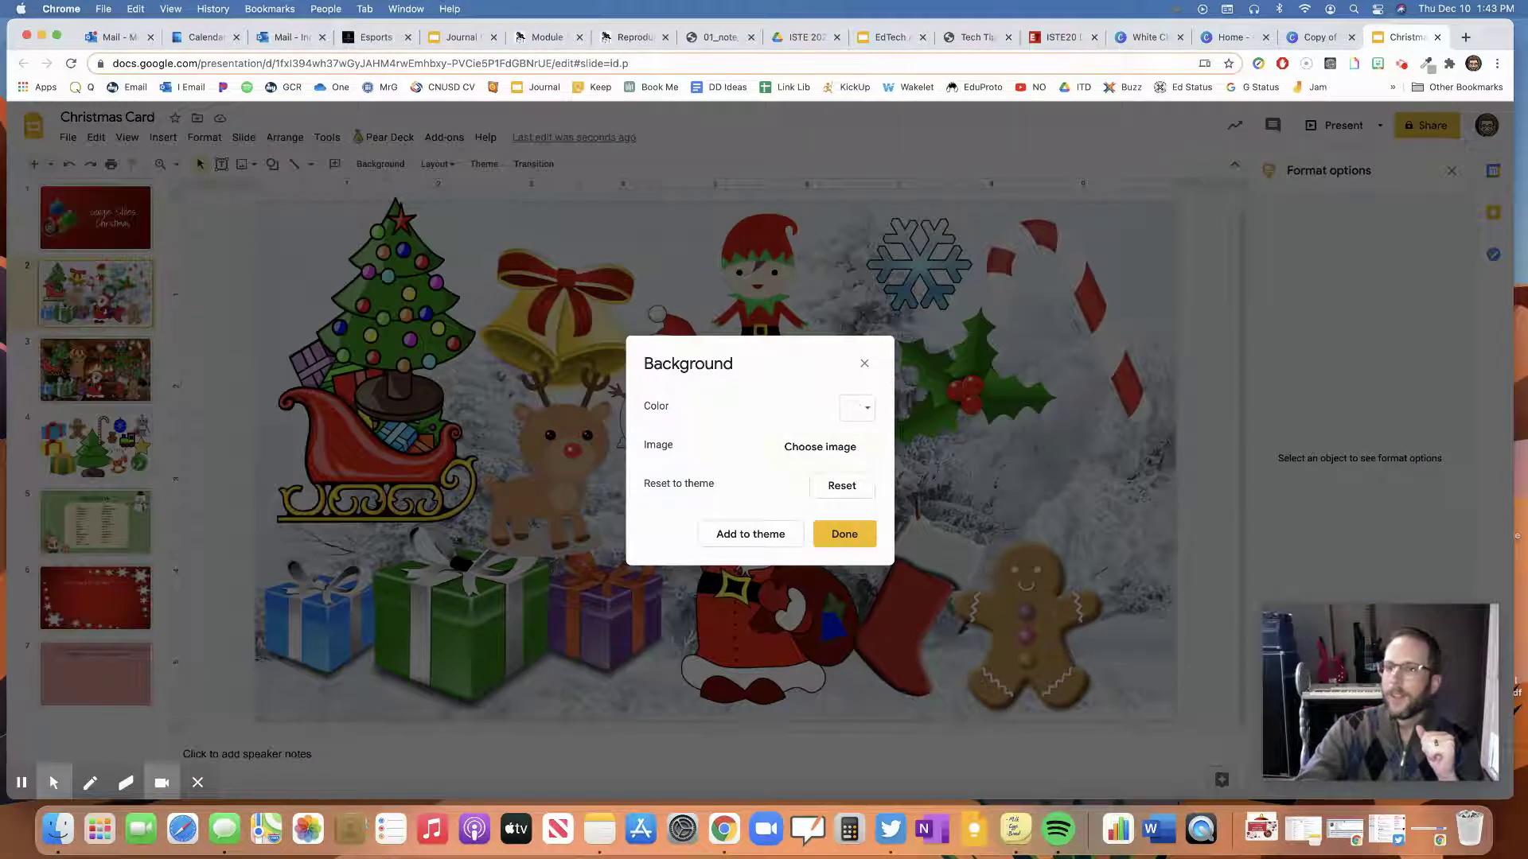
click(860, 413)
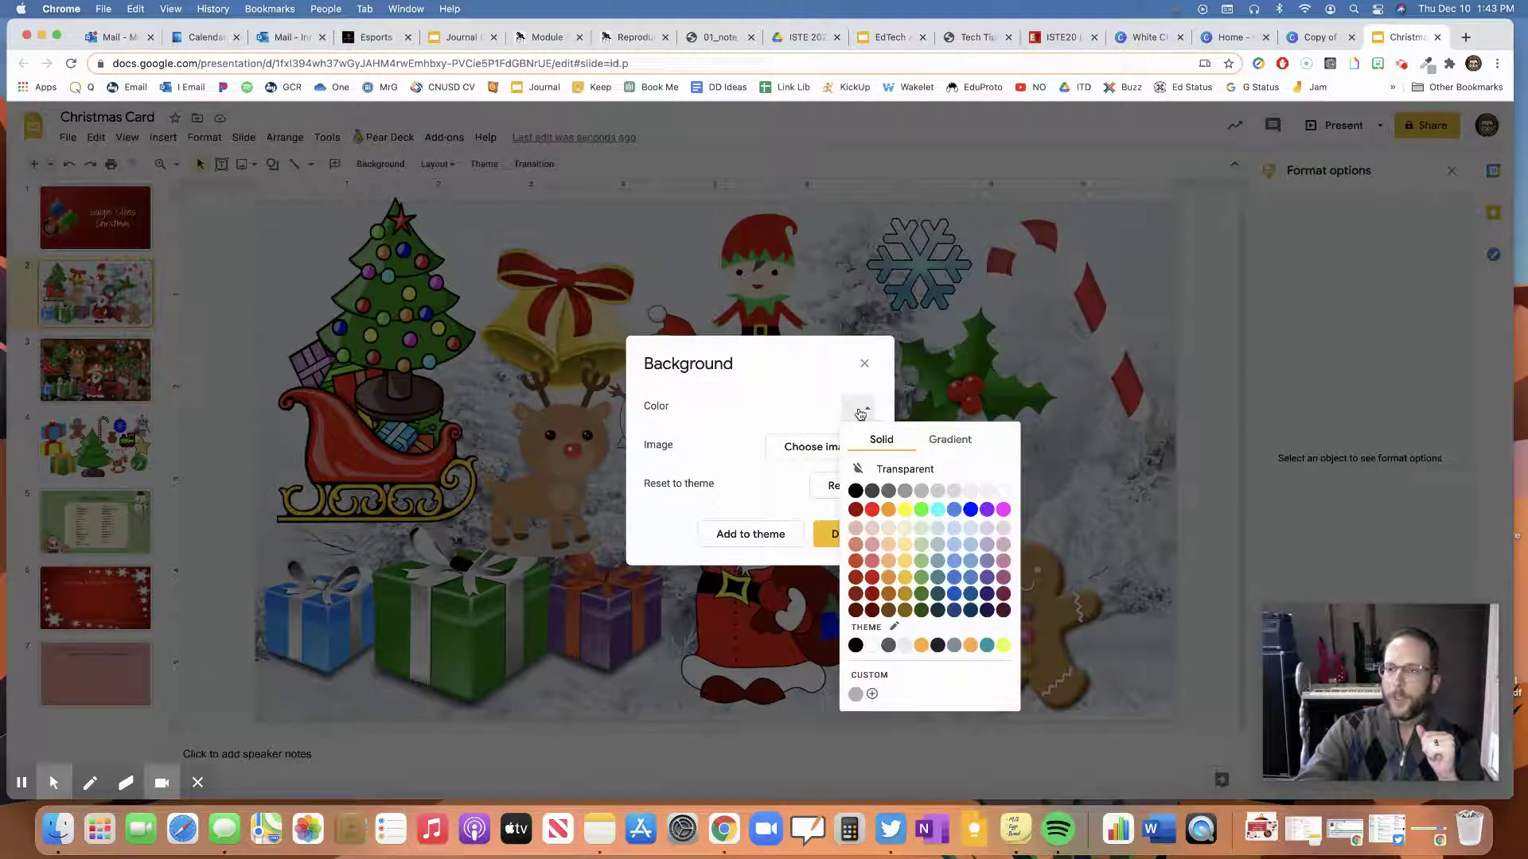
click(886, 510)
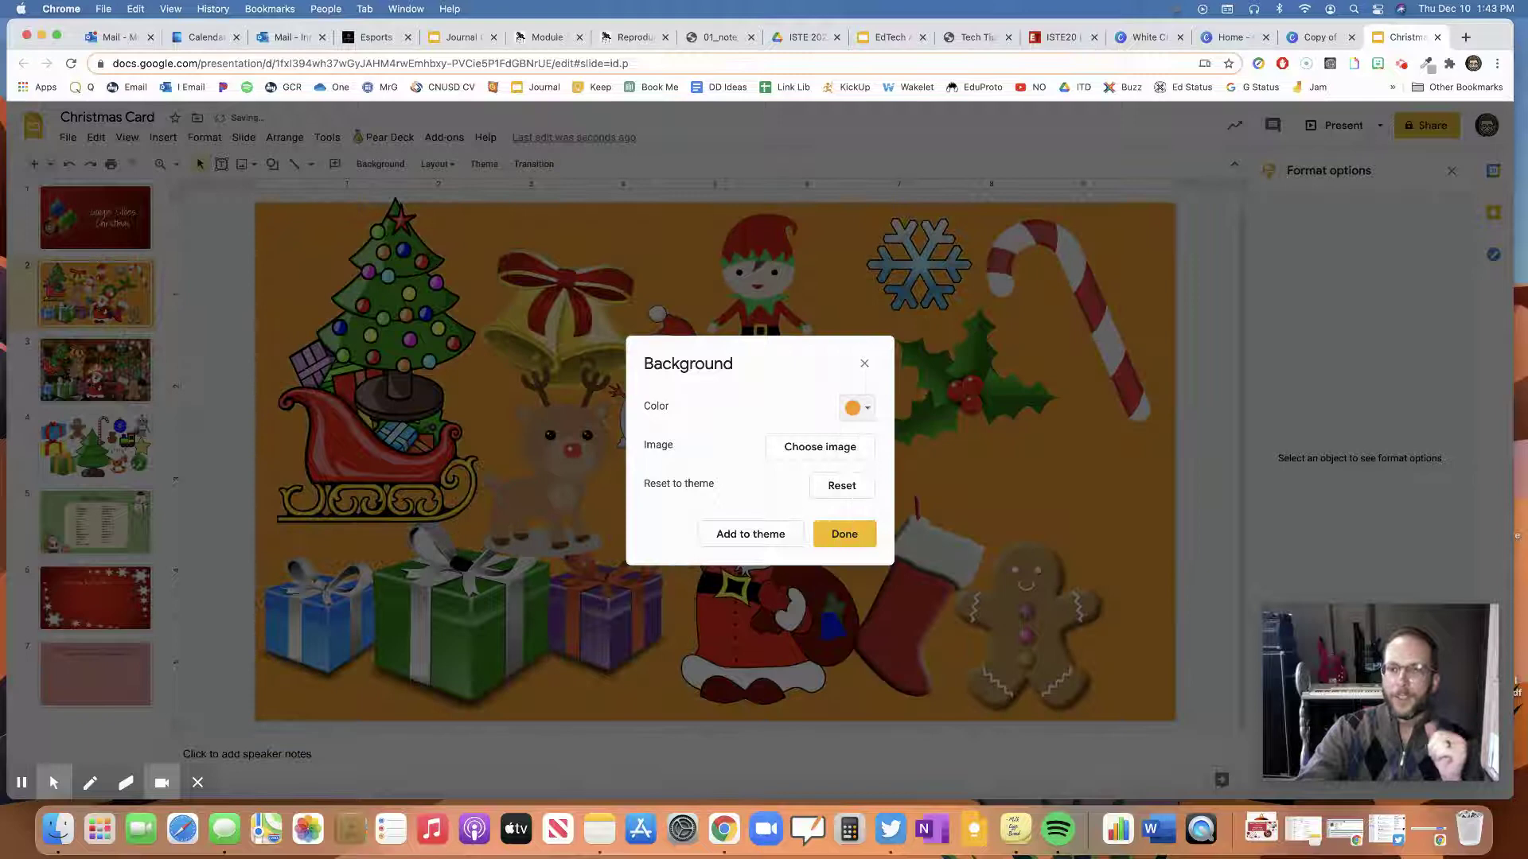
click(829, 536)
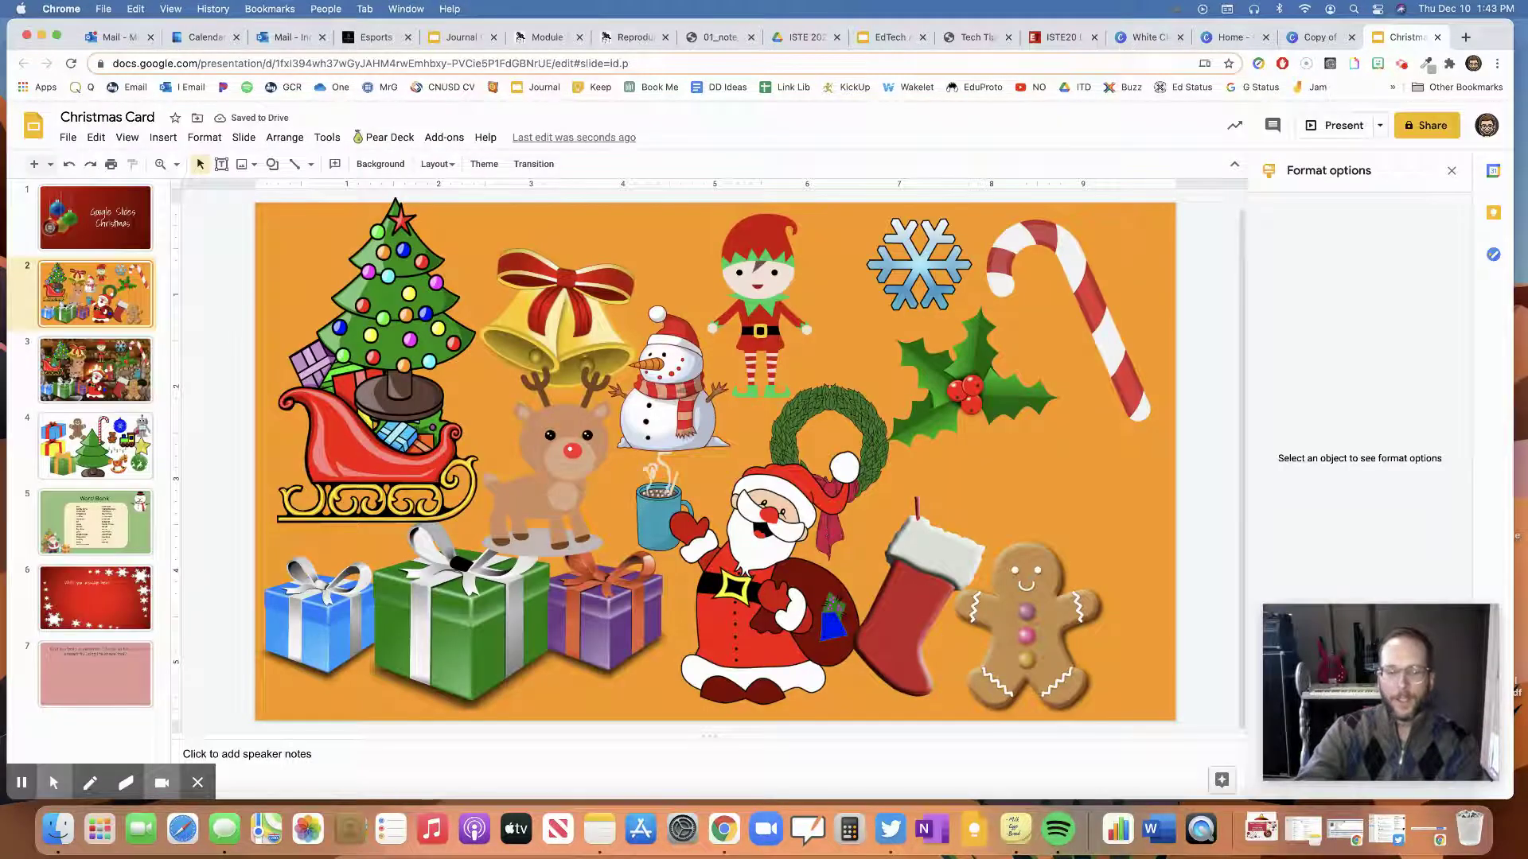
key(super+z)
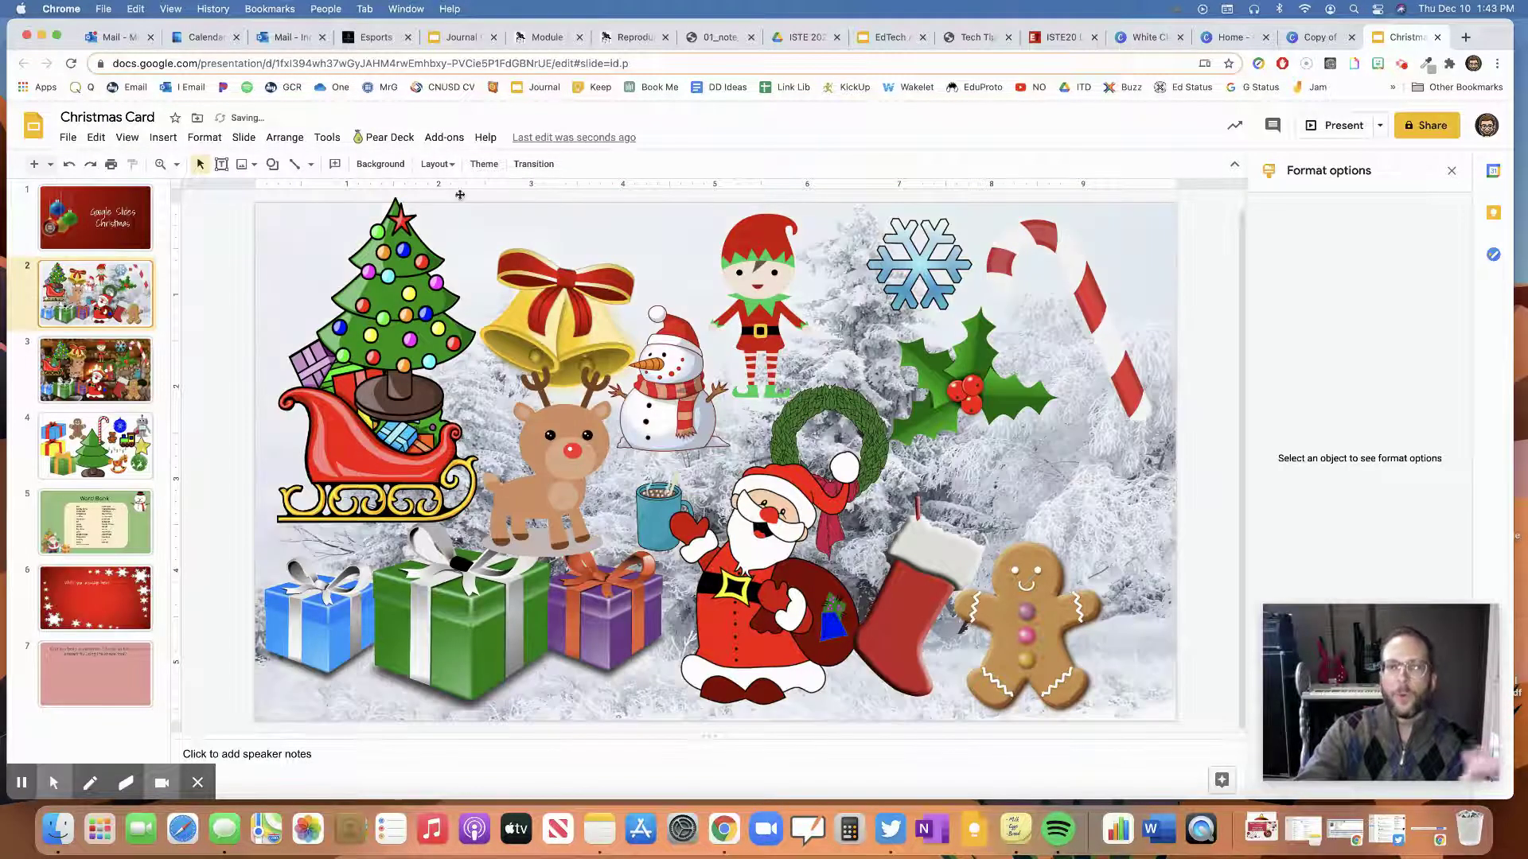
click(379, 164)
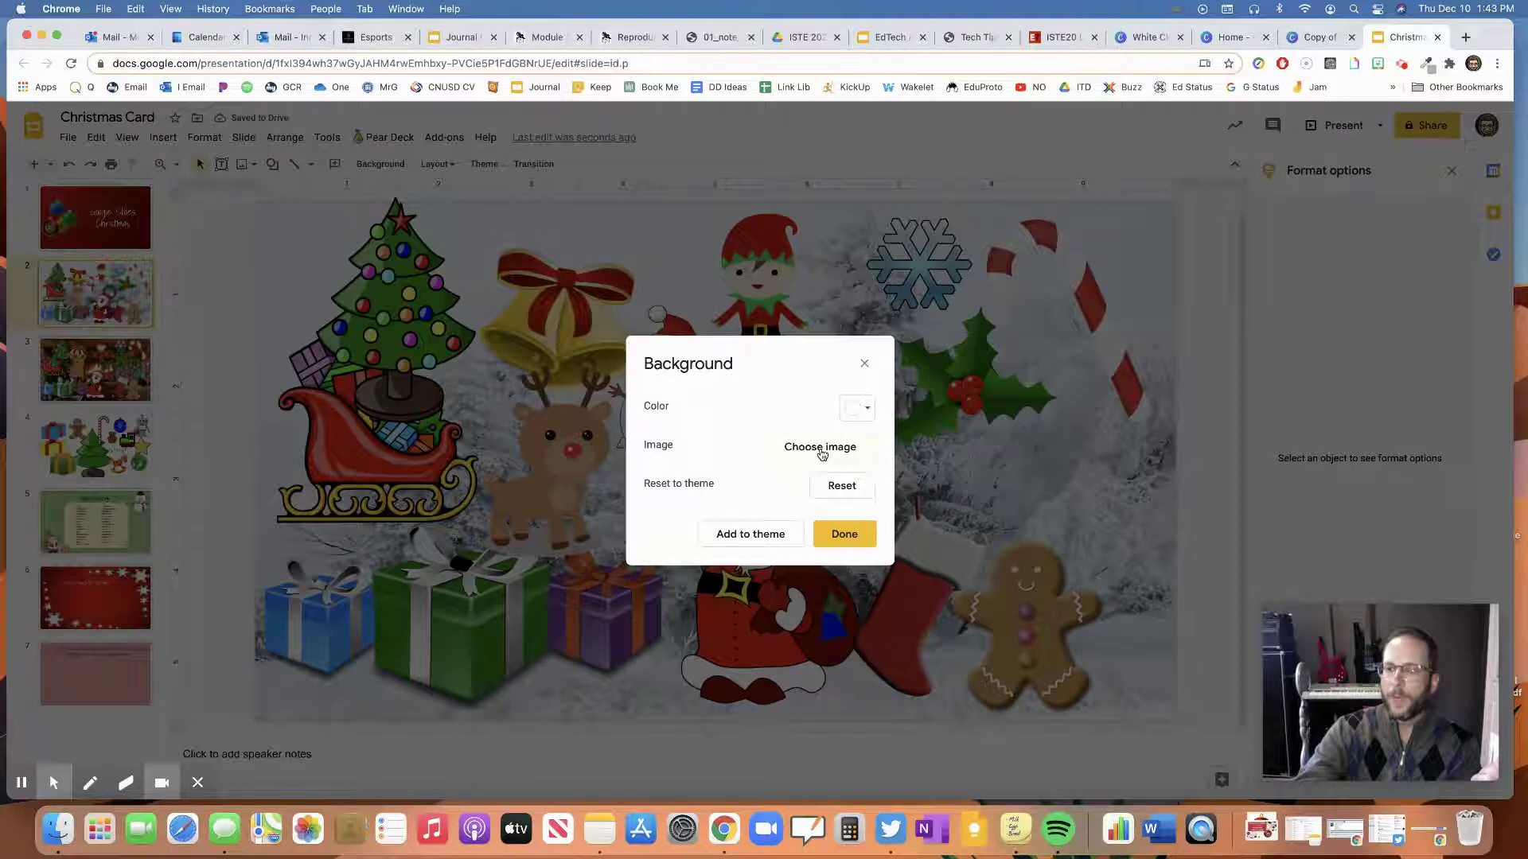
click(821, 449)
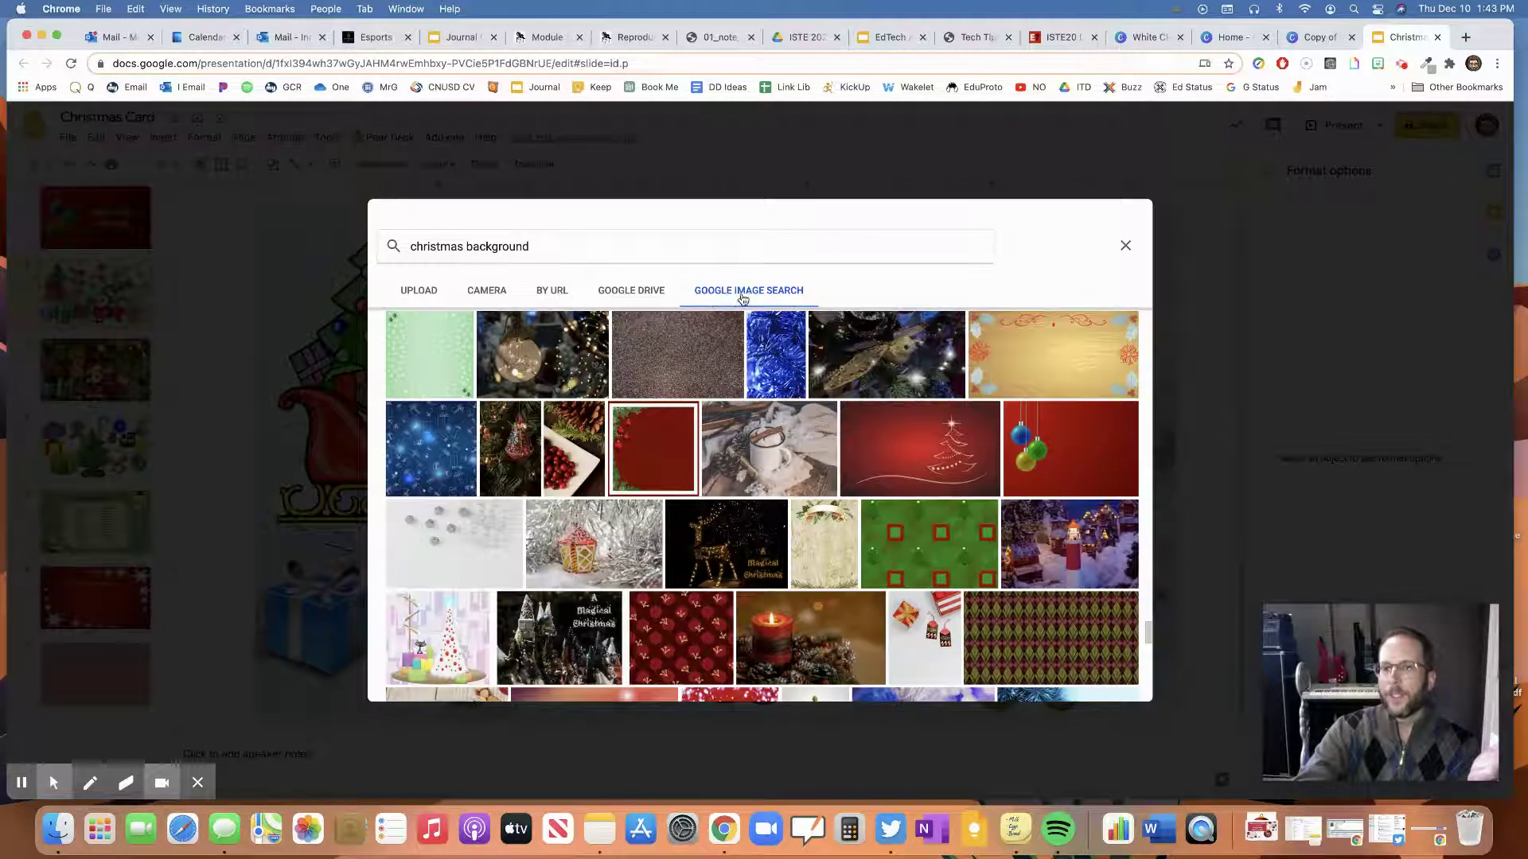
Set a searched mug photo as the slide background, then undo it to keep the snowy trees
click(417, 249)
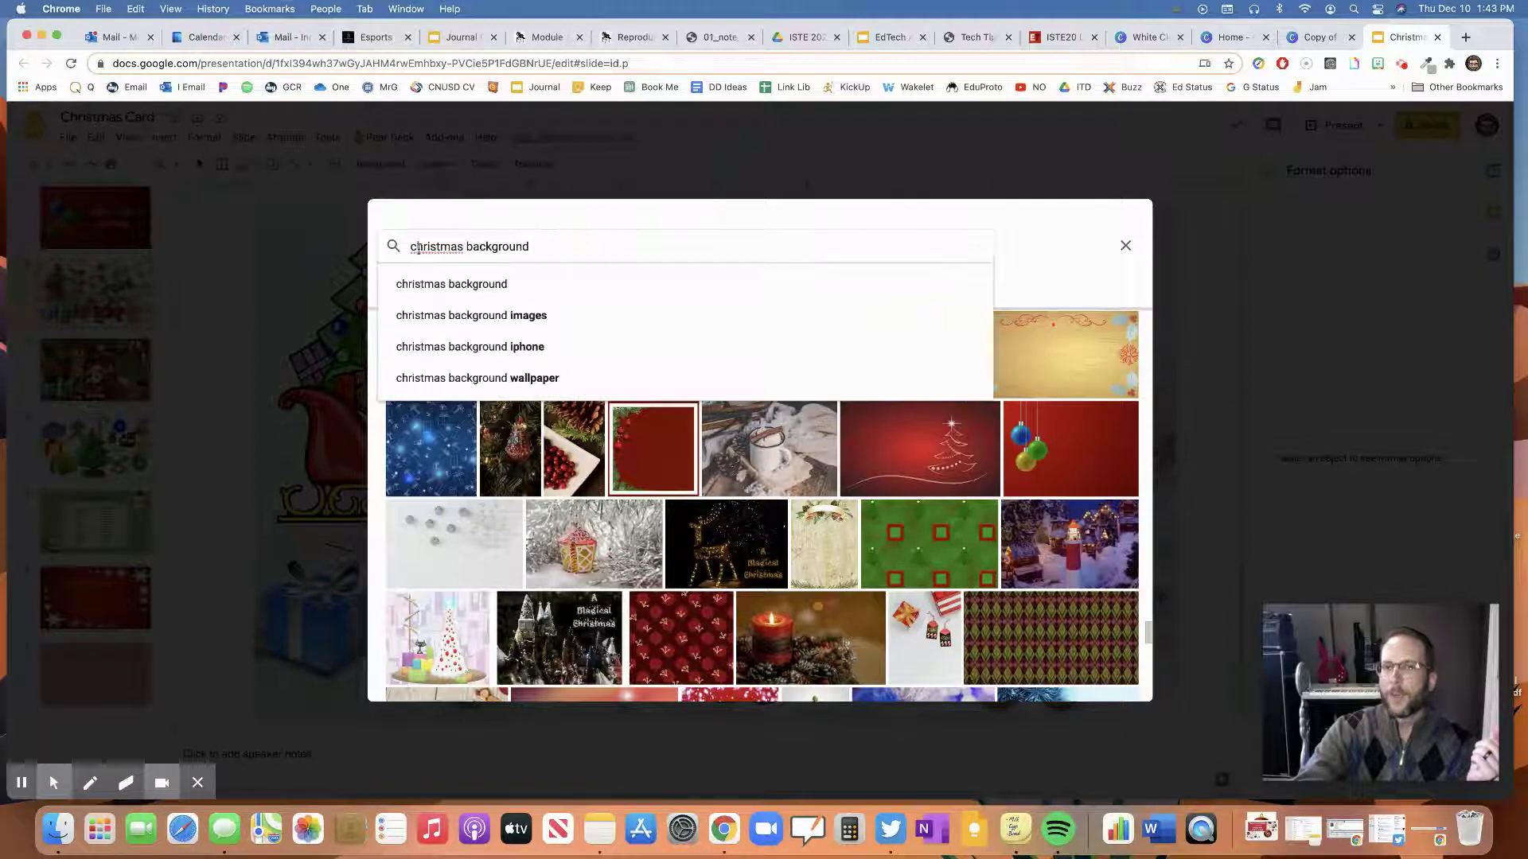
click(559, 245)
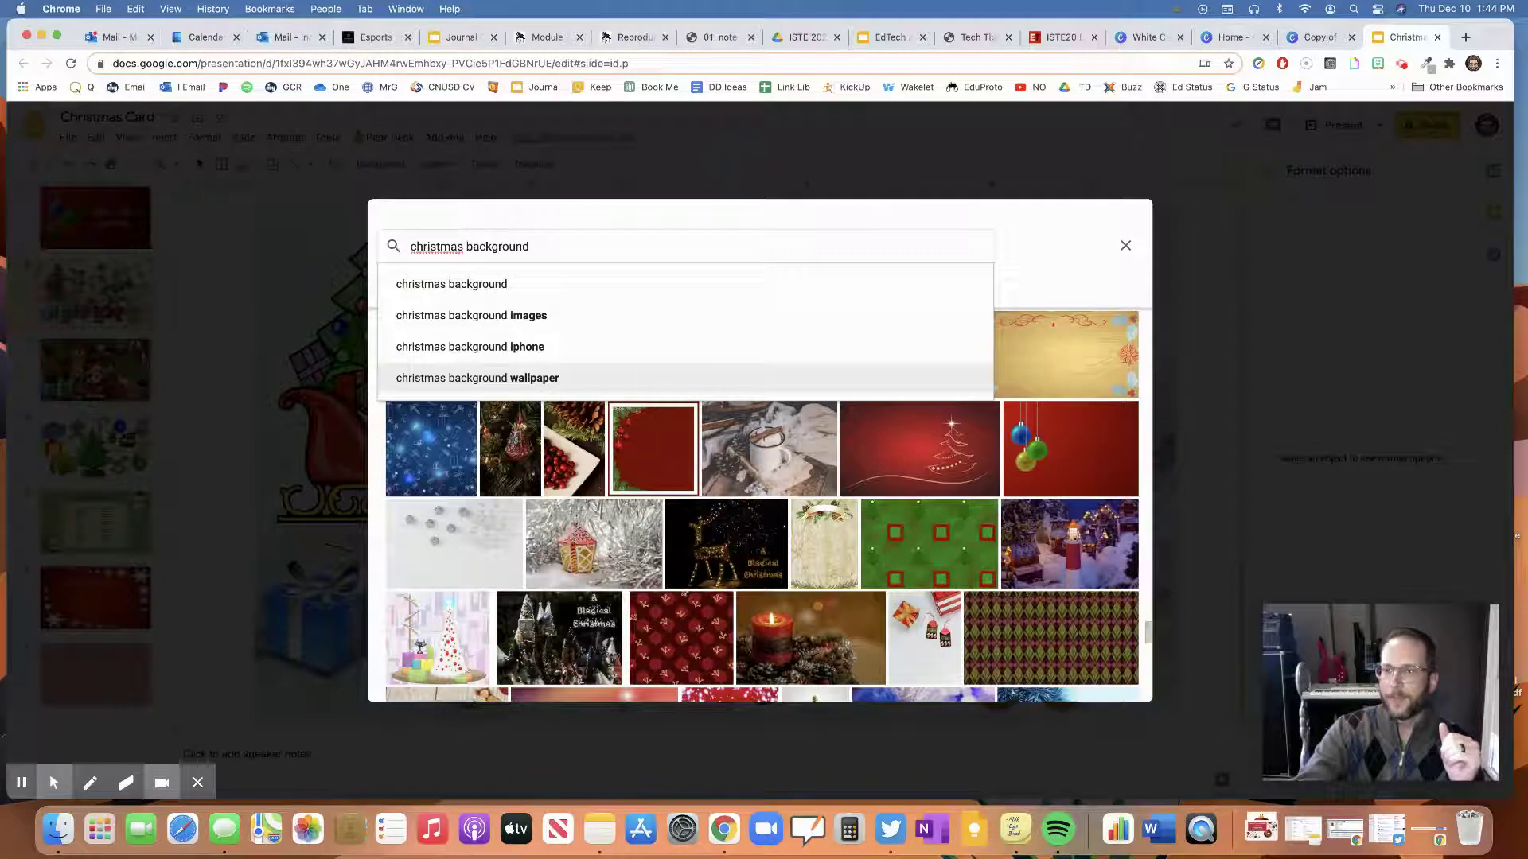
click(776, 457)
click(798, 453)
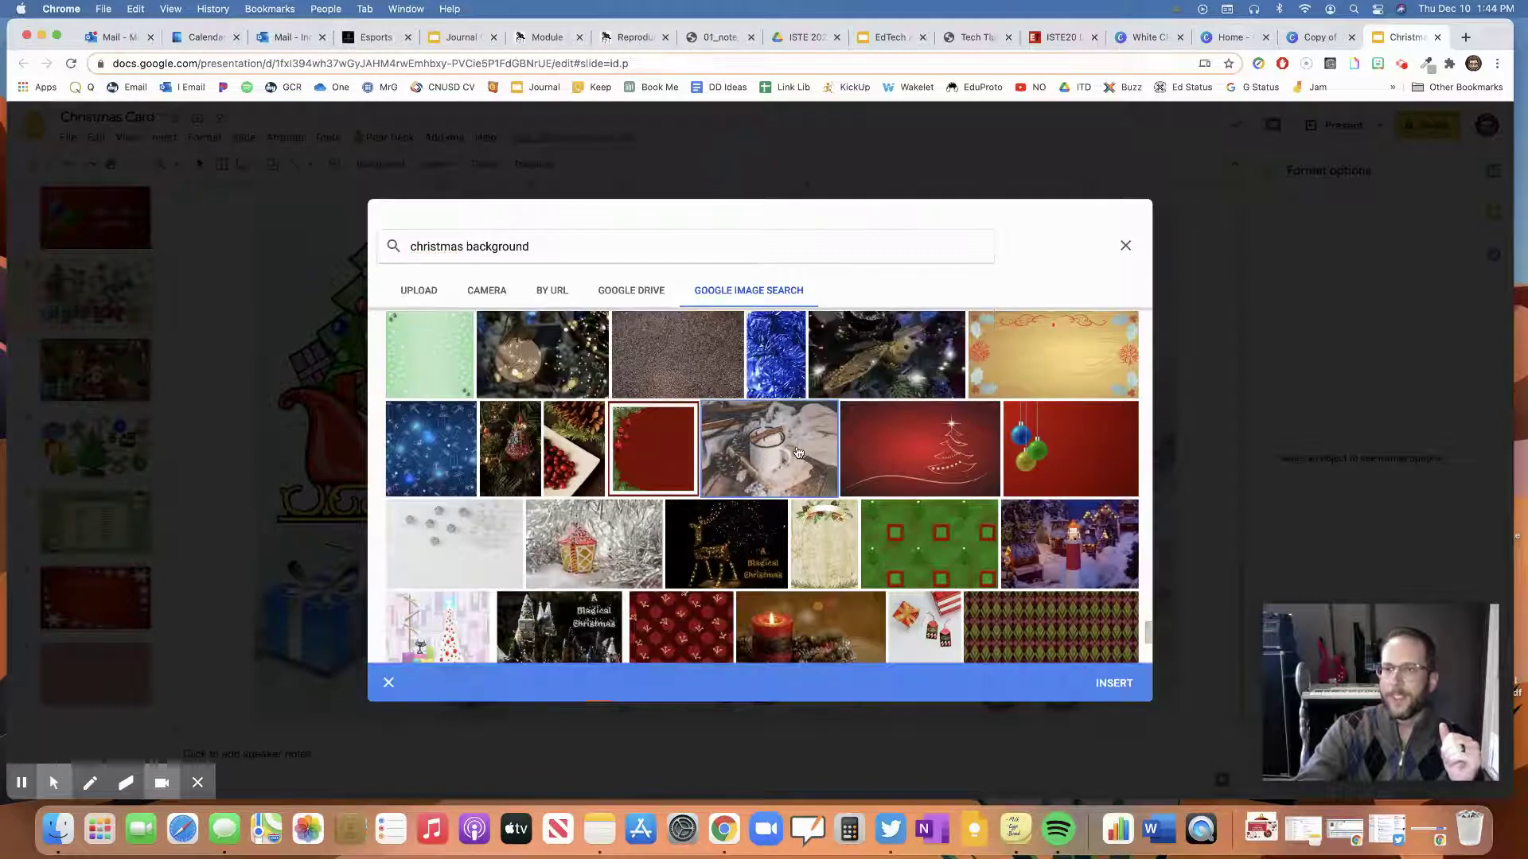
click(1113, 683)
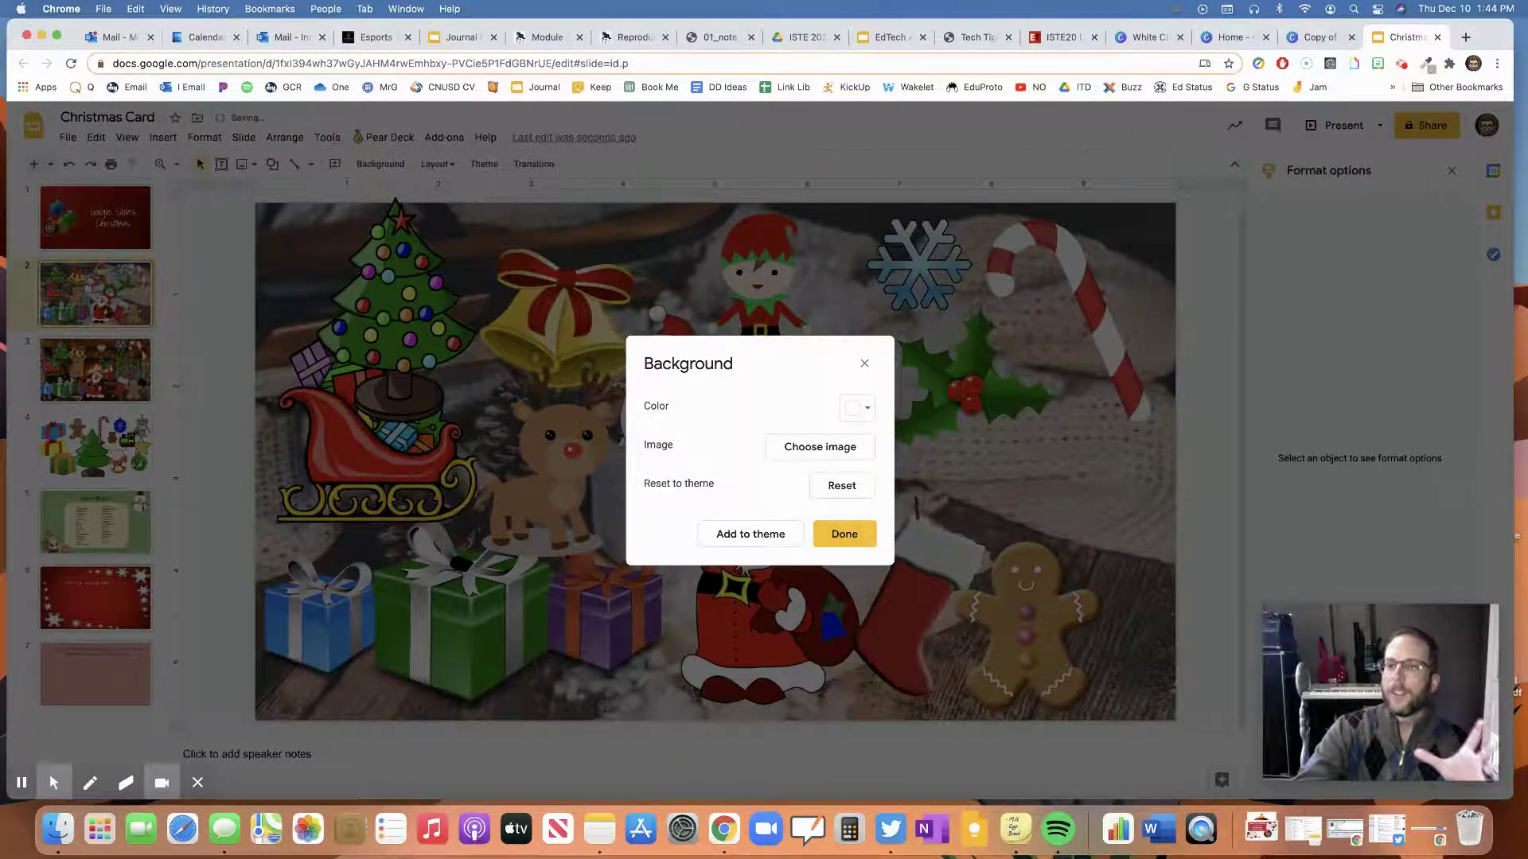
click(846, 536)
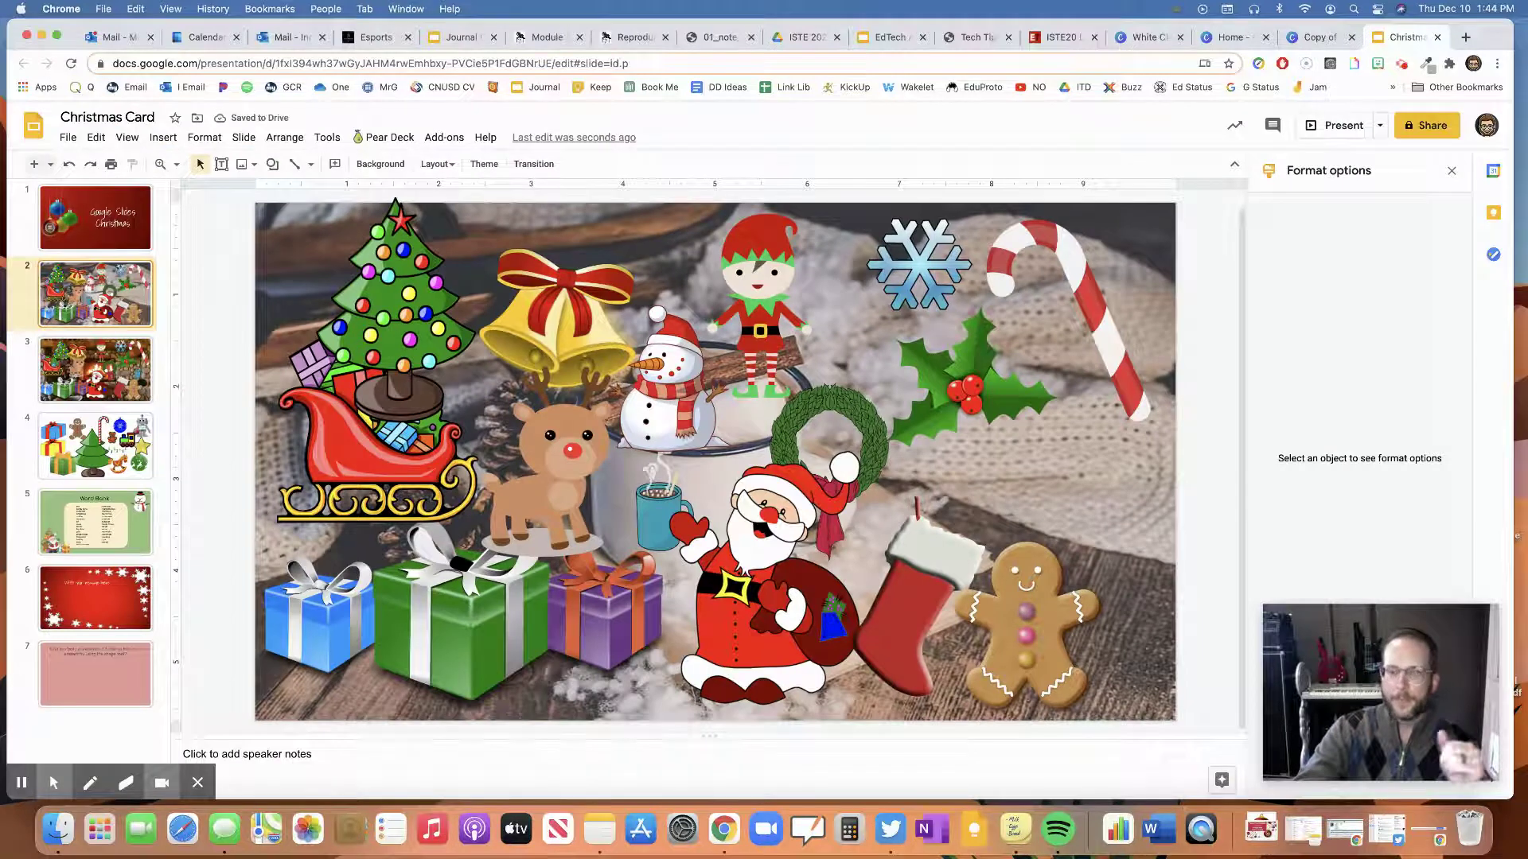
key(cmd+z)
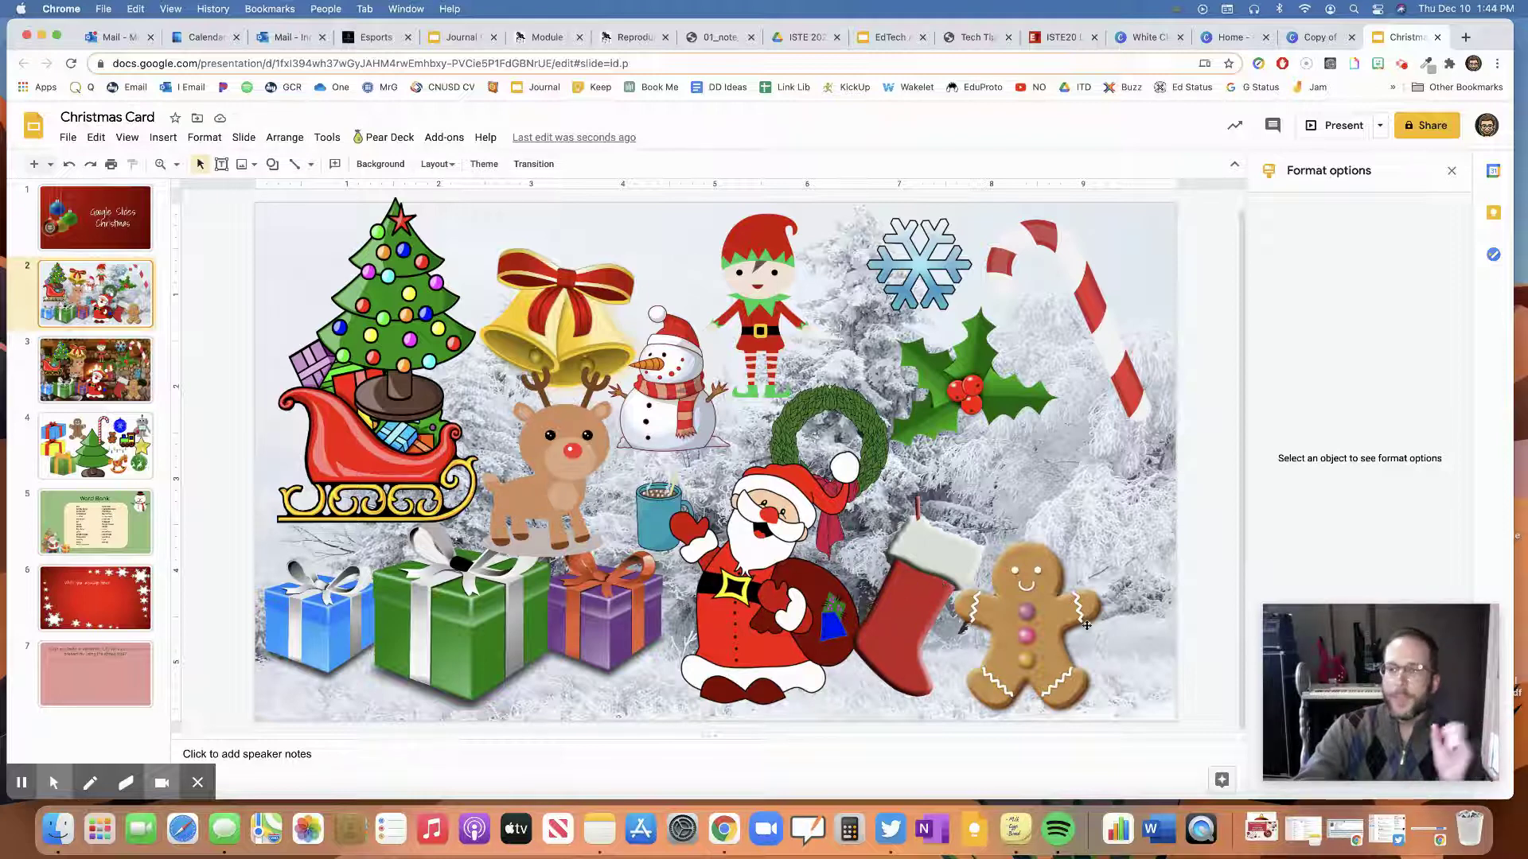
Select the gingerbread and stocking picture and search the web for 'gingerbread girl' images
click(1044, 593)
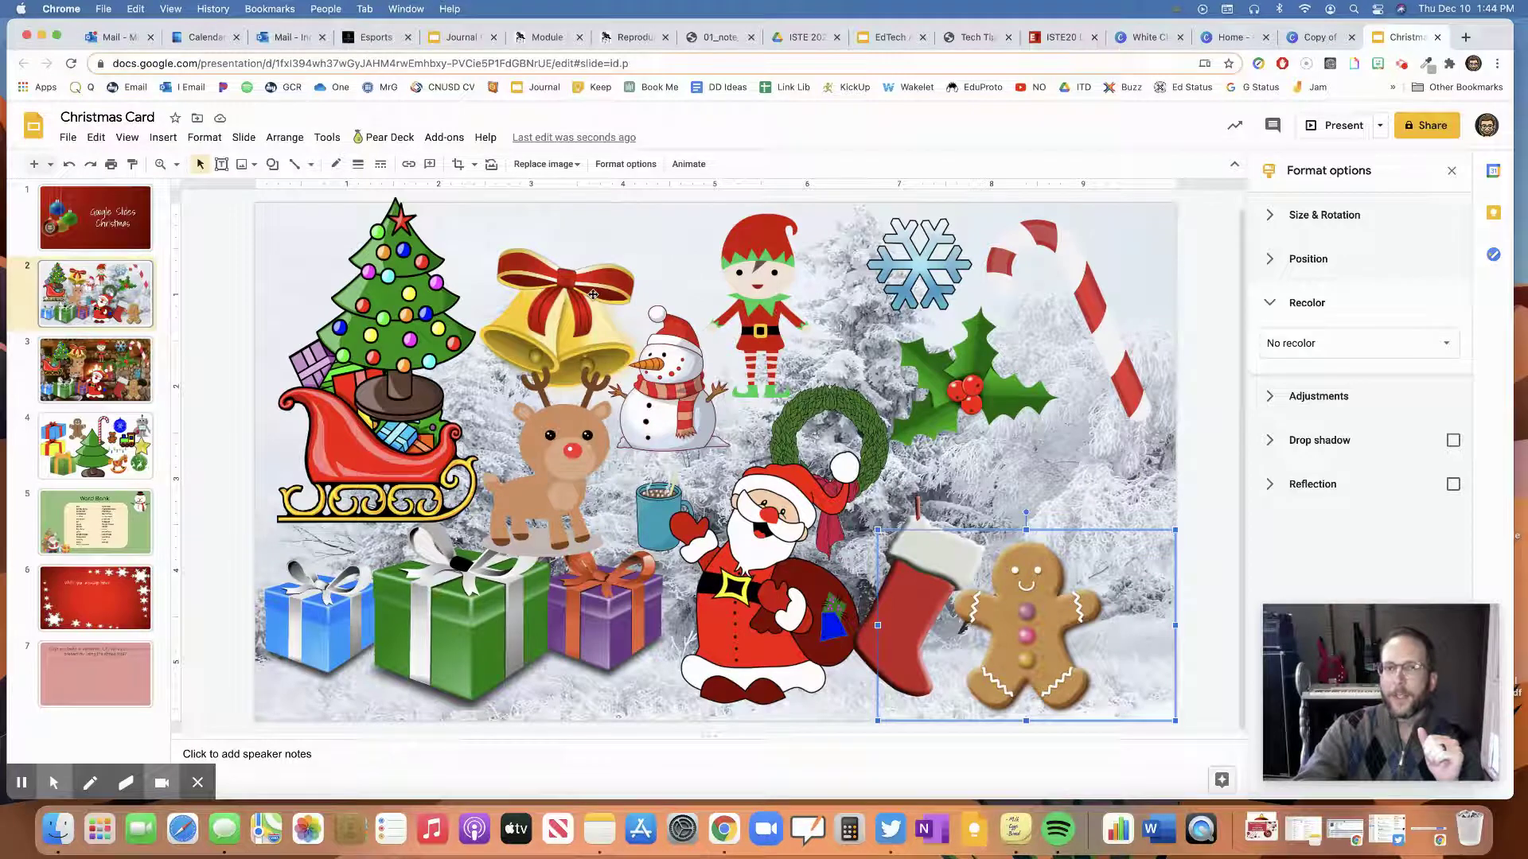
click(243, 165)
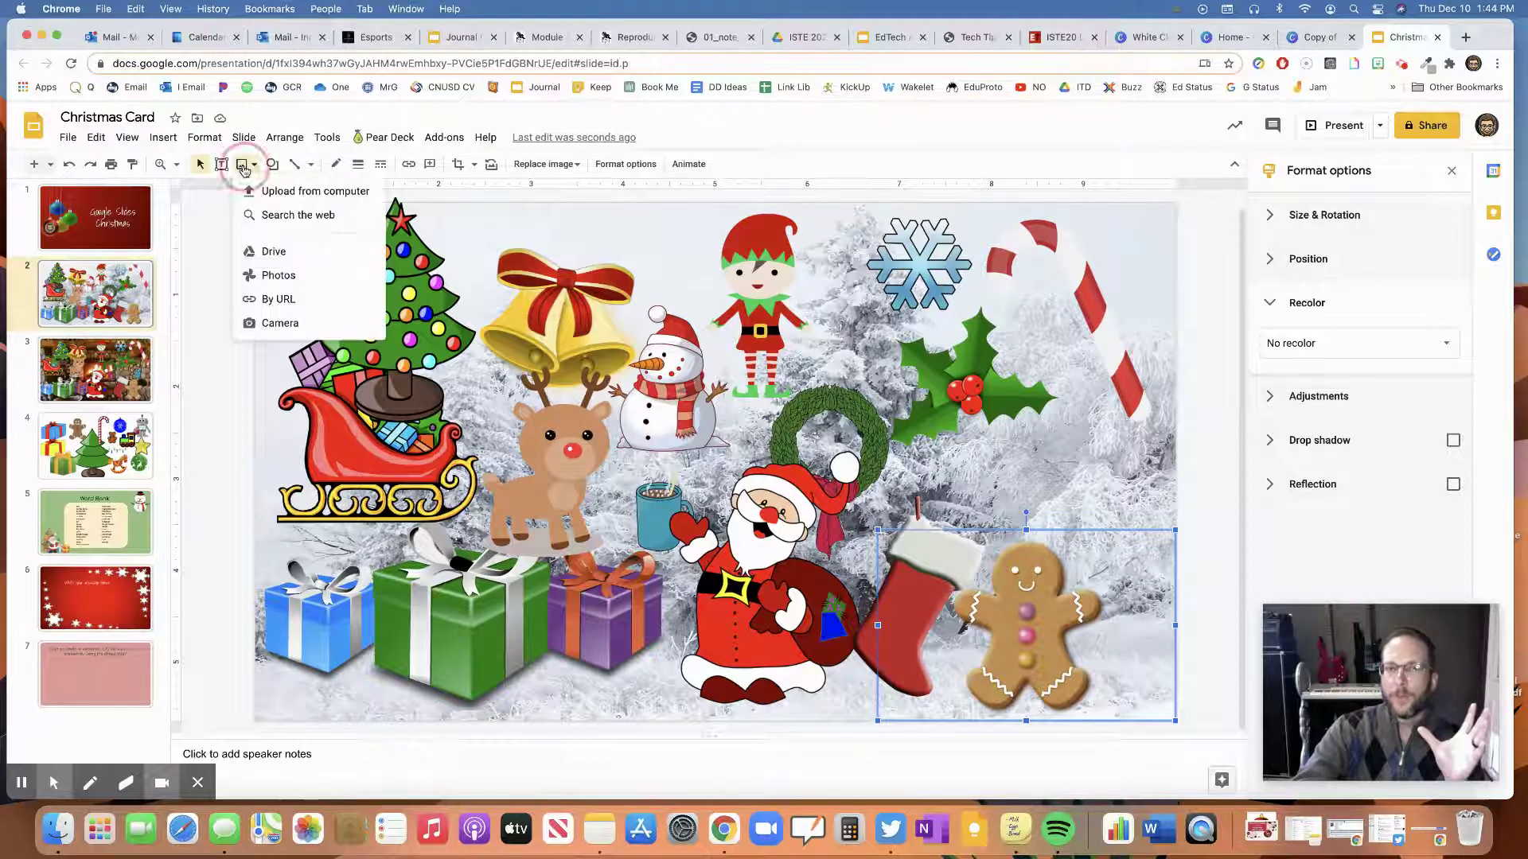
click(273, 215)
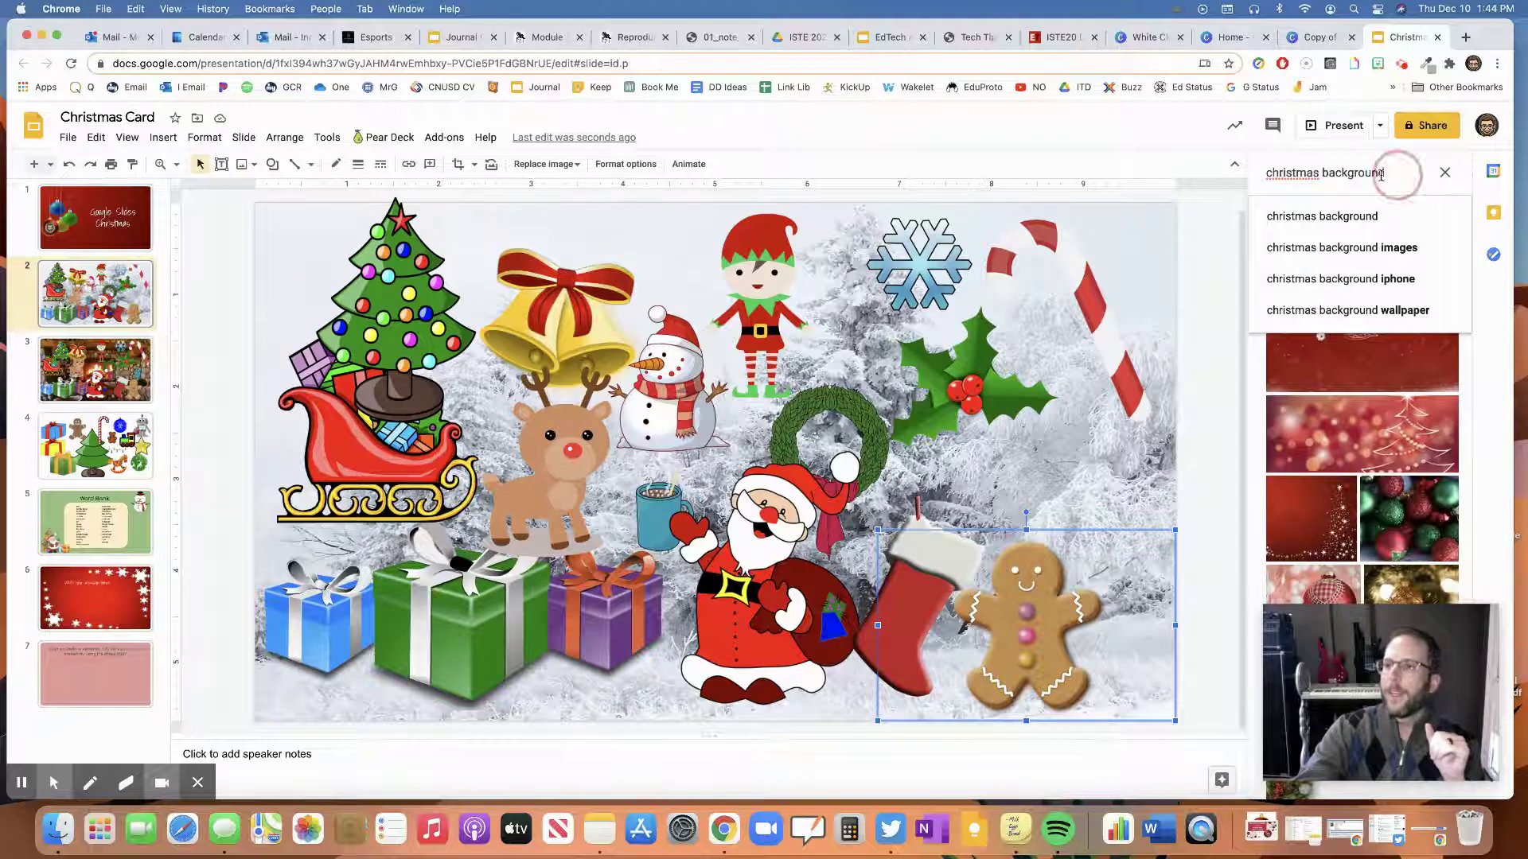
drag(1388, 173, 1261, 172)
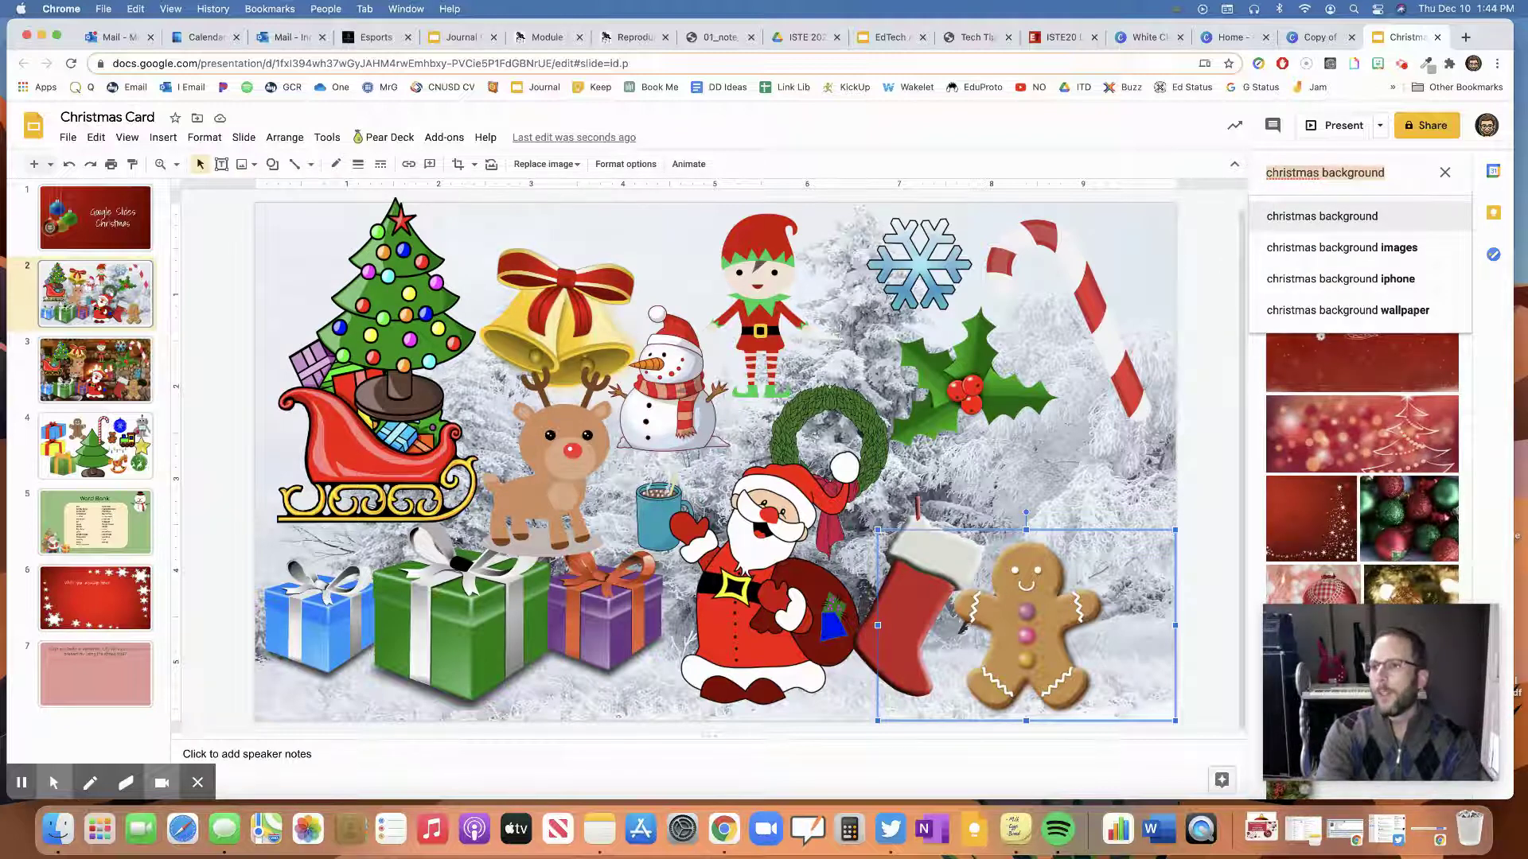
text(gingerbread )
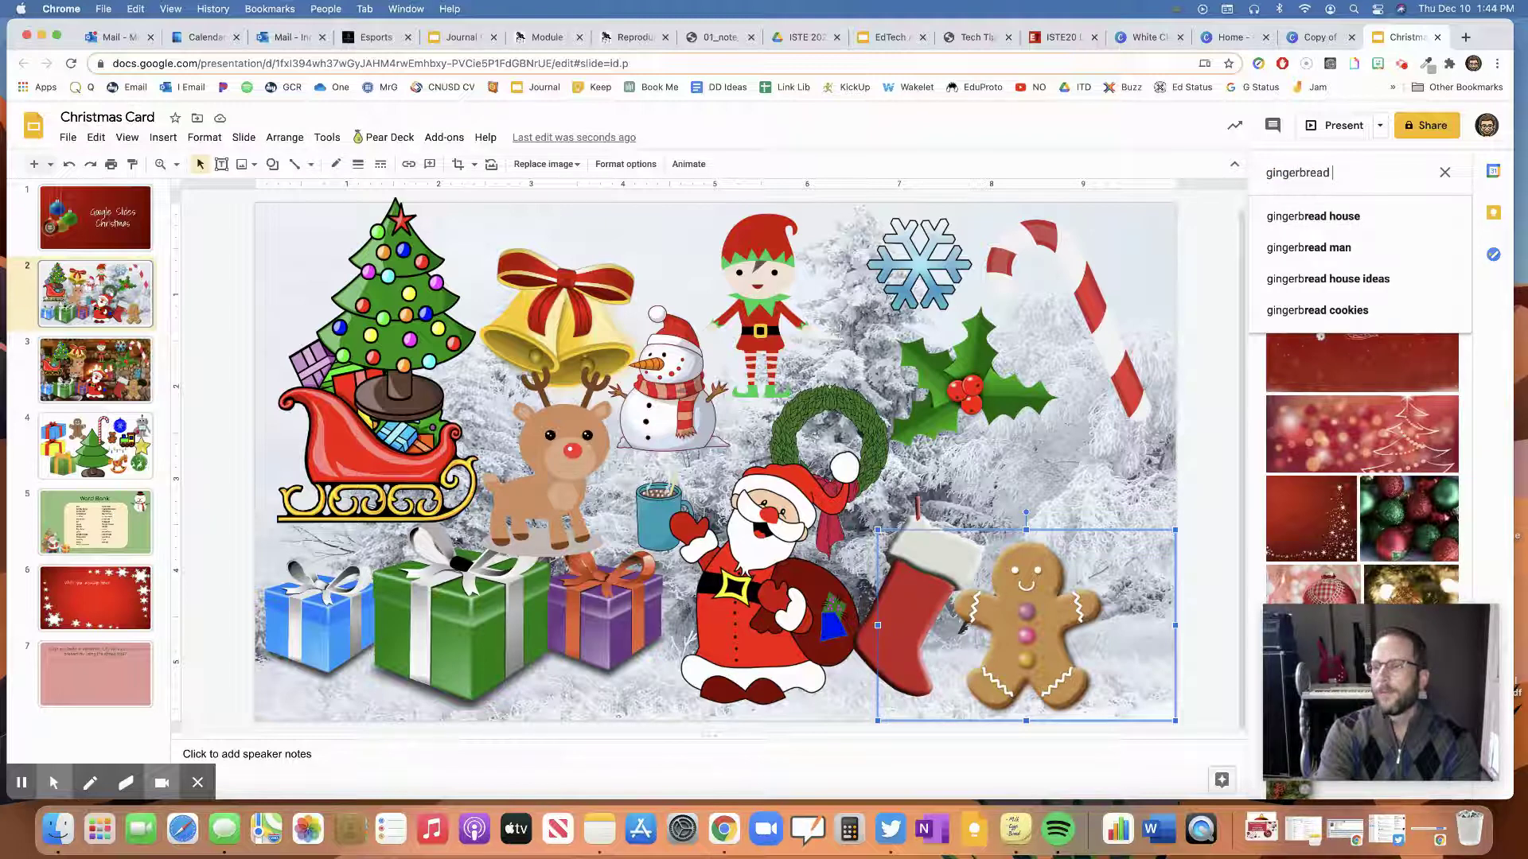
text(girl)
key(Return)
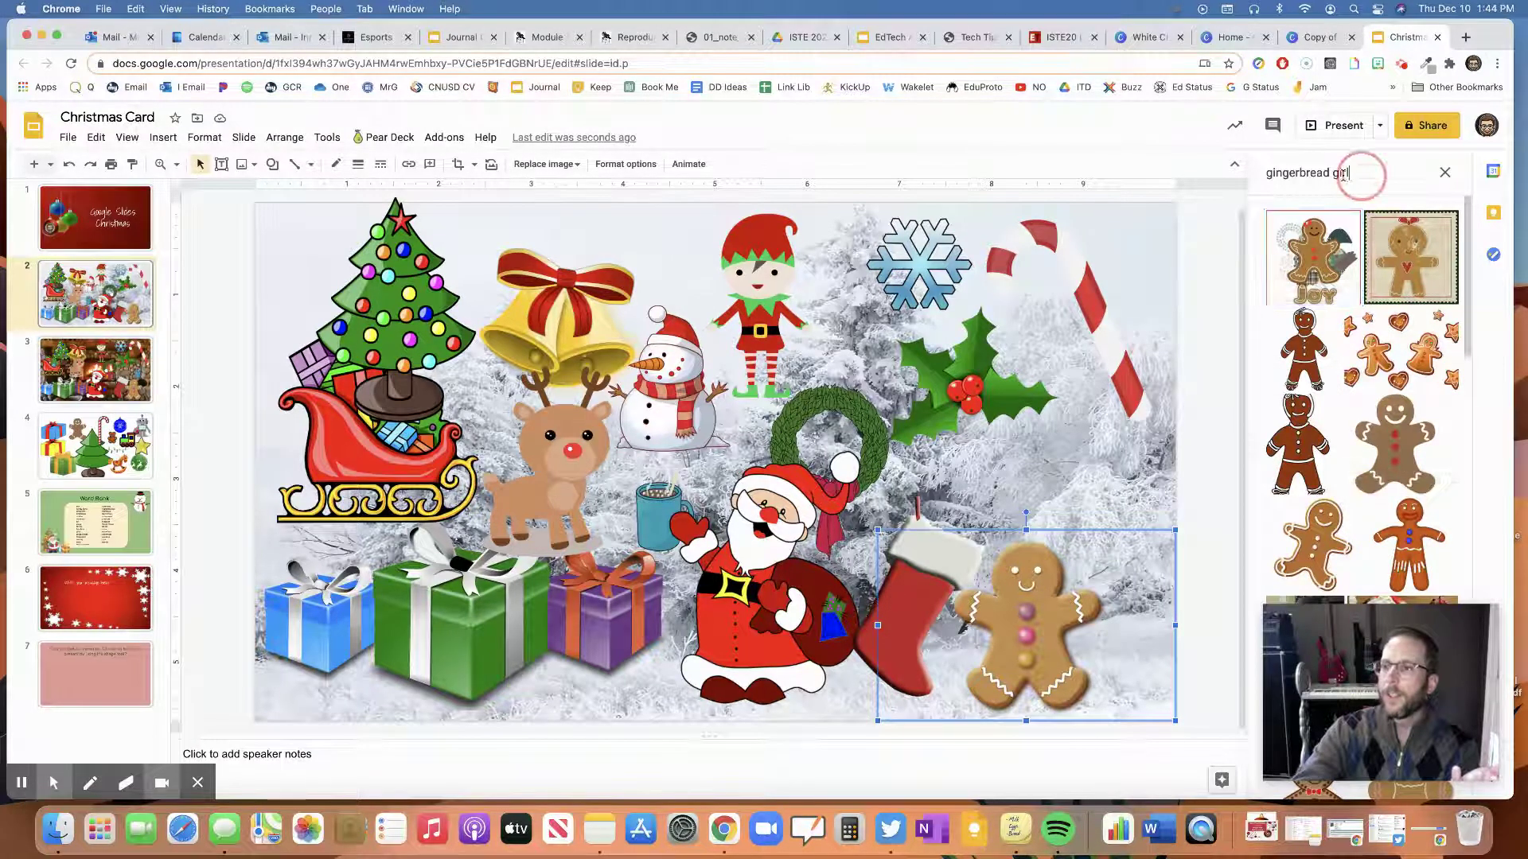
Change the image search to 'dog', then refine it to 'dog clipart'
click(1269, 176)
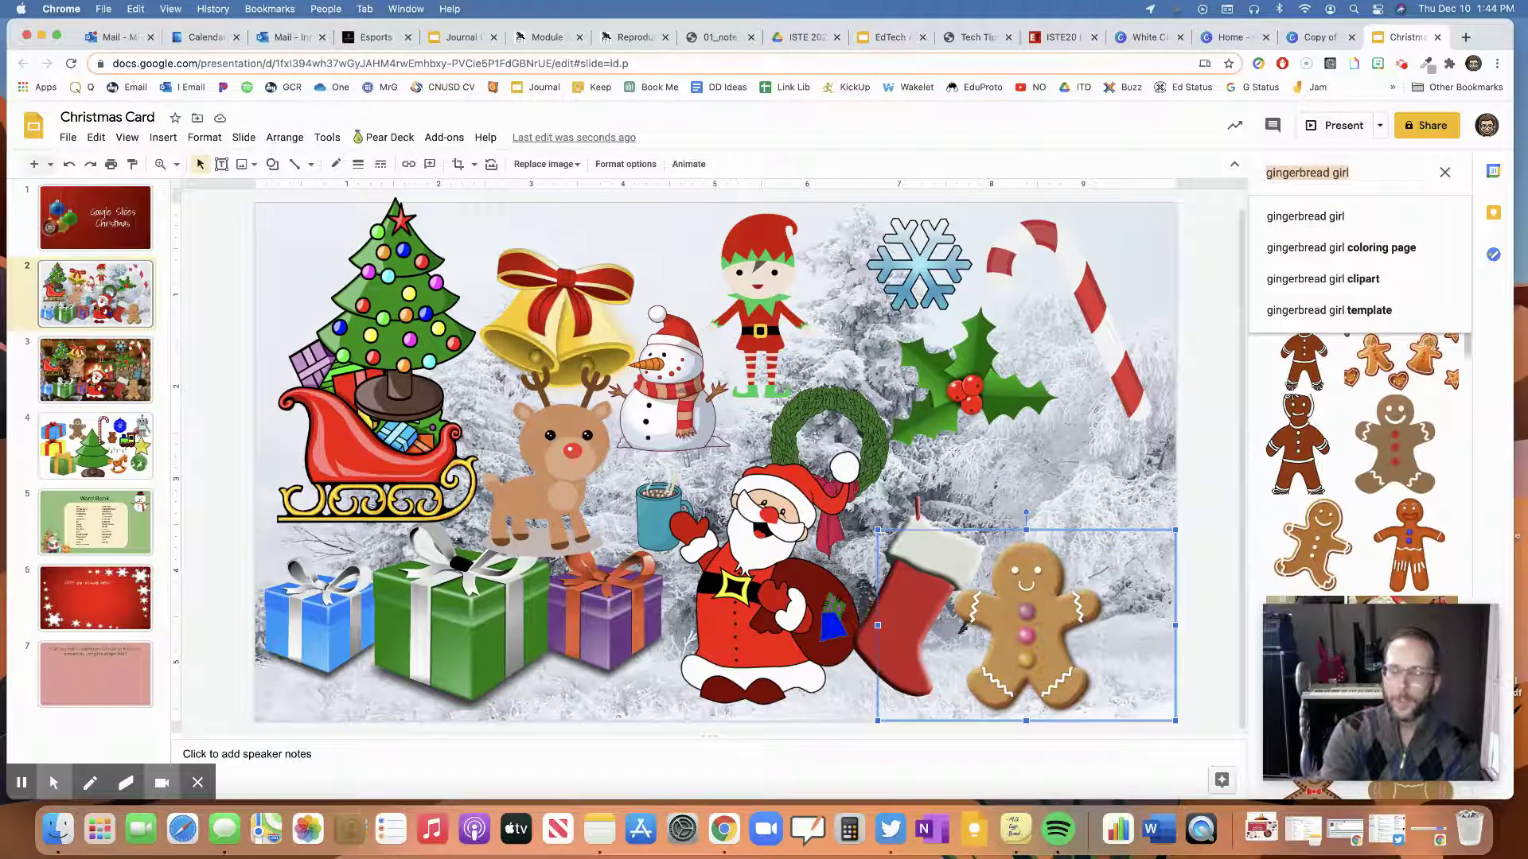
text(dog)
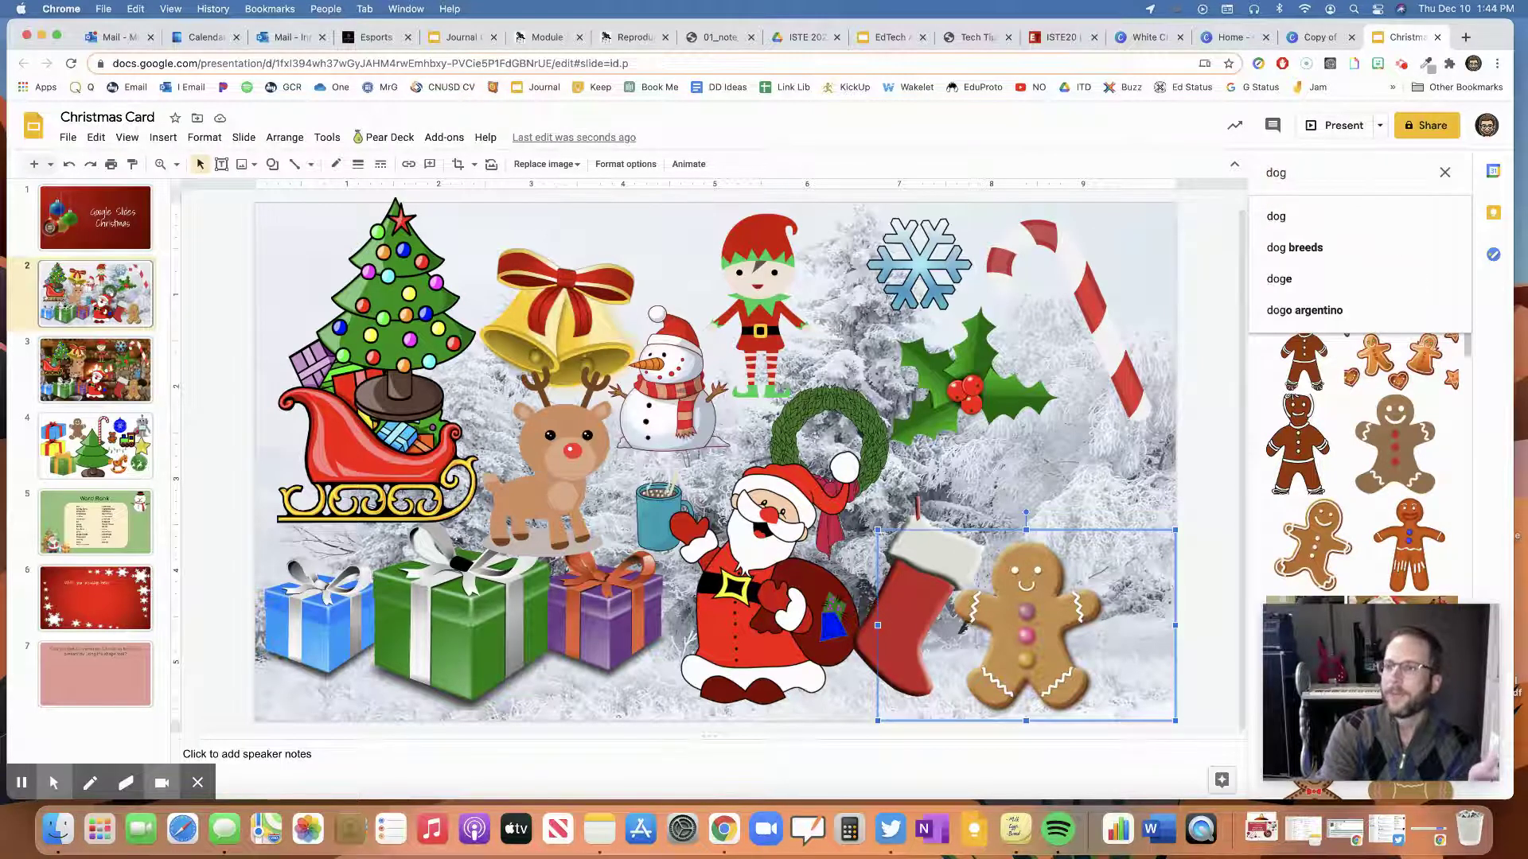
key(Return)
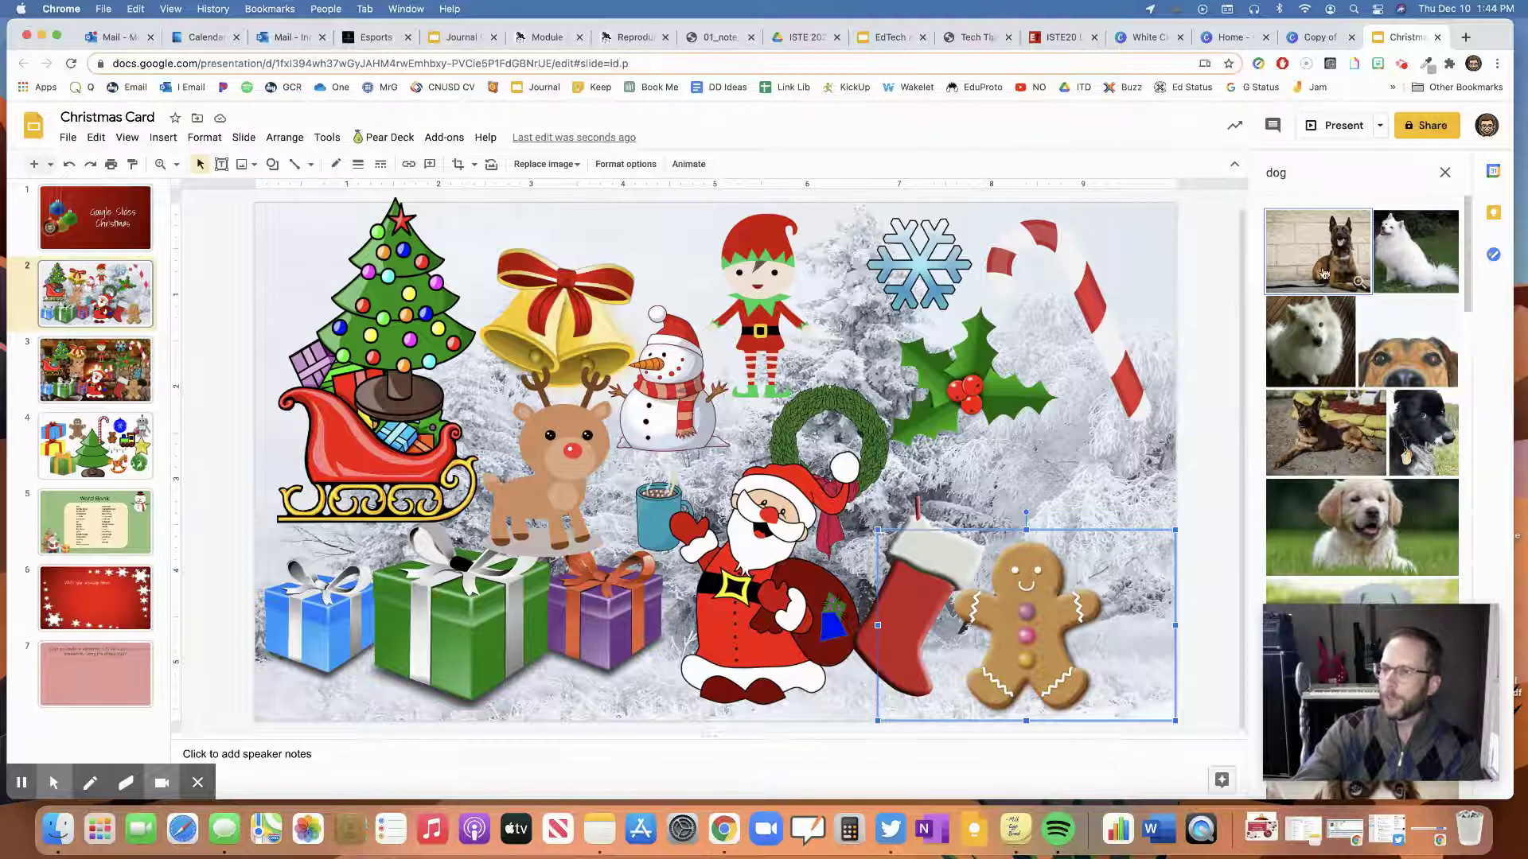
click(1307, 177)
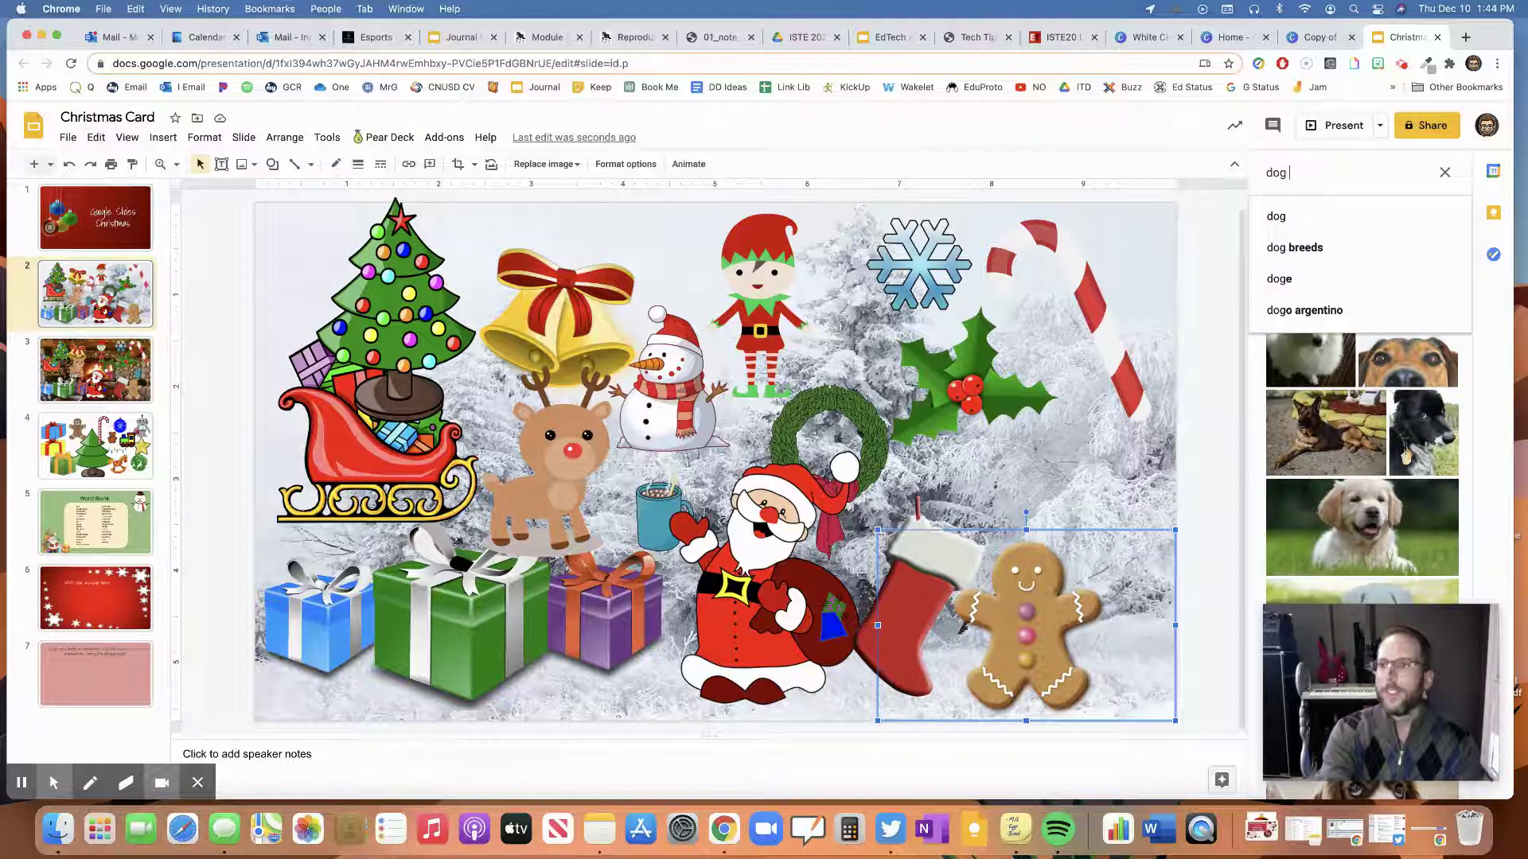
text(clipart)
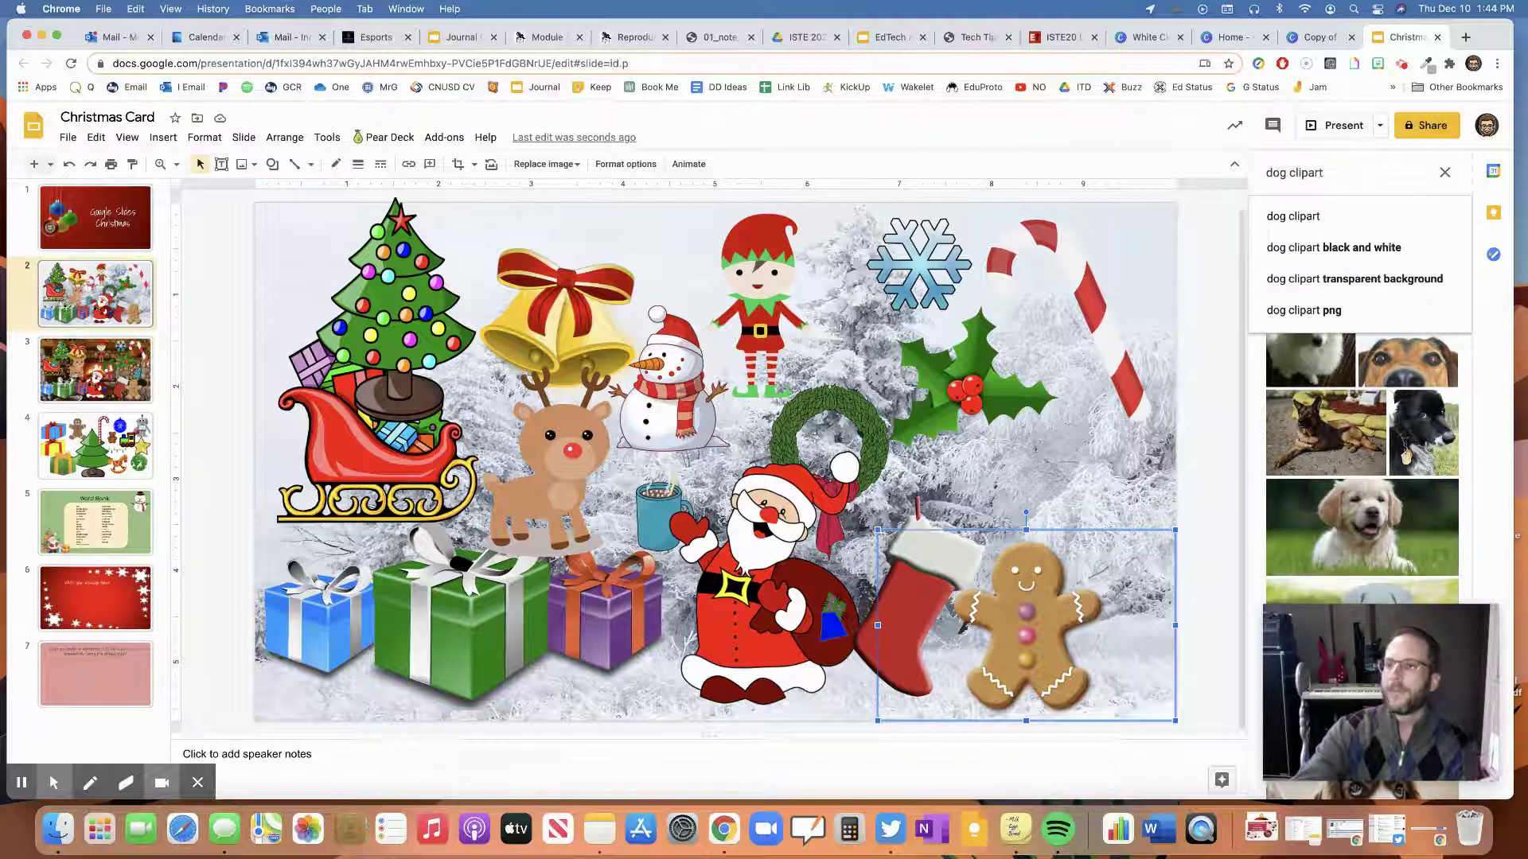
key(Return)
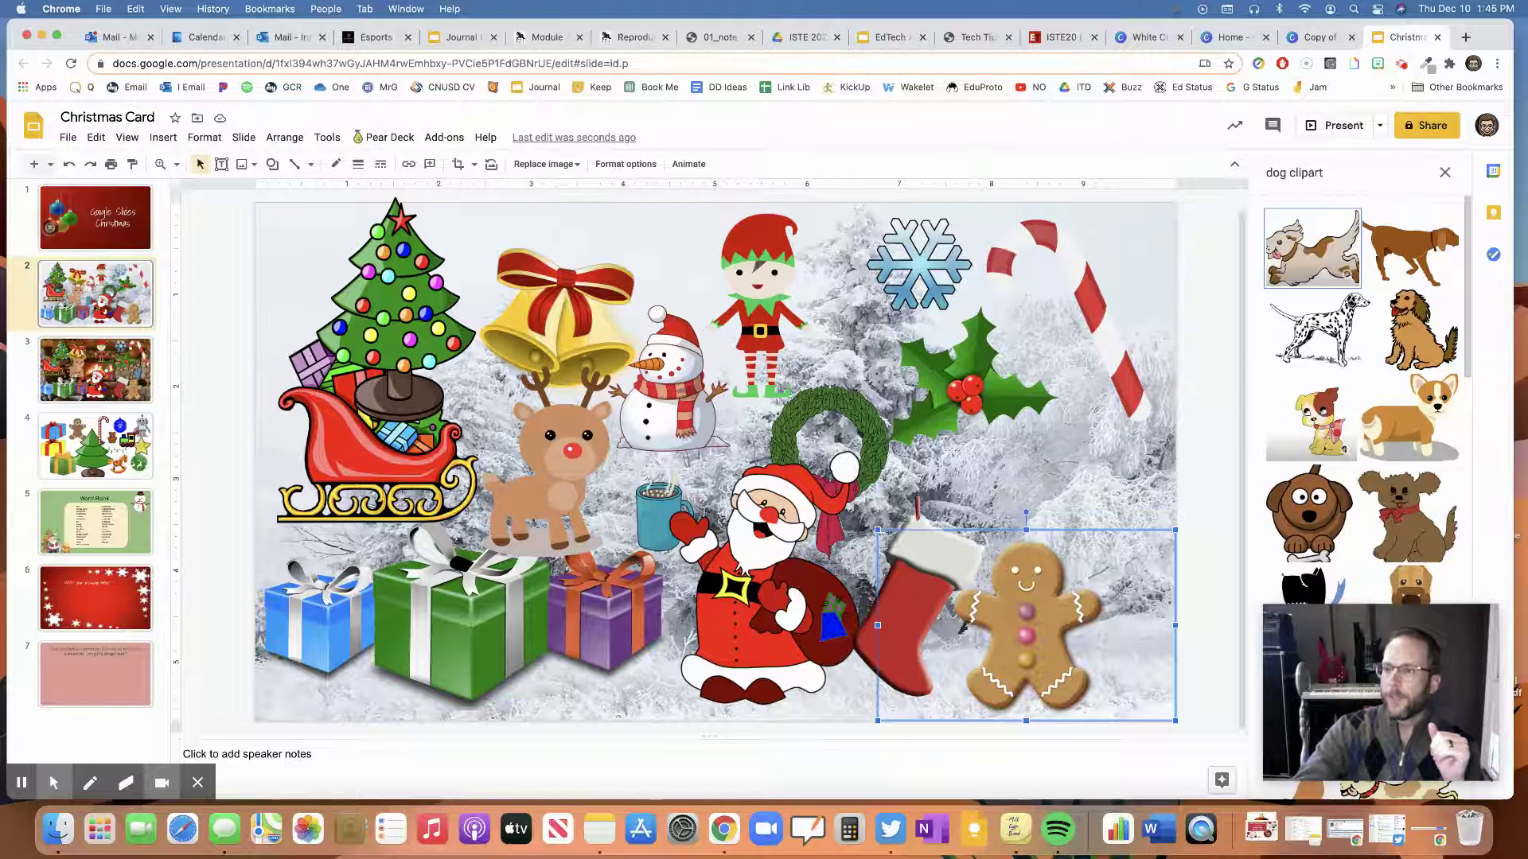
Place puppy and golden dog clipart on slide 2, deleting each one again
drag(1314, 430, 980, 424)
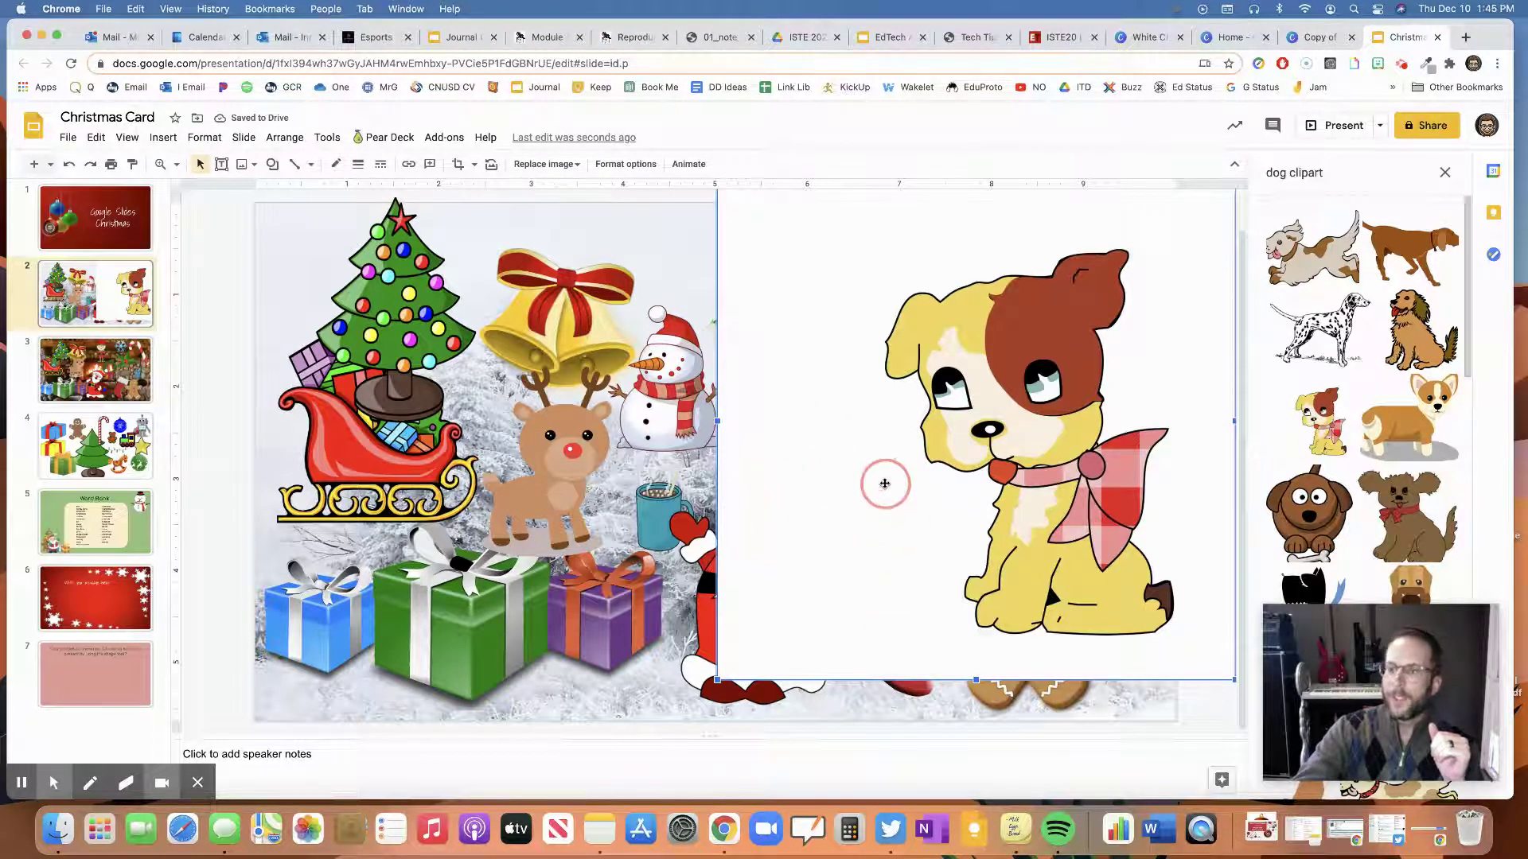
key(BackSpace)
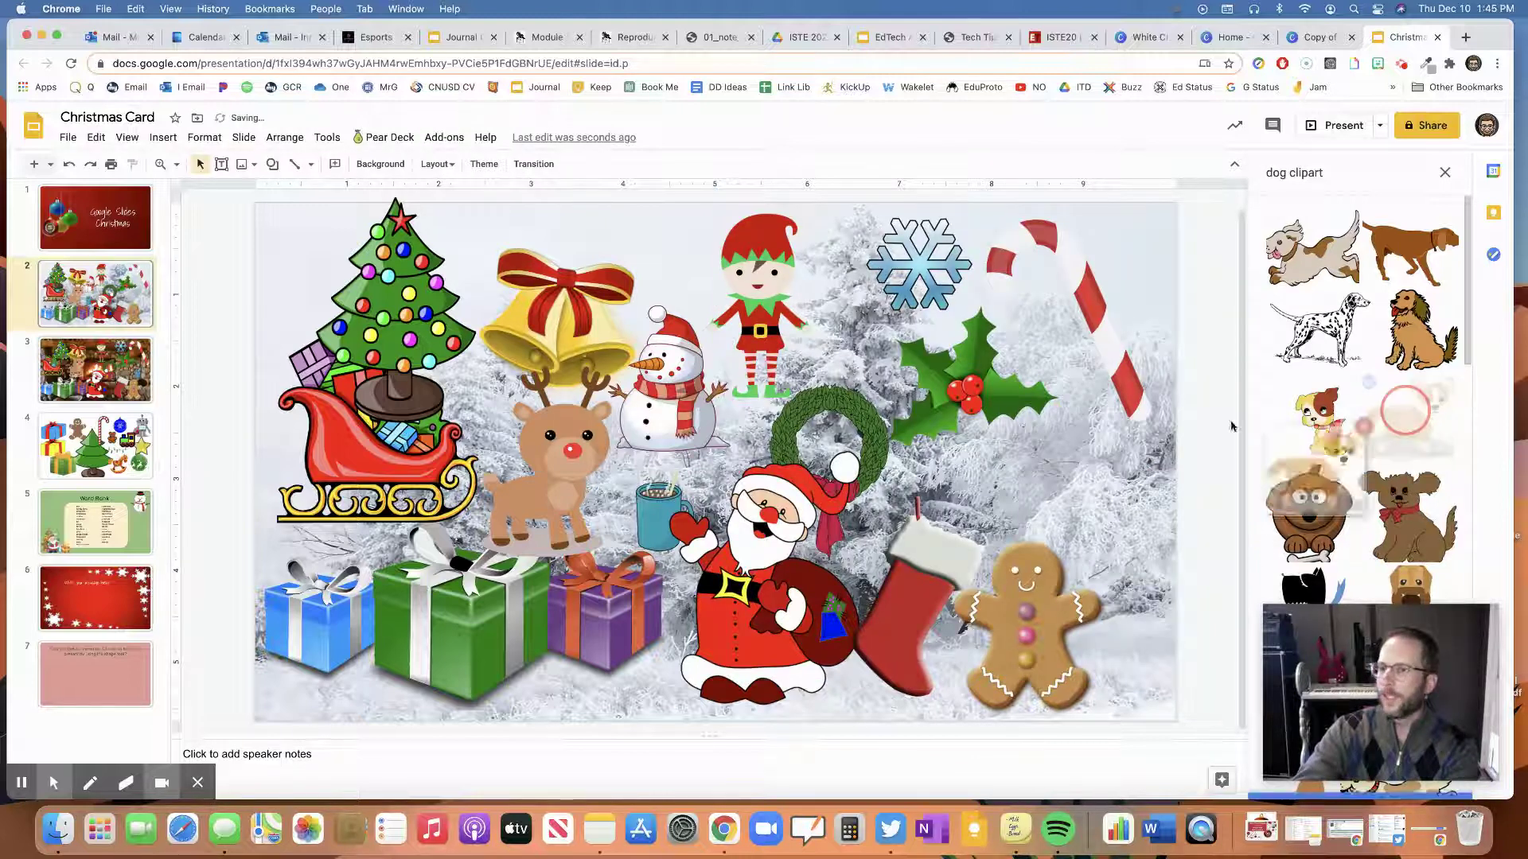
mouse_move(1406, 410)
mouse_down()
mouse_move(1023, 490)
mouse_move(1404, 410)
mouse_up()
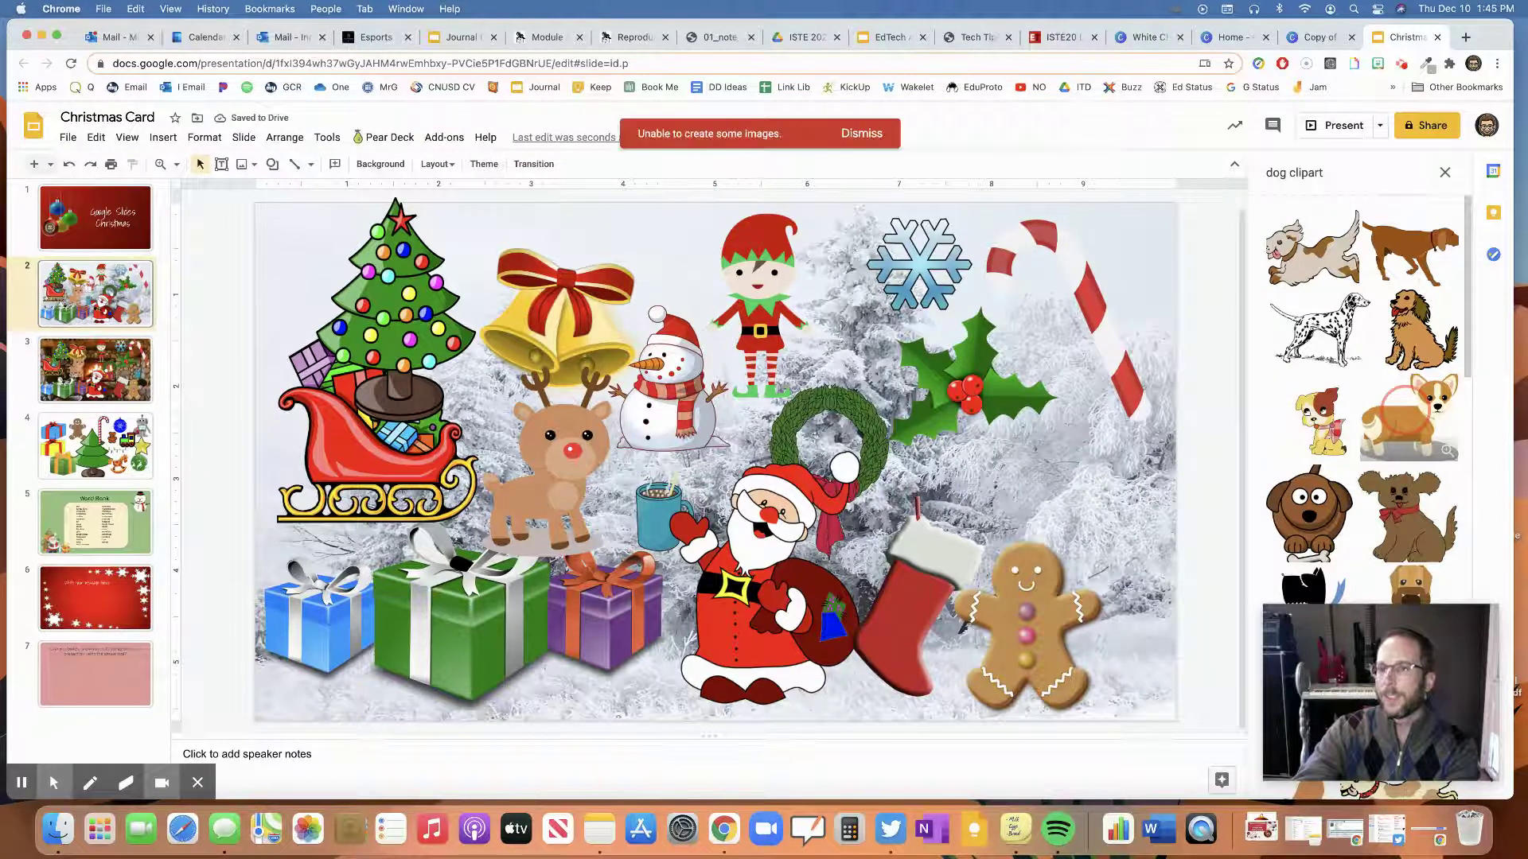
click(1410, 320)
drag(965, 417, 965, 418)
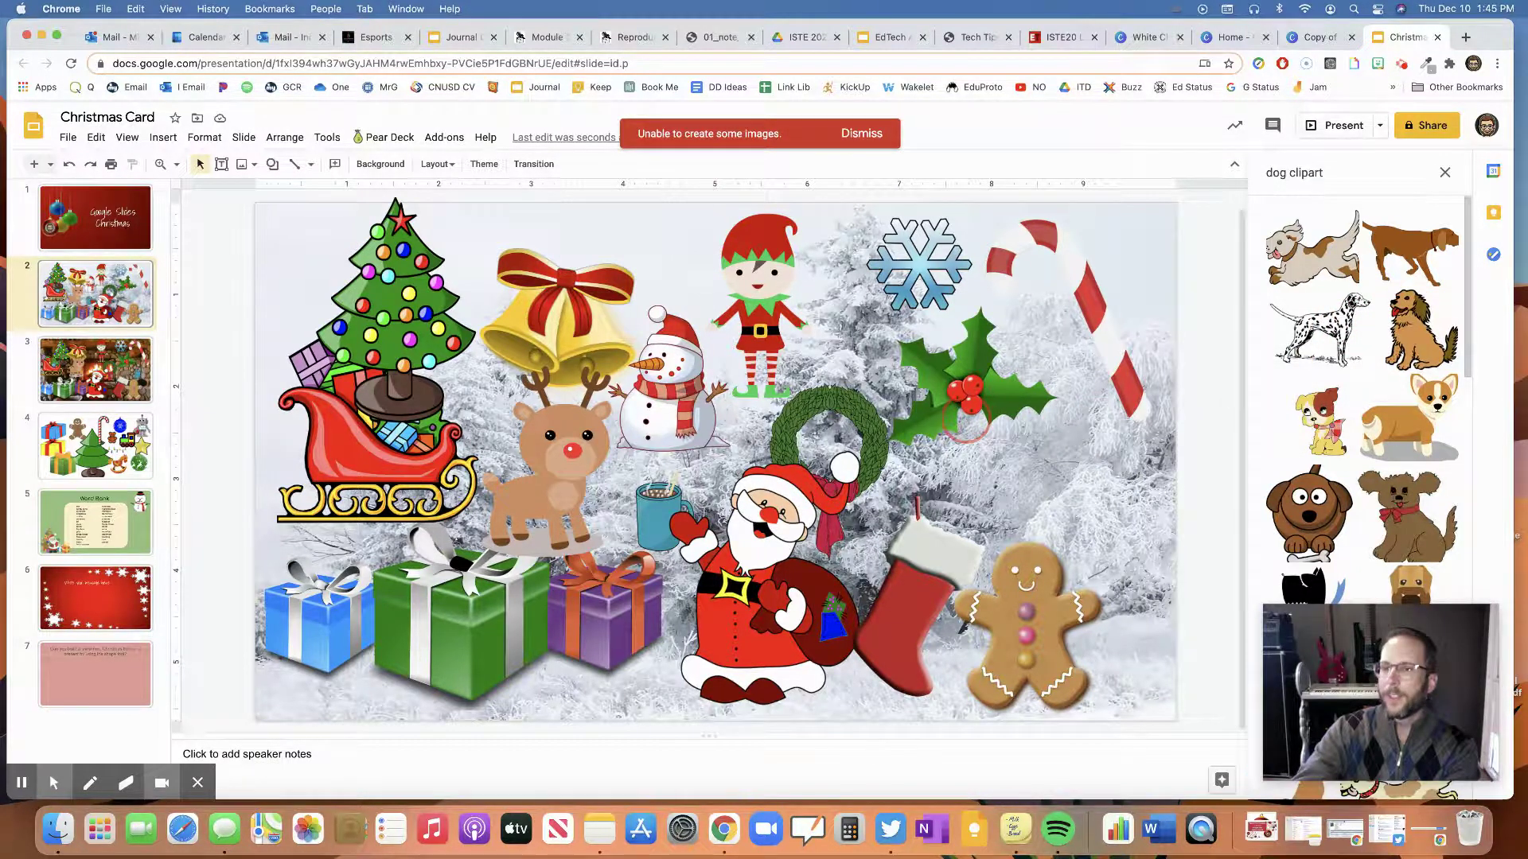
click(860, 134)
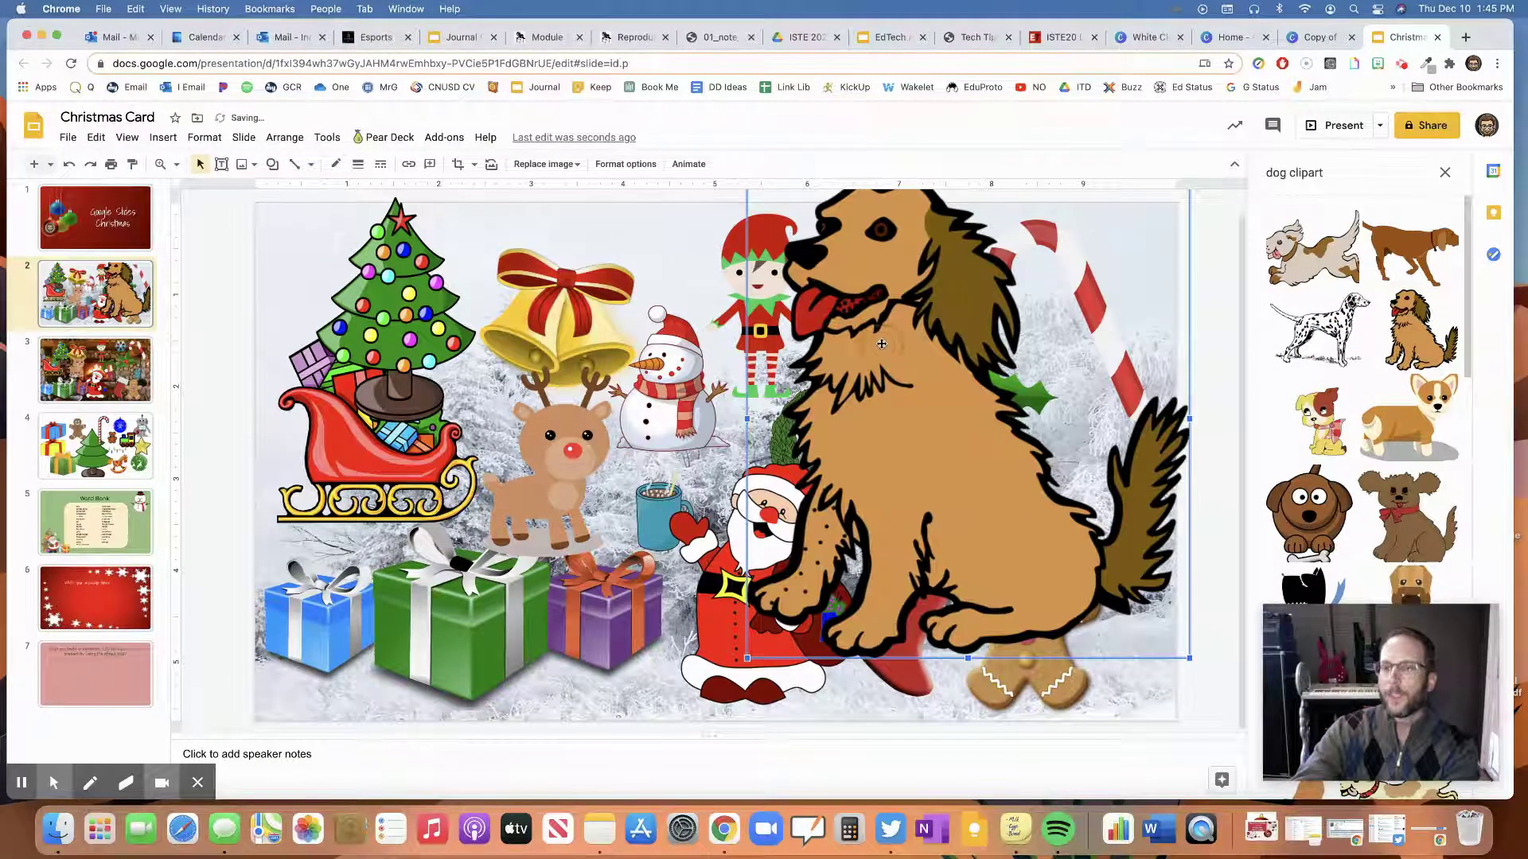
key(Delete)
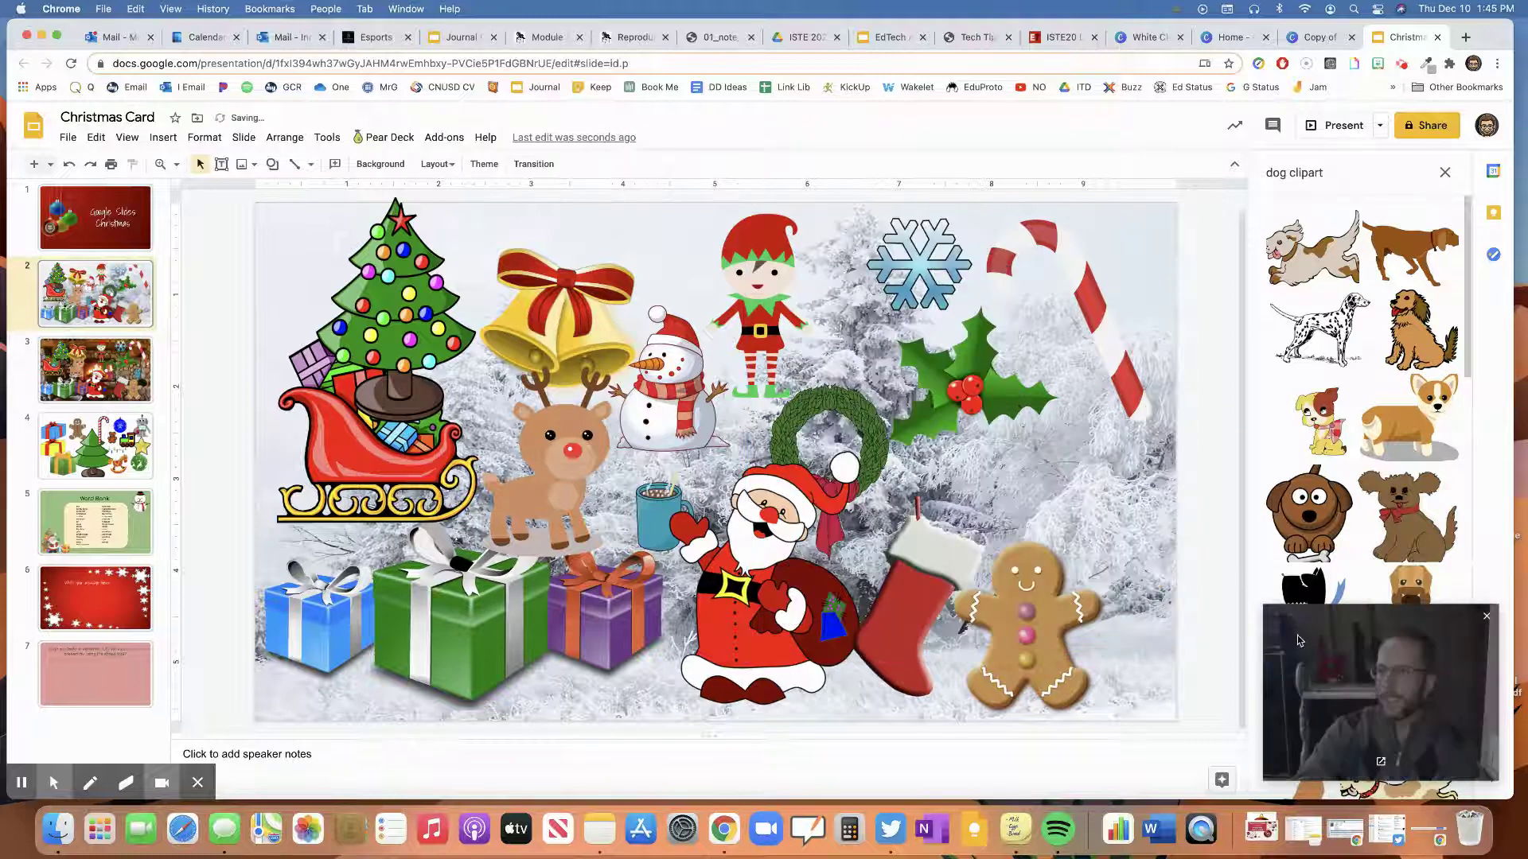
Insert a brown cartoon dog, delete it, and move on to slide 3's fireplace scene
drag(1329, 650, 946, 617)
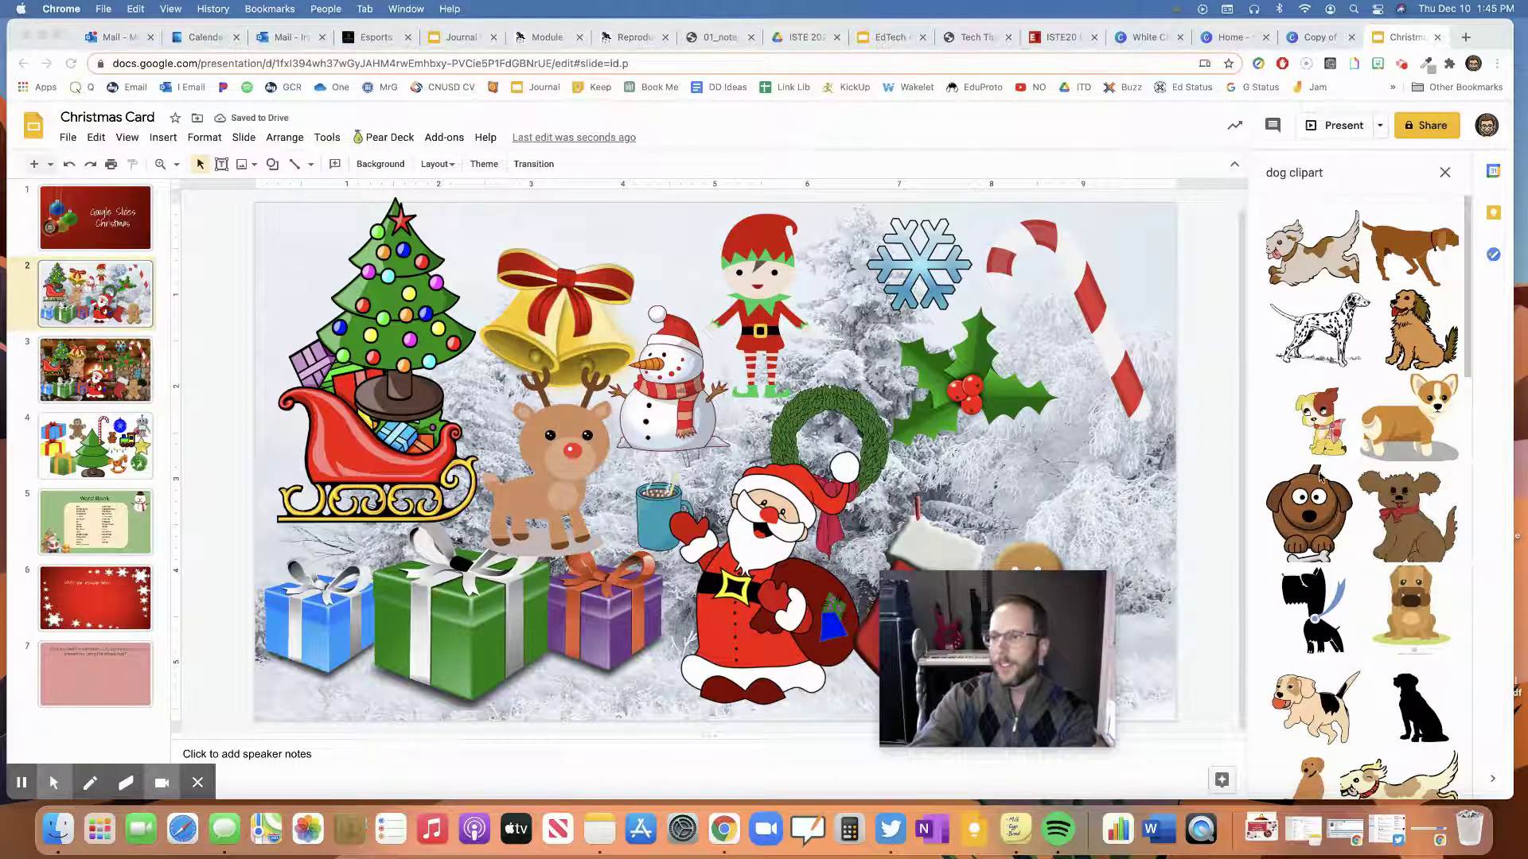
click(1315, 515)
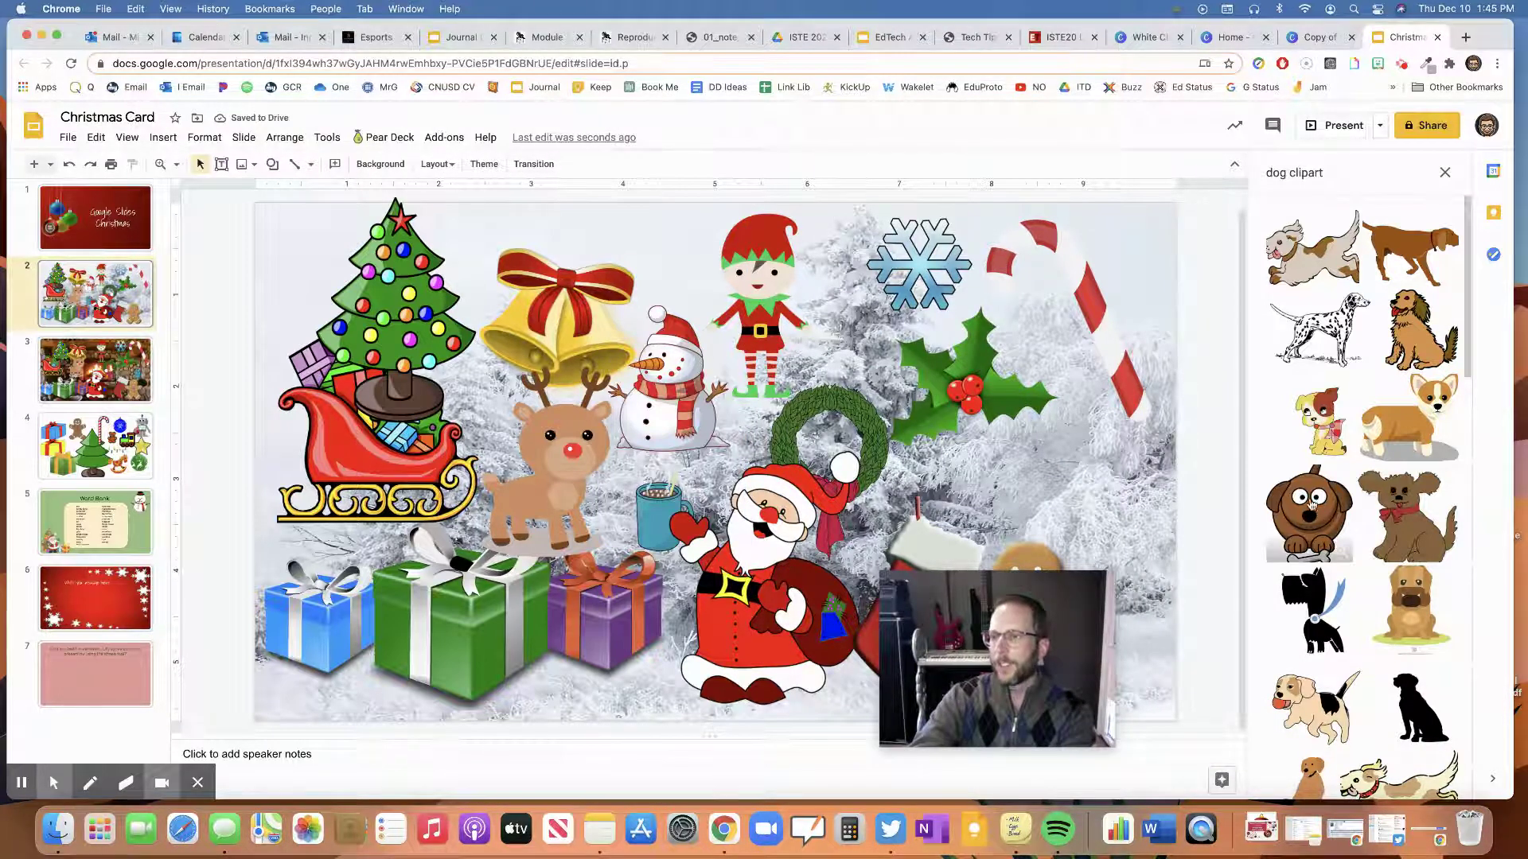
click(1309, 503)
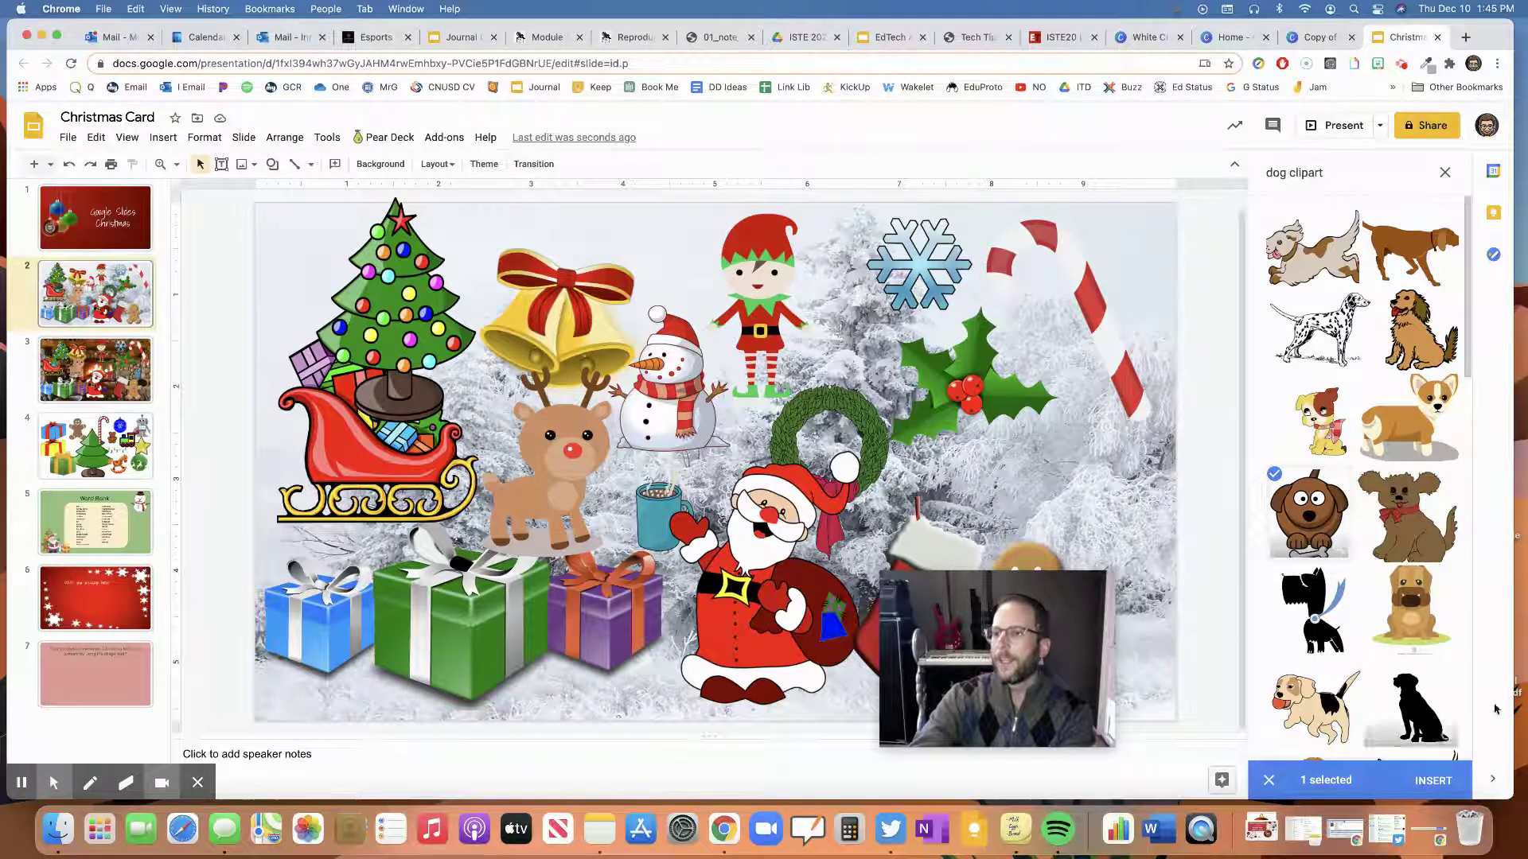
click(1432, 780)
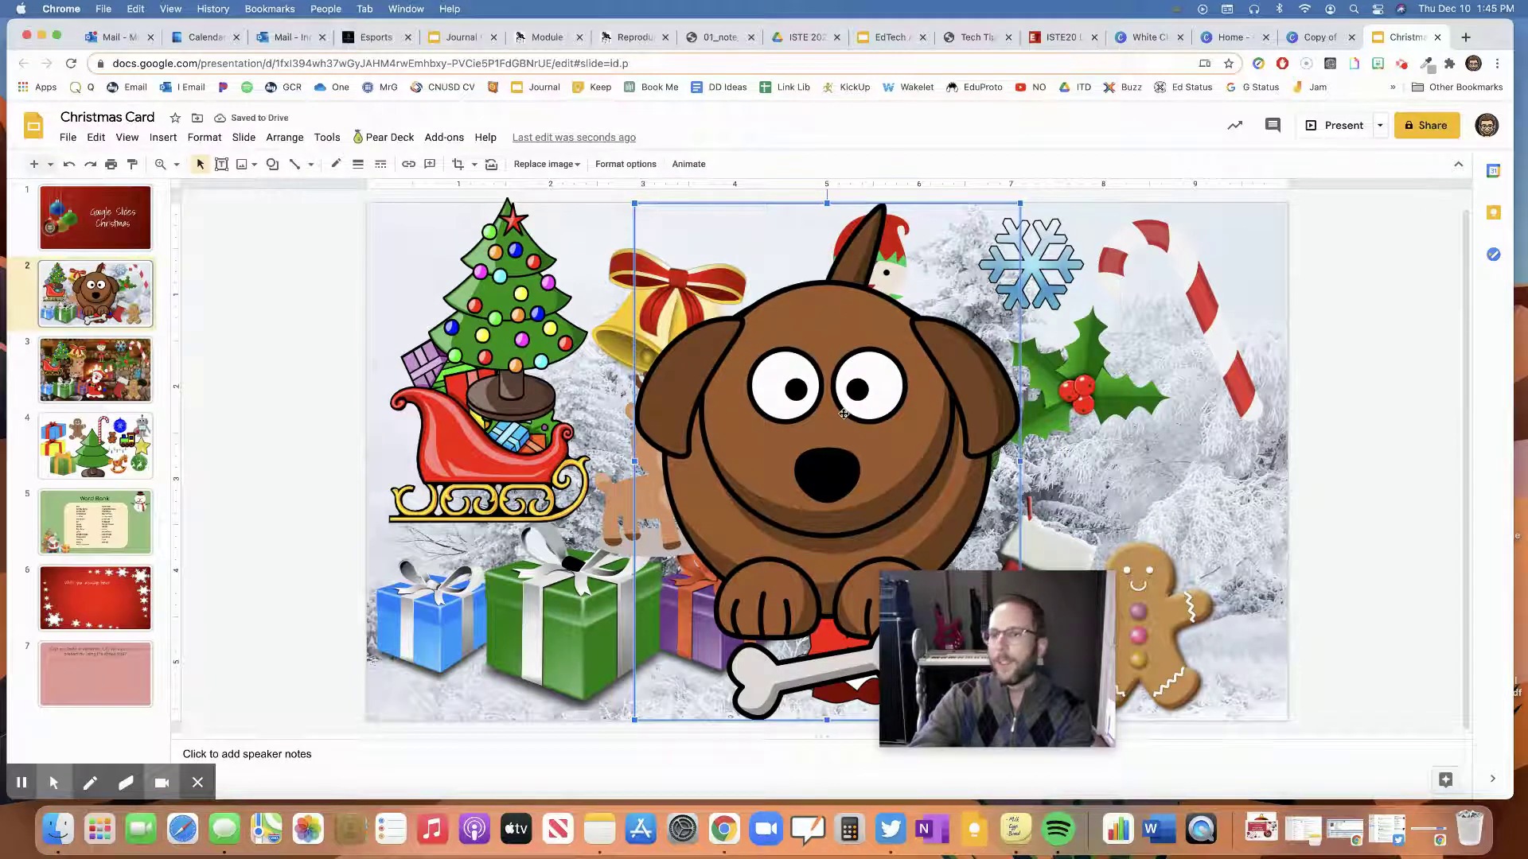
key(BackSpace)
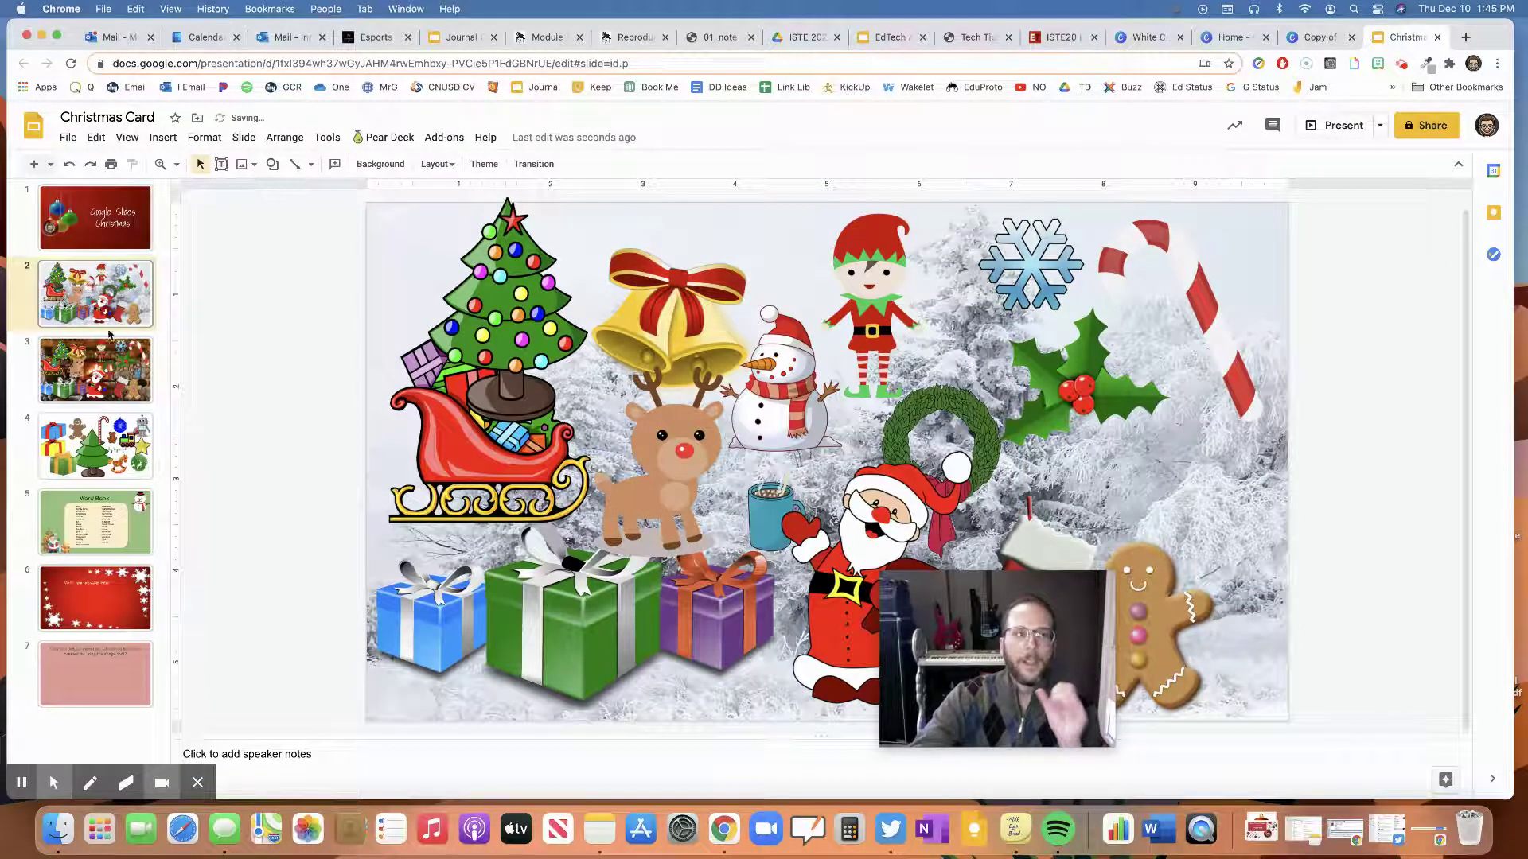
click(104, 376)
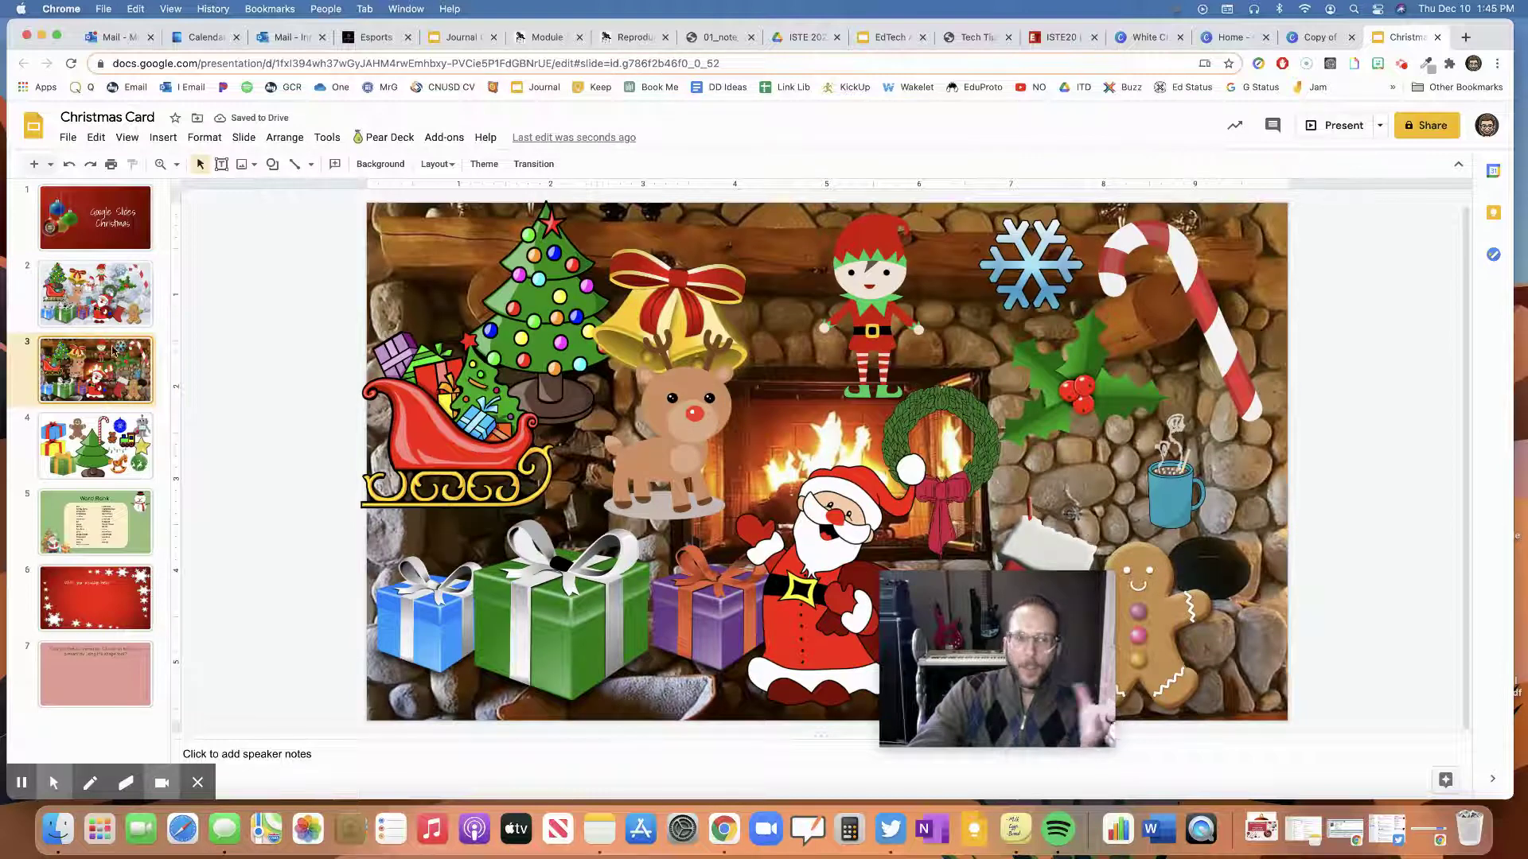
On slide 4, nudge the toys, shifting the green gift slightly
key(Down)
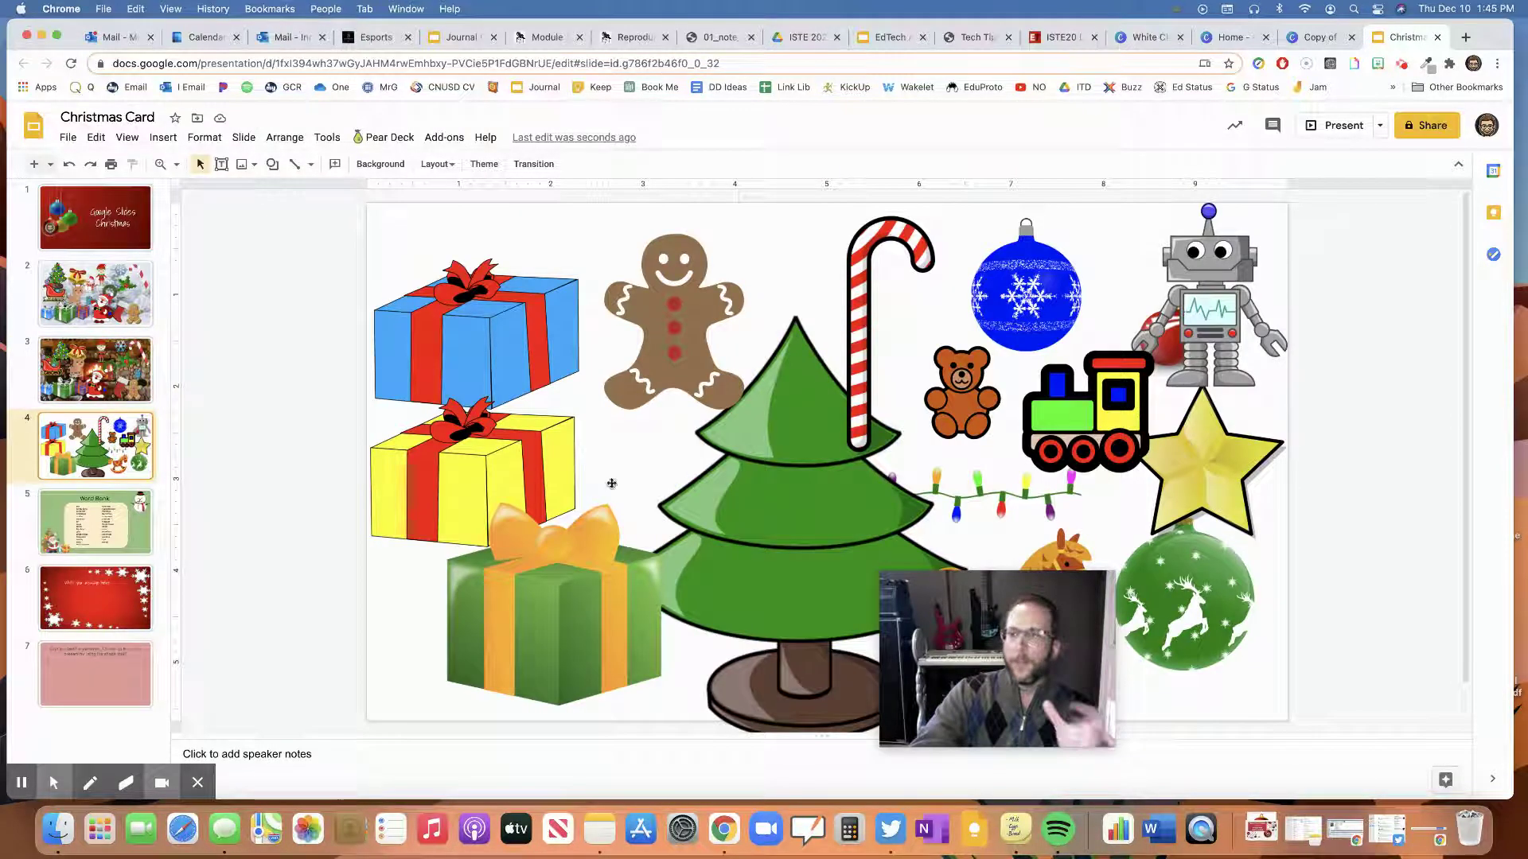
drag(1269, 636, 1307, 617)
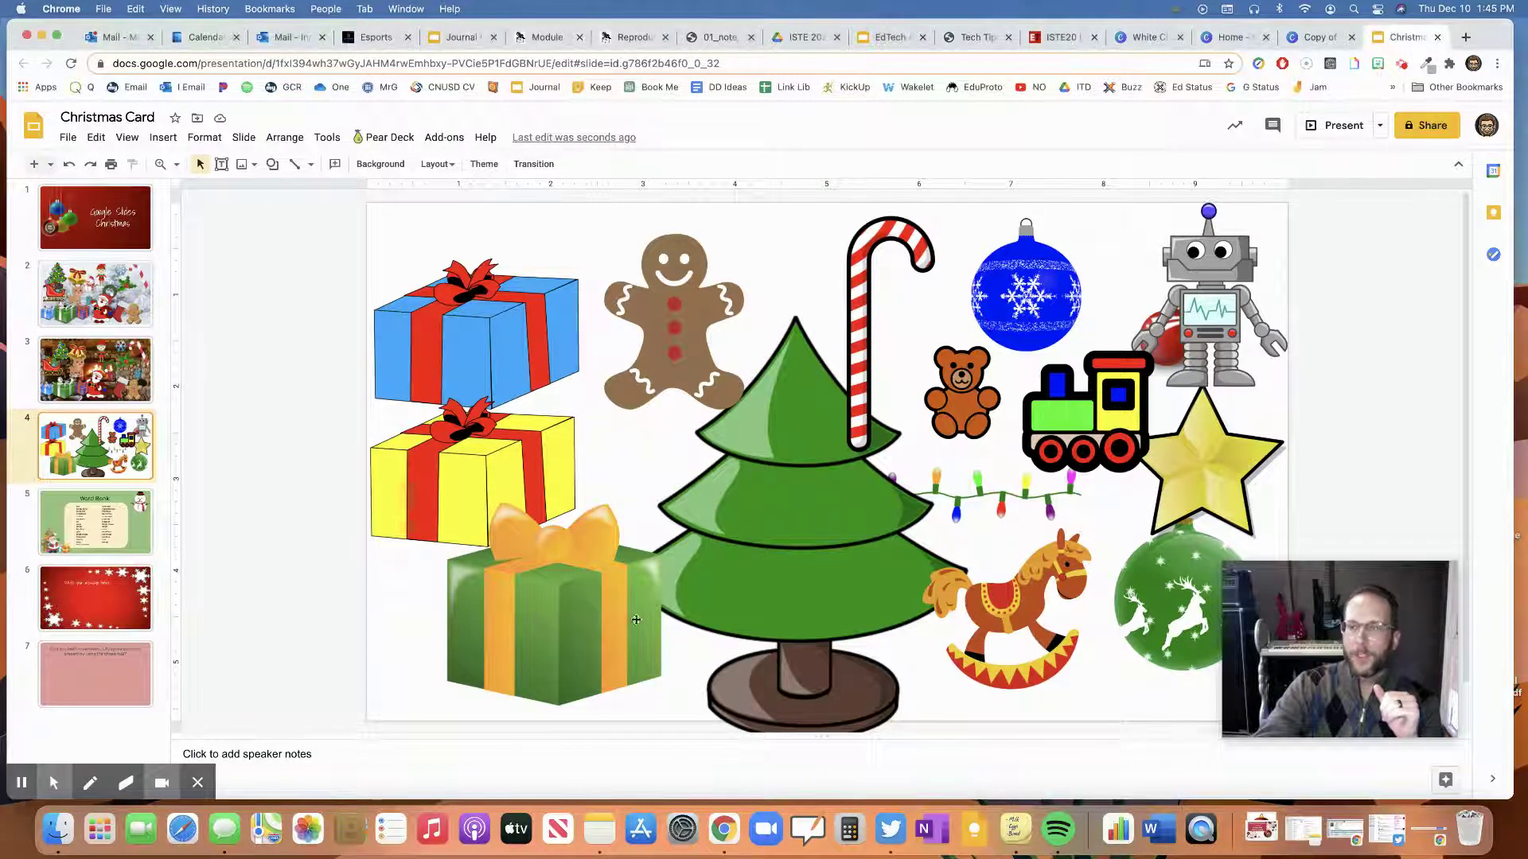
drag(591, 614, 547, 612)
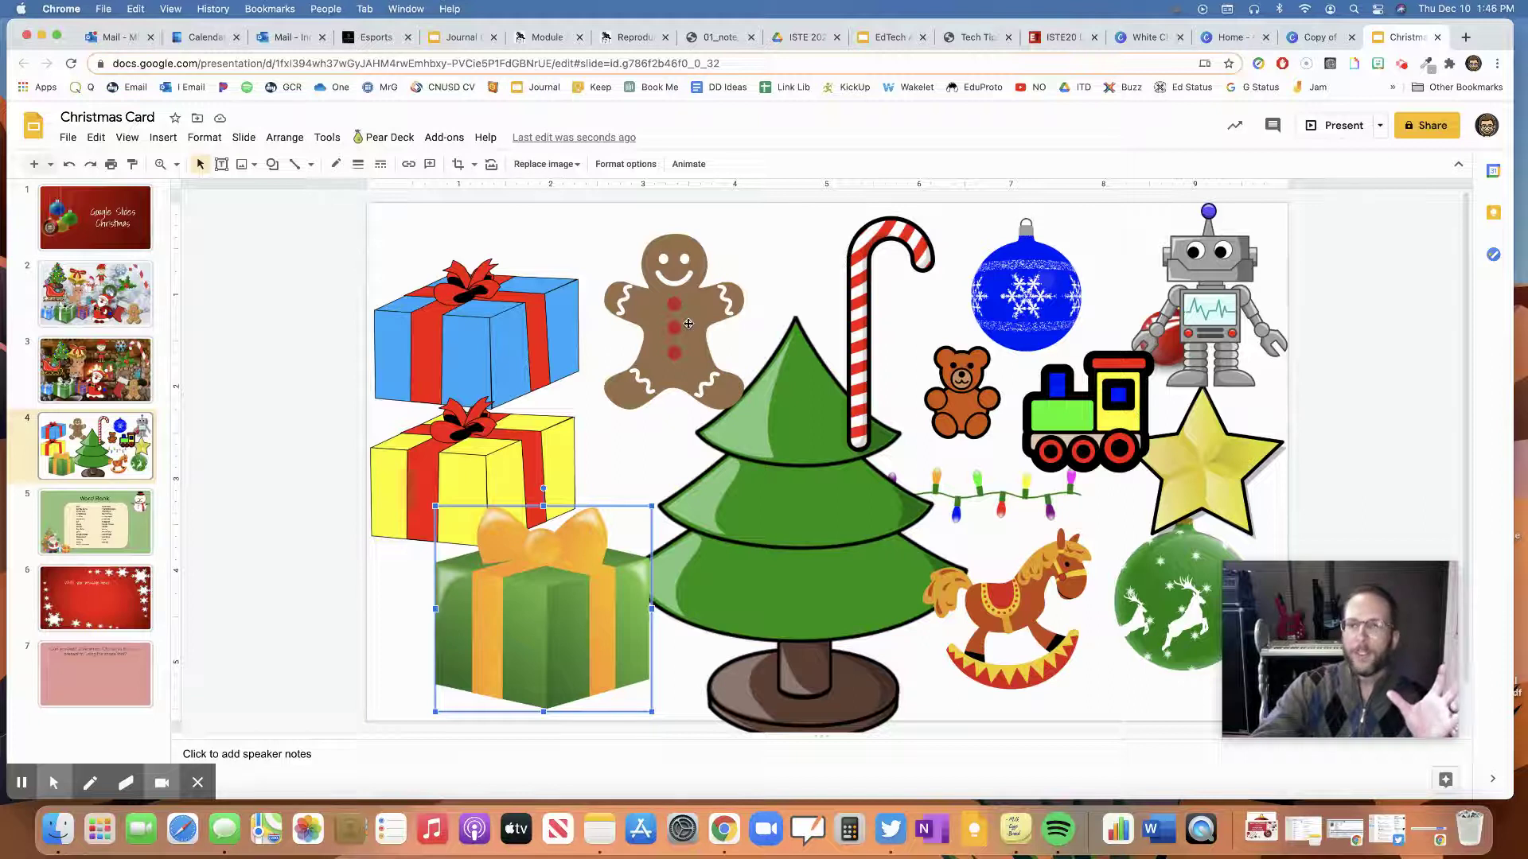
Move the candy cane onto the tree and resize it, undoing stretches, leaving it slightly larger
click(863, 317)
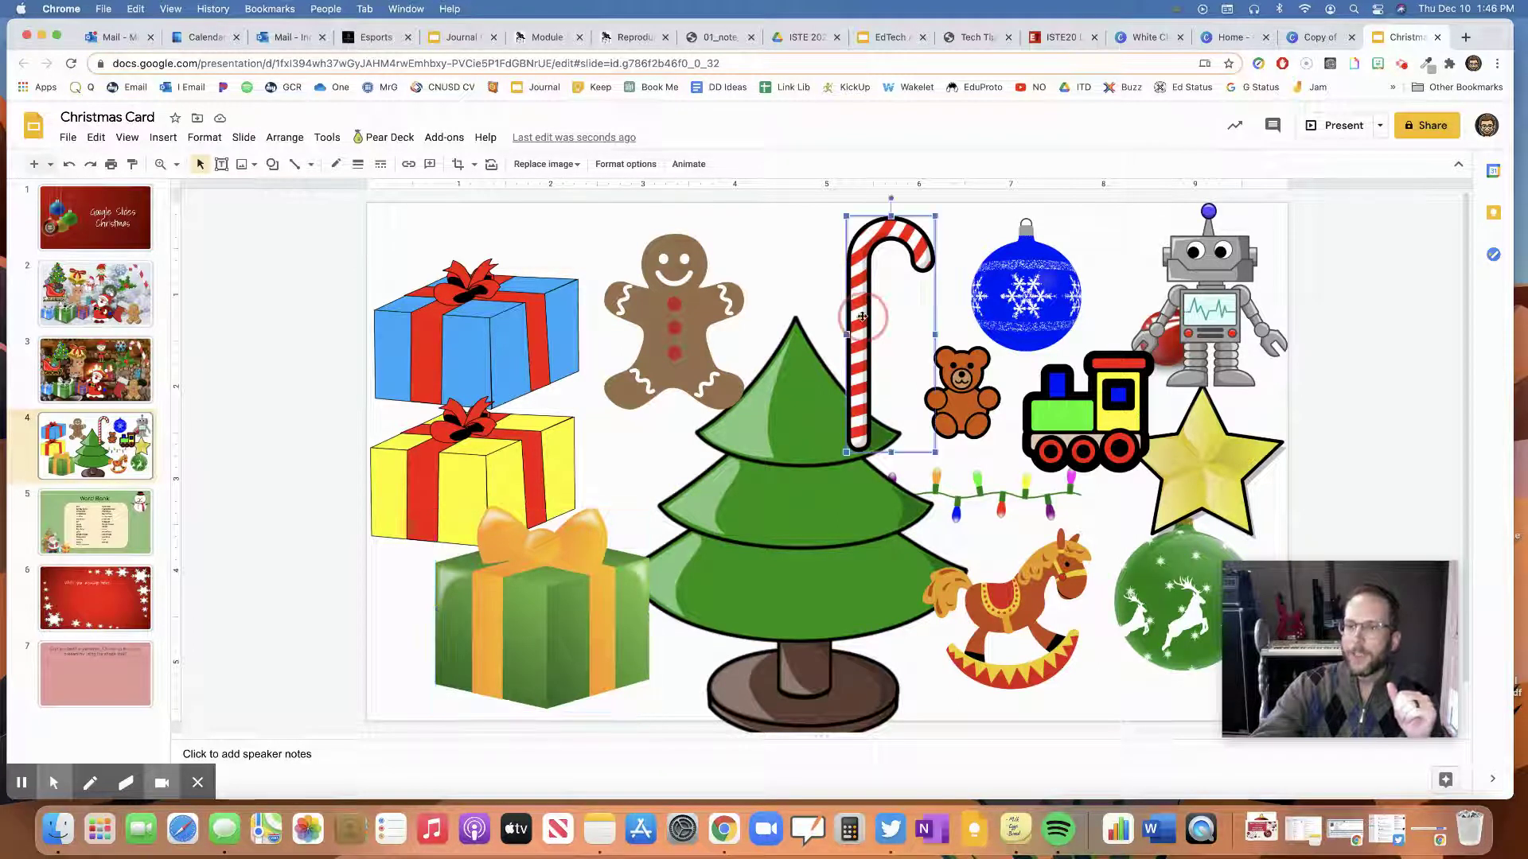
drag(863, 317, 756, 478)
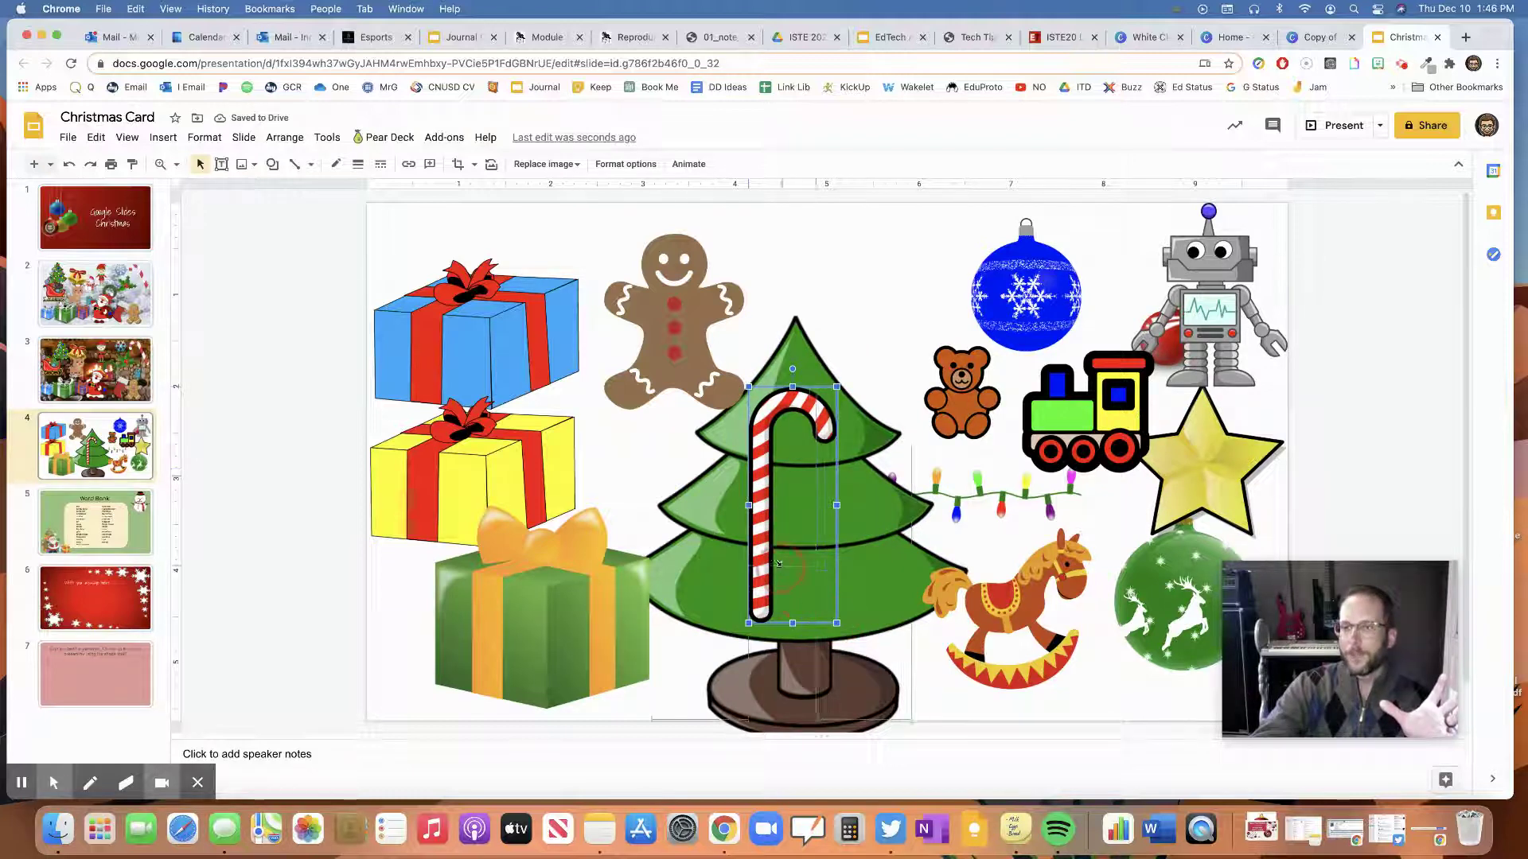
drag(836, 624, 809, 550)
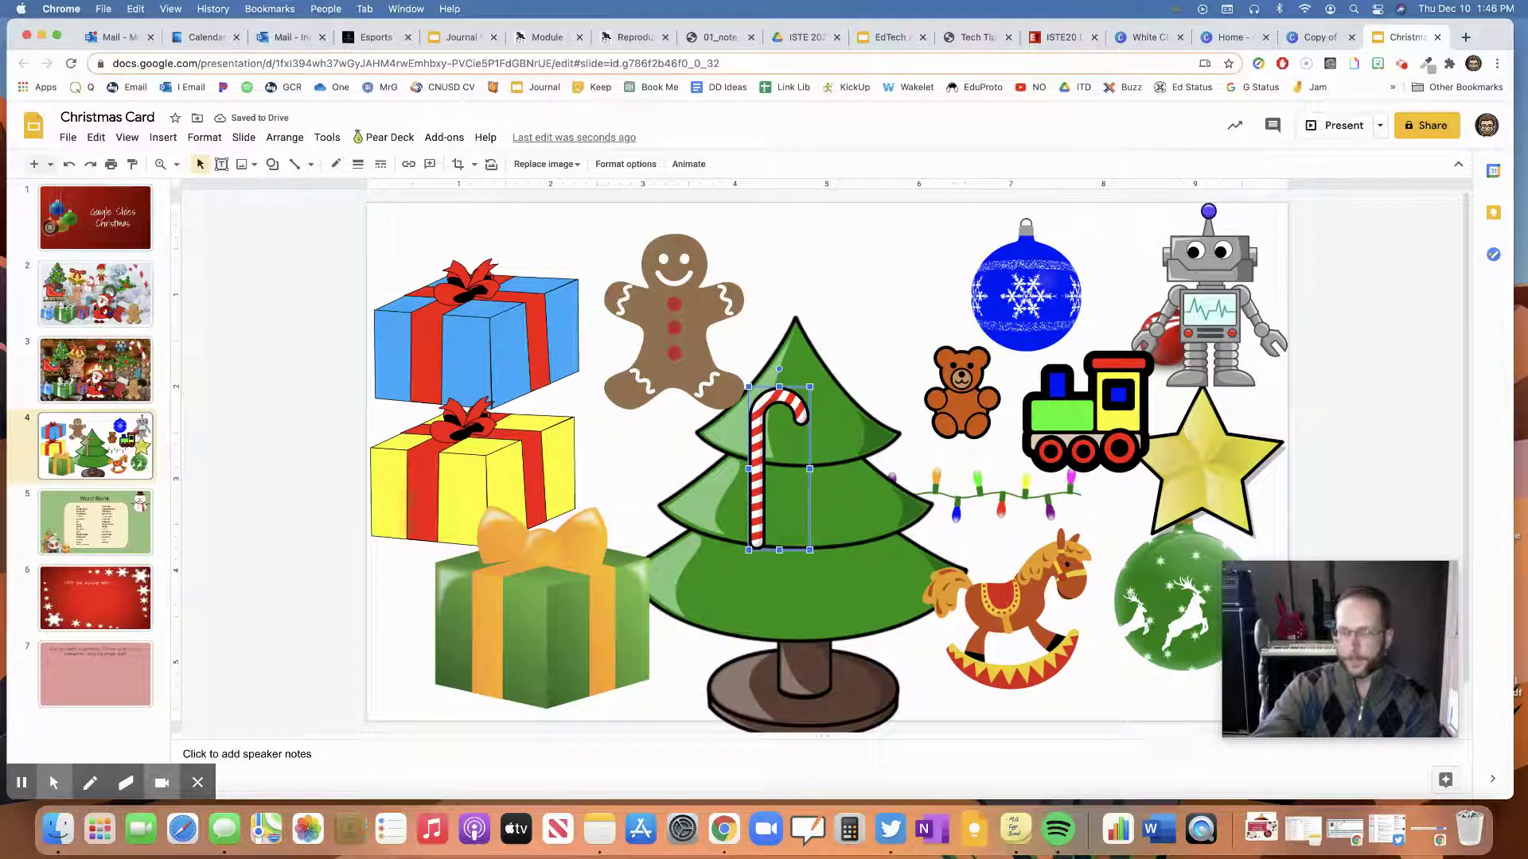
drag(811, 552, 836, 574)
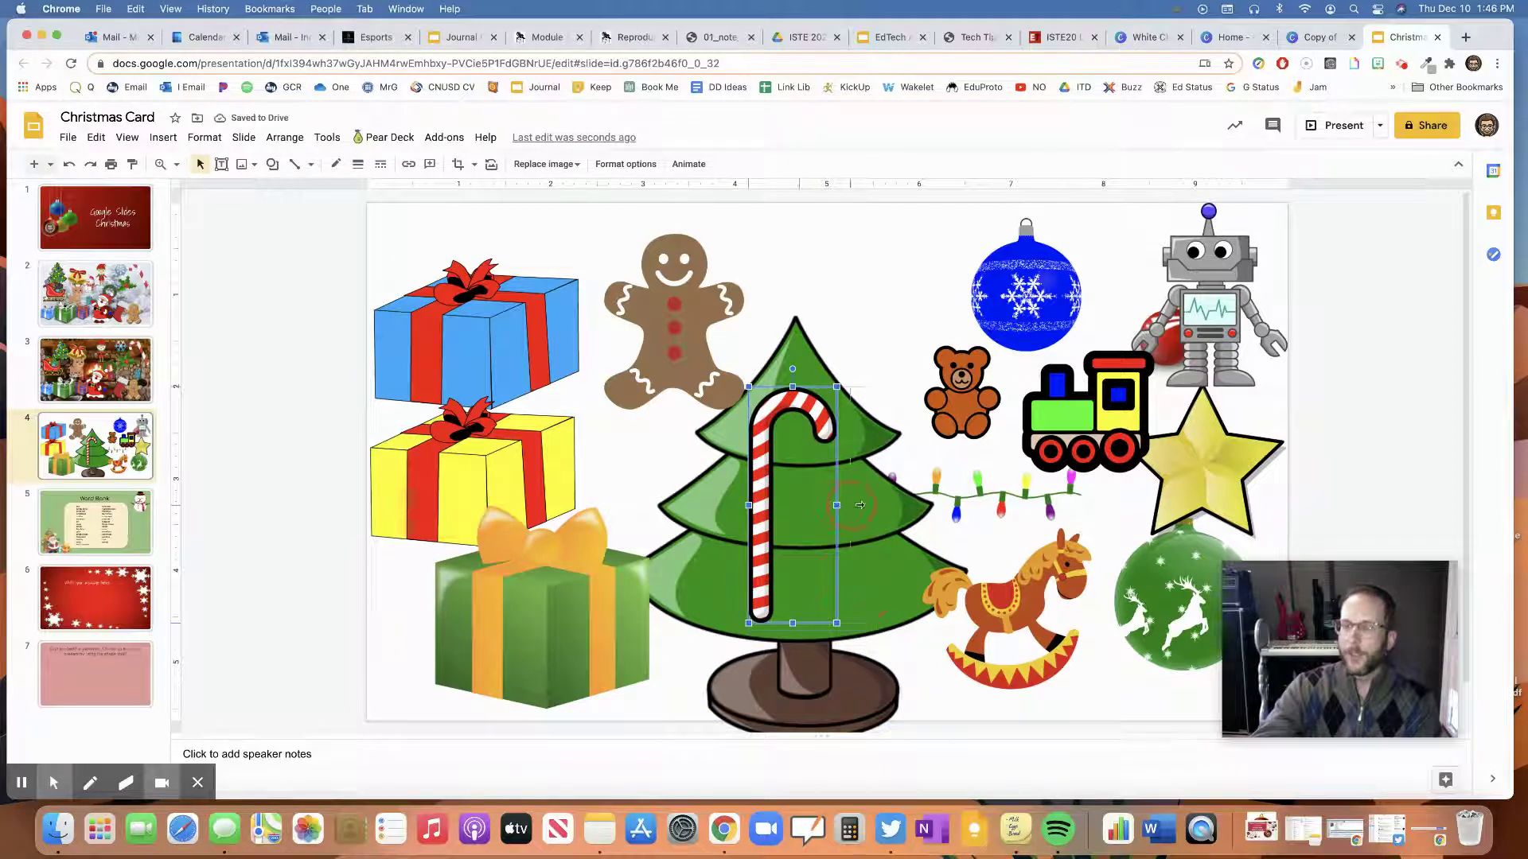
drag(837, 504, 987, 511)
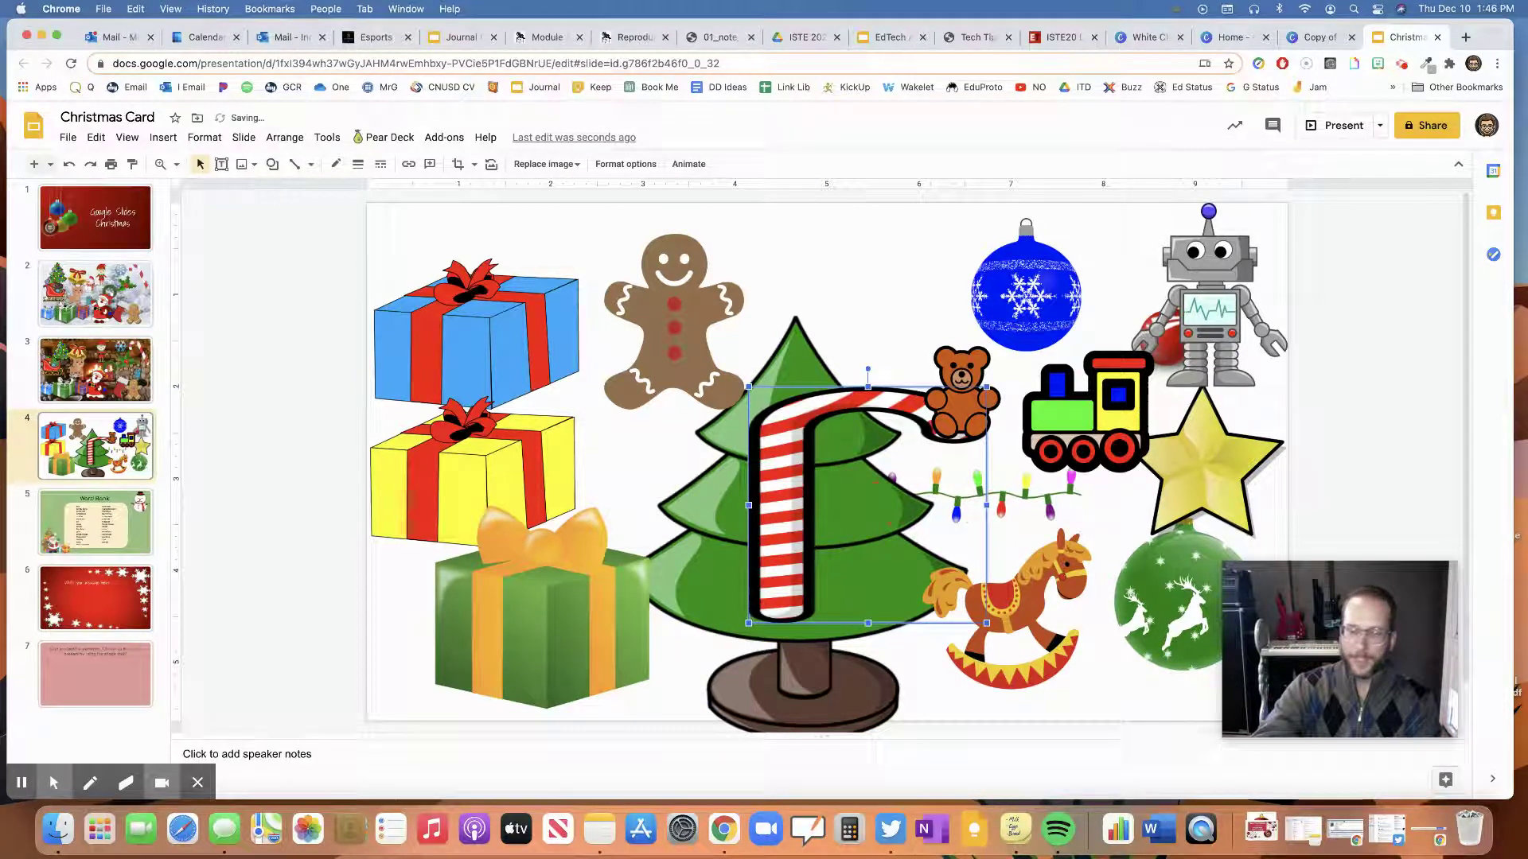
key(super+z)
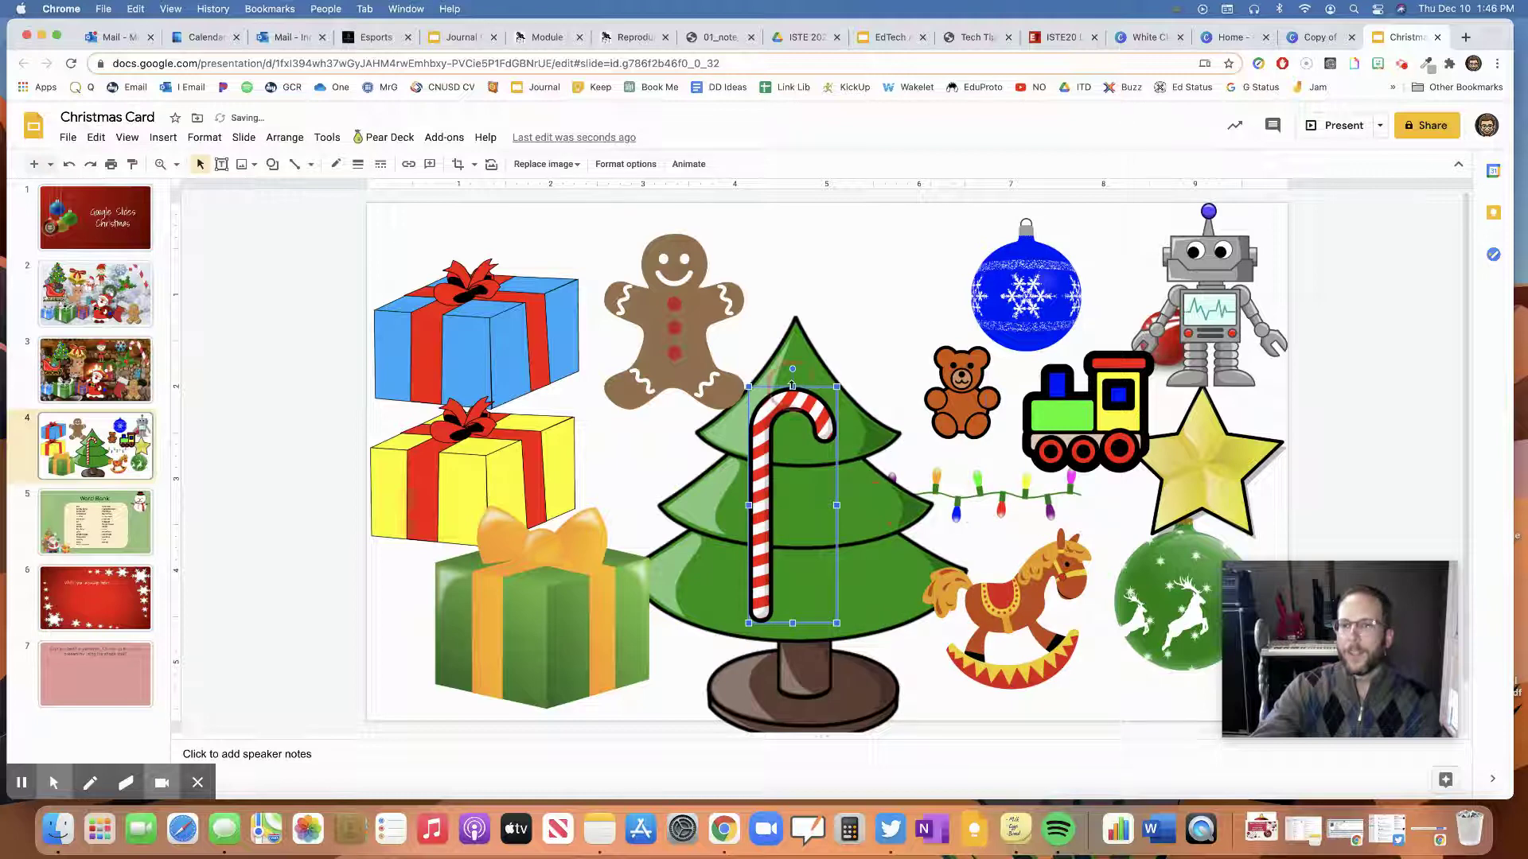
drag(793, 387, 788, 309)
key(super+z)
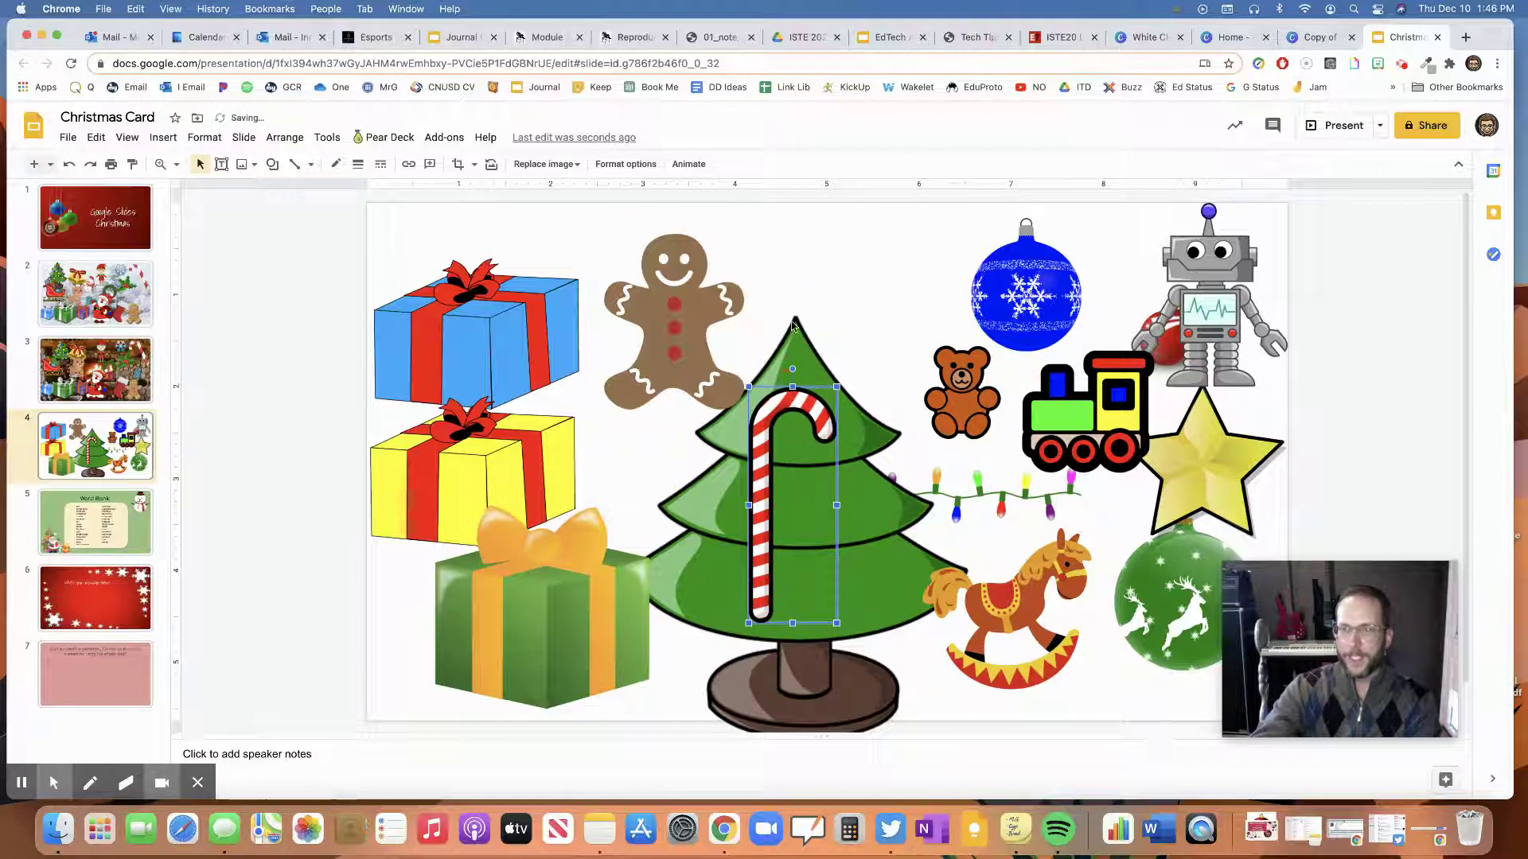
mouse_move(837, 386)
mouse_down()
mouse_move(868, 356)
mouse_move(843, 397)
mouse_up()
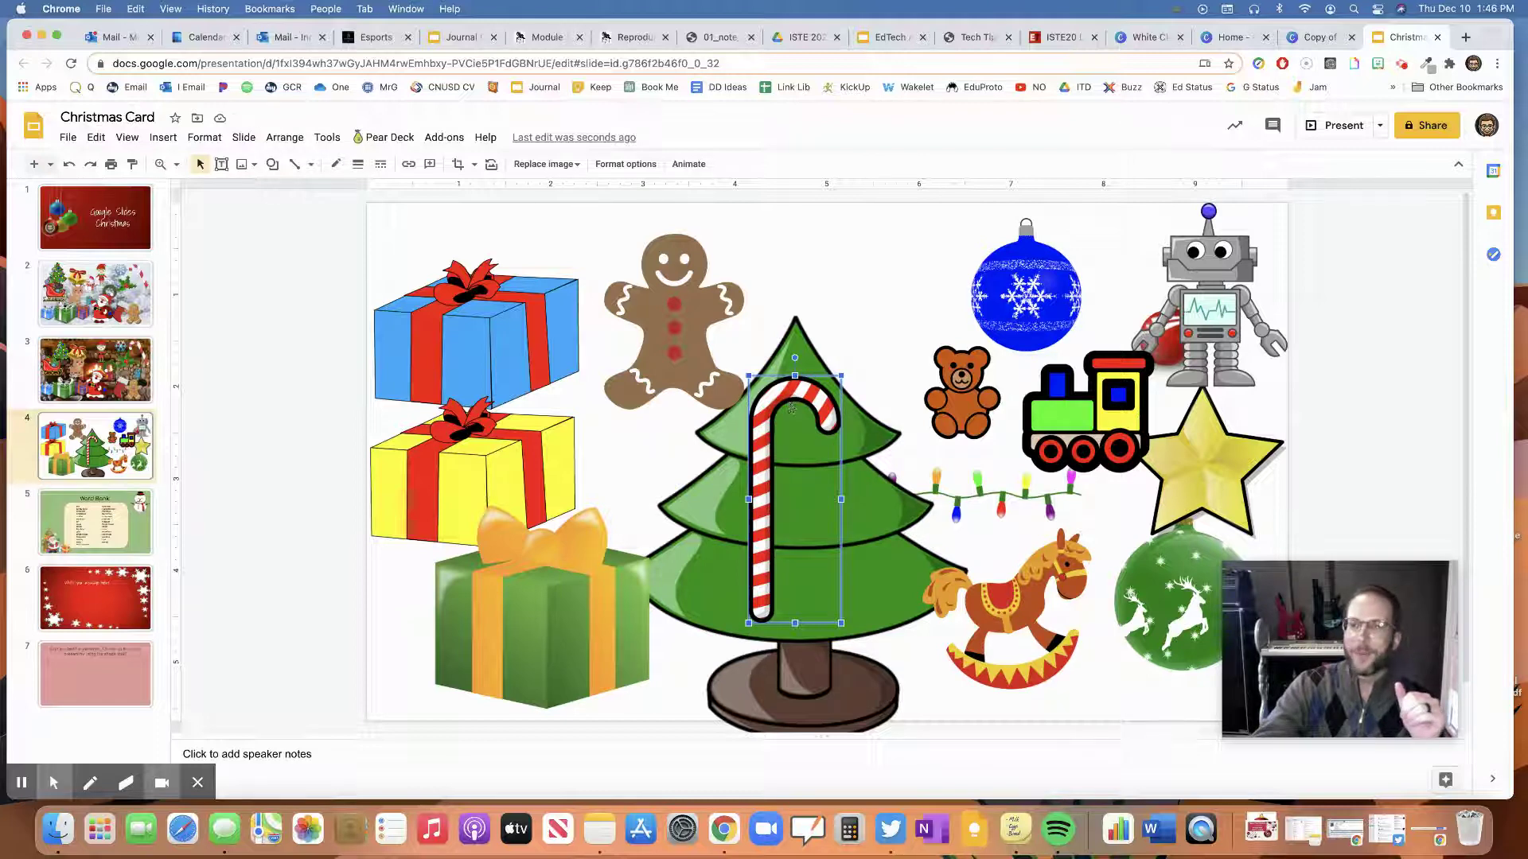
right_click(776, 398)
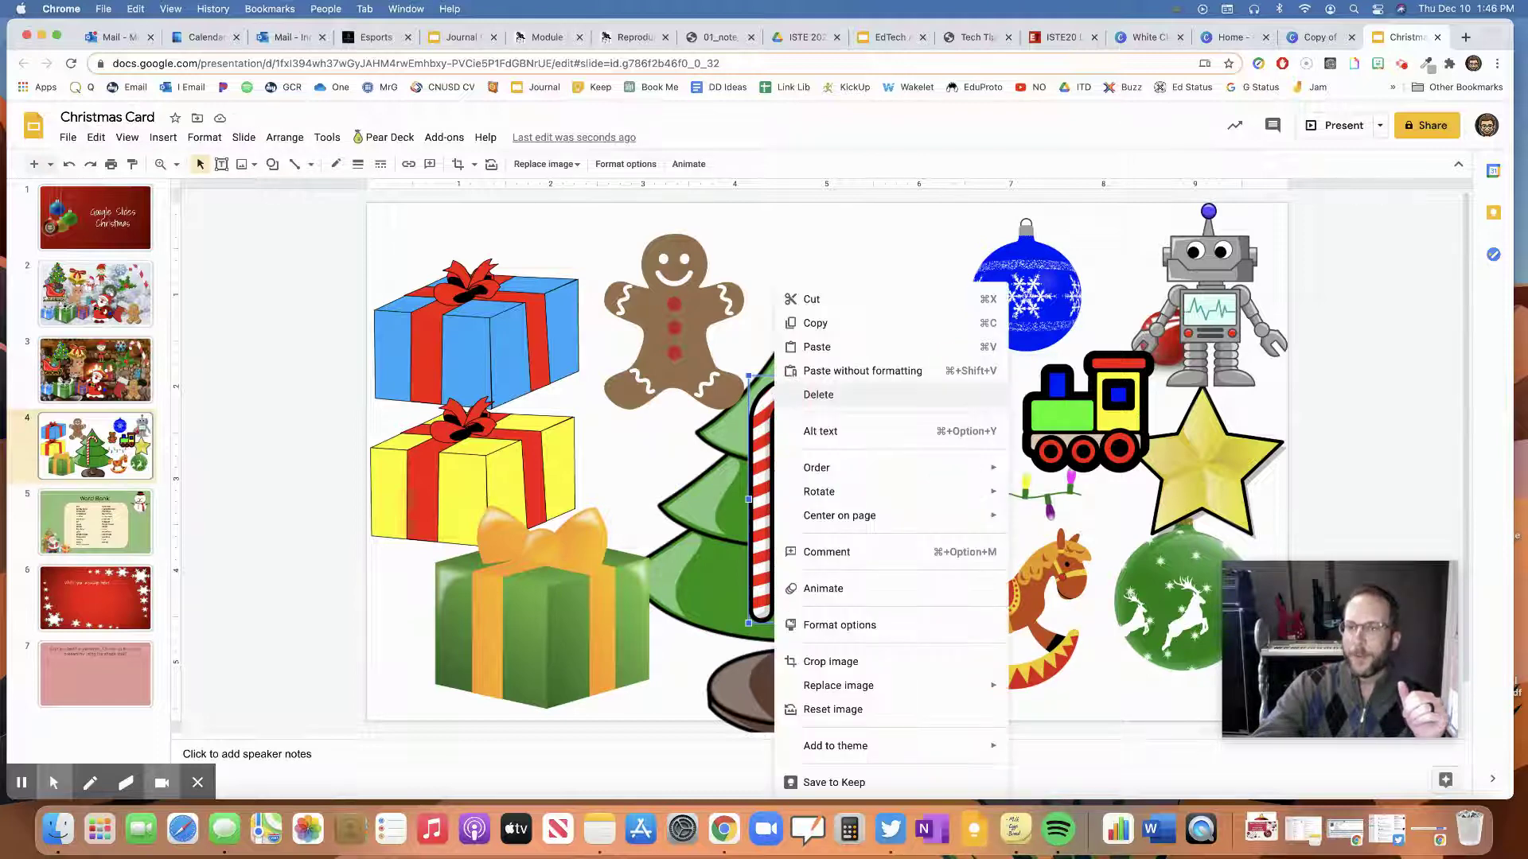
mouse_move(811, 495)
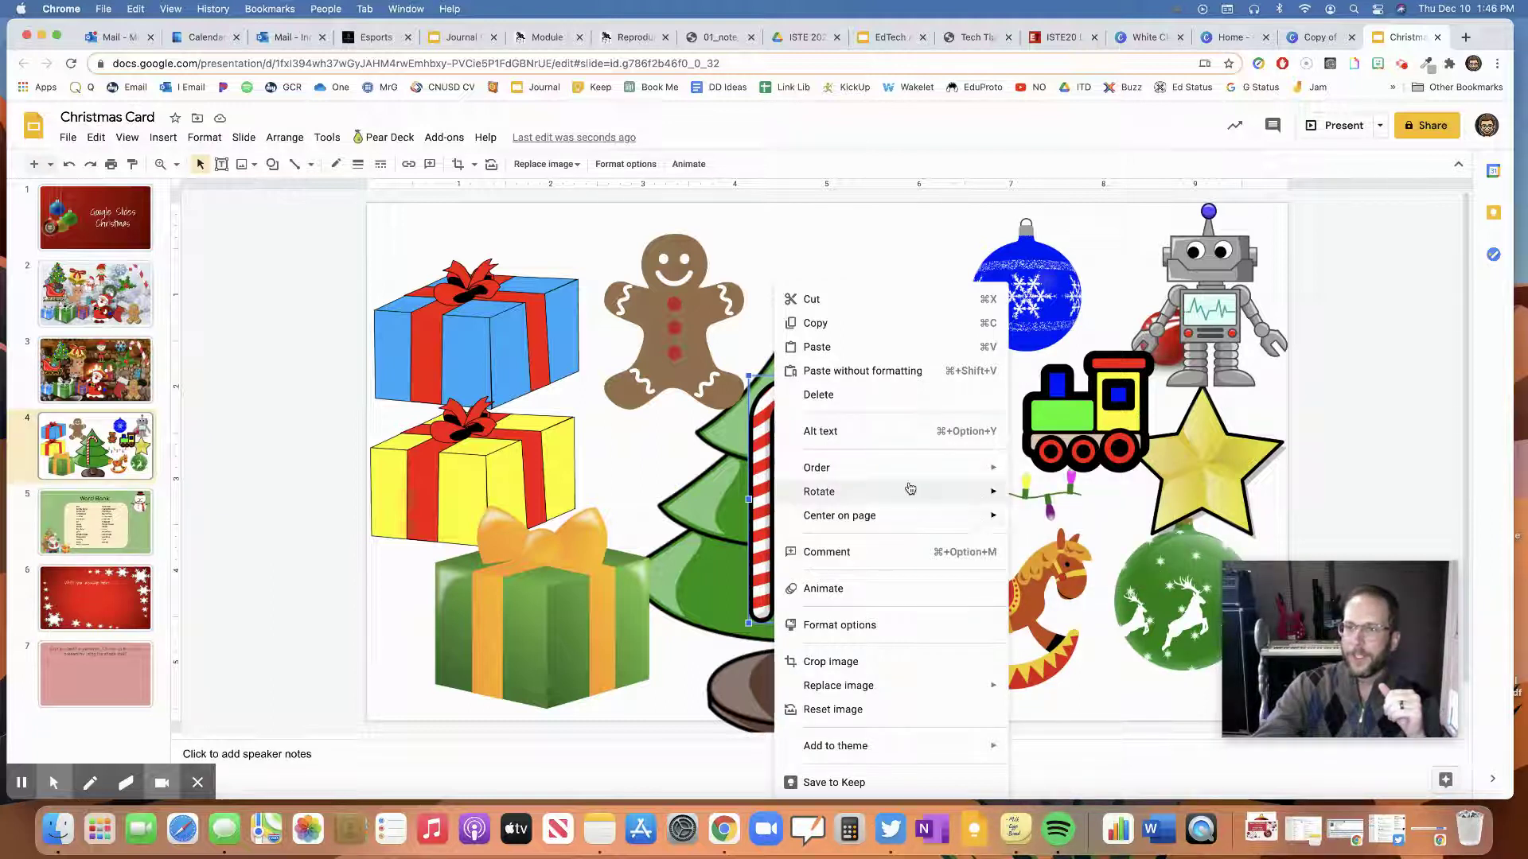
click(1062, 544)
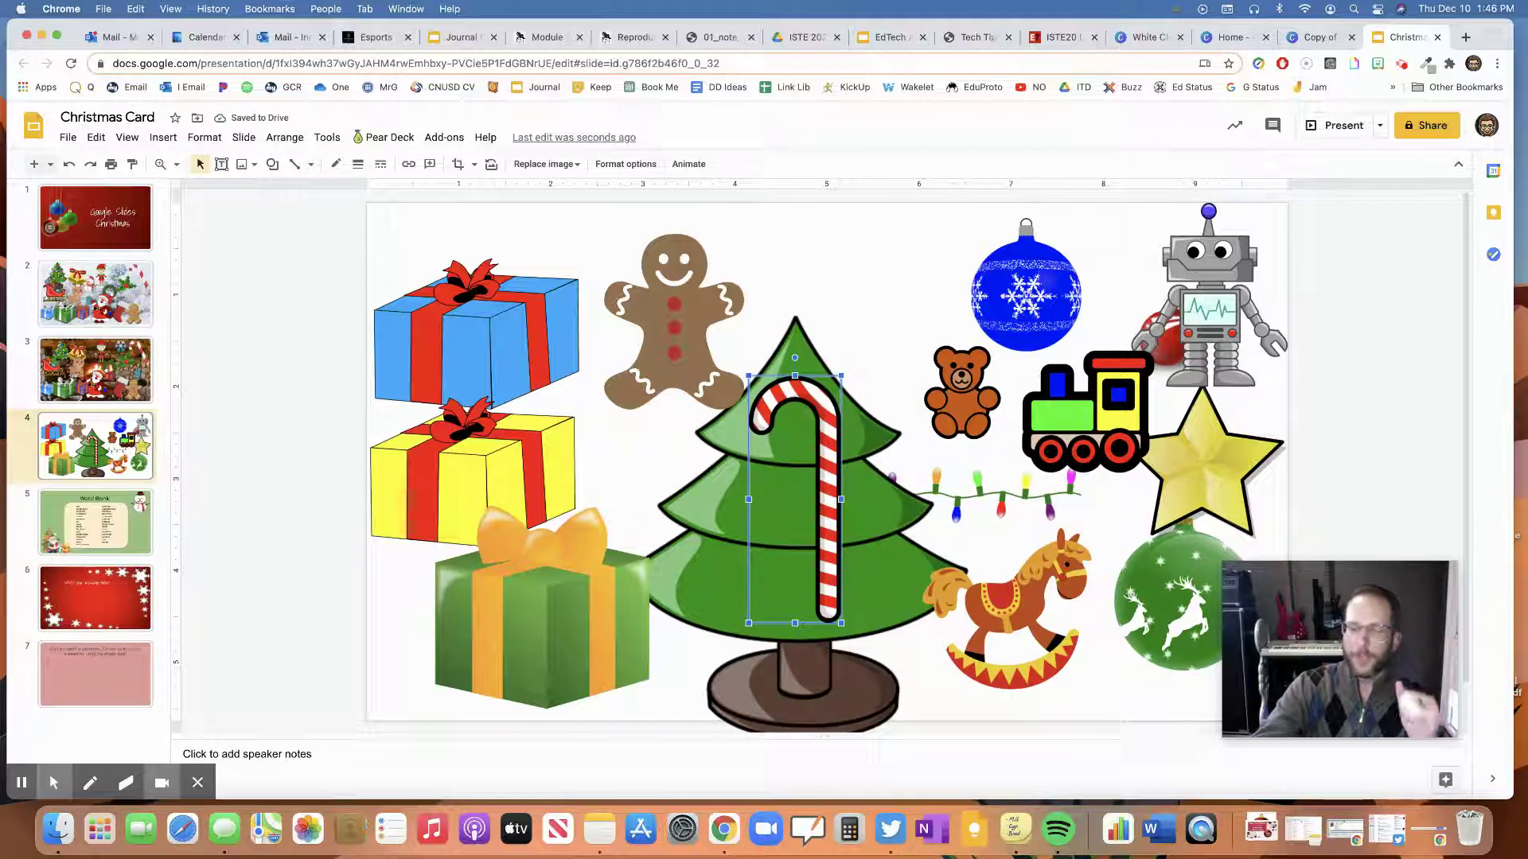
key(super+z)
click(857, 267)
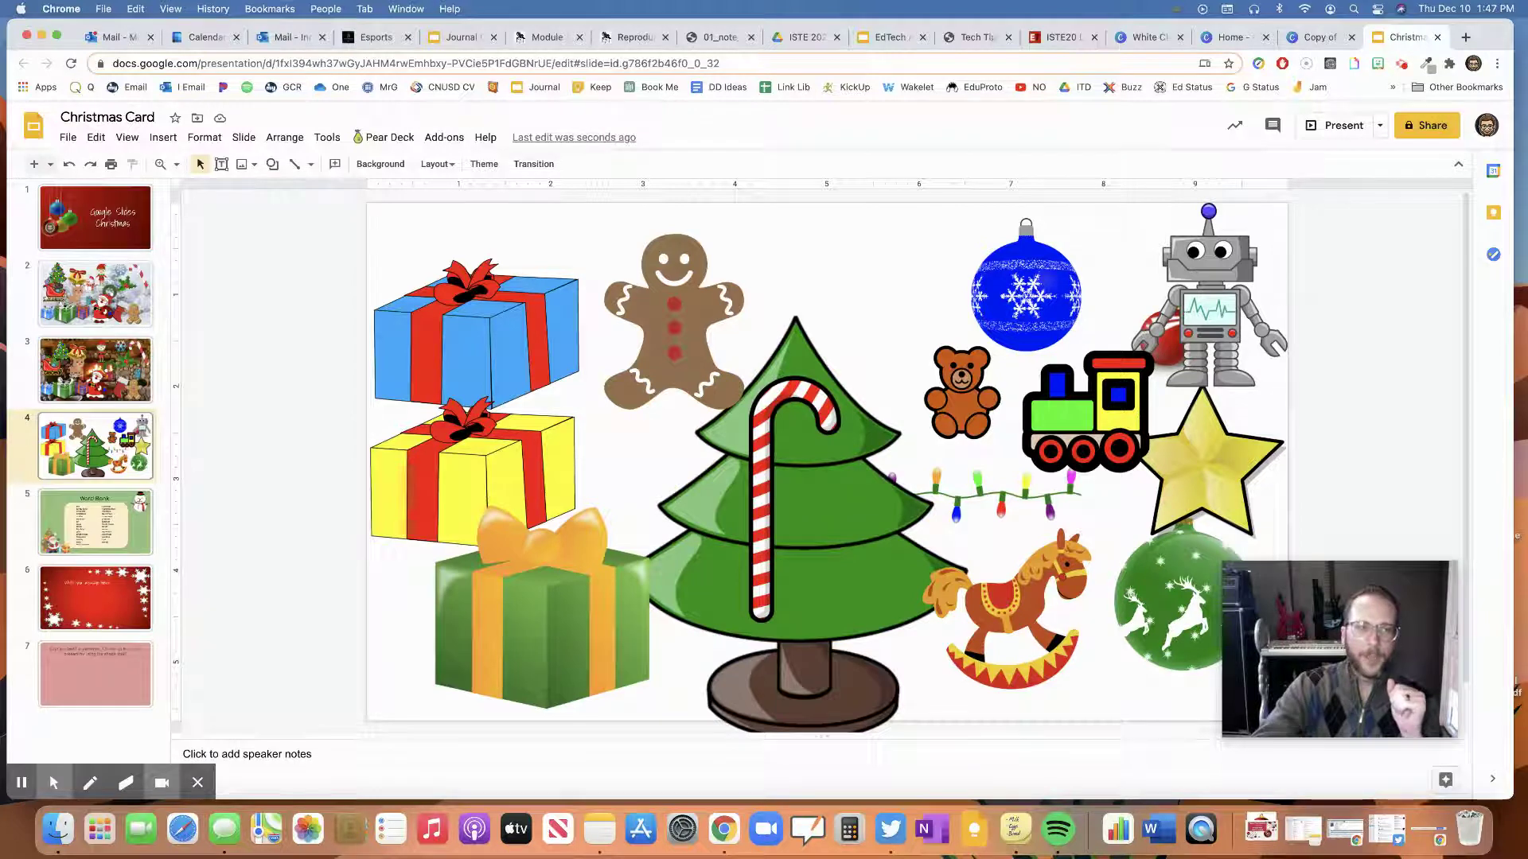
Highlight slide 6's 'Write your message here.' placeholder, then switch to the slide 5 Word Bank
click(100, 614)
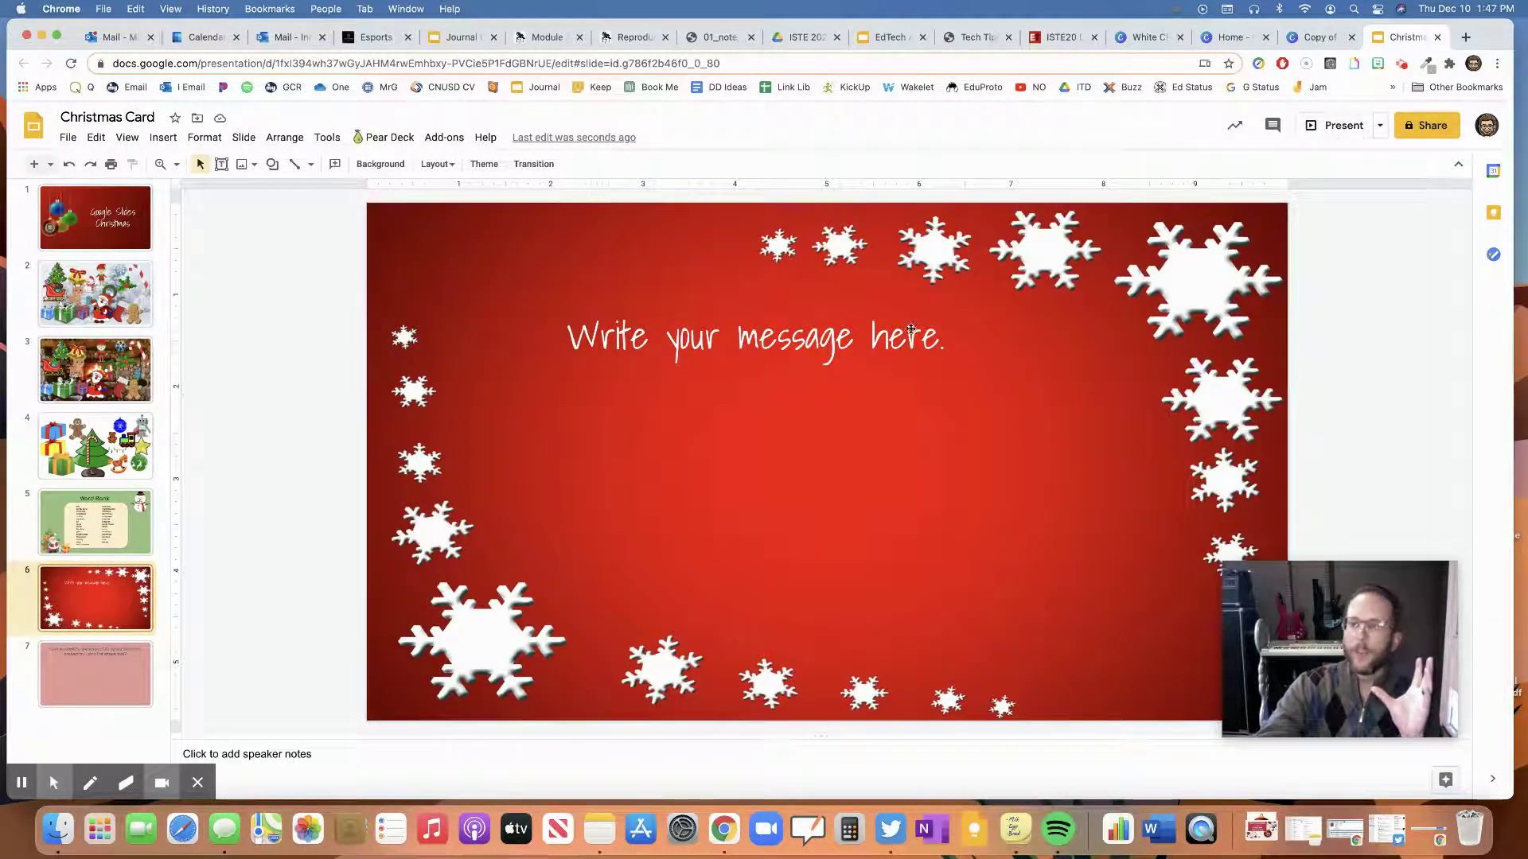
click(675, 338)
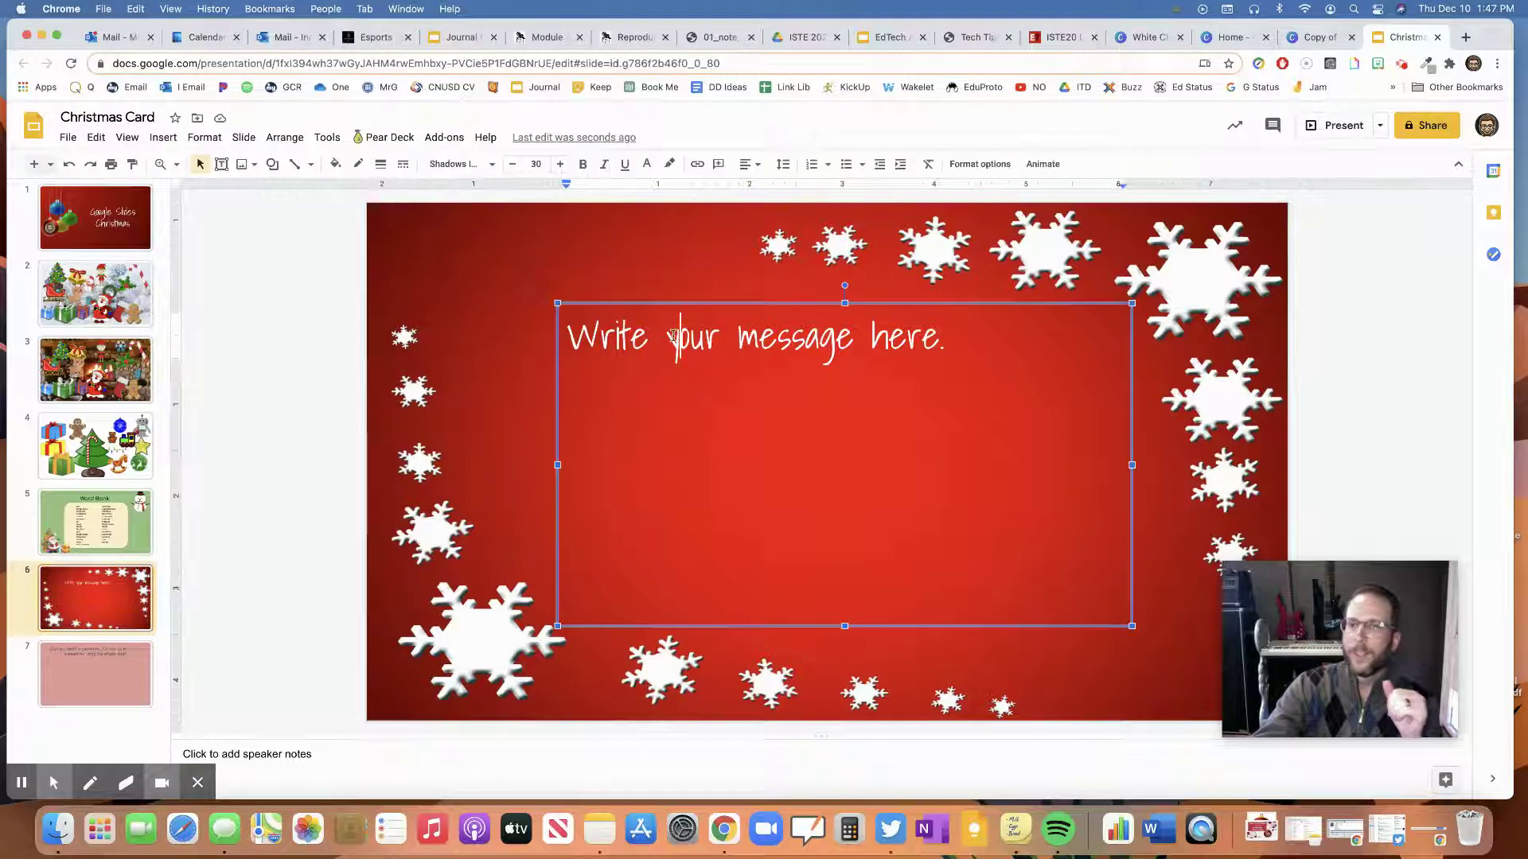
click(954, 336)
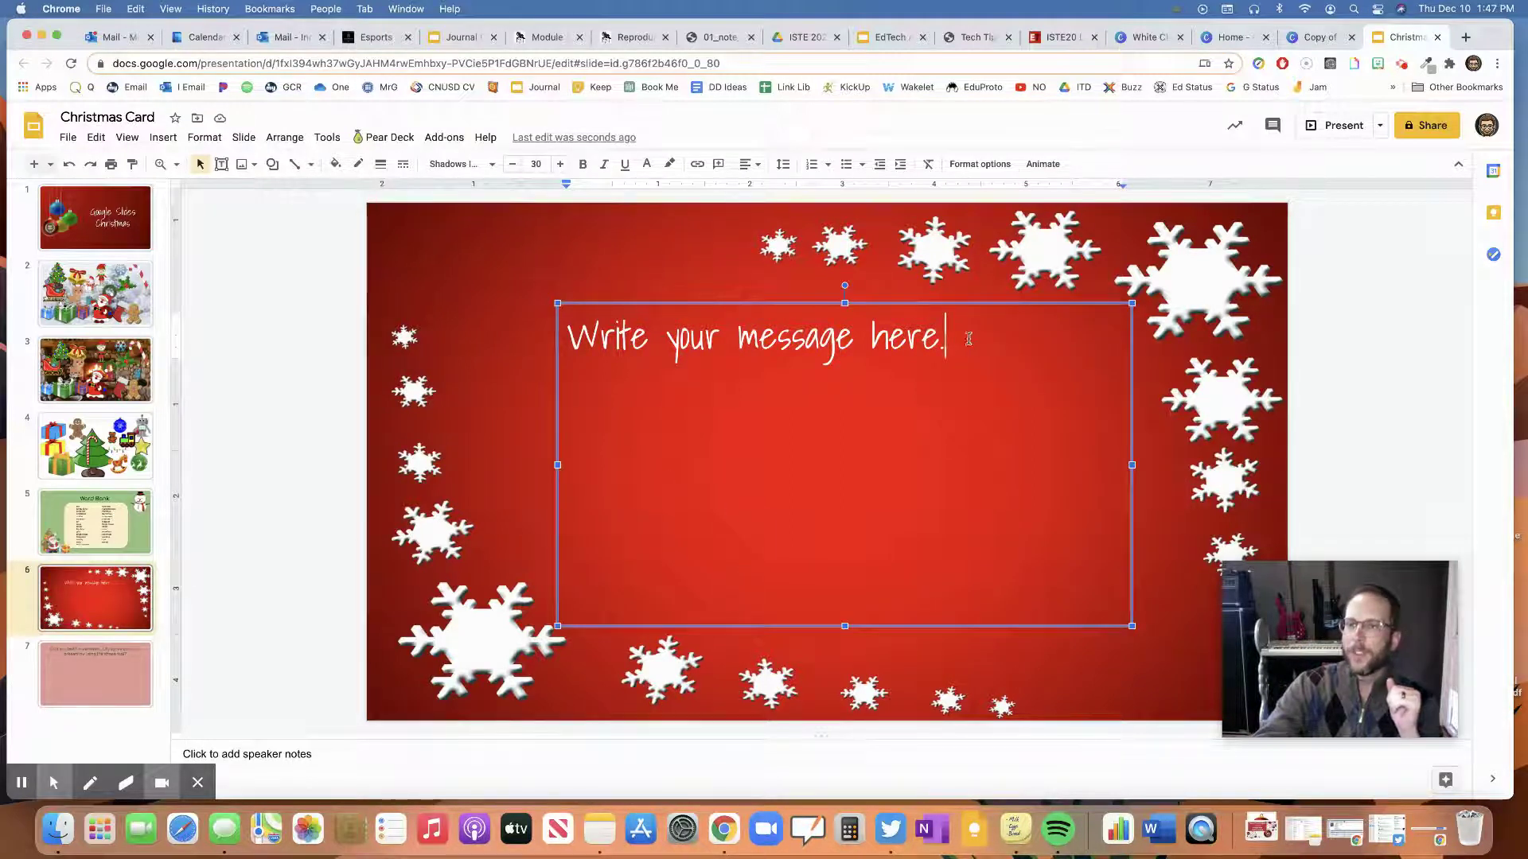
drag(968, 337, 601, 340)
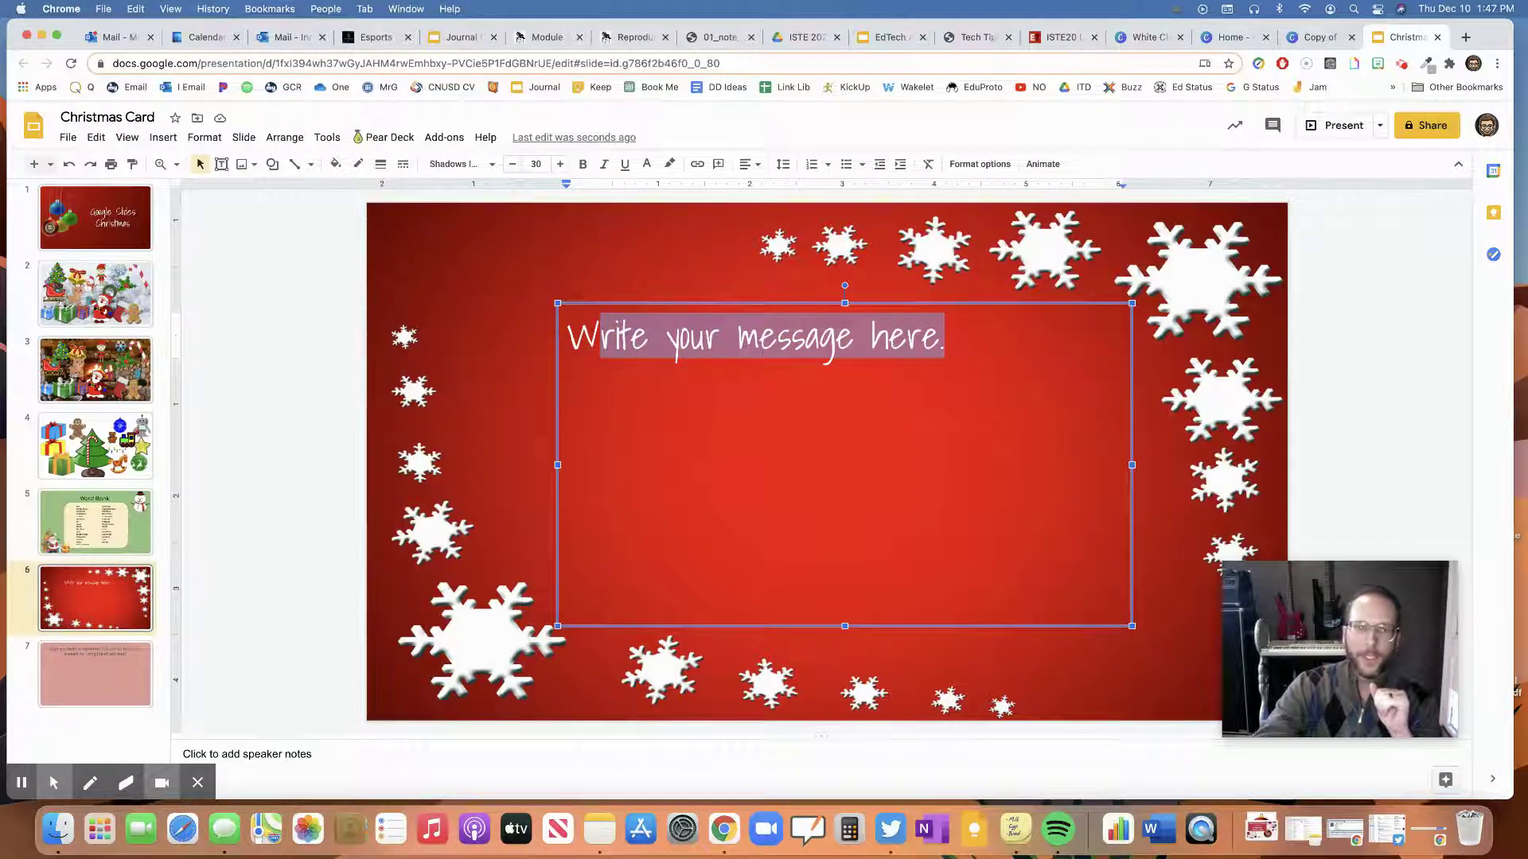
click(660, 365)
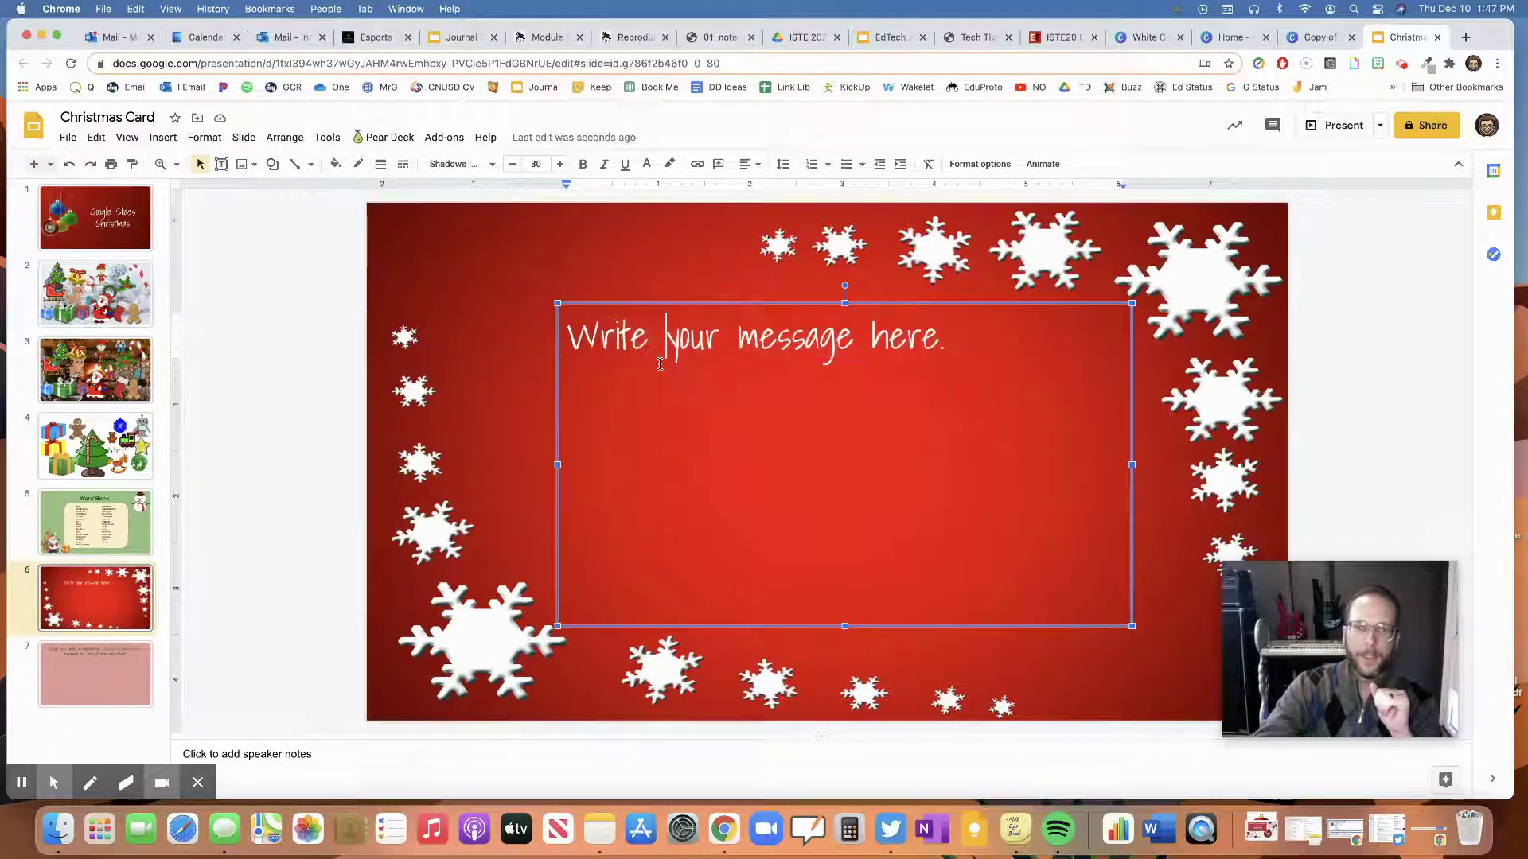
click(109, 513)
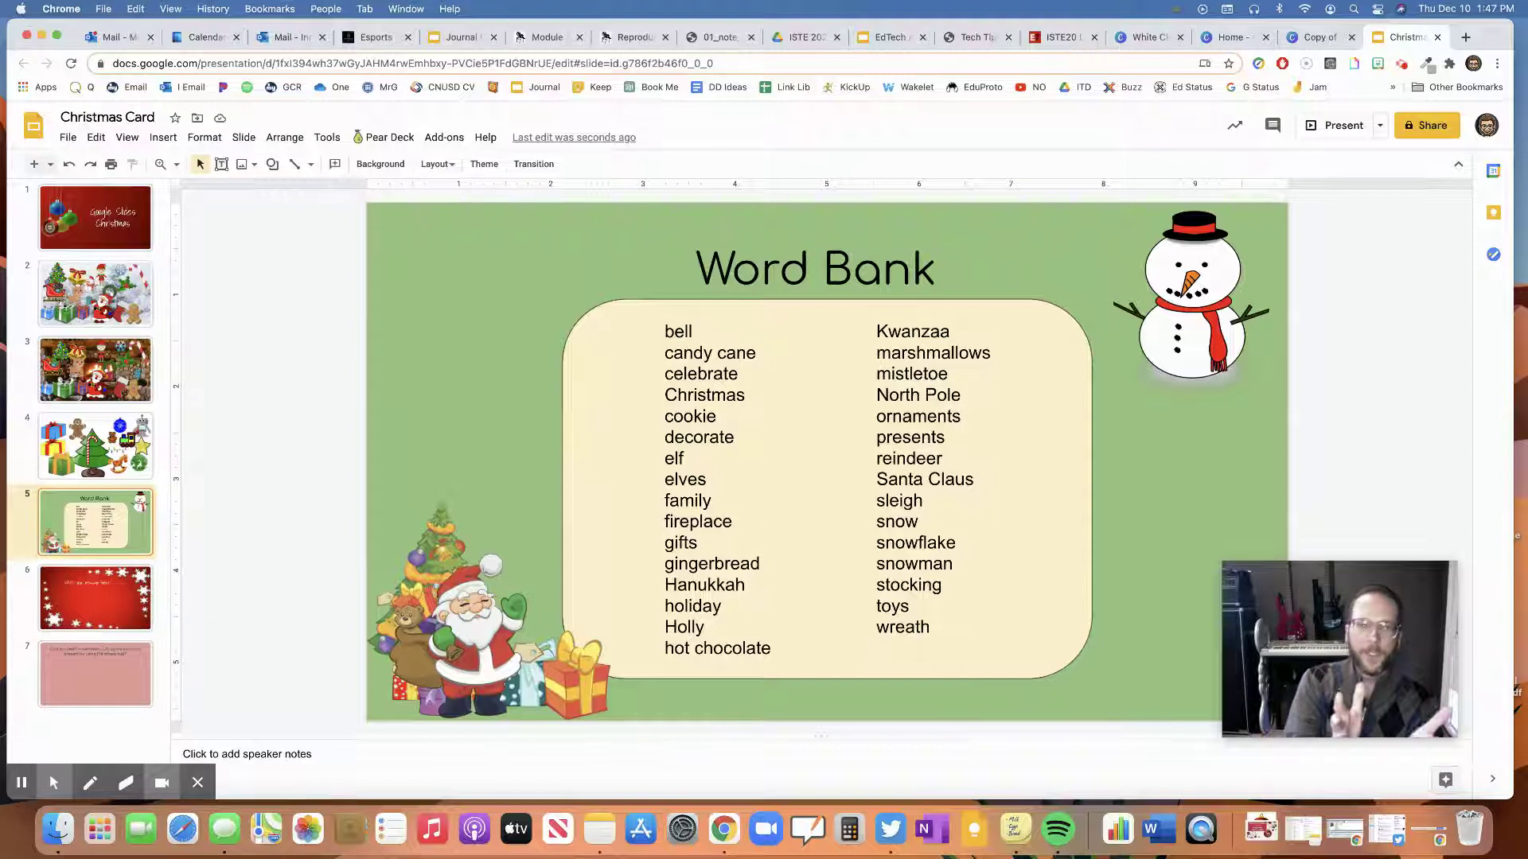
Change 'Holly' to 'holly' in the word bank, then return to slide 6
click(675, 628)
key(BackSpace)
text(h)
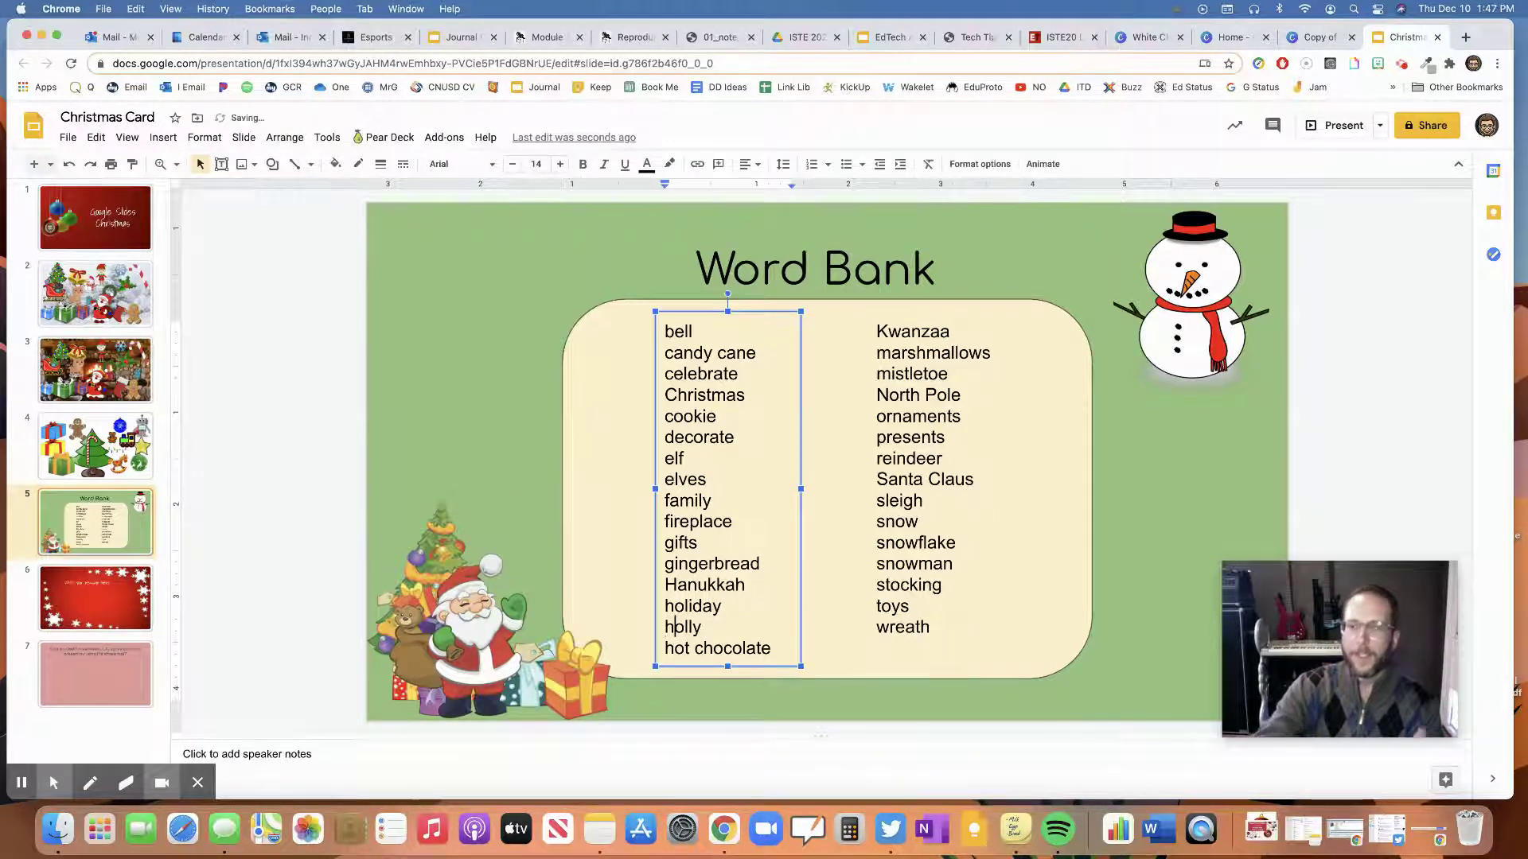
click(867, 601)
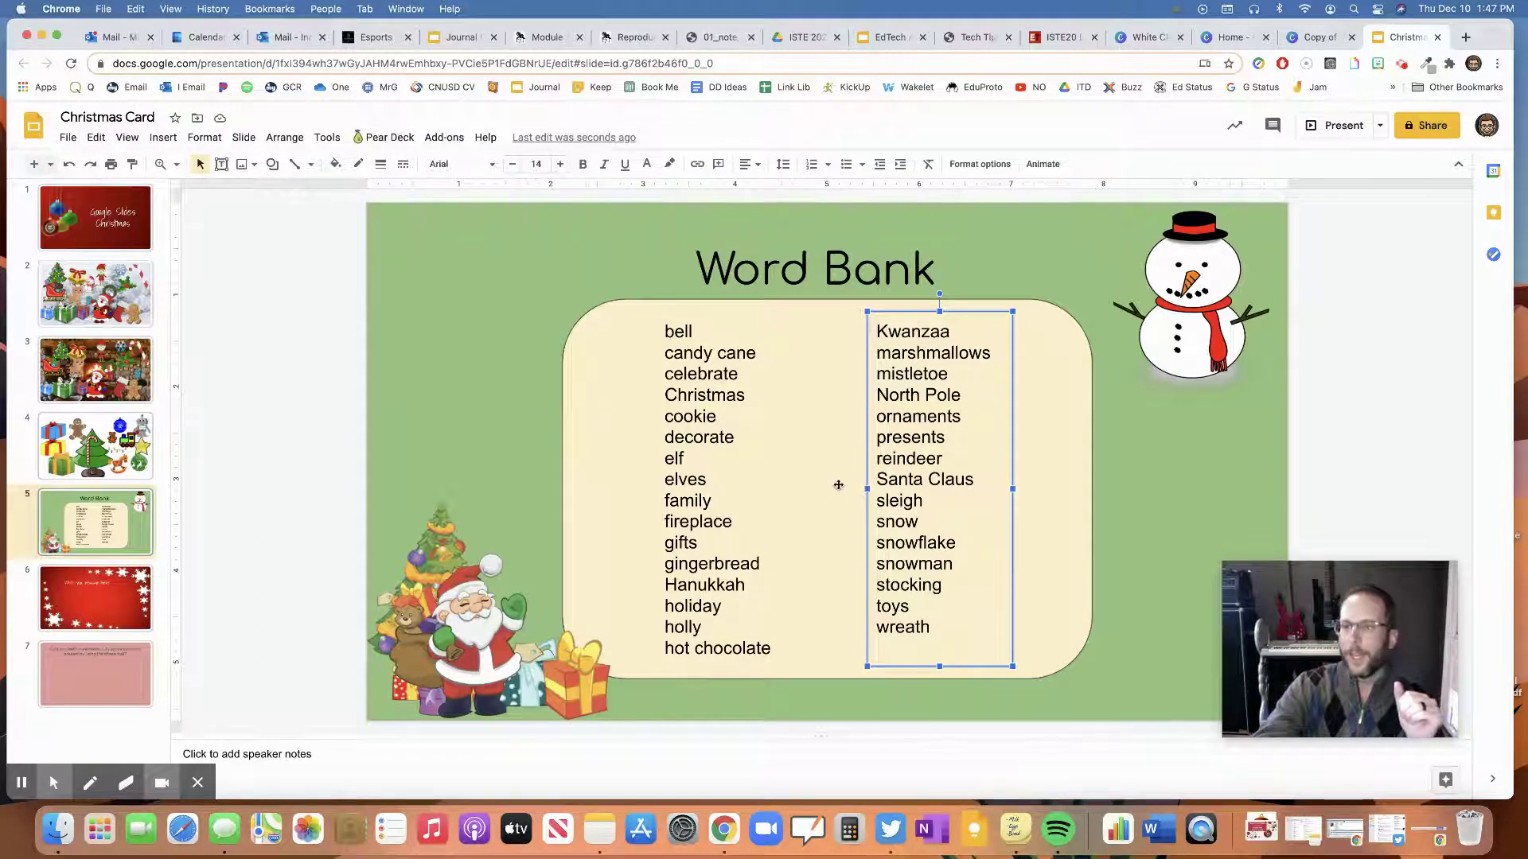
click(888, 460)
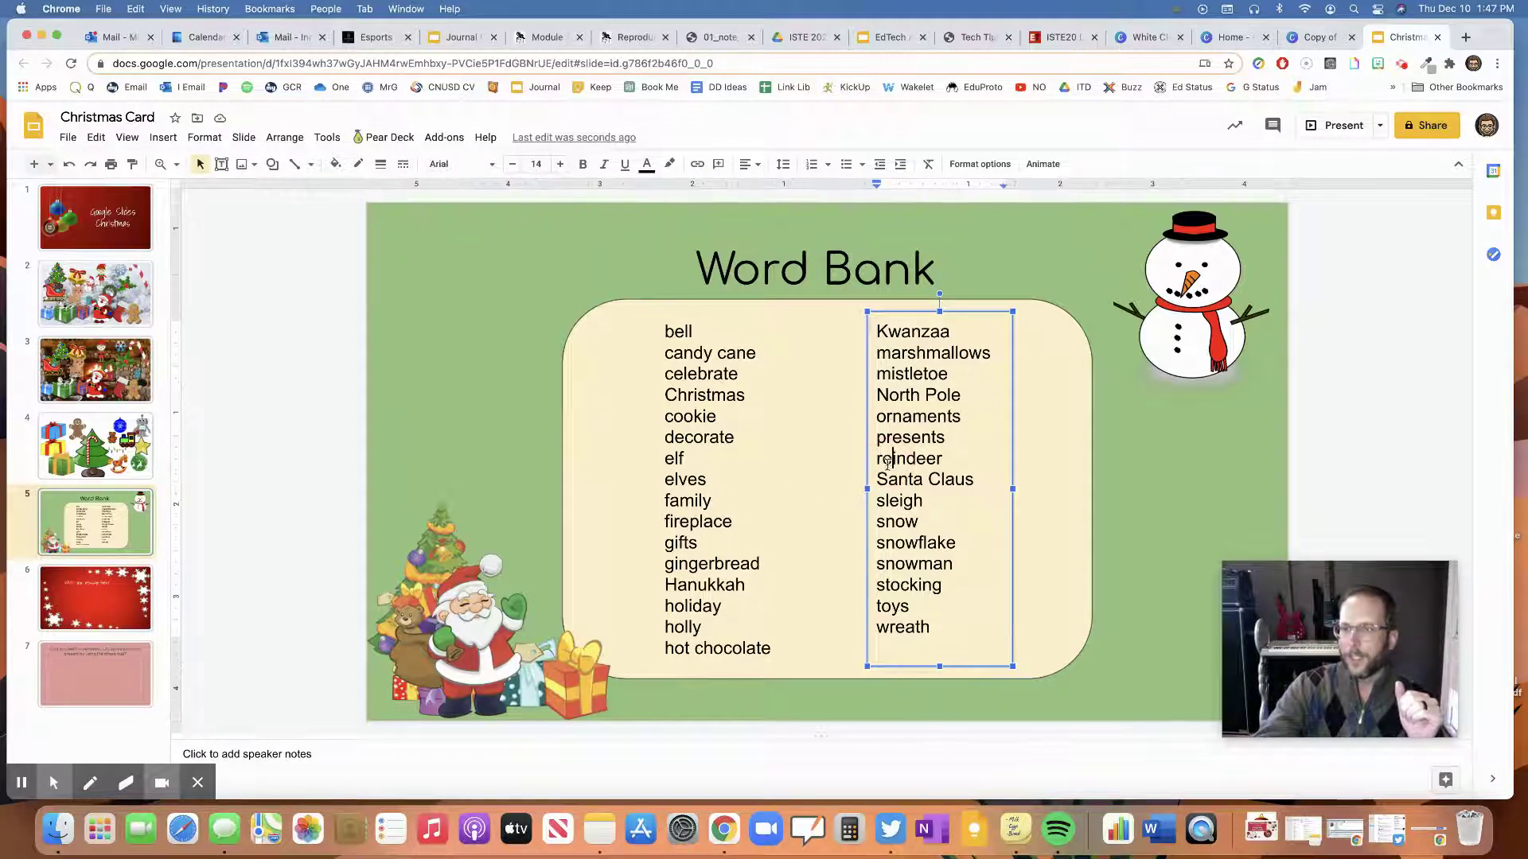
click(96, 609)
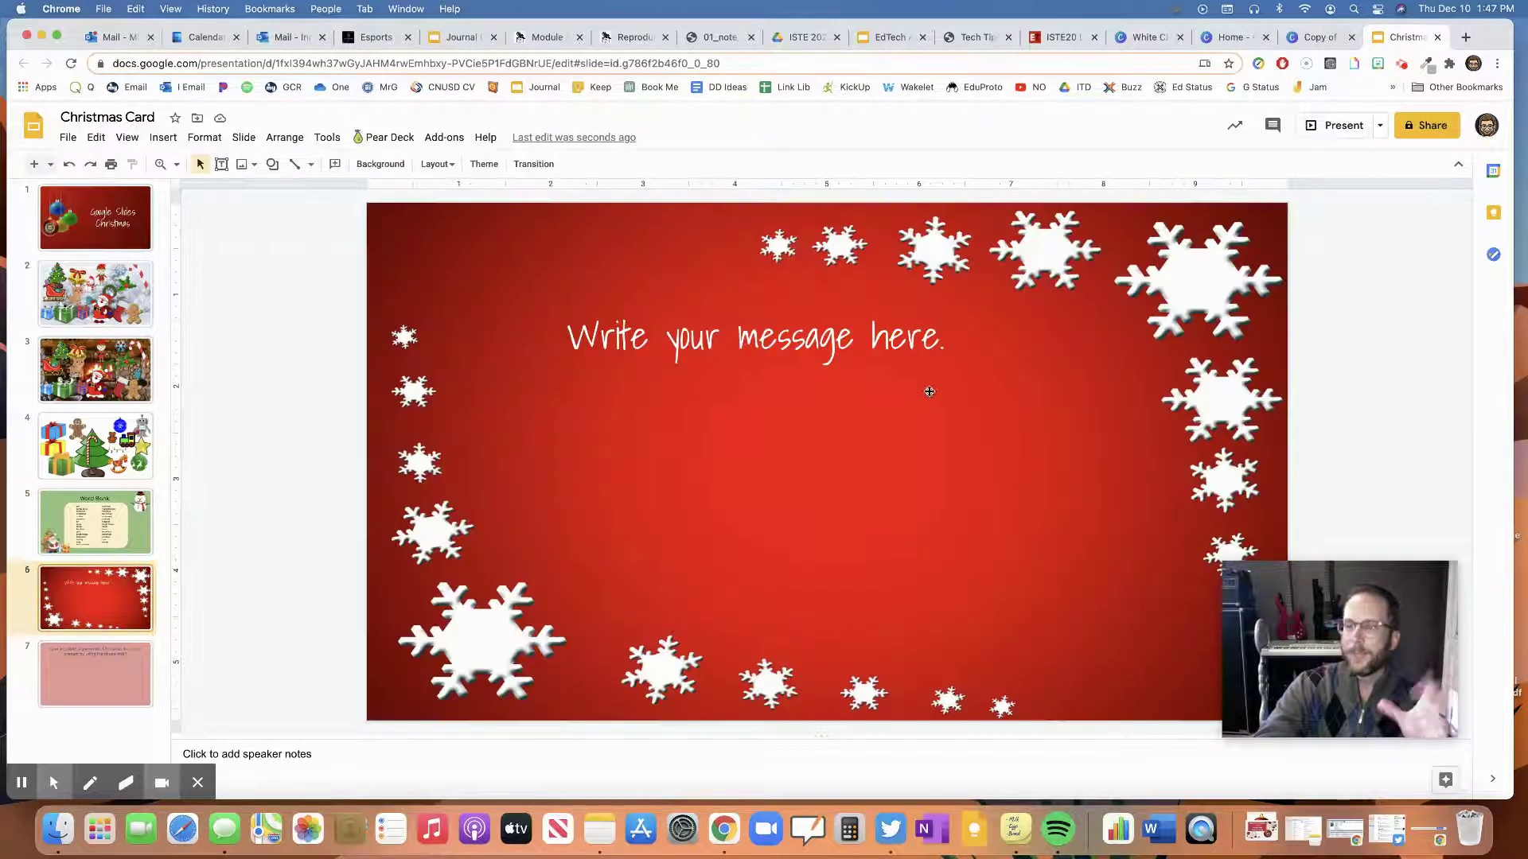
Dismiss the Insert image menu and go to slide 7's build-with-shapes prompt
click(243, 165)
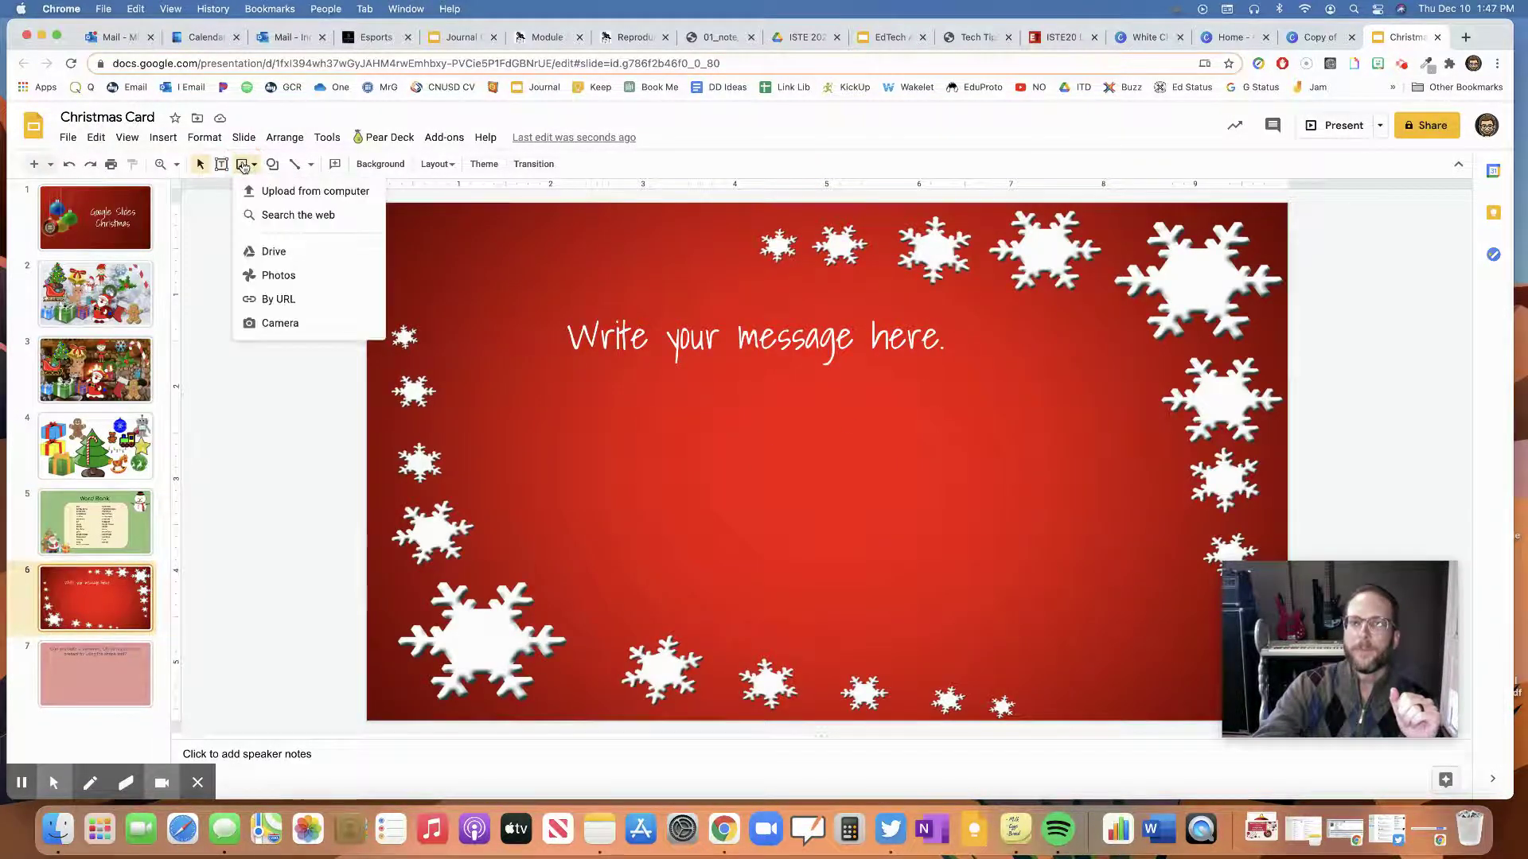
click(672, 394)
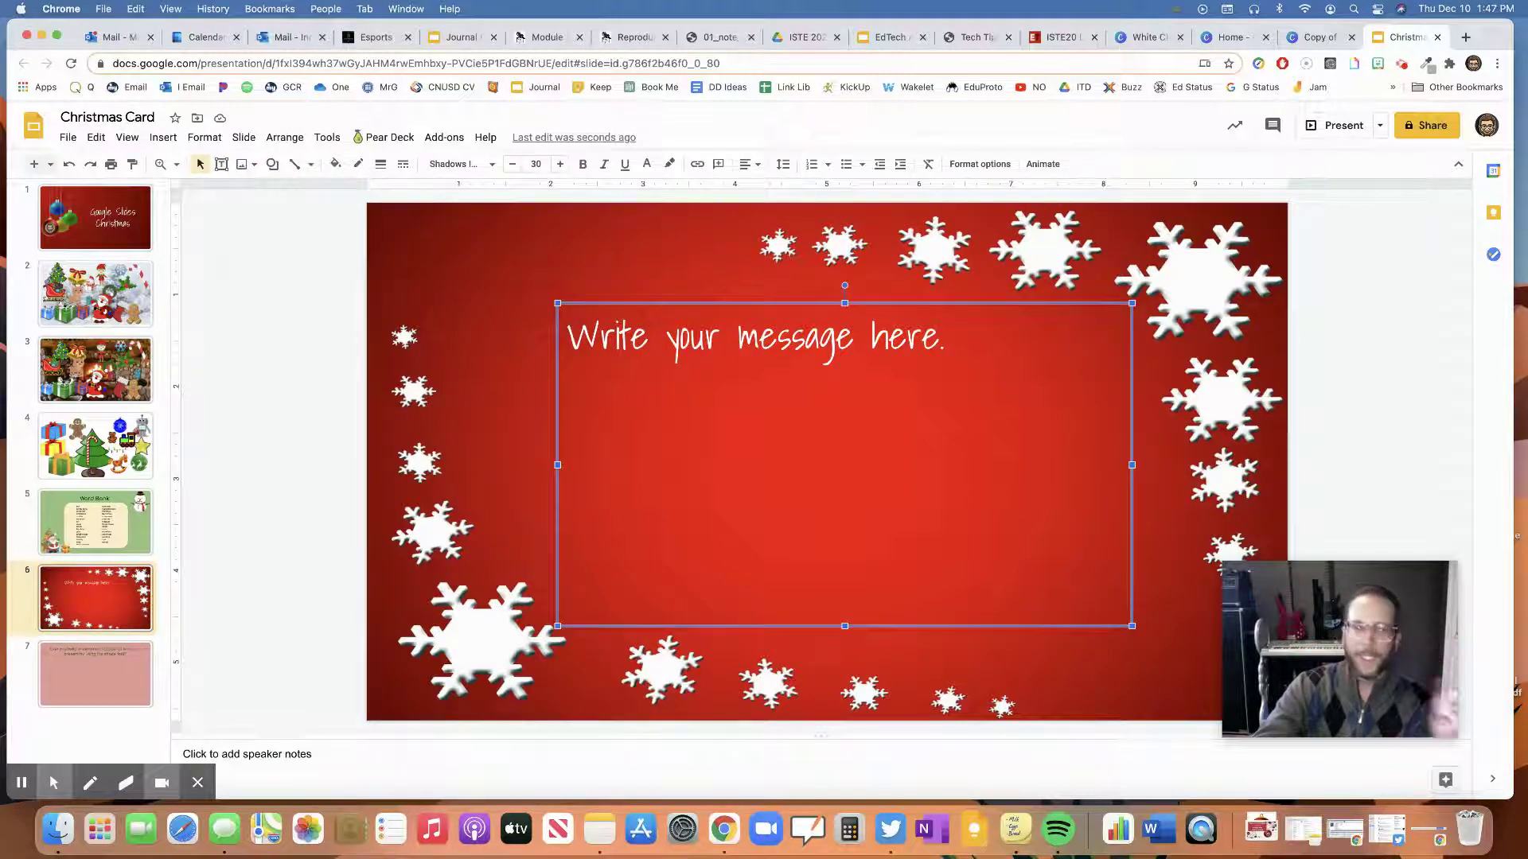
click(112, 675)
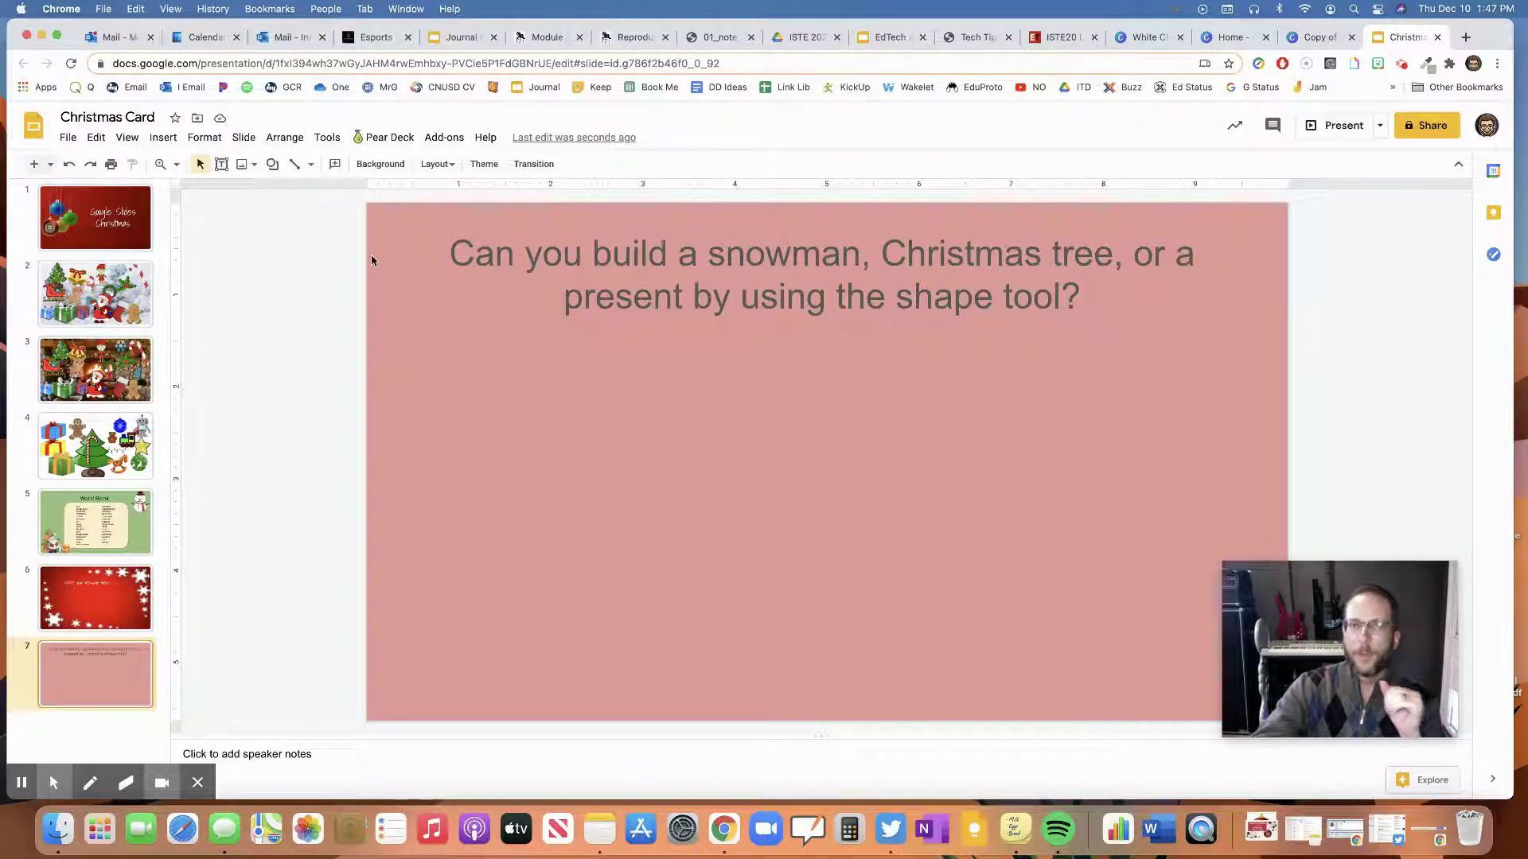
Draw a red-filled rectangle in the slide's lower left as the present box
click(272, 164)
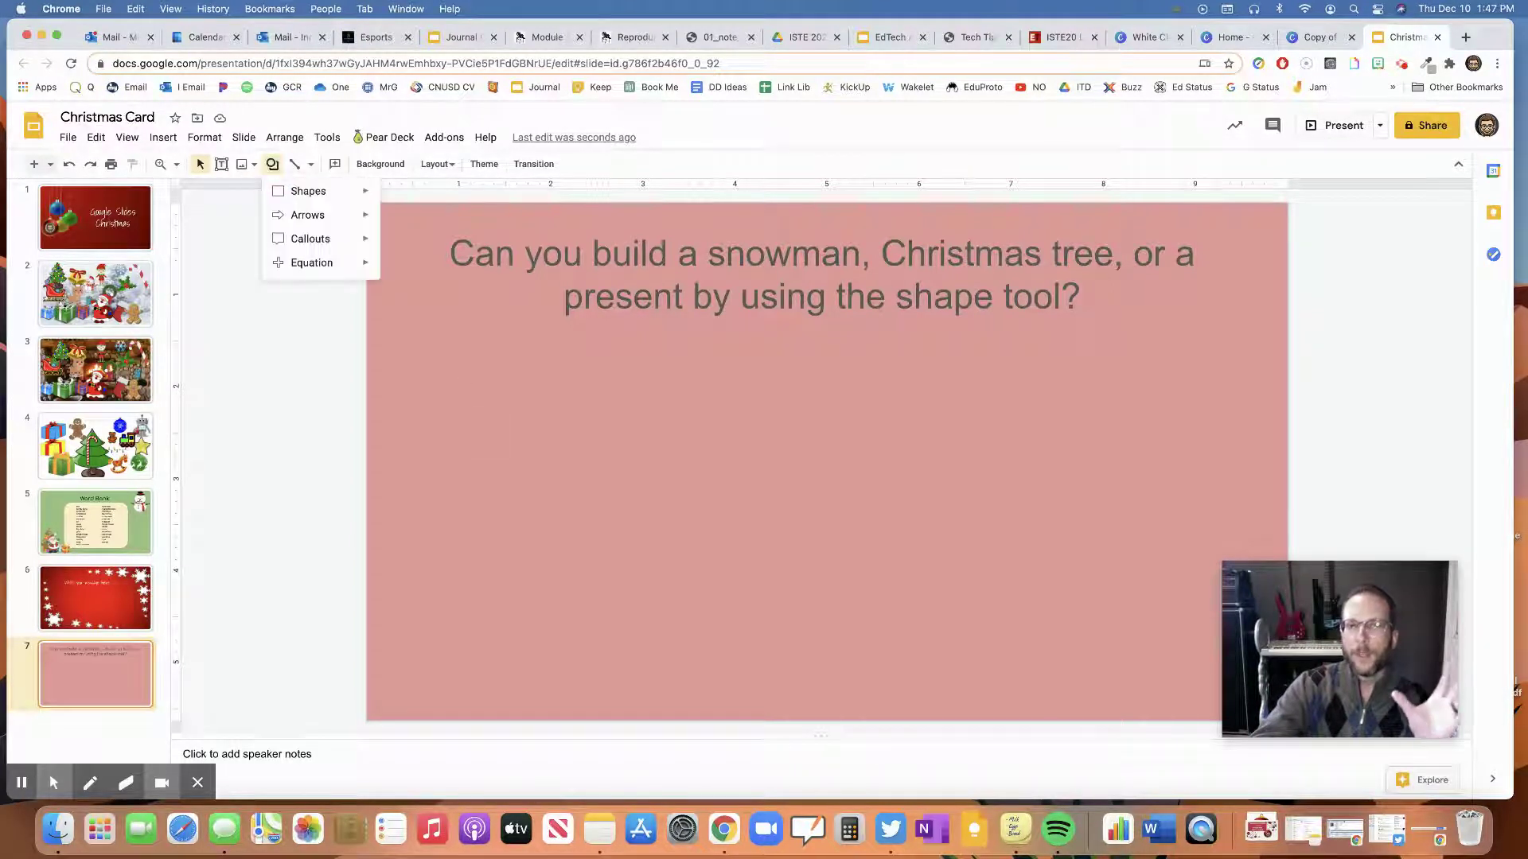
mouse_move(297, 199)
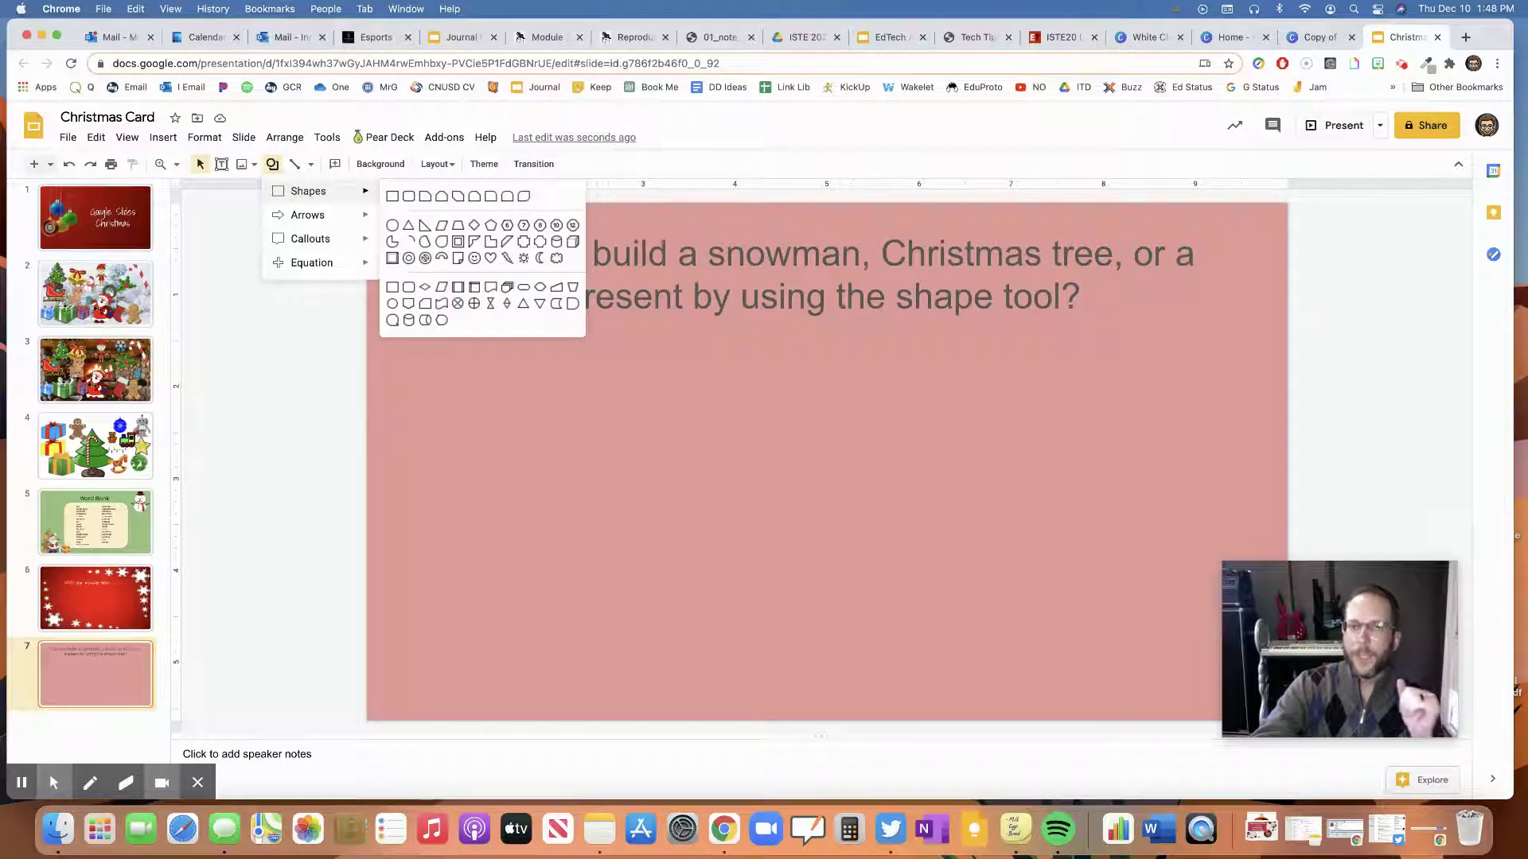
click(392, 196)
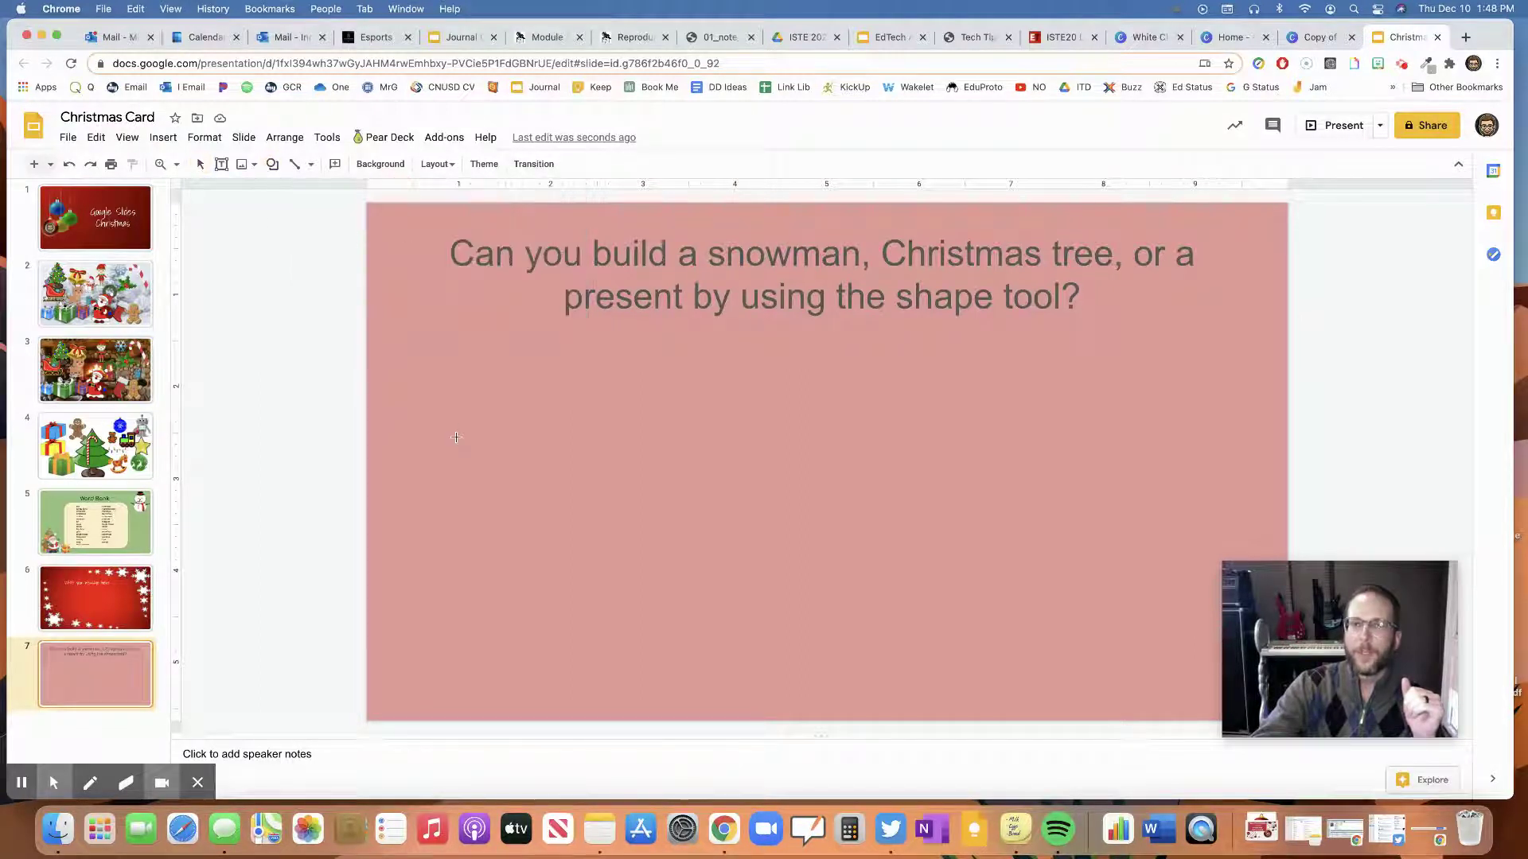
drag(458, 437, 732, 601)
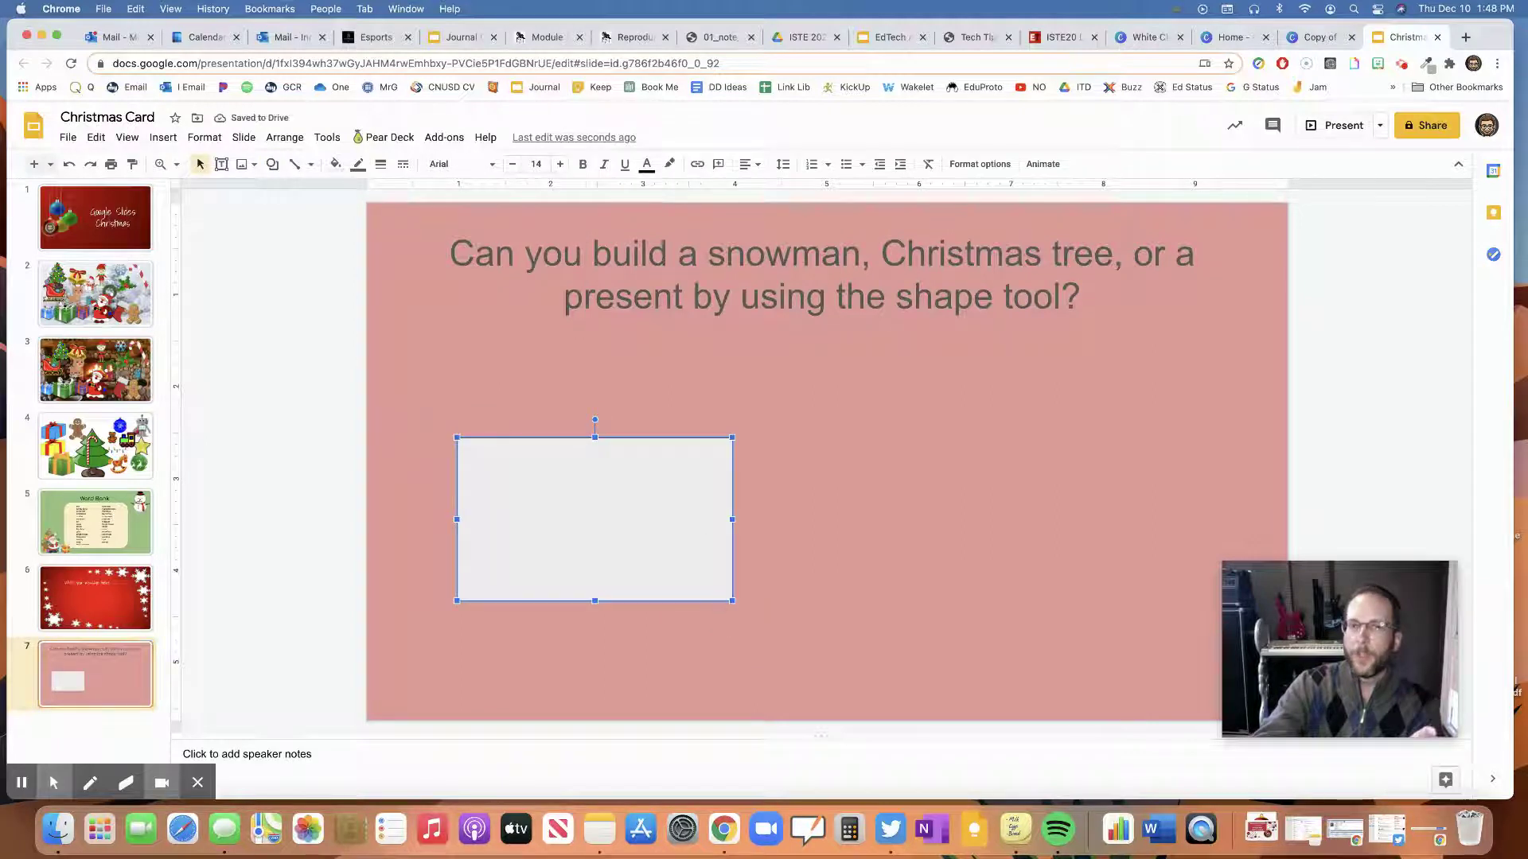
click(335, 164)
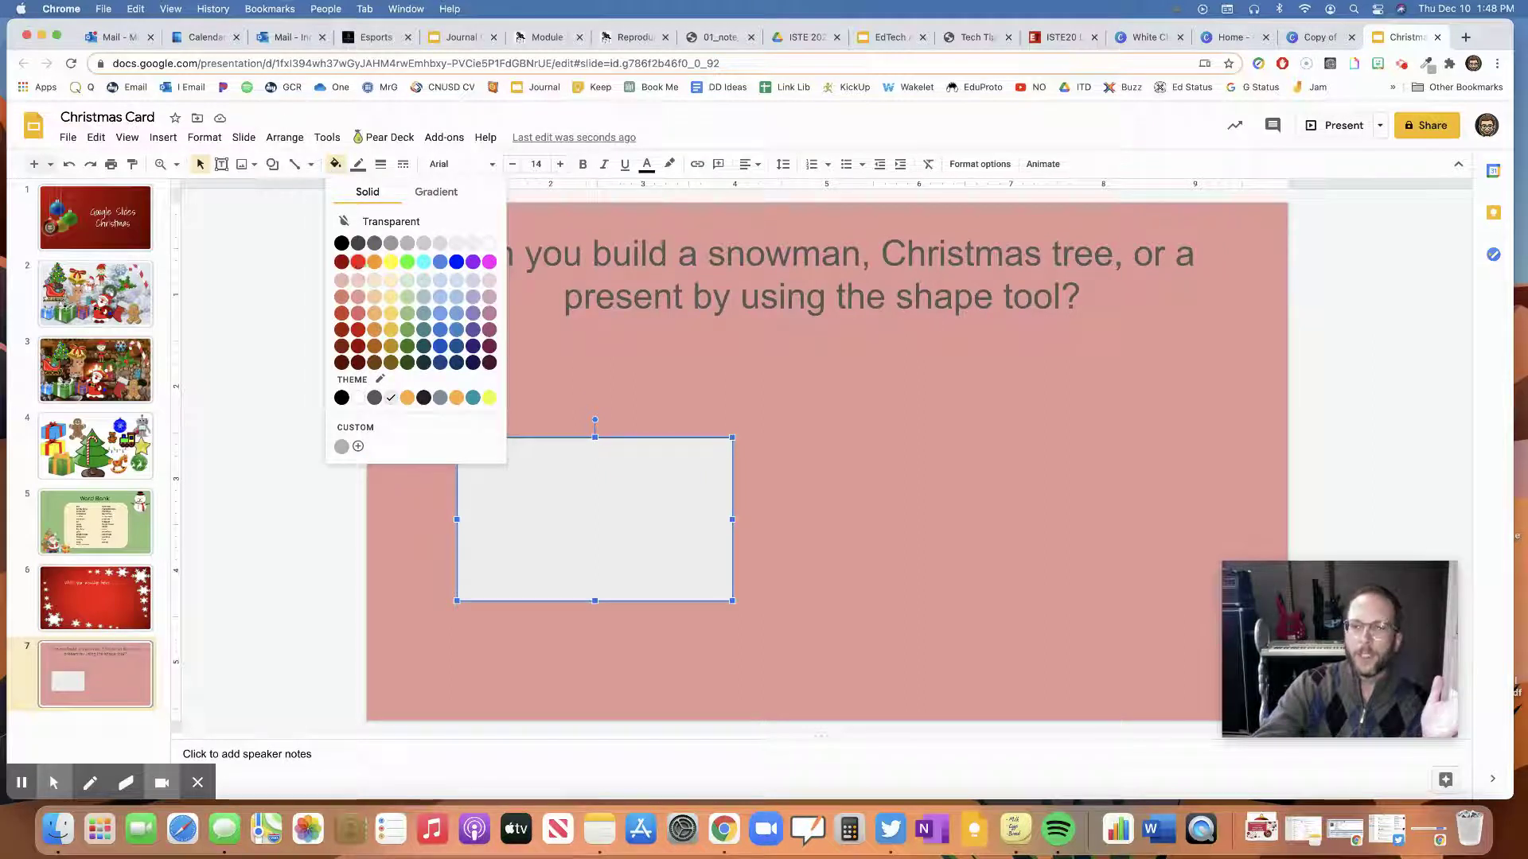
click(359, 262)
click(455, 316)
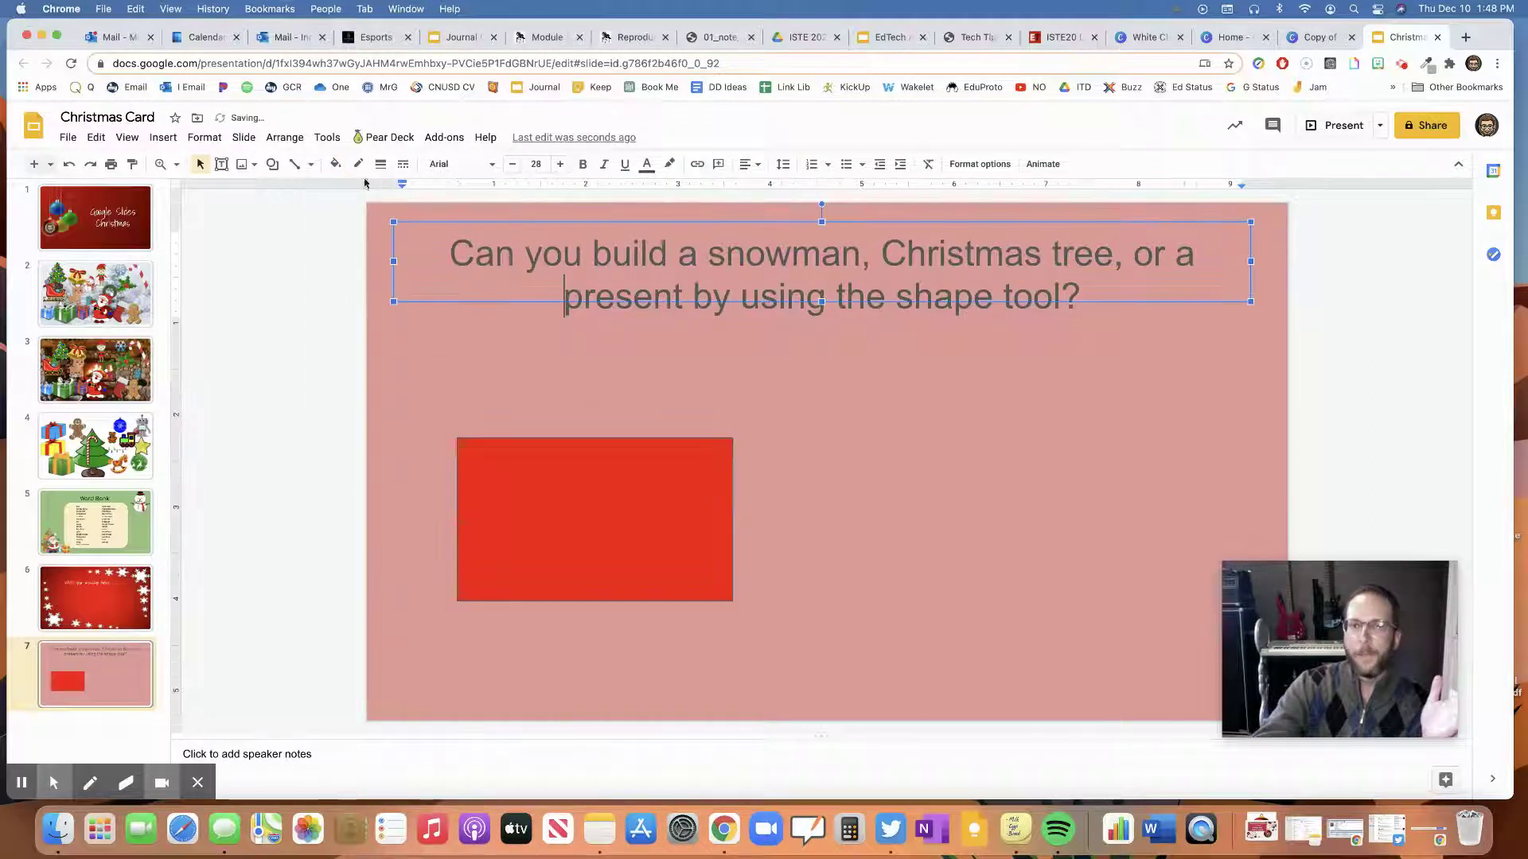
Draw a thin vertical rectangle and a horizontal bar across the red box as ribbons
click(273, 168)
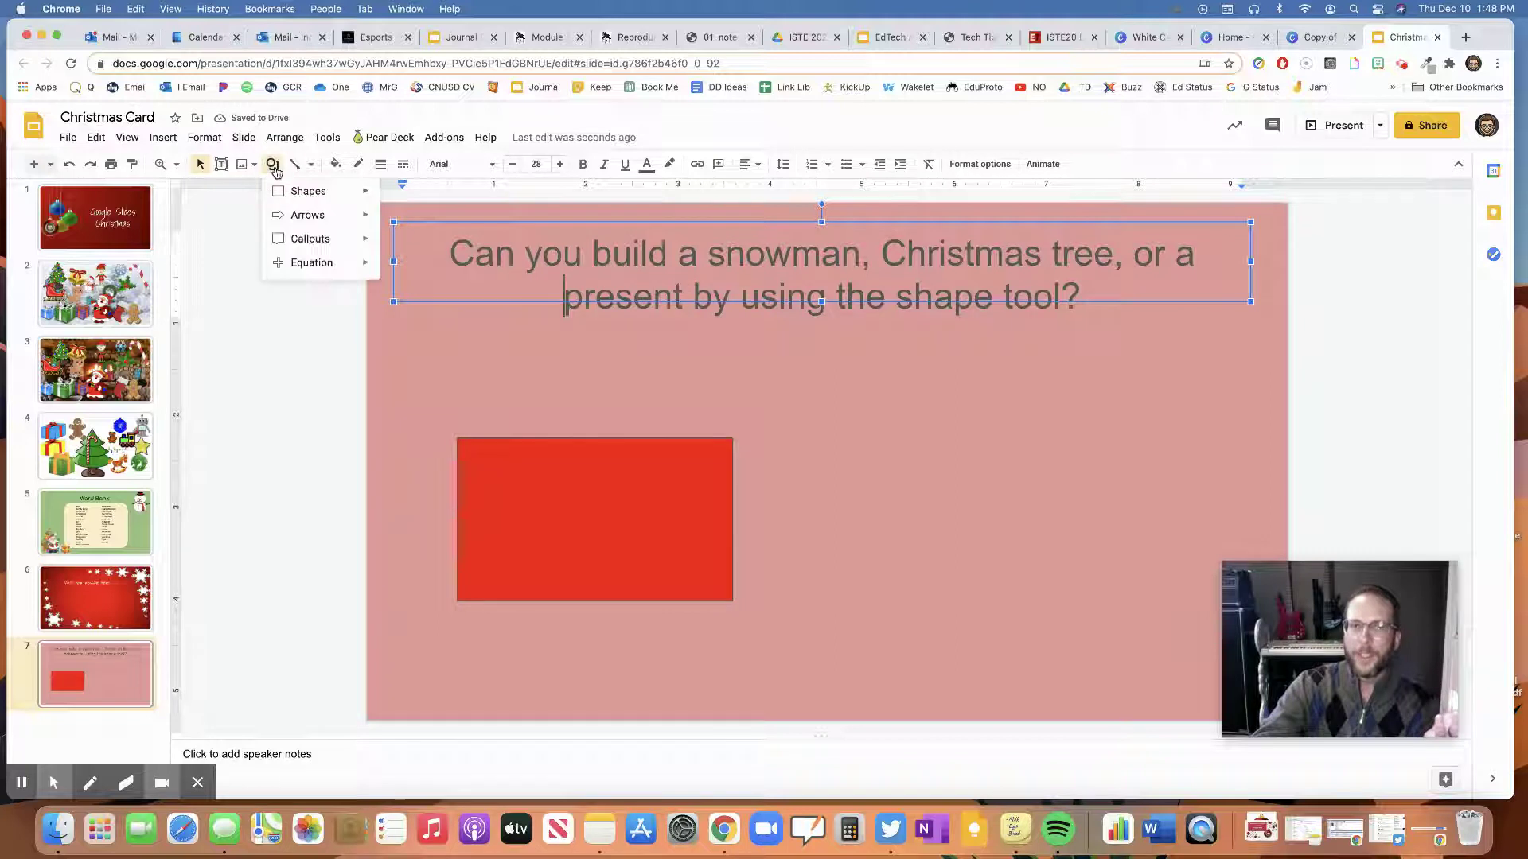
mouse_move(288, 191)
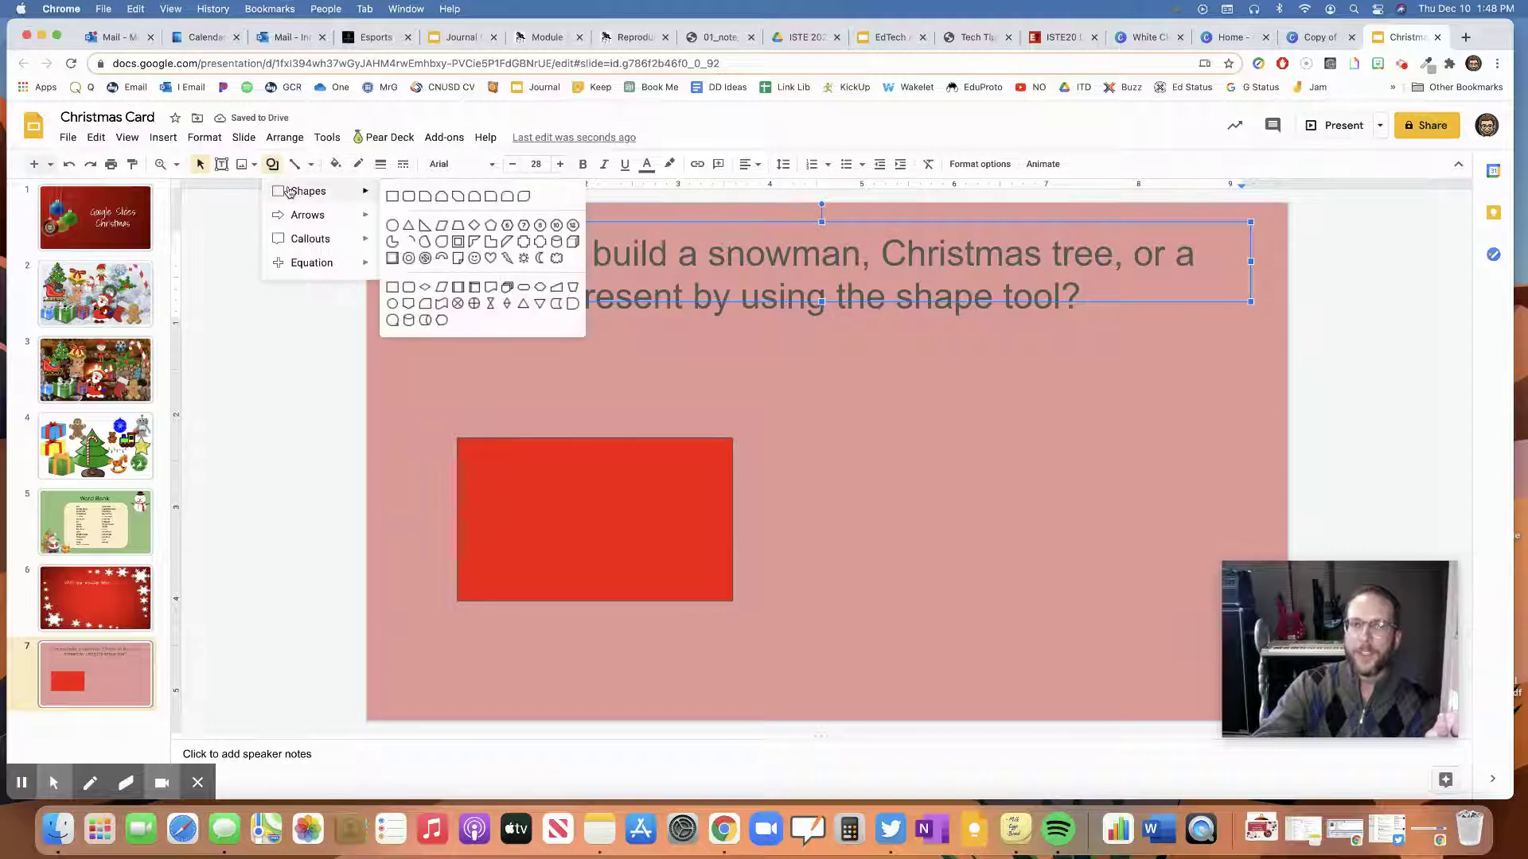
click(392, 200)
drag(579, 440, 605, 600)
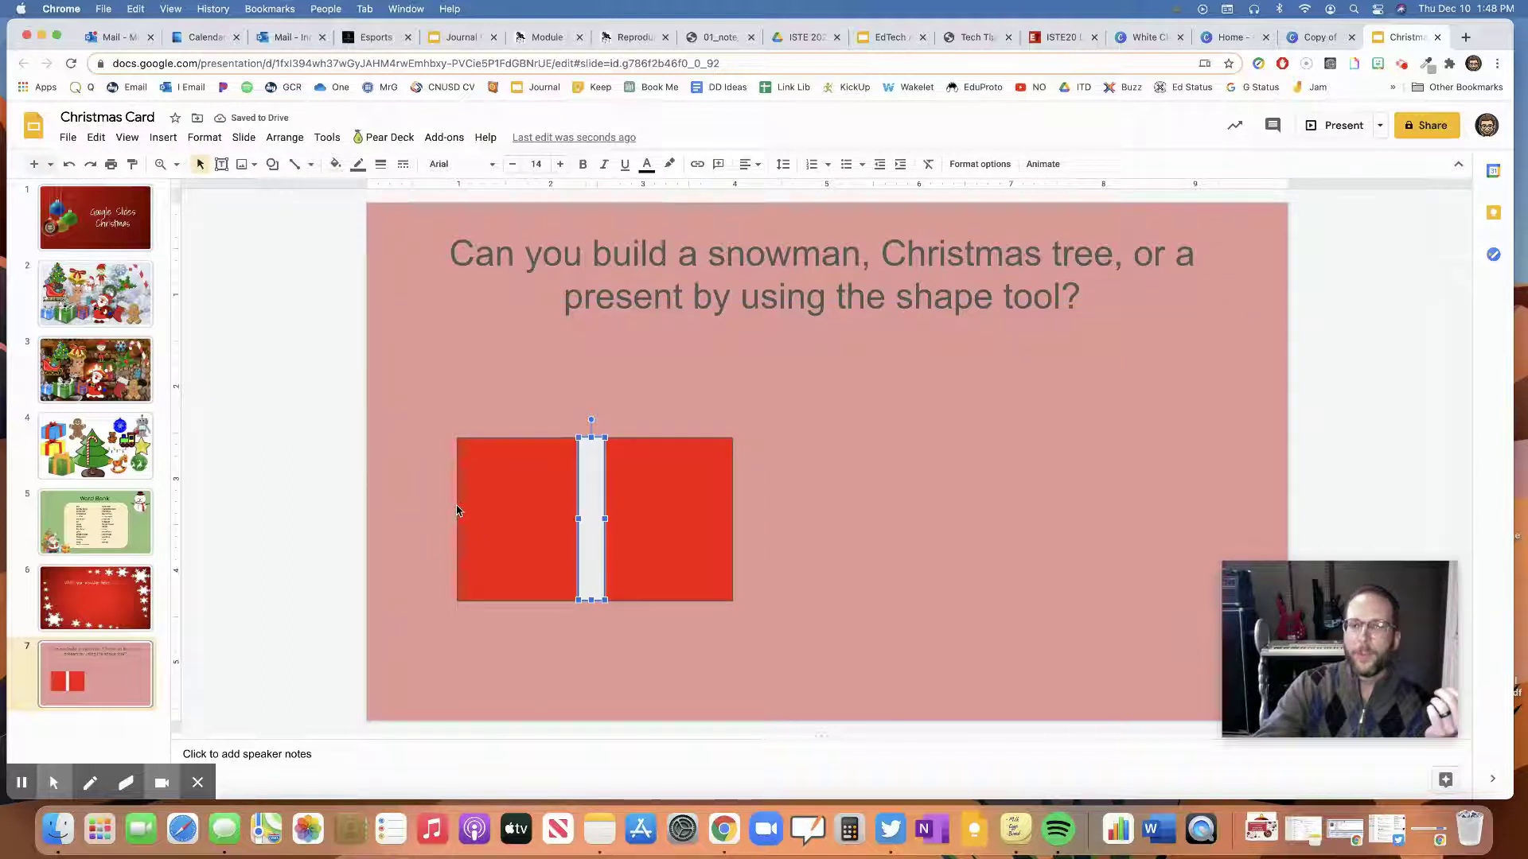
click(272, 164)
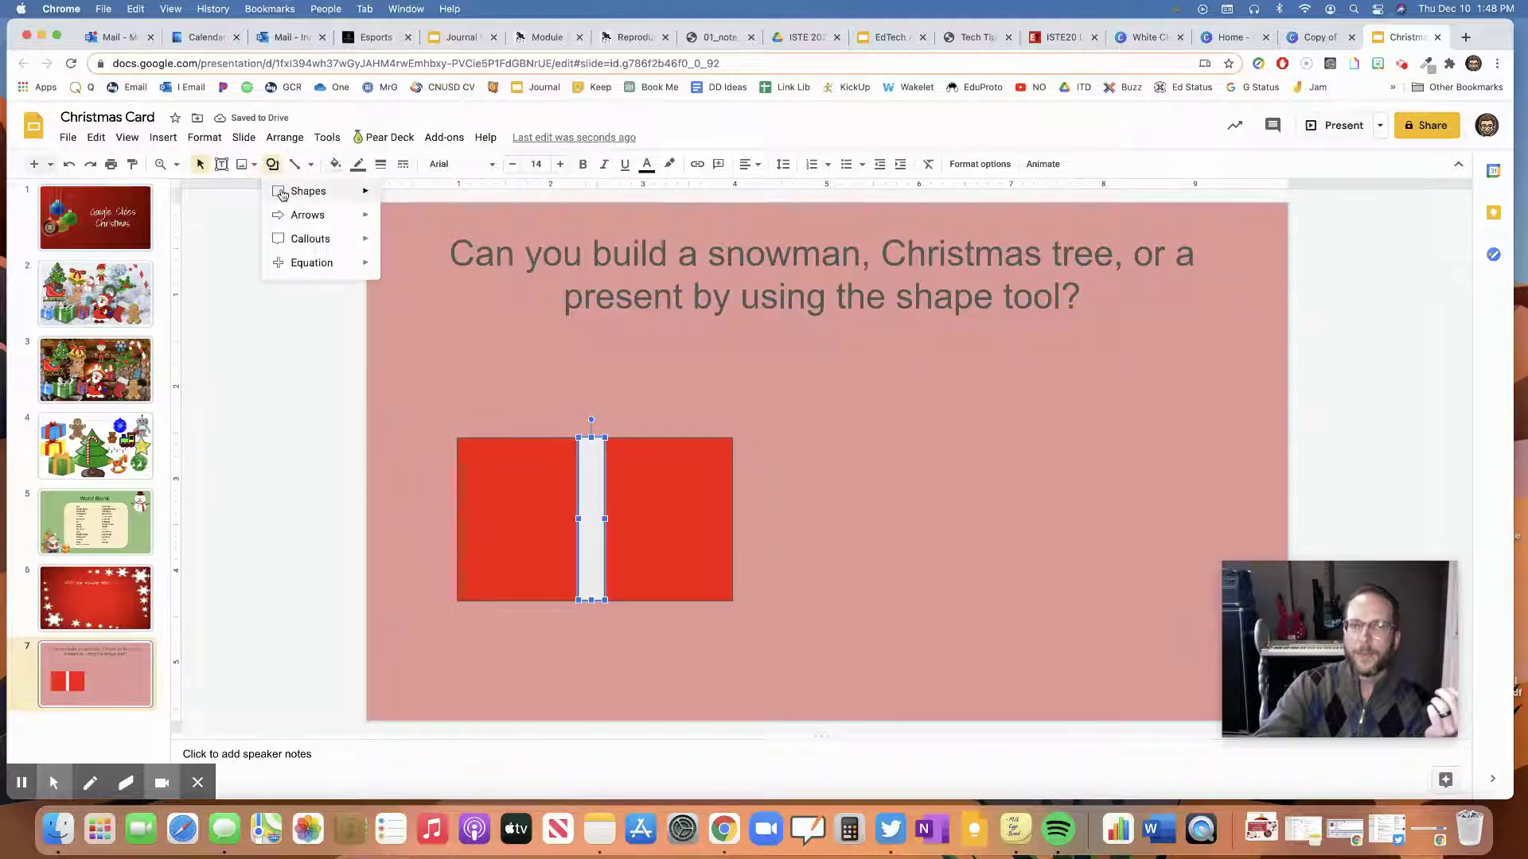
mouse_move(283, 194)
click(394, 201)
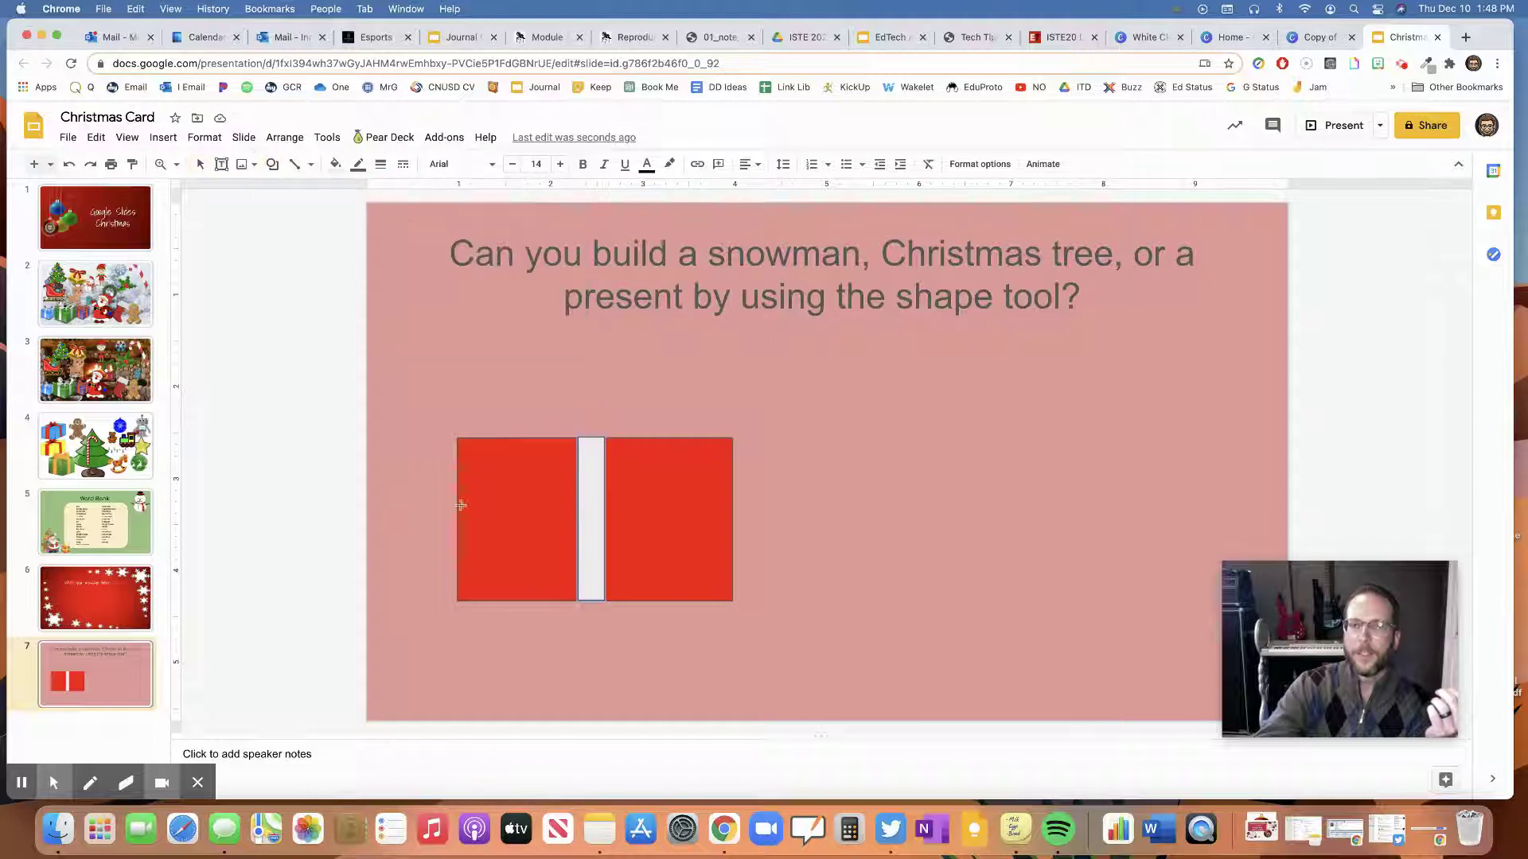
drag(458, 506, 732, 534)
Finish the horizontal ribbon bar and give the red present a yellow outline
click(790, 496)
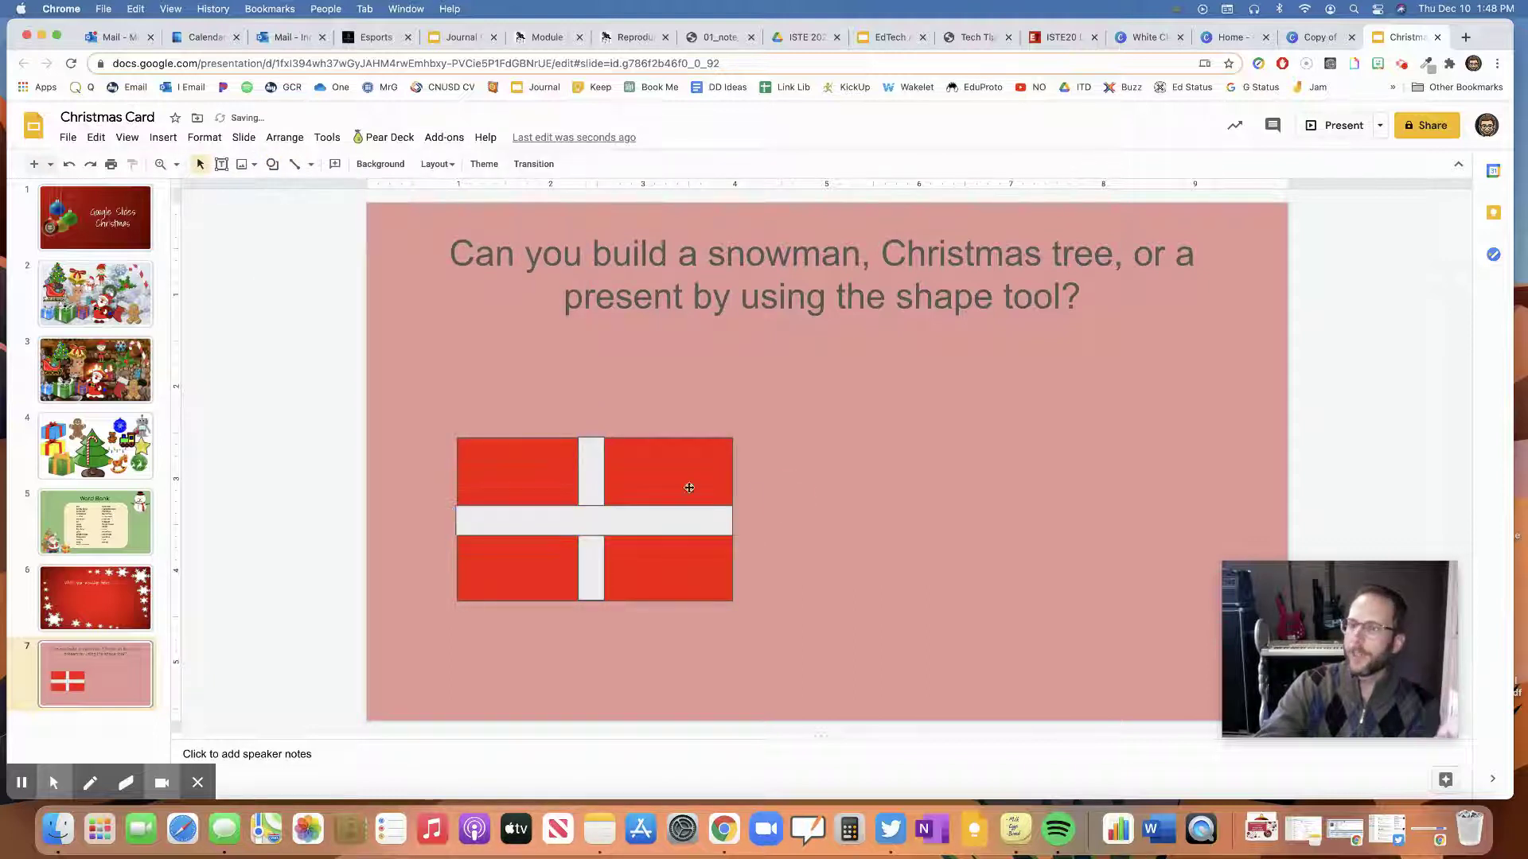
click(662, 480)
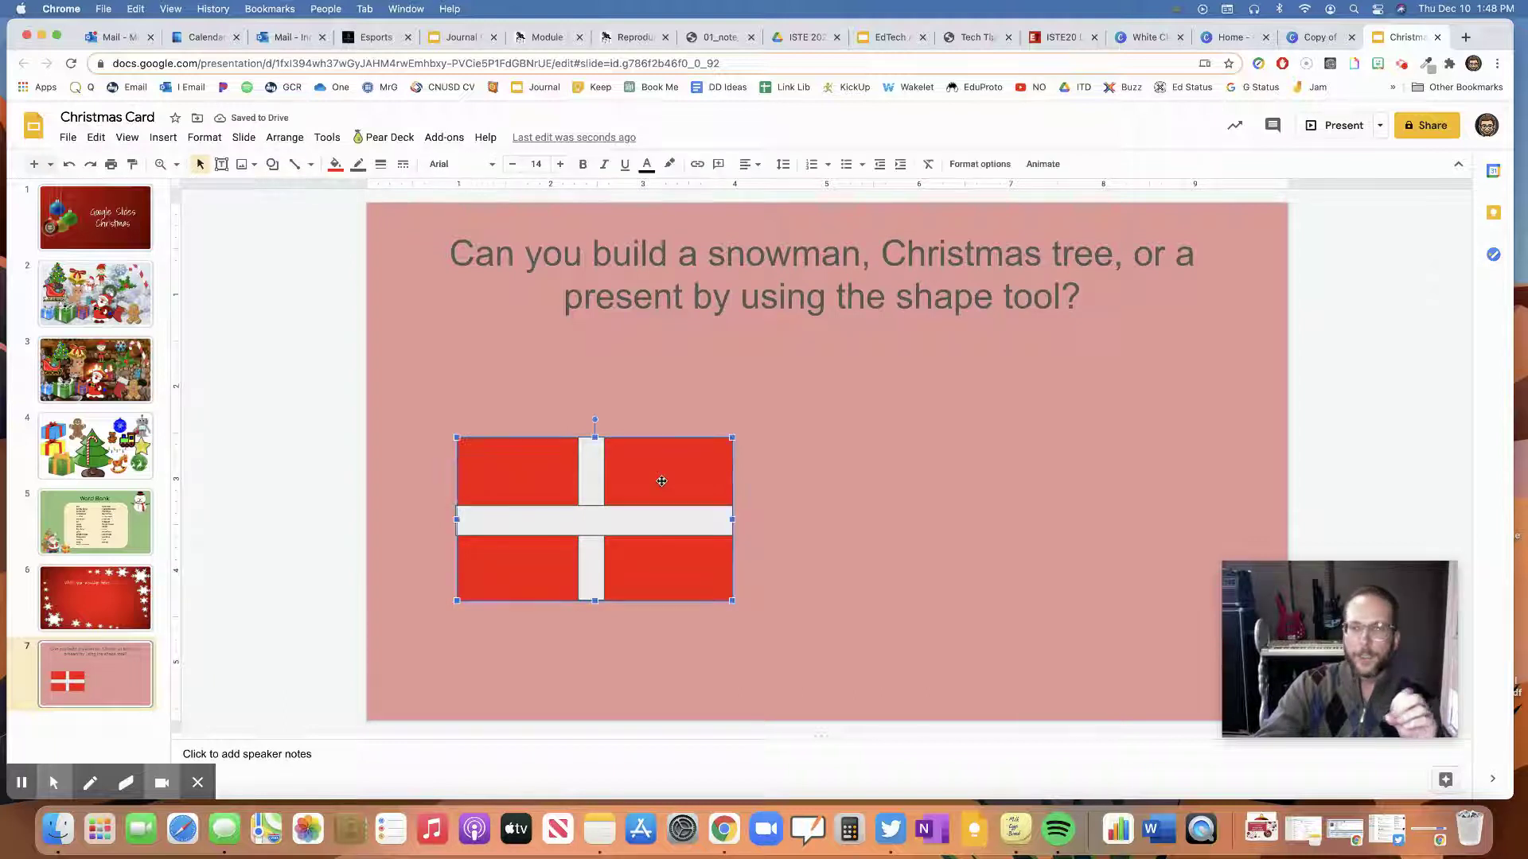
click(359, 164)
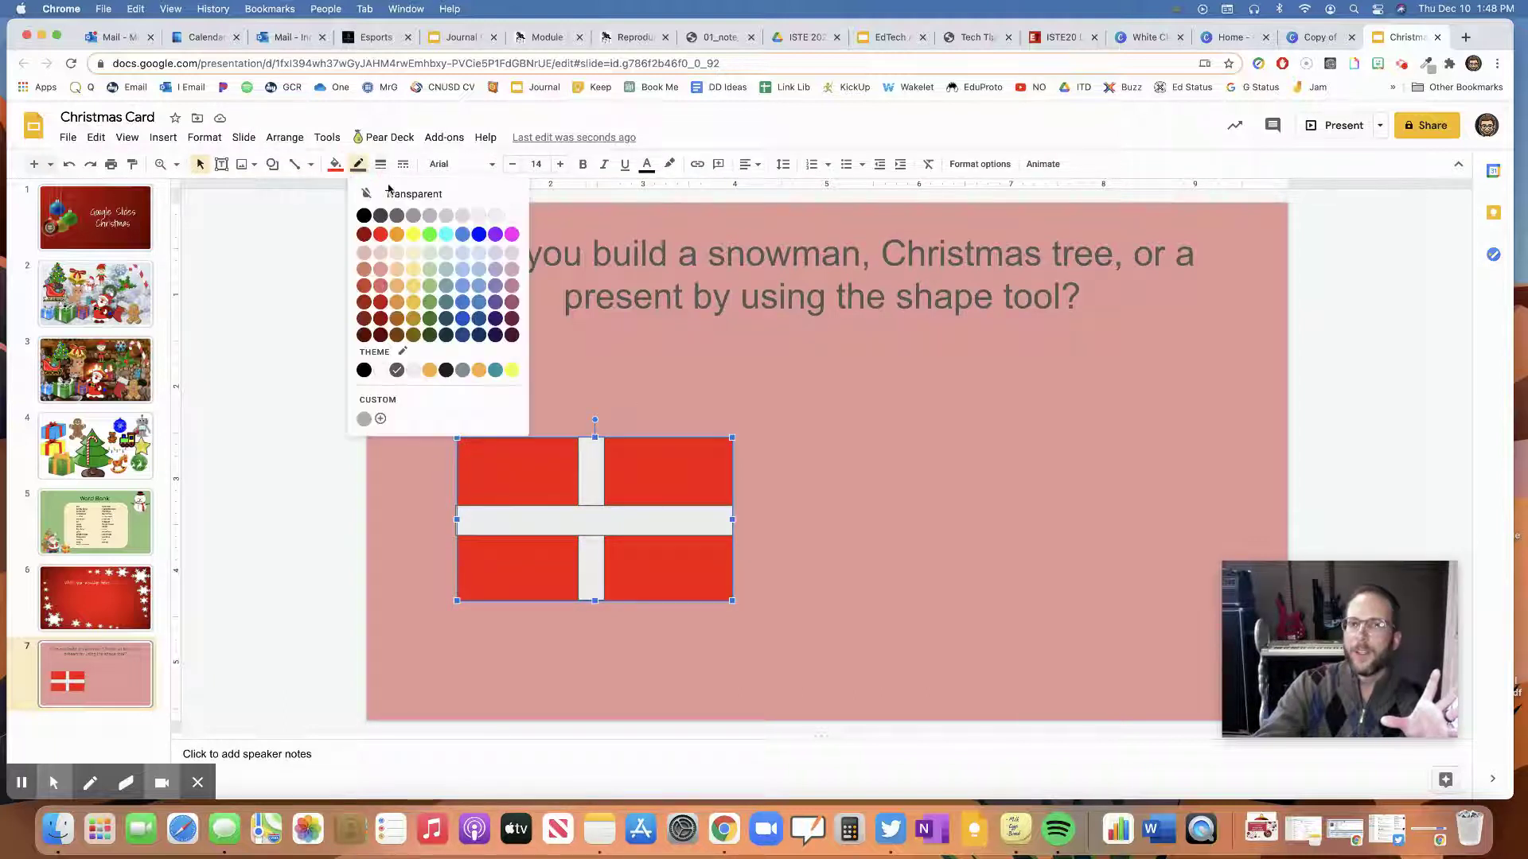
click(418, 236)
click(529, 370)
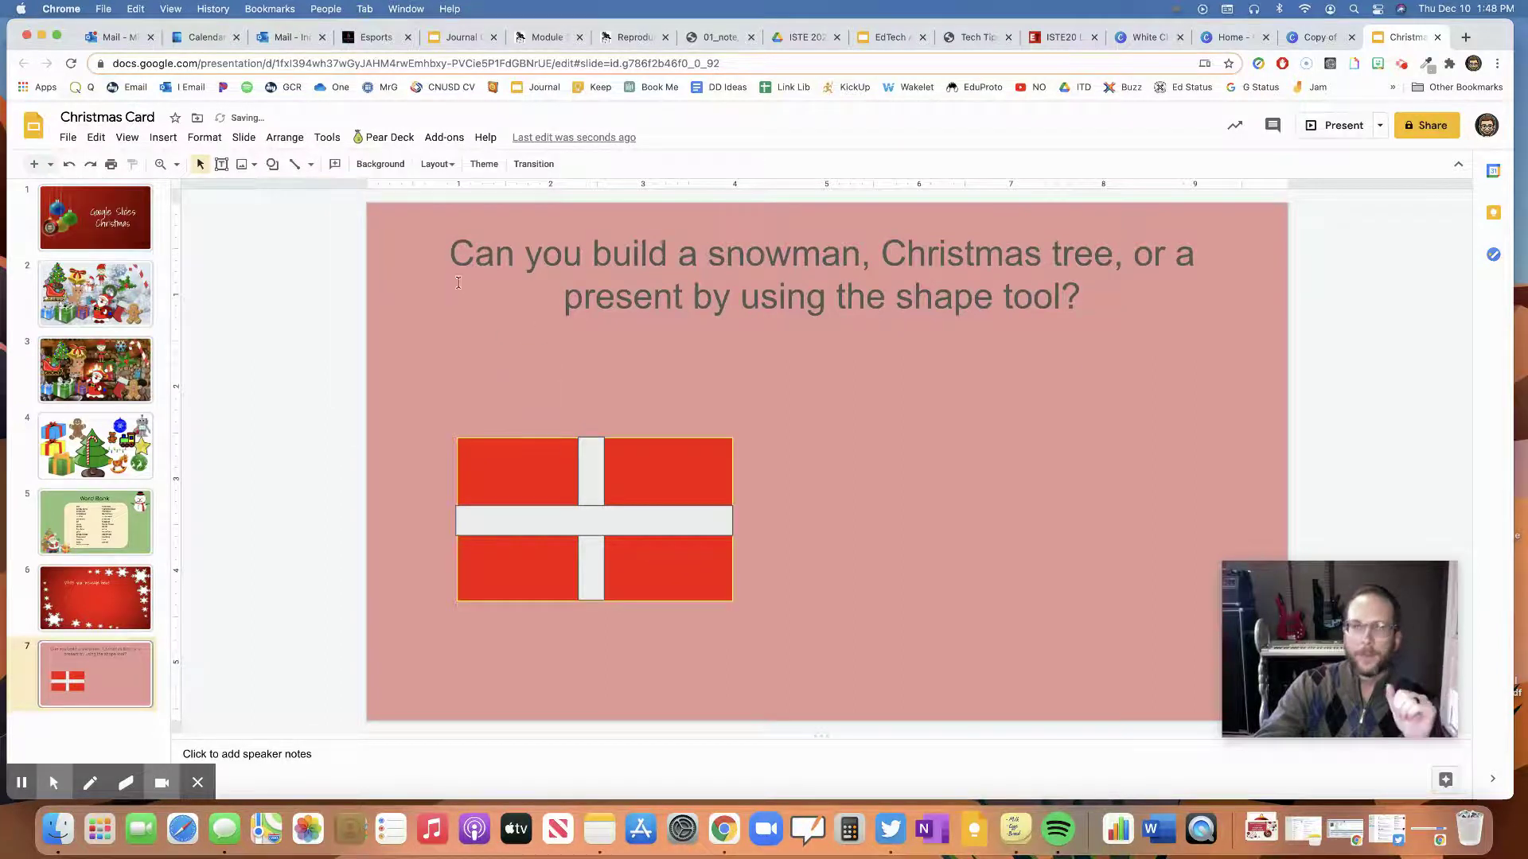
Scribble a looping bow above the present and set its outline weight to 12px
click(305, 166)
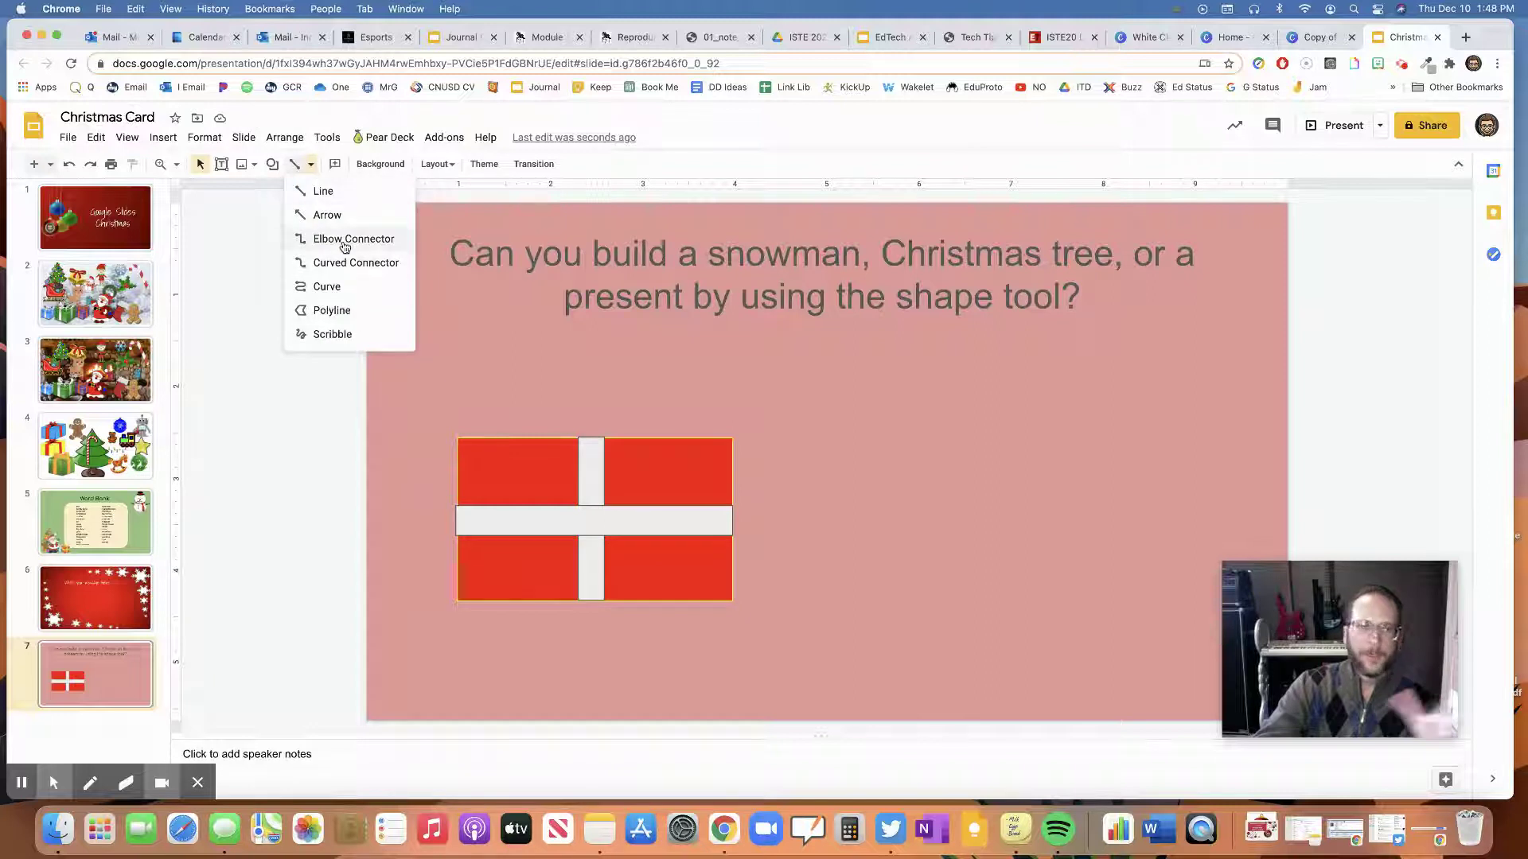
click(333, 334)
mouse_move(488, 382)
mouse_down()
mouse_move(557, 436)
mouse_move(469, 390)
mouse_move(482, 427)
mouse_up()
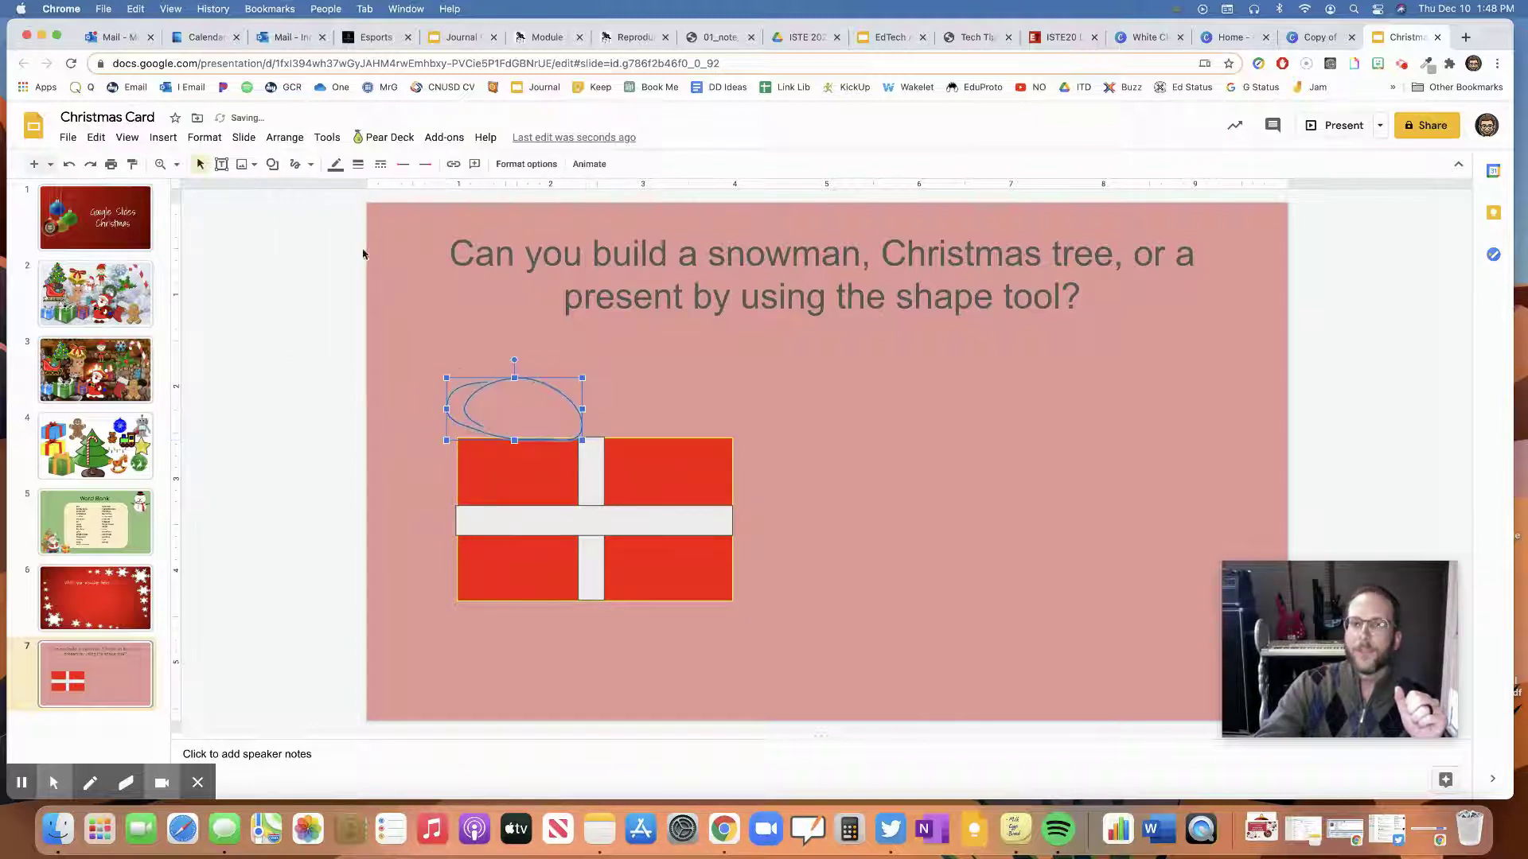
click(271, 164)
mouse_move(318, 213)
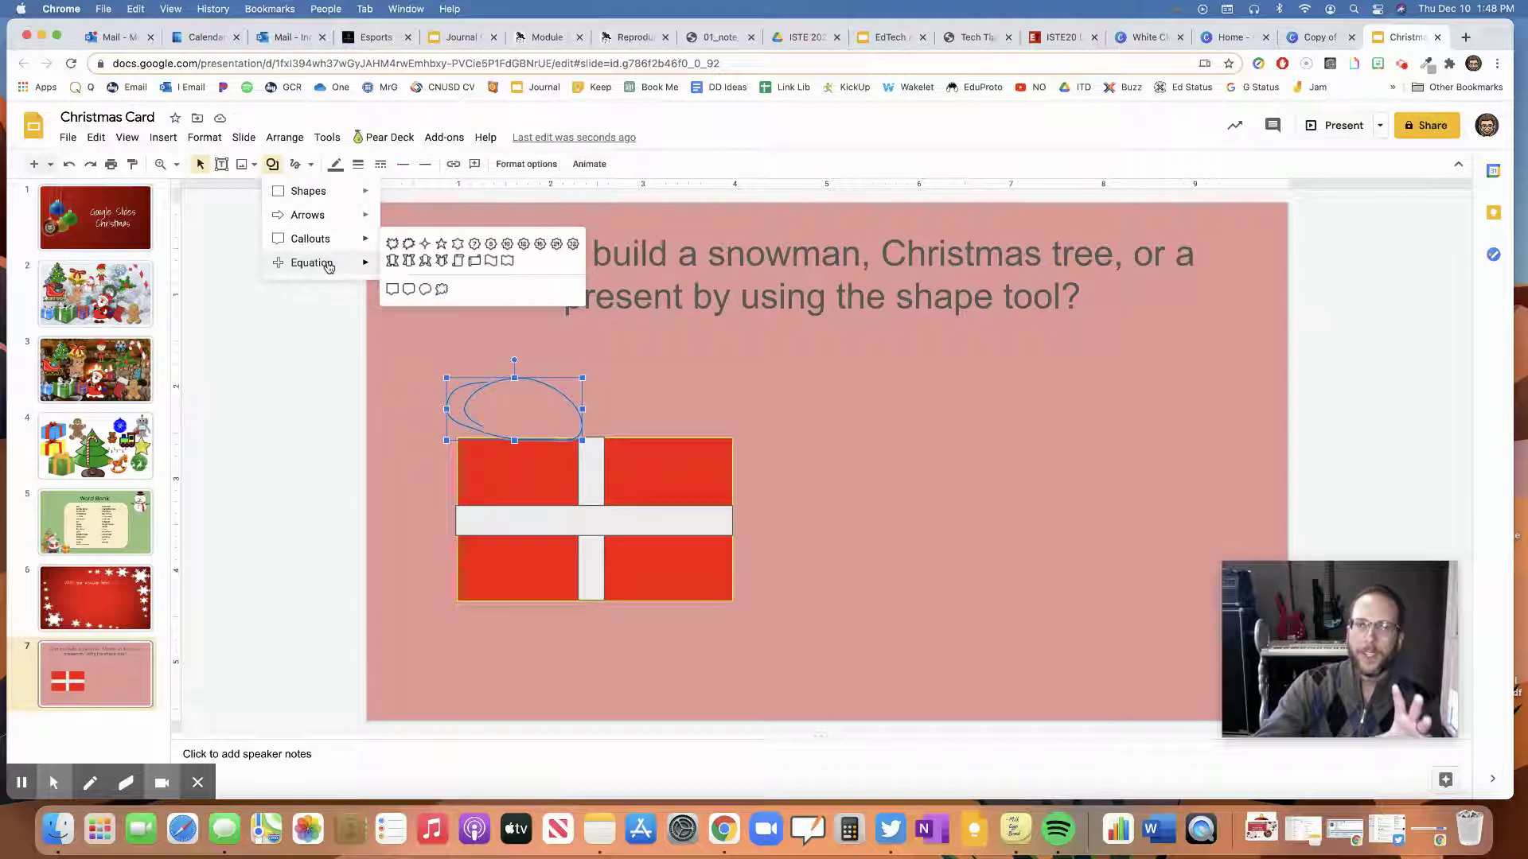
mouse_move(329, 267)
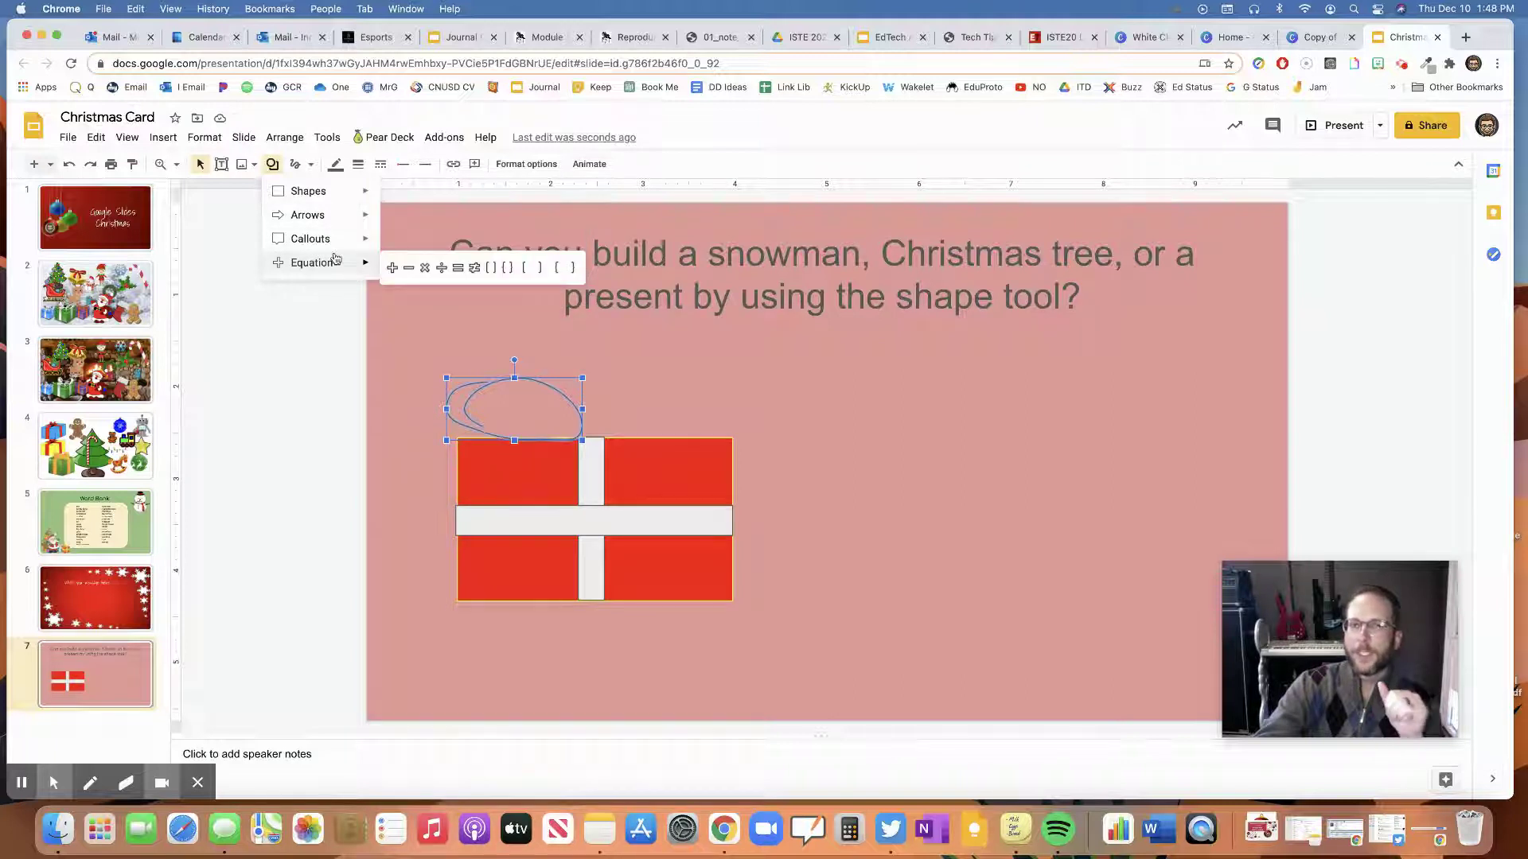
click(360, 164)
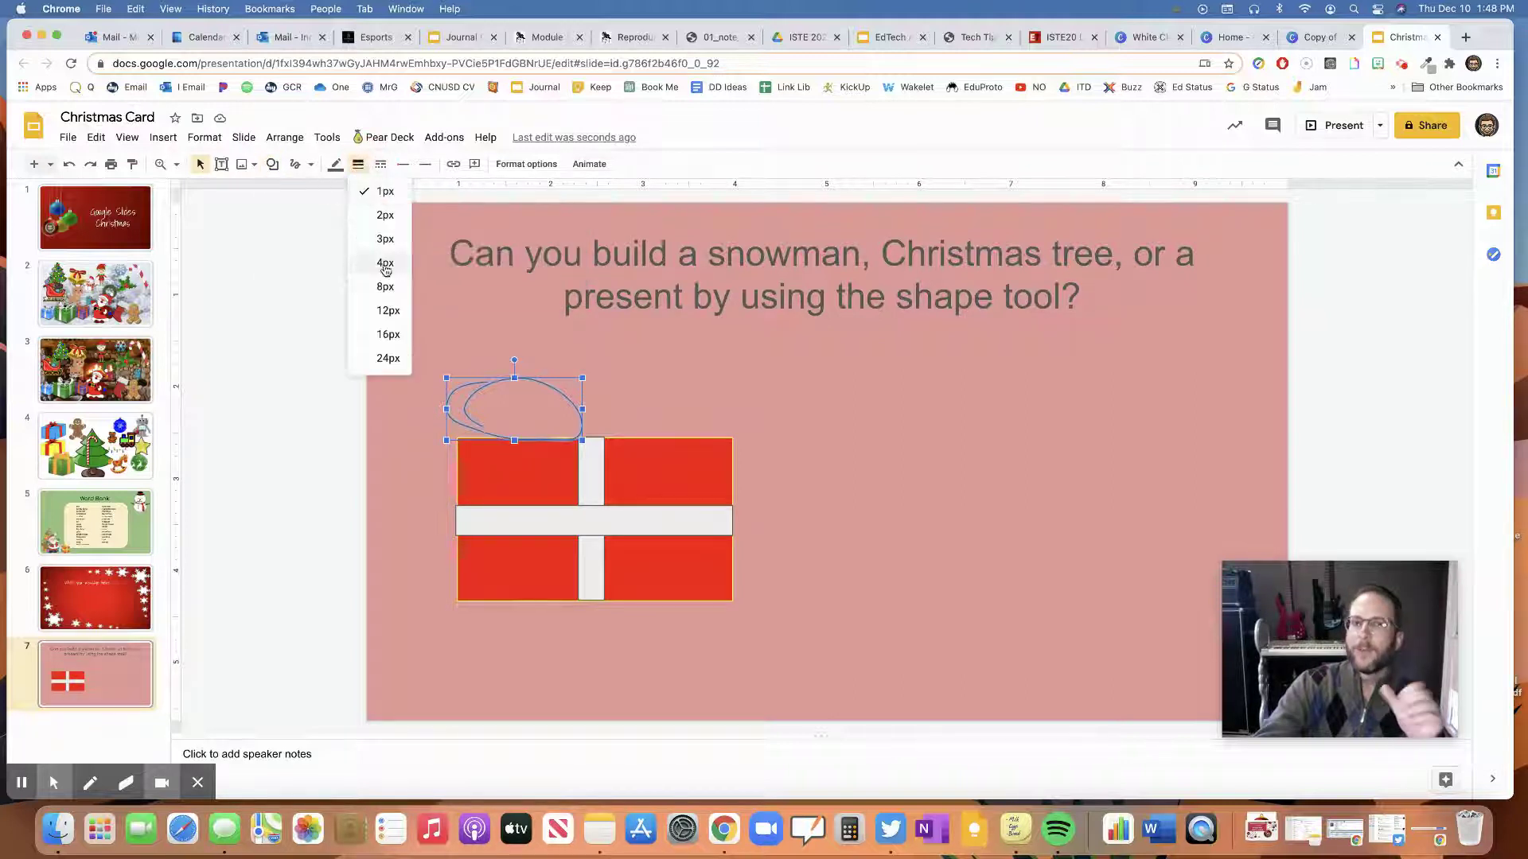
click(395, 318)
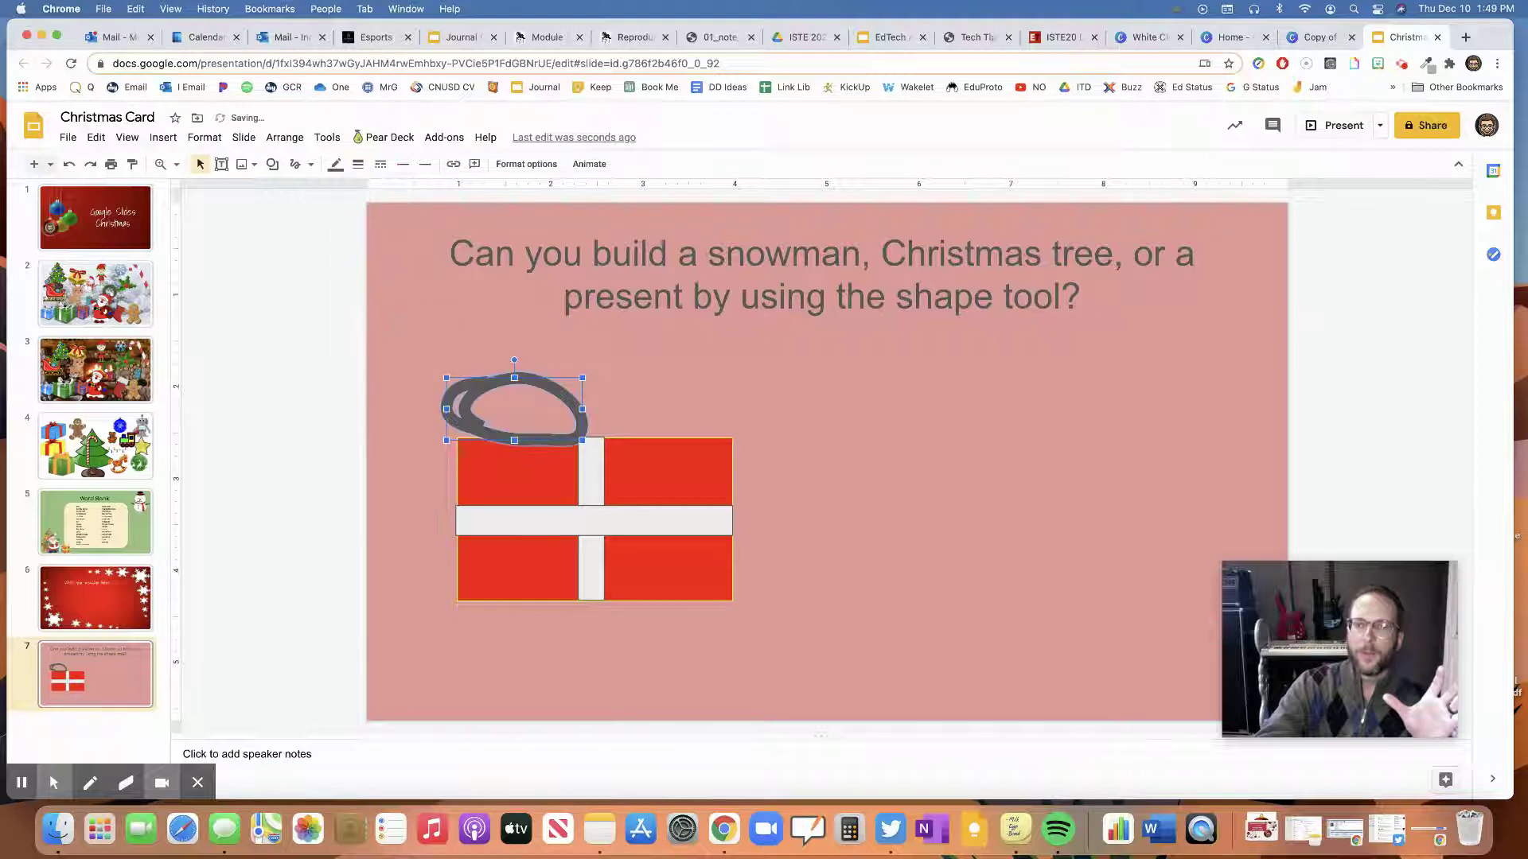
click(359, 165)
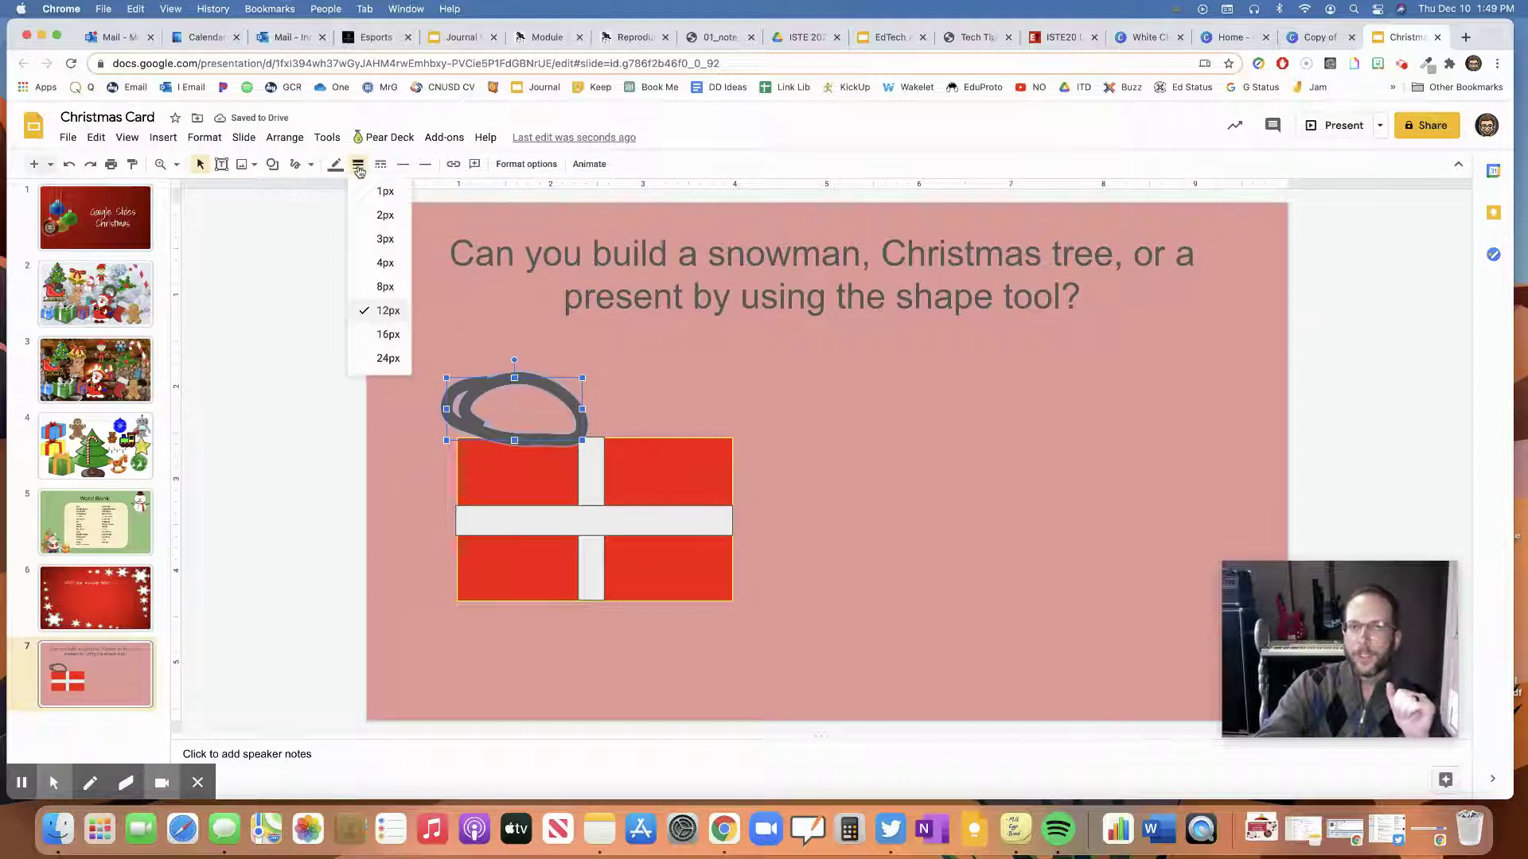
click(380, 165)
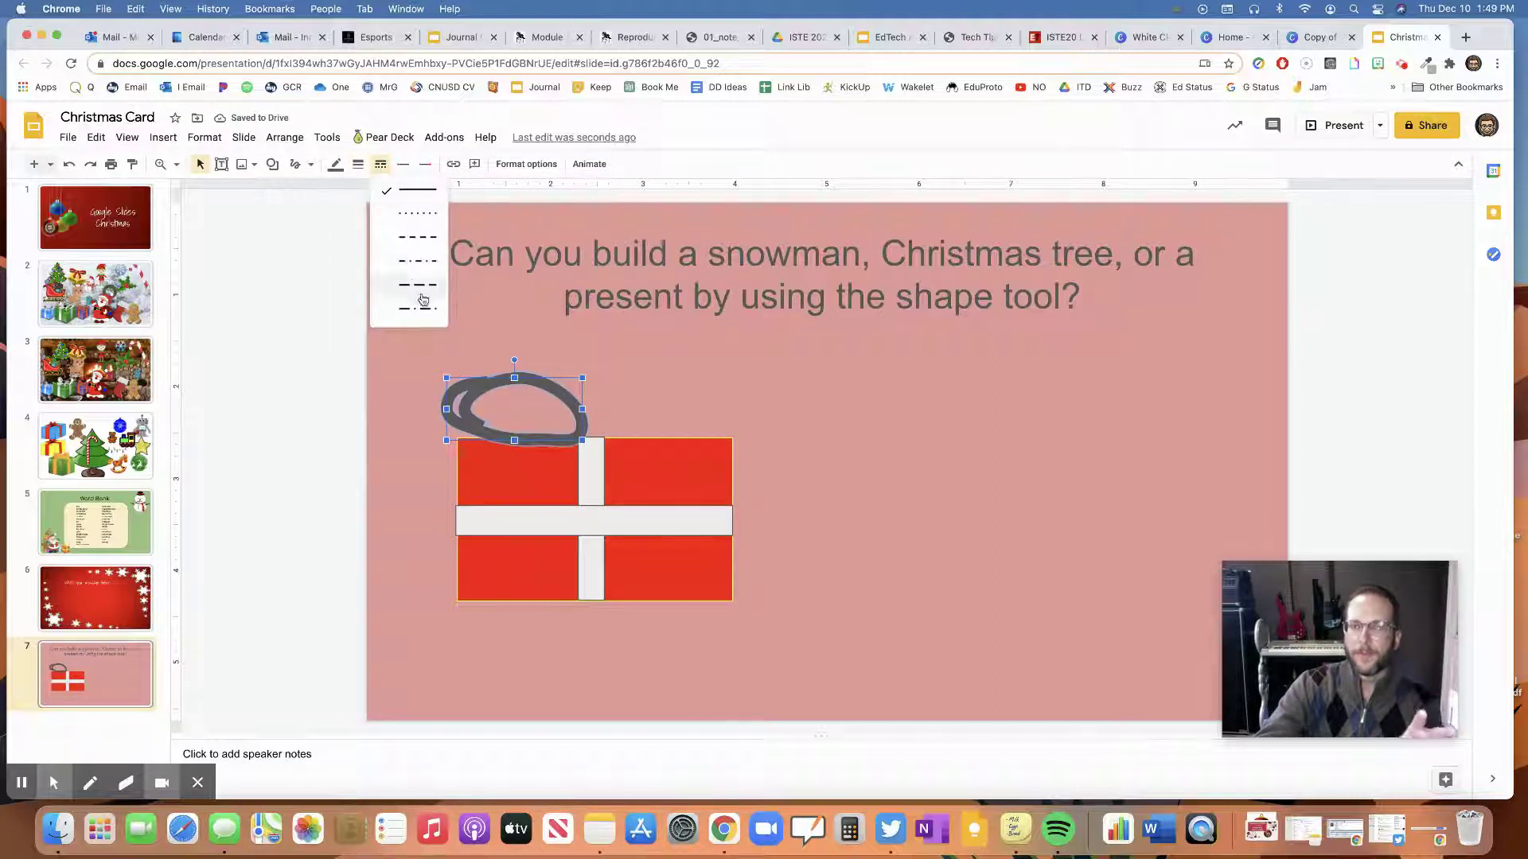
click(686, 380)
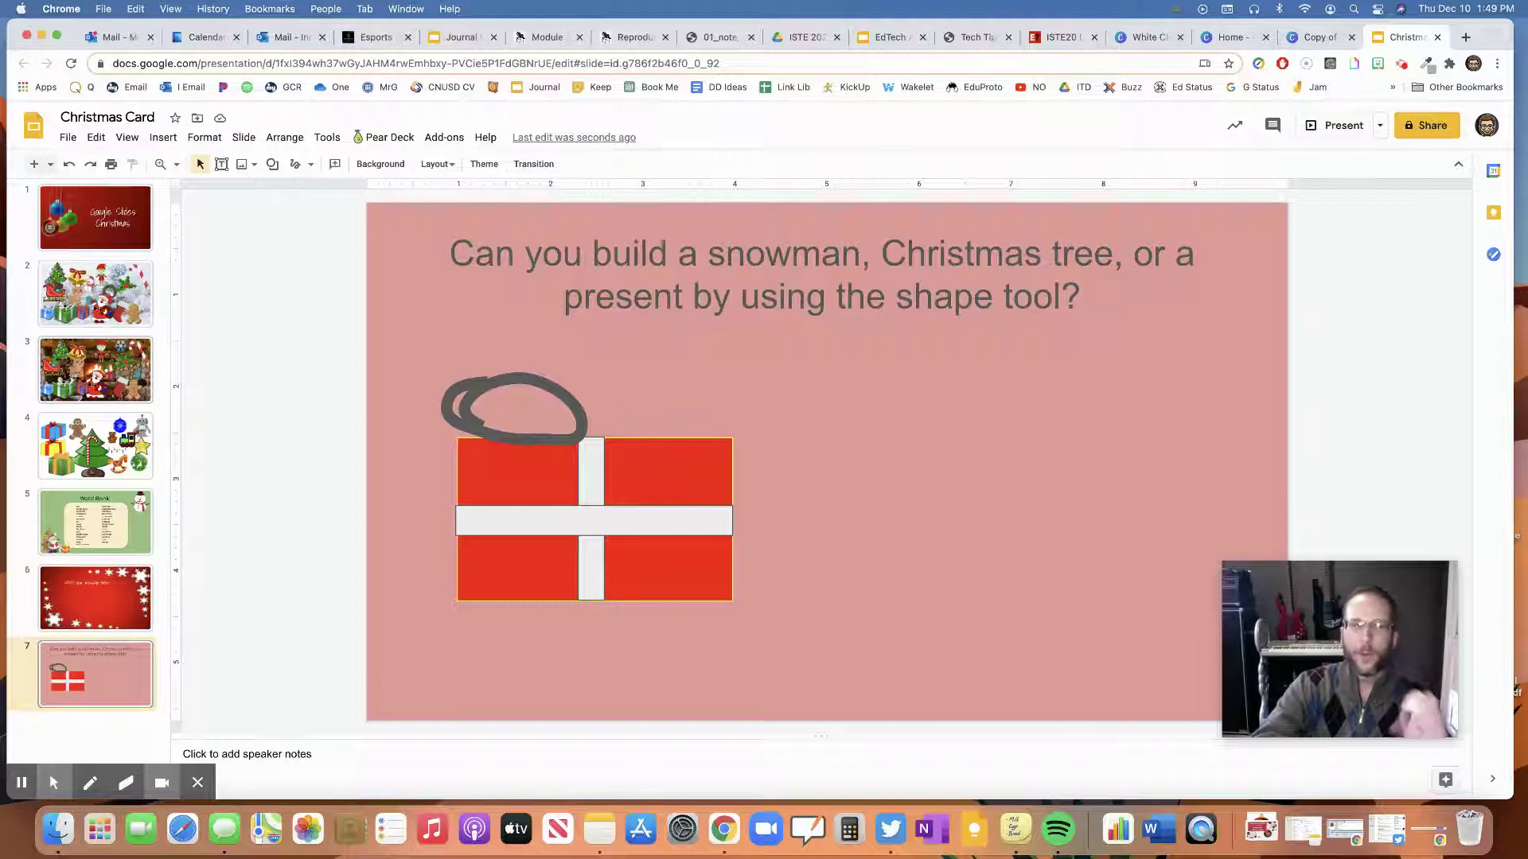
Return to slide 4, the tree collage with gifts, gingerbread man and robot
click(81, 470)
Move the yellow gift right and stack the blue gift on top of it
click(535, 447)
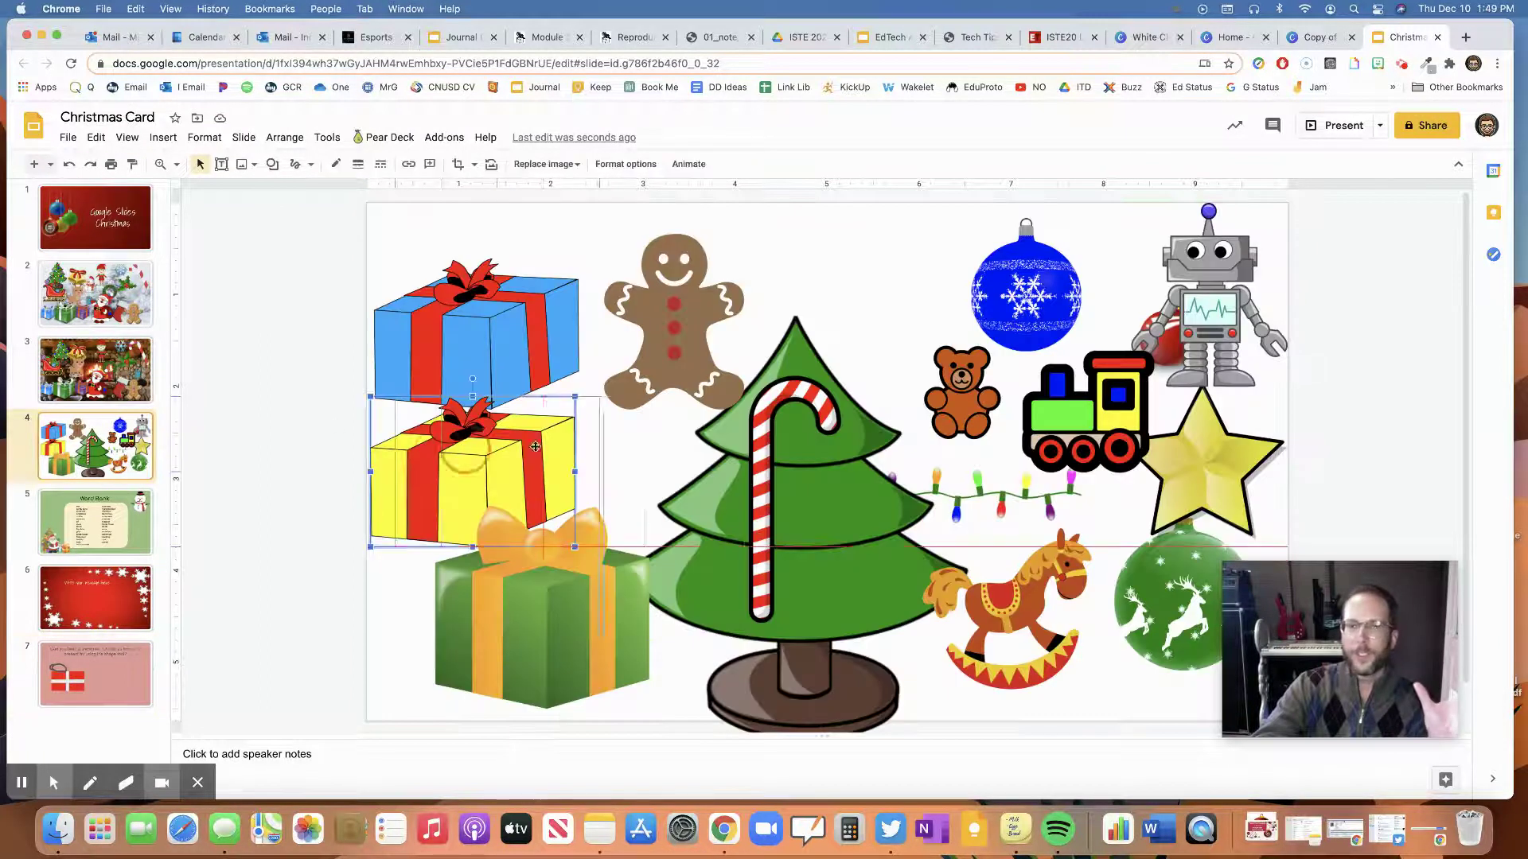
drag(535, 447, 638, 448)
drag(456, 328, 556, 338)
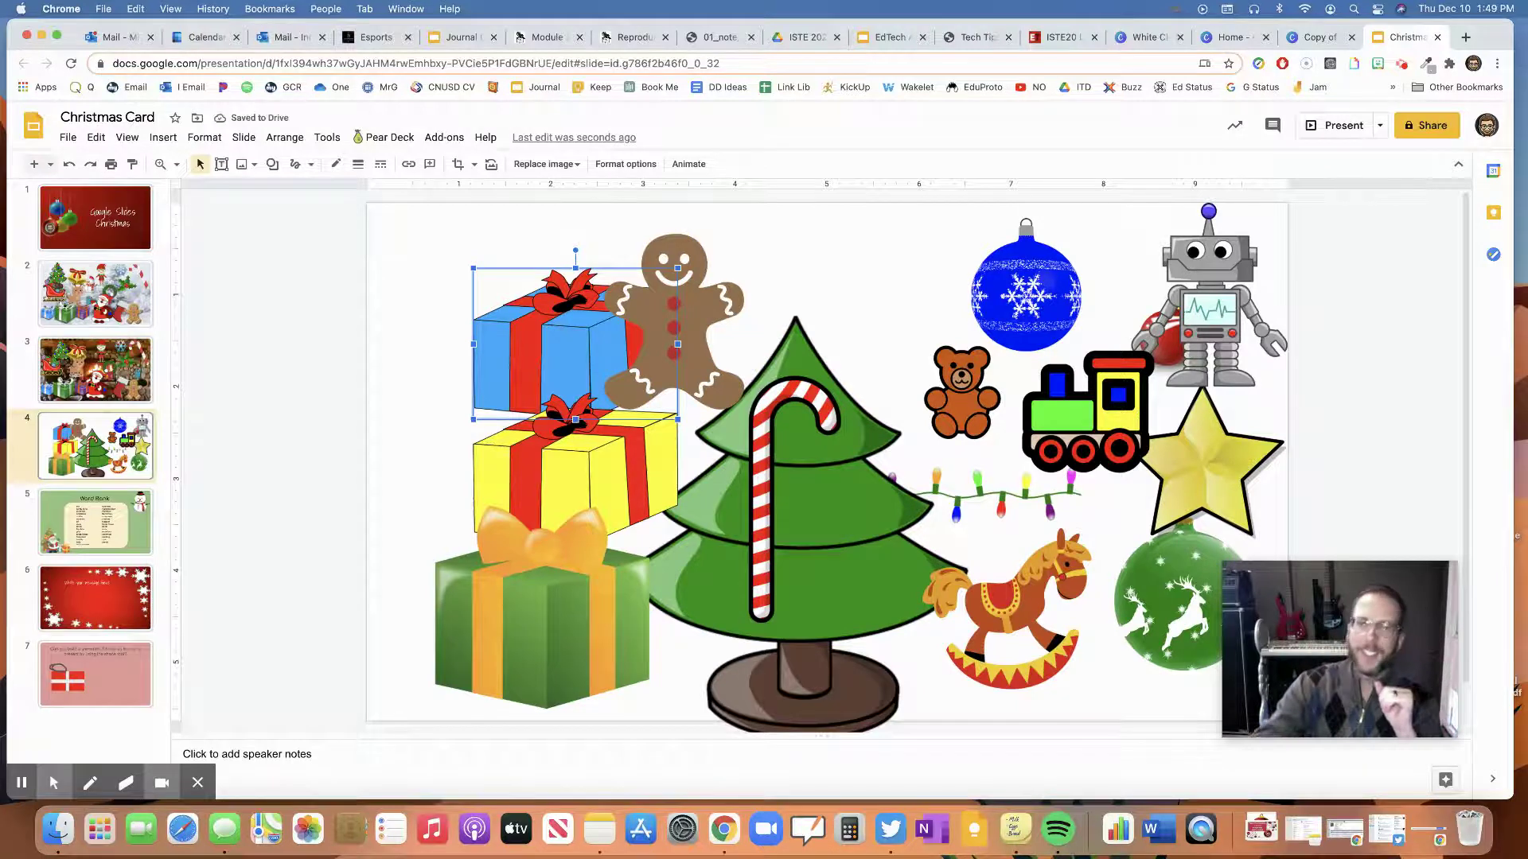
On slide 6, select the message text box and bring up the Insert image choices
click(93, 604)
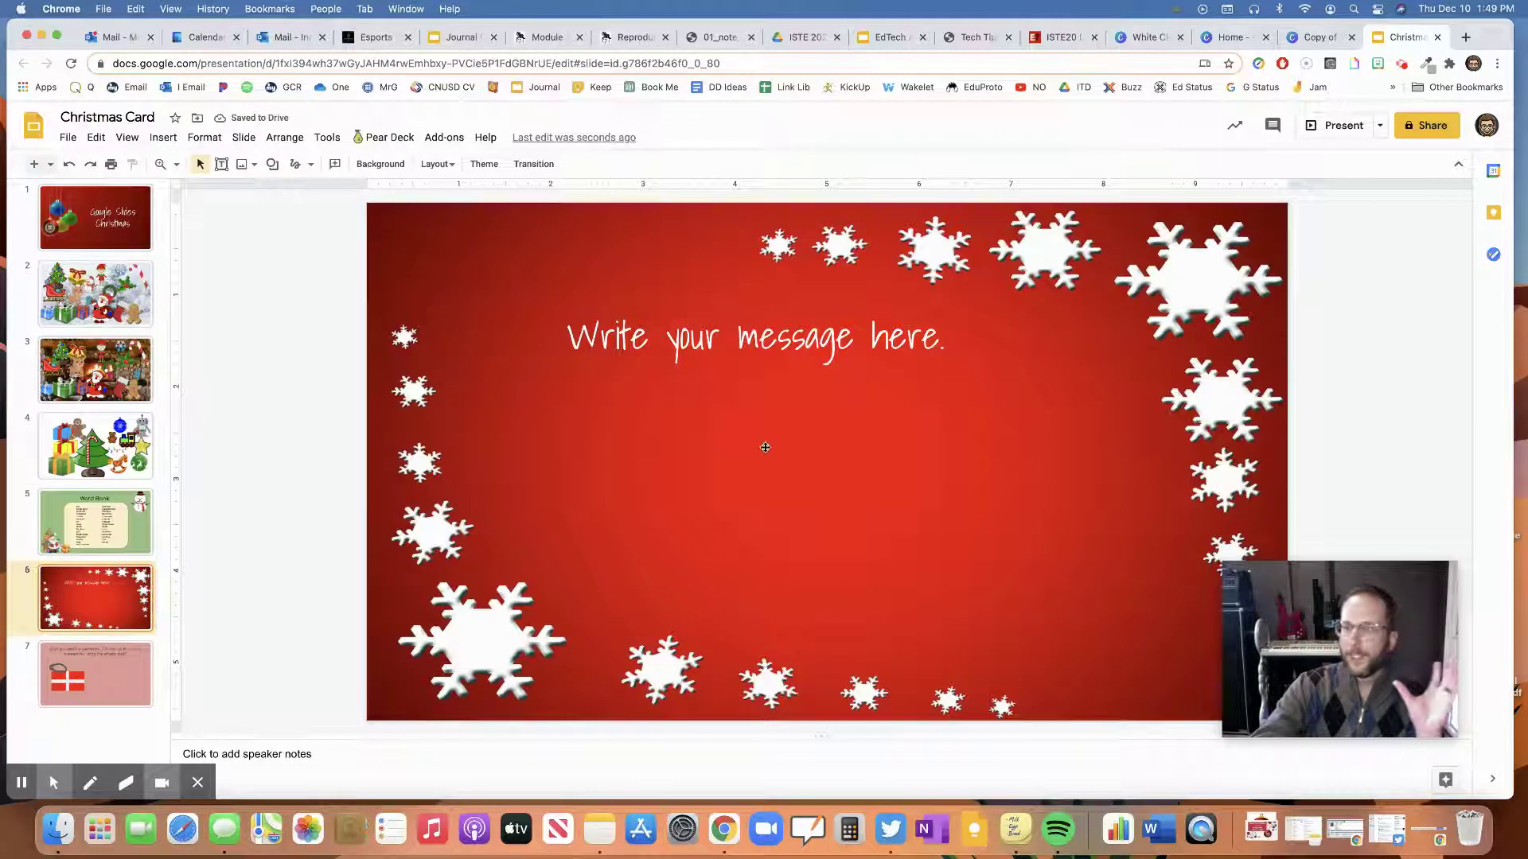
click(745, 344)
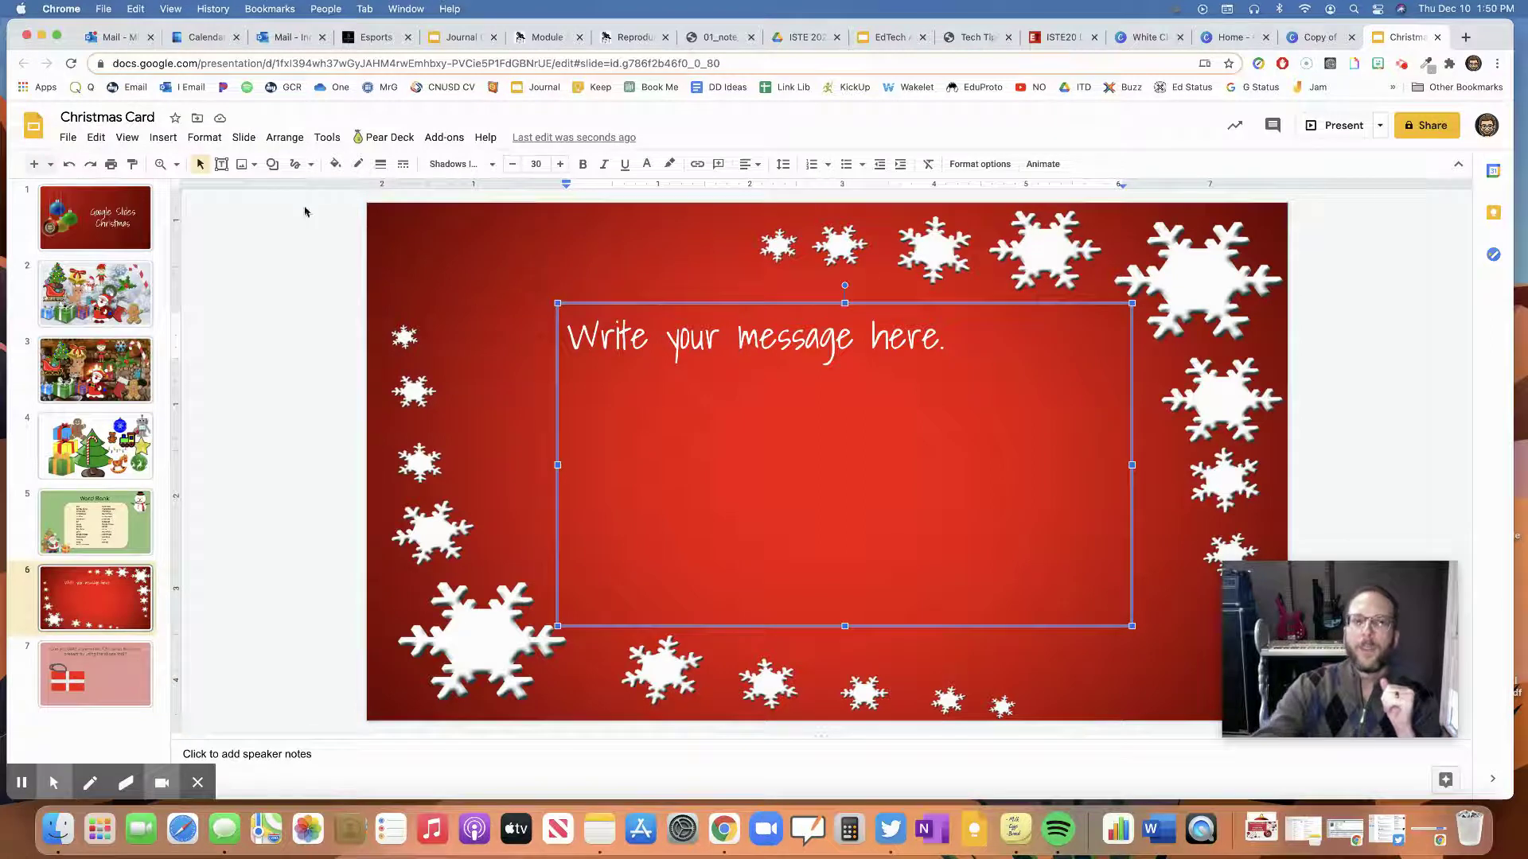
click(244, 163)
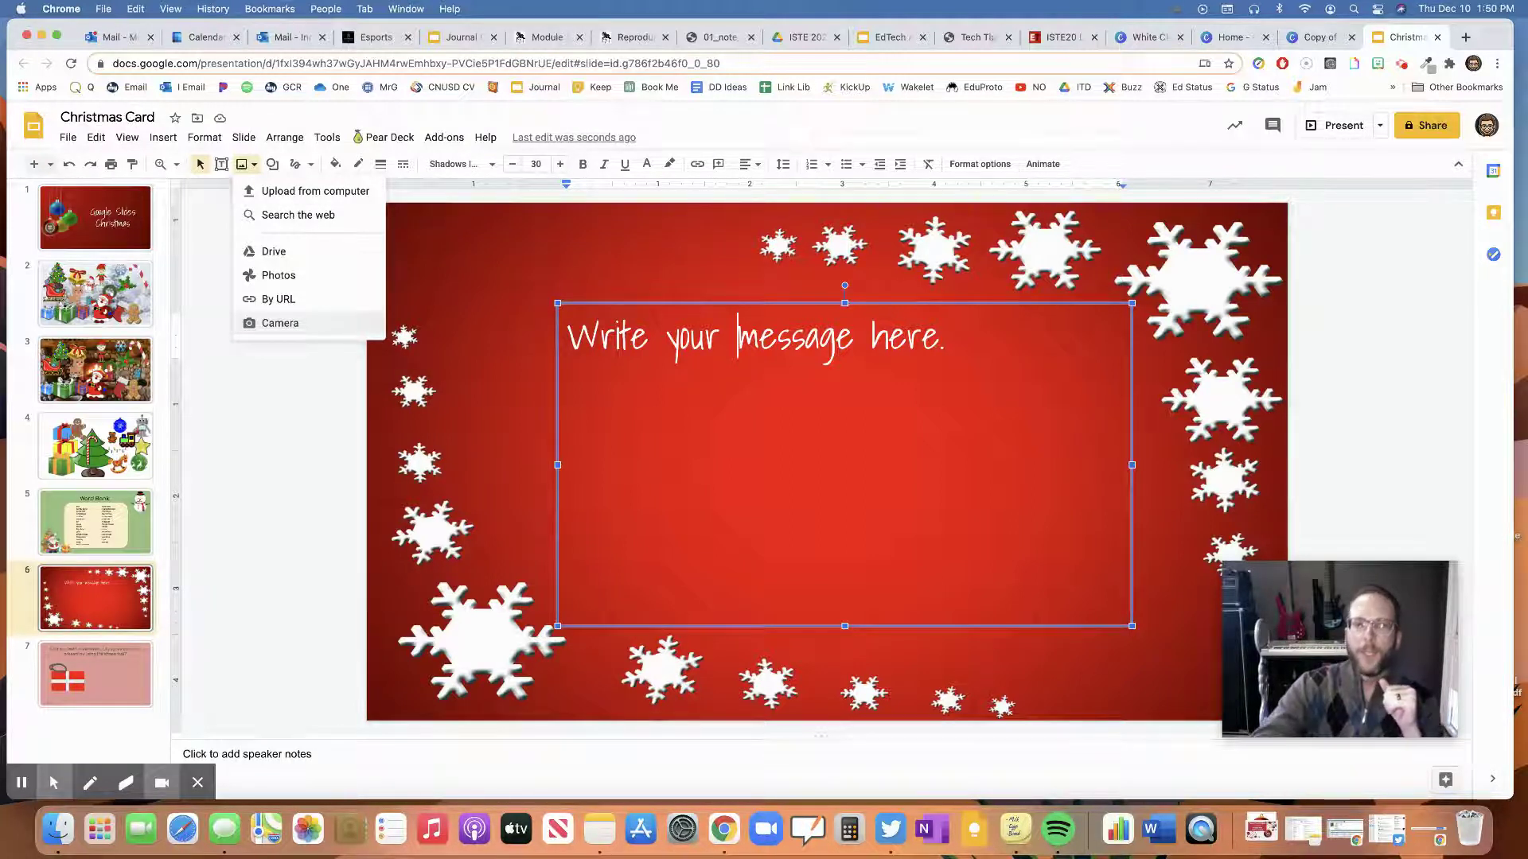
Insert a webcam photo, move it to the lower right, then delete it
click(279, 322)
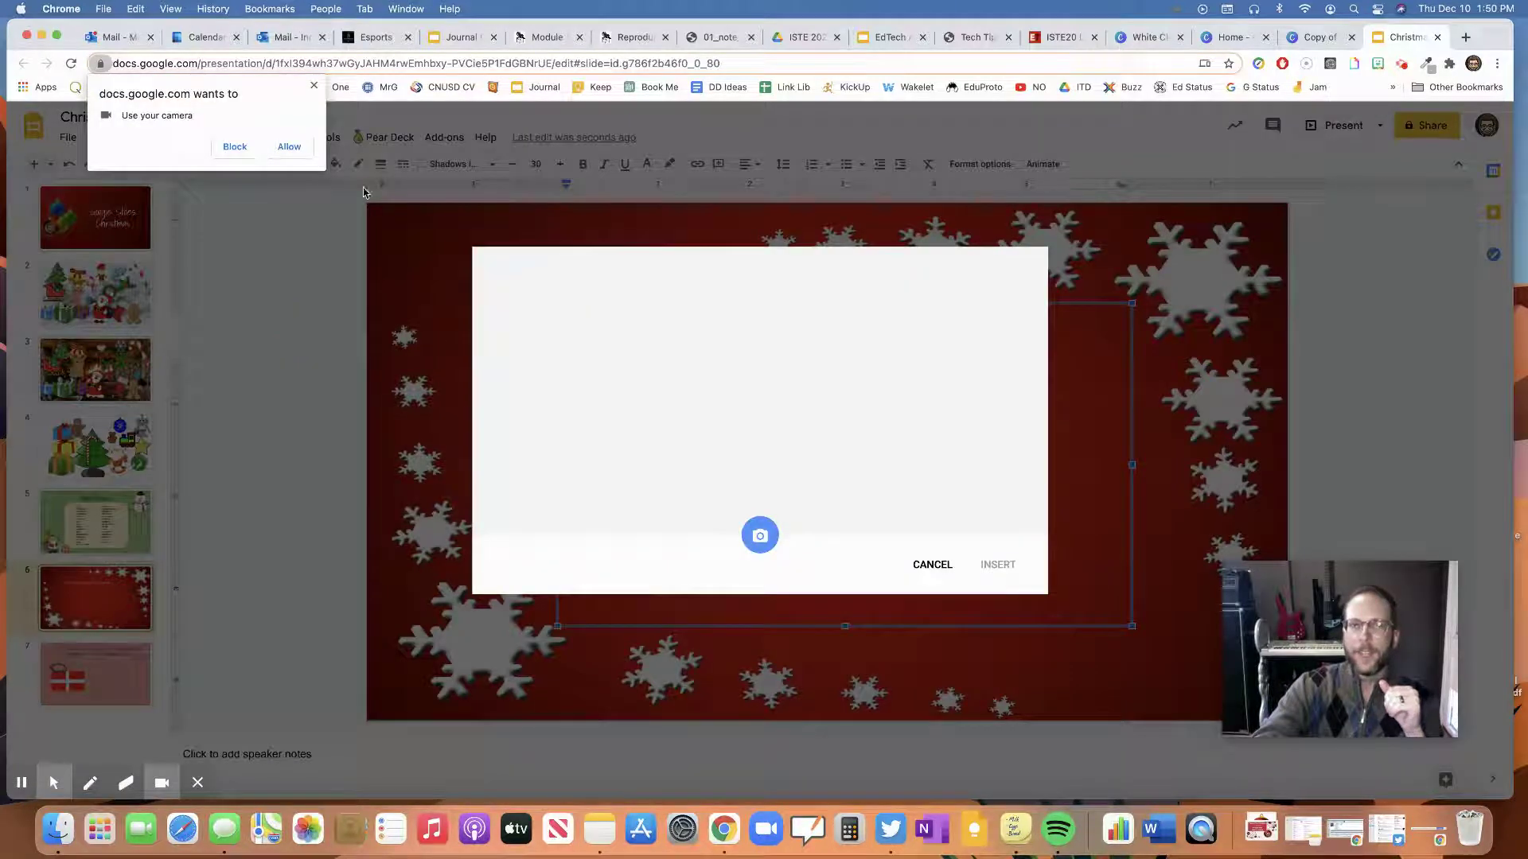
click(288, 147)
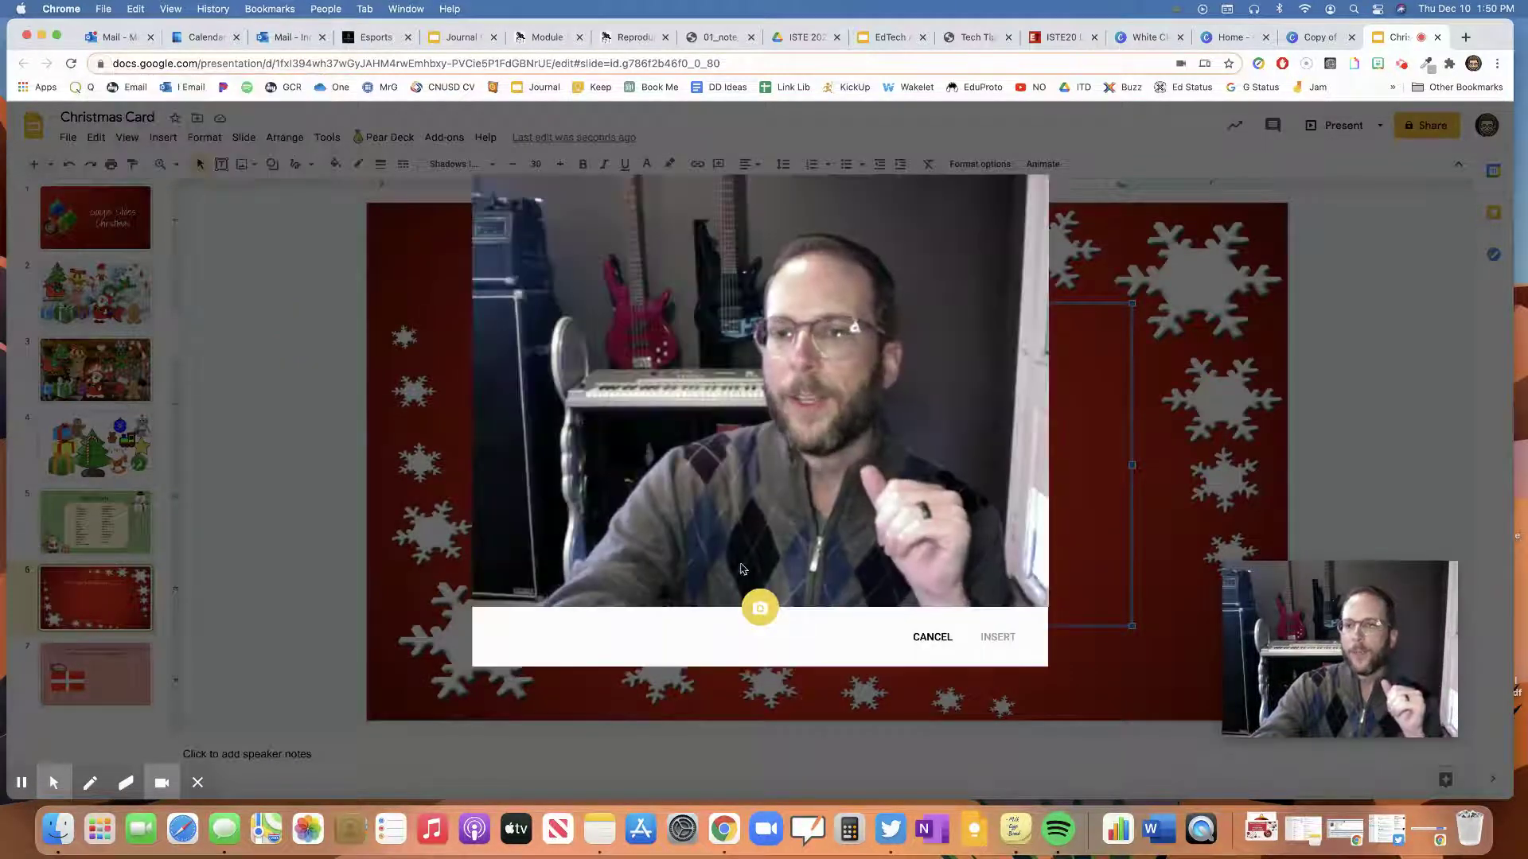
click(760, 609)
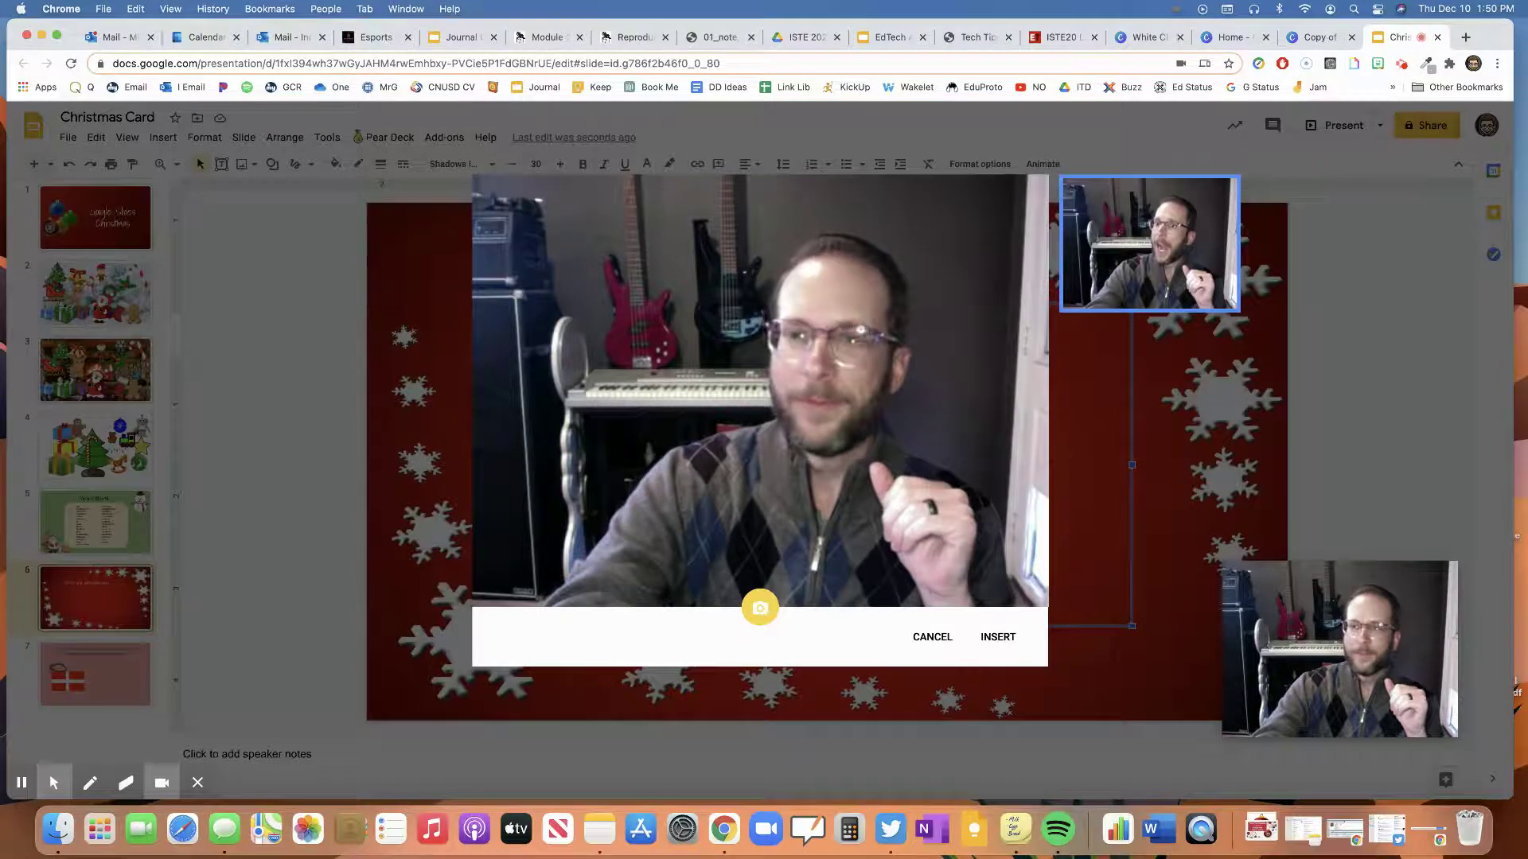
click(998, 638)
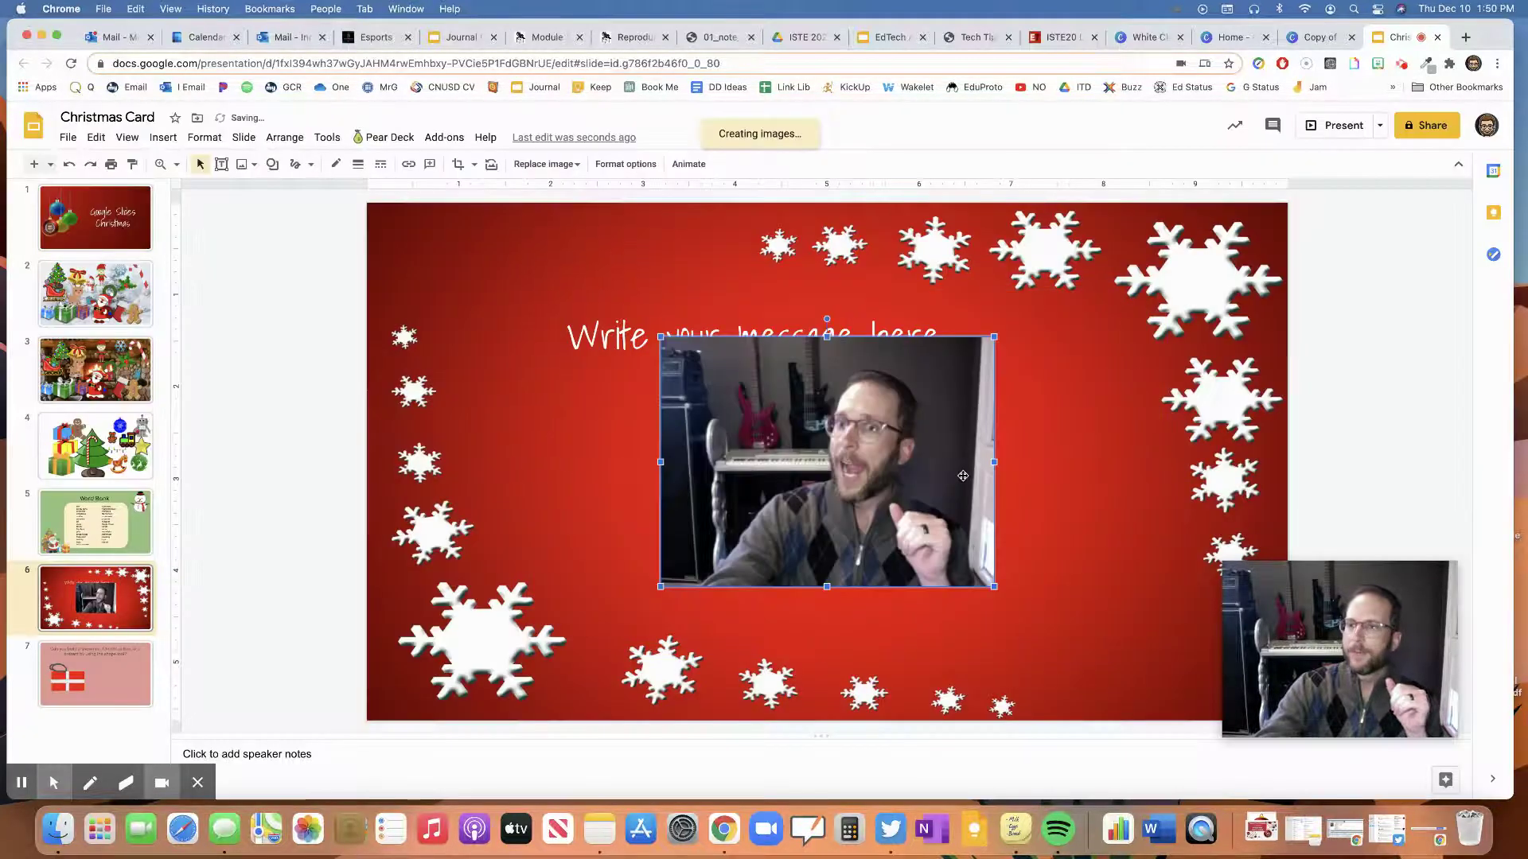
drag(963, 476, 1194, 526)
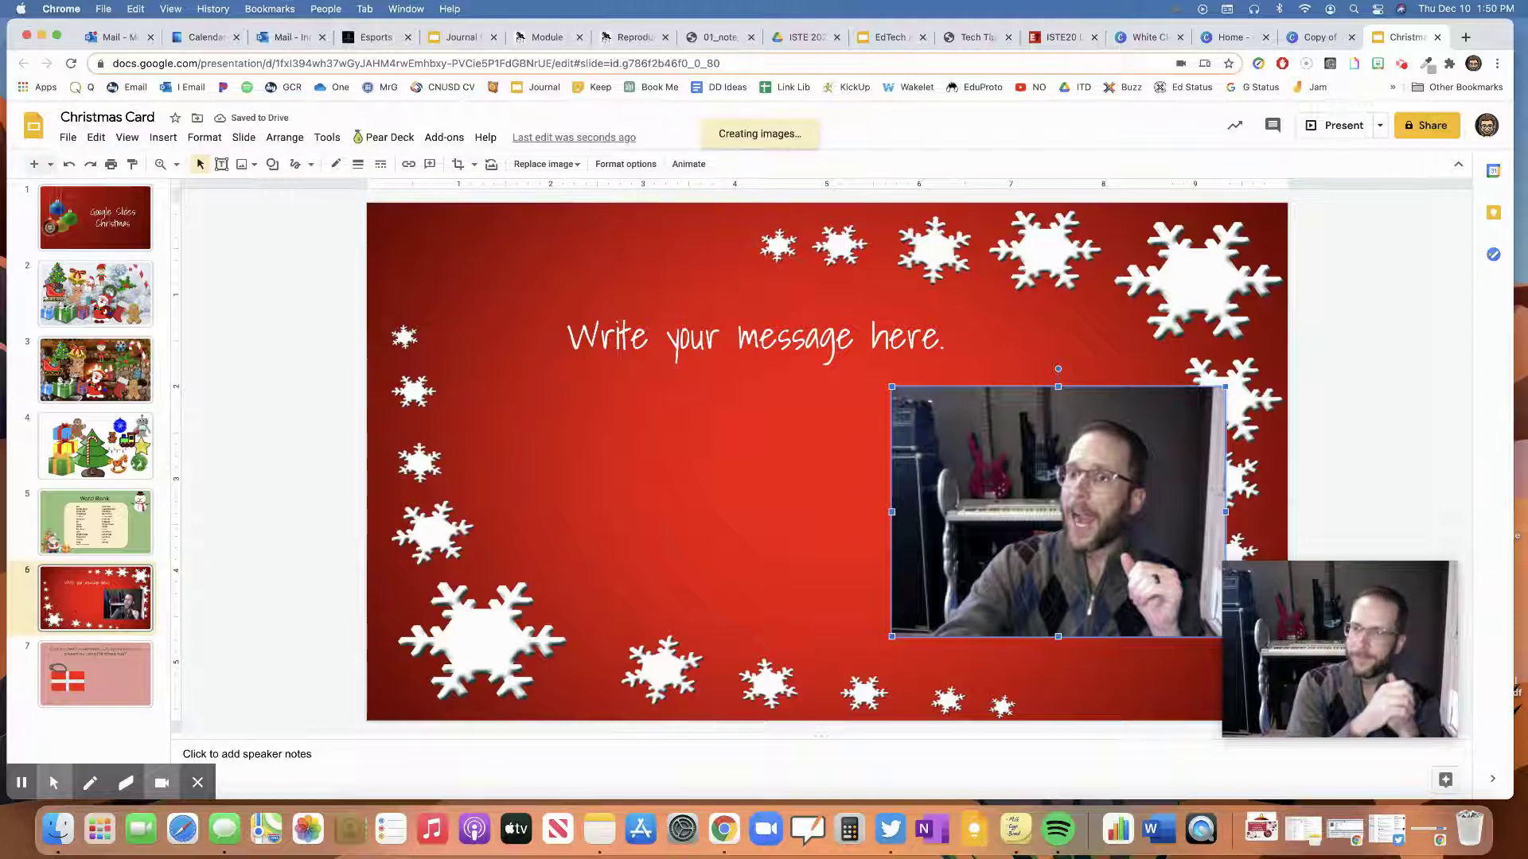
key(Delete)
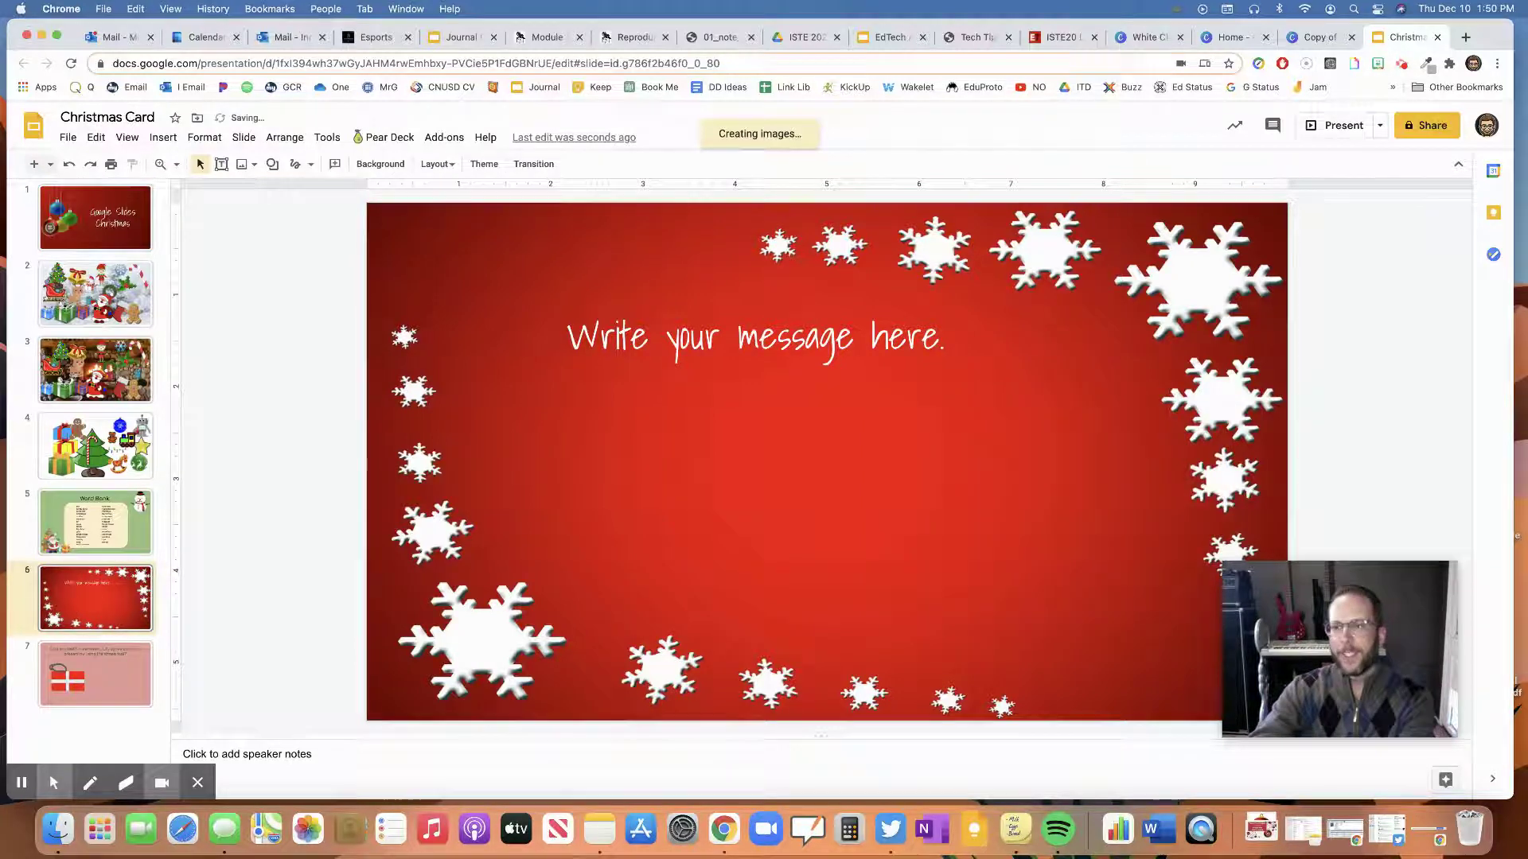